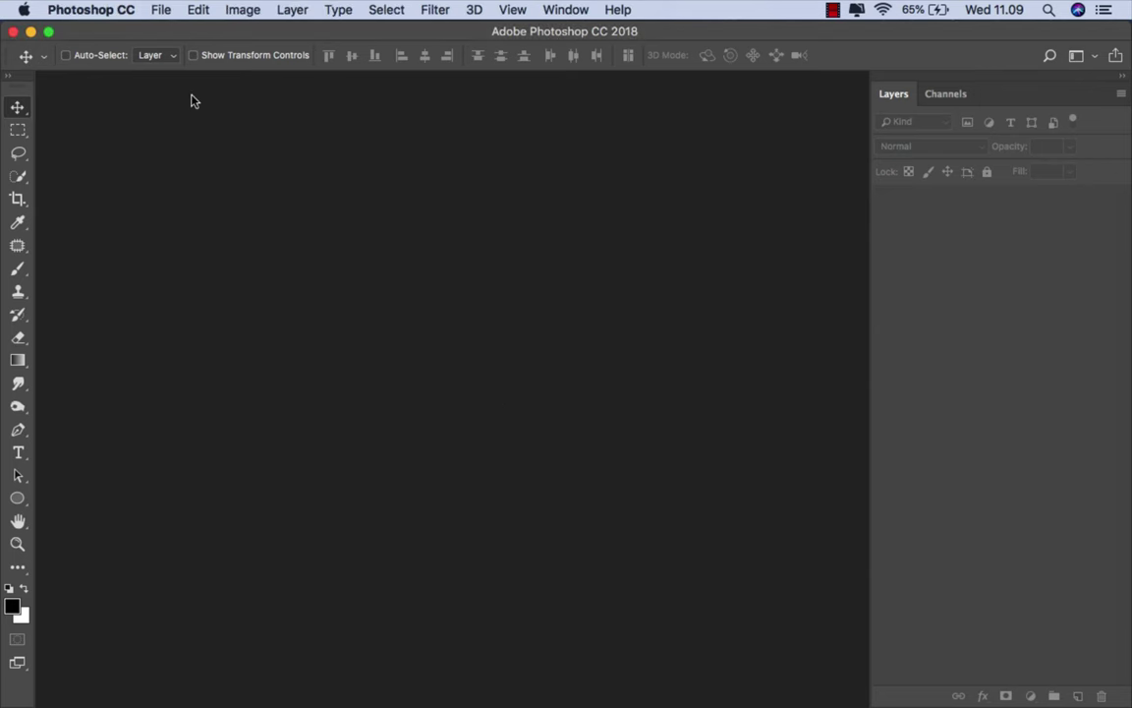
# - Create a blank 5000 × 3000 px, 300 ppi document and open the source image folder
pyautogui.click(161, 10)
pyautogui.click(206, 31)
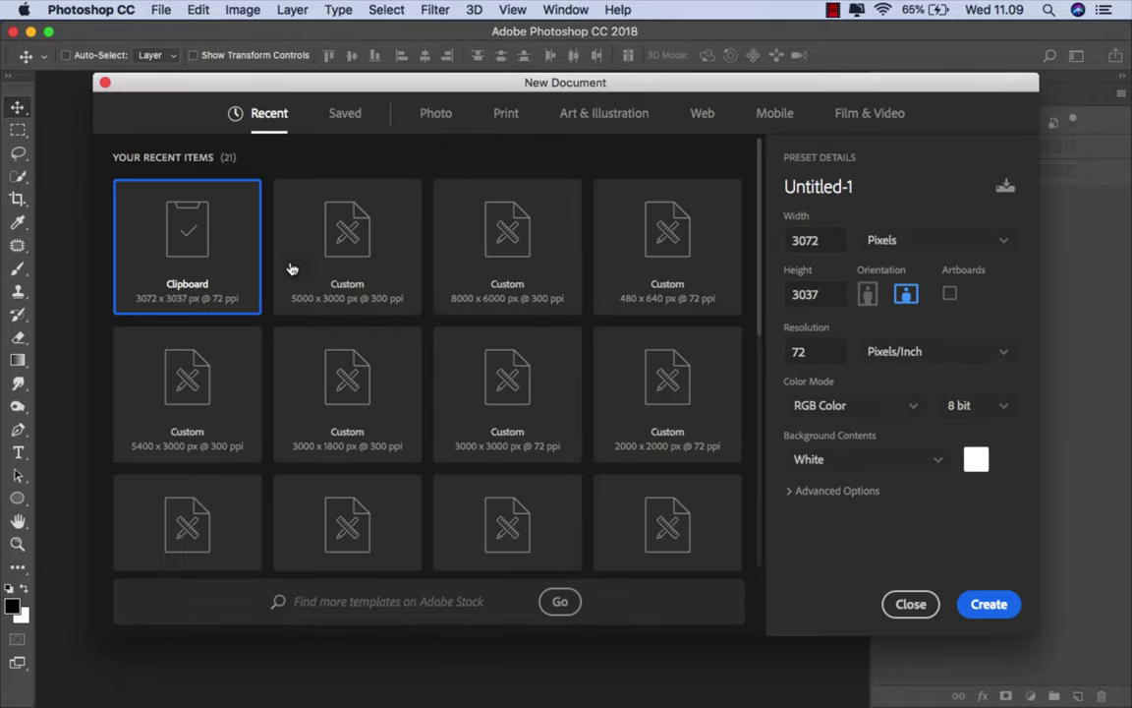
pyautogui.click(295, 267)
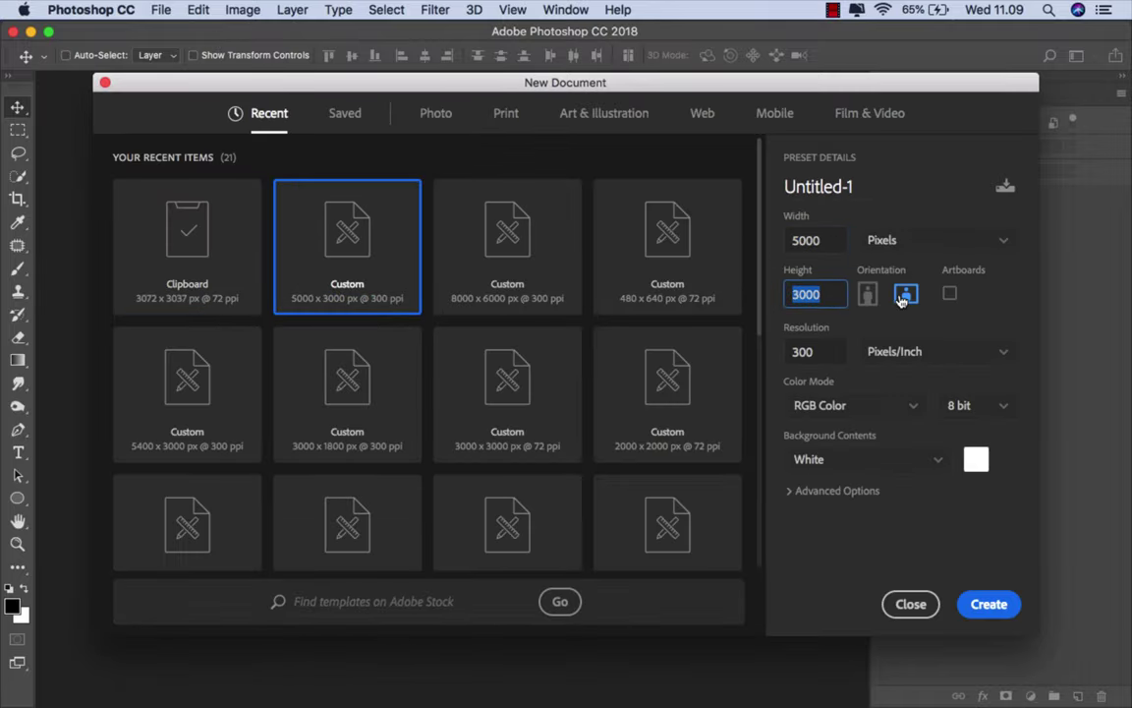
pyautogui.click(988, 604)
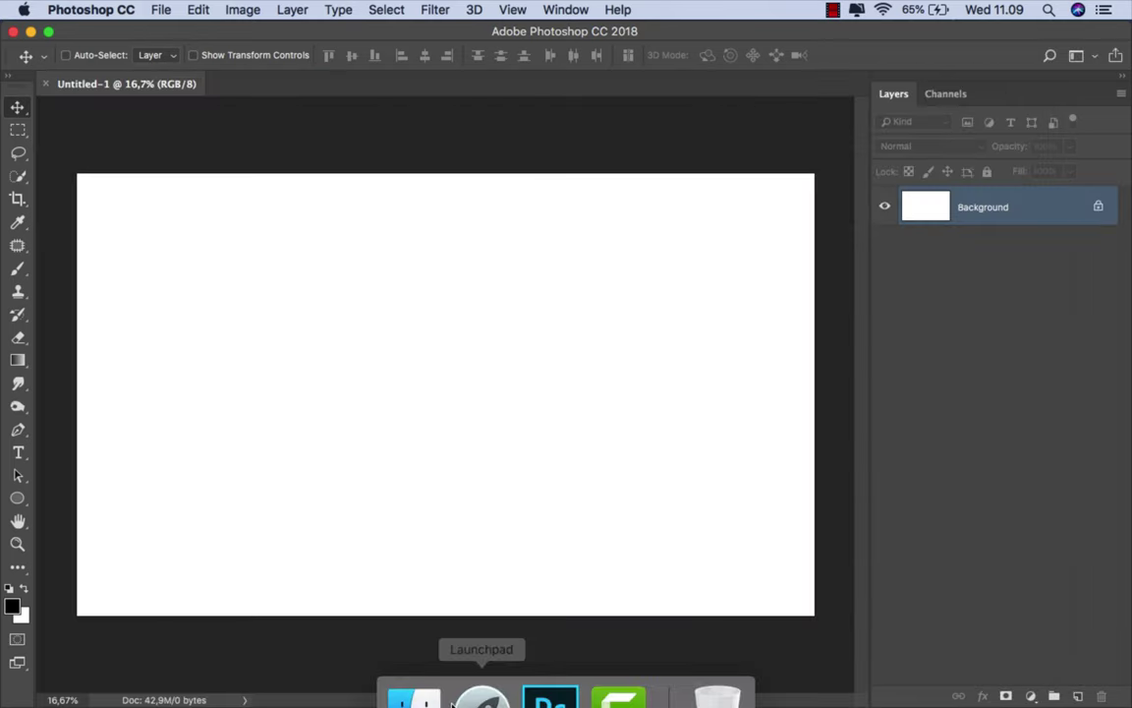
pyautogui.click(413, 664)
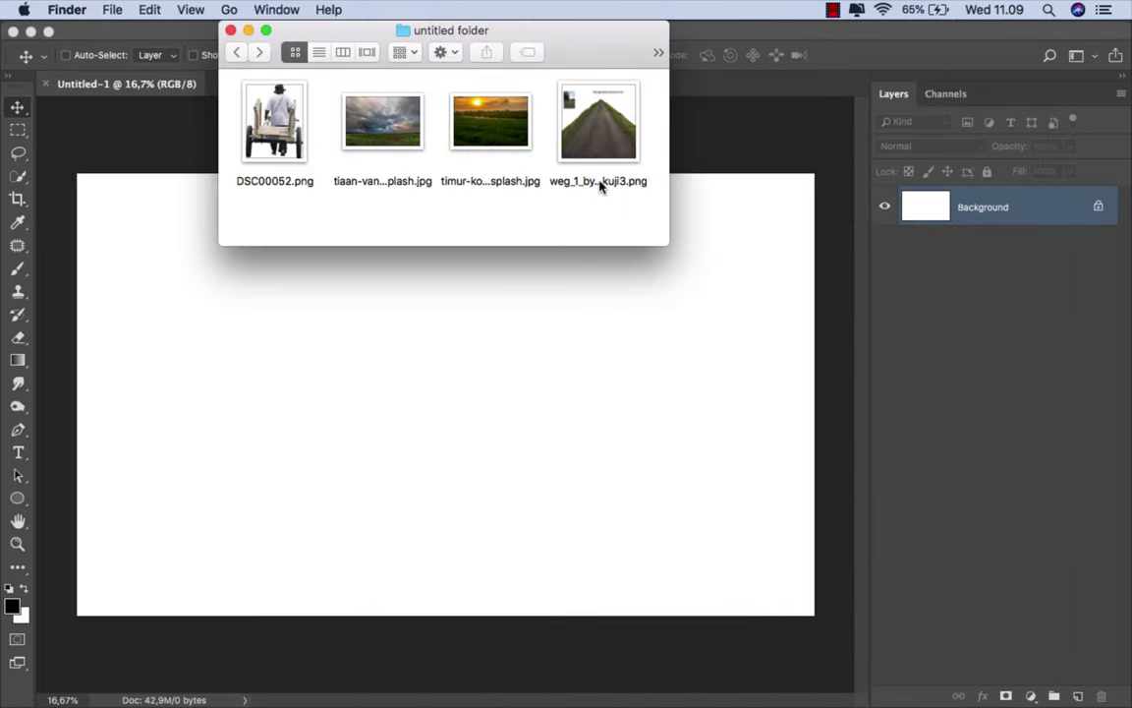
# - Place the weg_1 road image and stretch it wide across the bottom of the canvas
pyautogui.moveTo(599, 181); pyautogui.dragTo(478, 489)
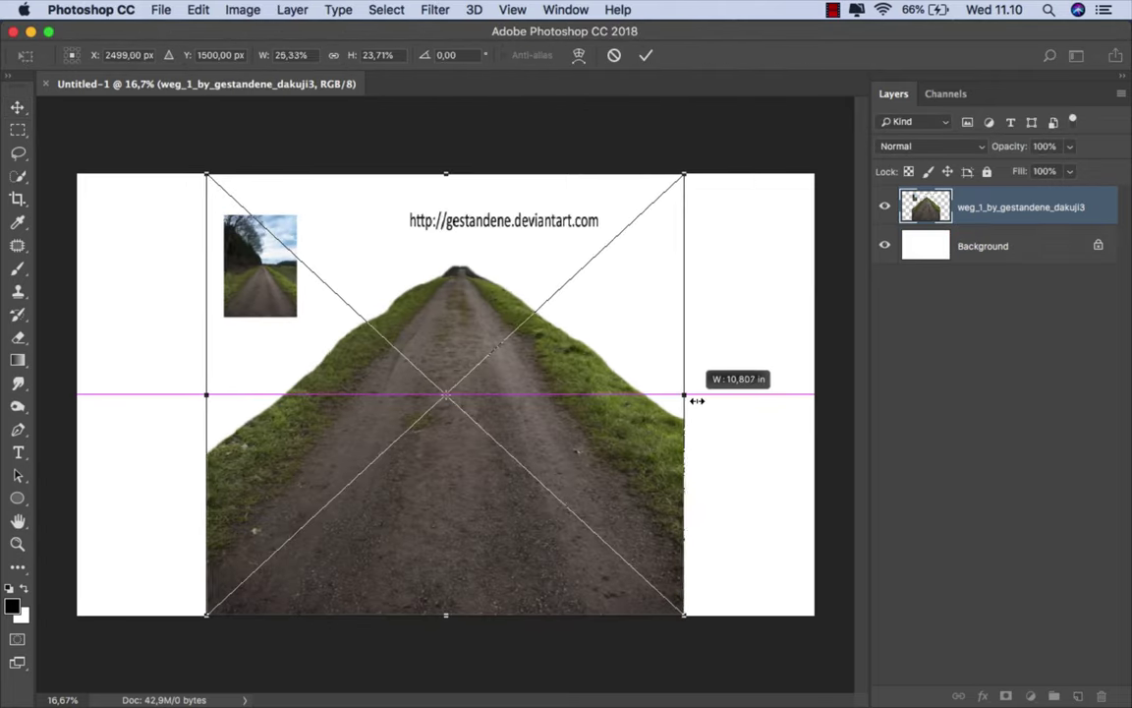
pyautogui.moveTo(676, 414); pyautogui.dragTo(723, 414)
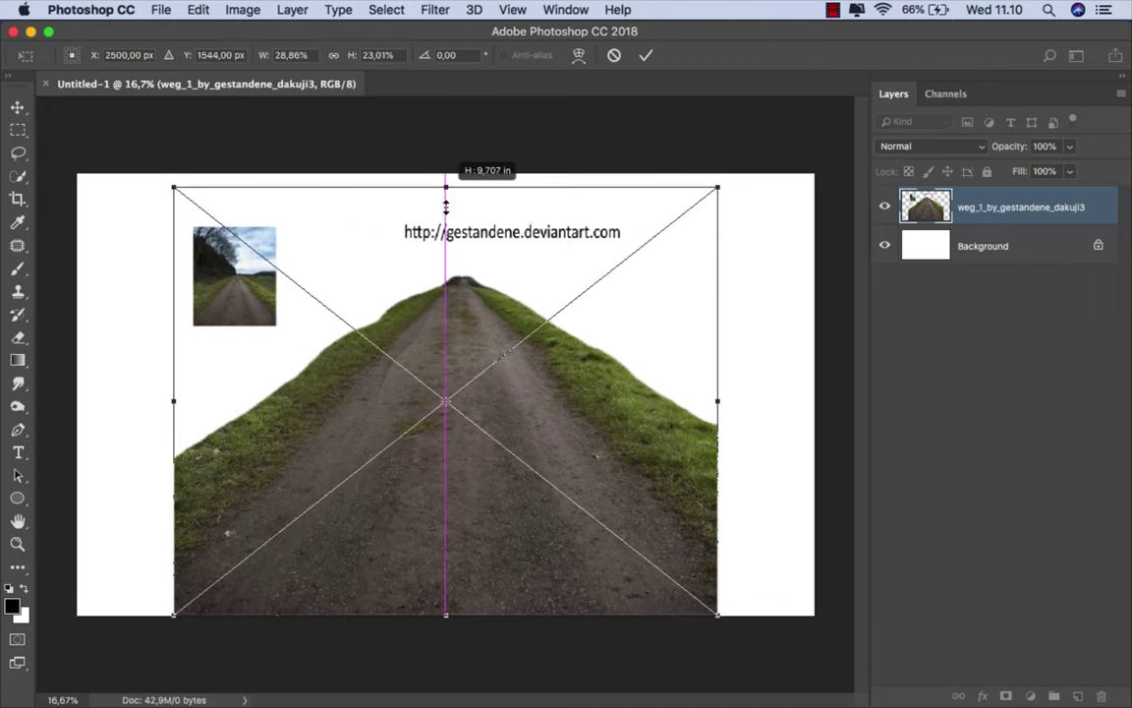
pyautogui.moveTo(443, 170); pyautogui.dragTo(443, 335)
pyautogui.moveTo(442, 404); pyautogui.dragTo(442, 494)
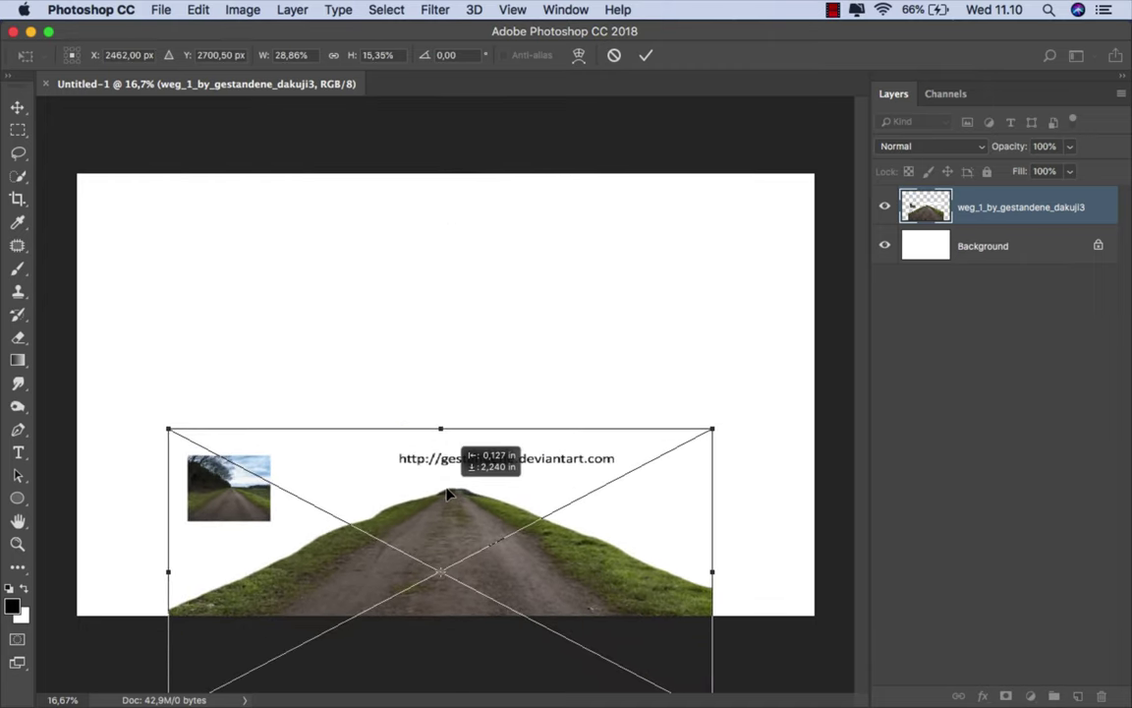
pyautogui.moveTo(705, 426); pyautogui.dragTo(754, 405)
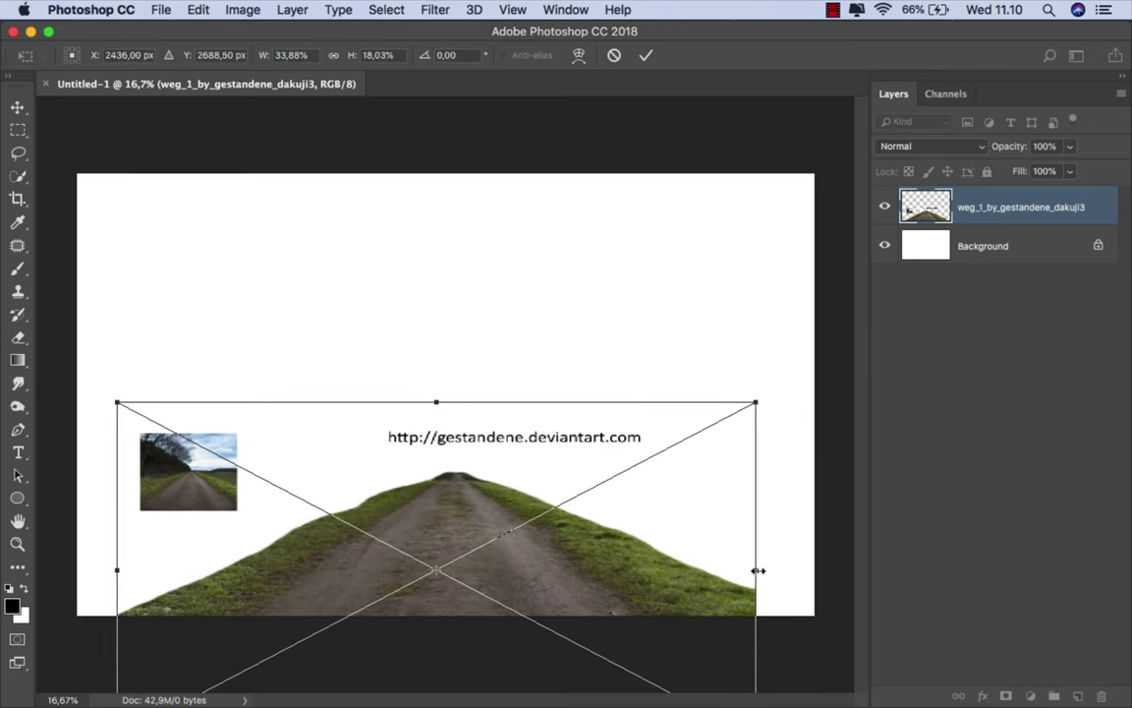
pyautogui.moveTo(758, 571); pyautogui.dragTo(726, 570)
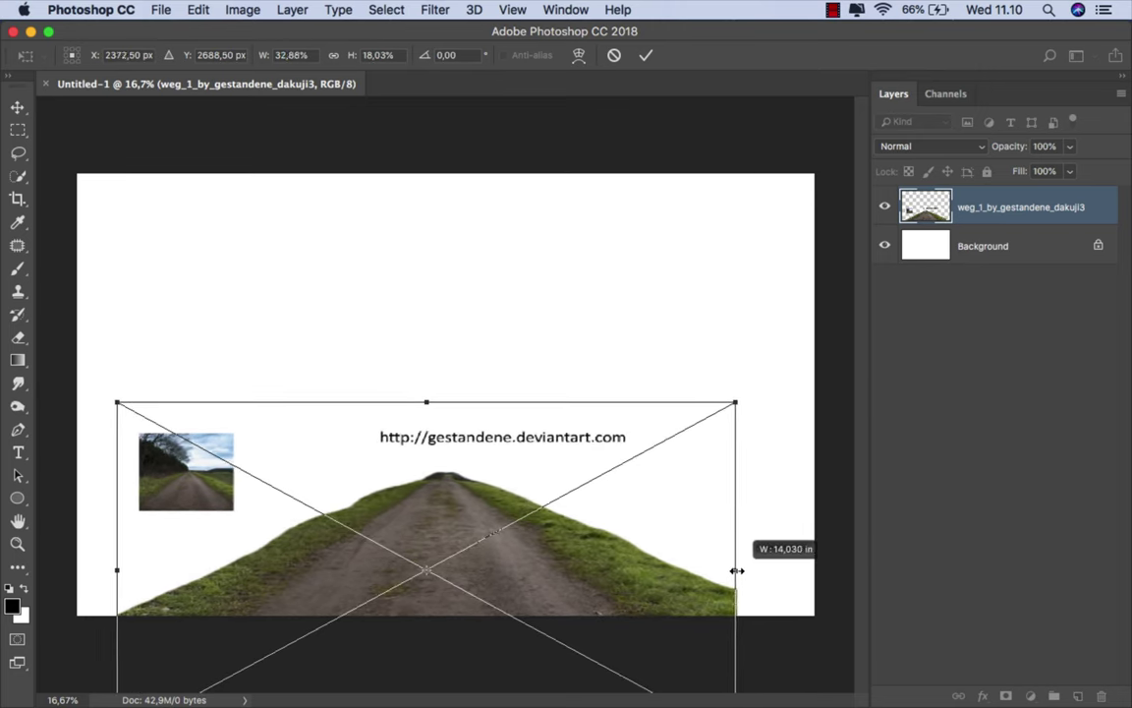
pyautogui.scroll(-2, 497, 622)
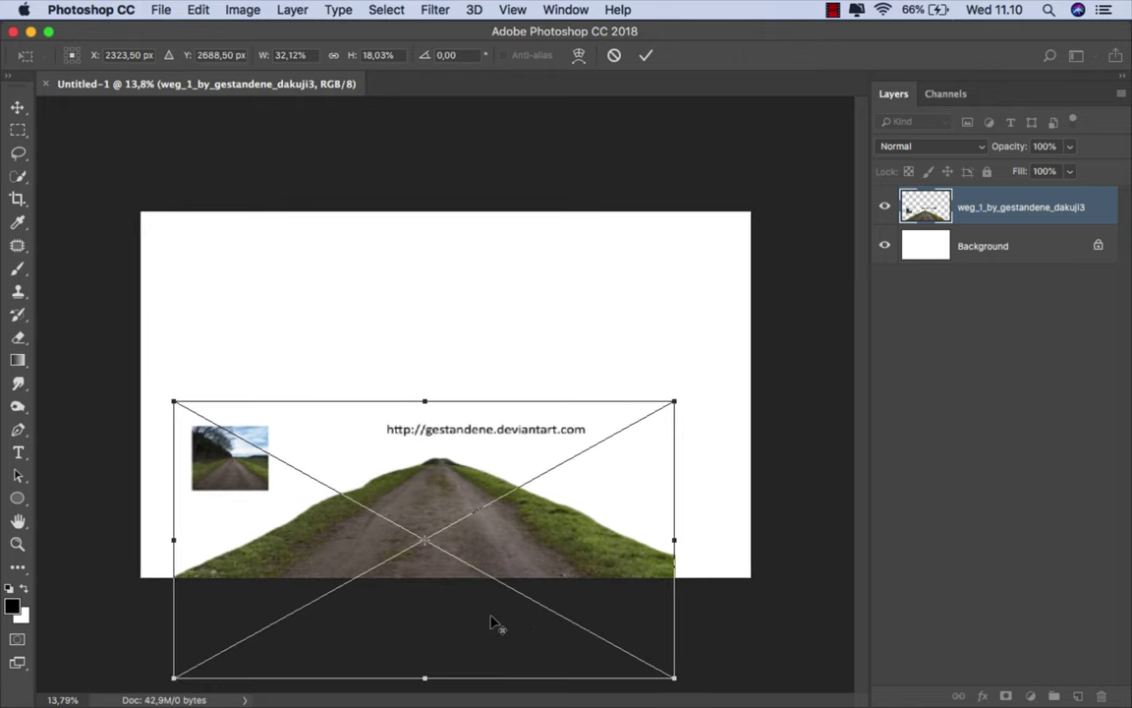
pyautogui.moveTo(423, 675)
pyautogui.mouseDown()
pyautogui.moveTo(444, 625)
pyautogui.moveTo(423, 617)
pyautogui.mouseUp()
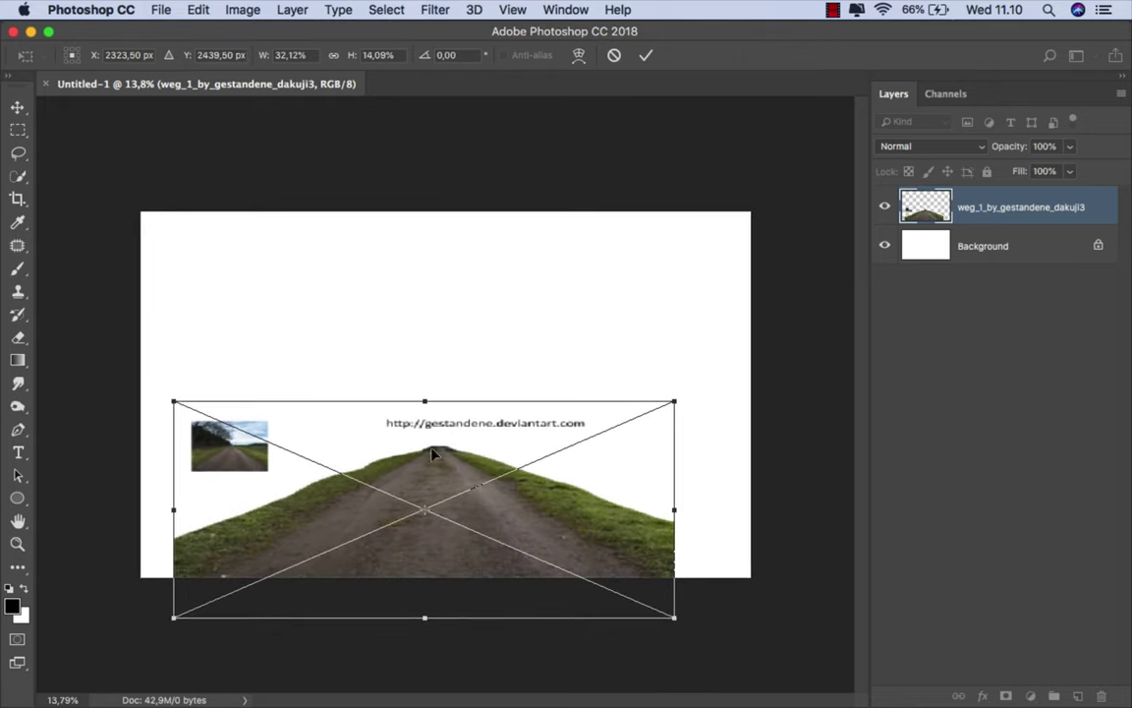
pyautogui.moveTo(425, 403); pyautogui.dragTo(425, 367)
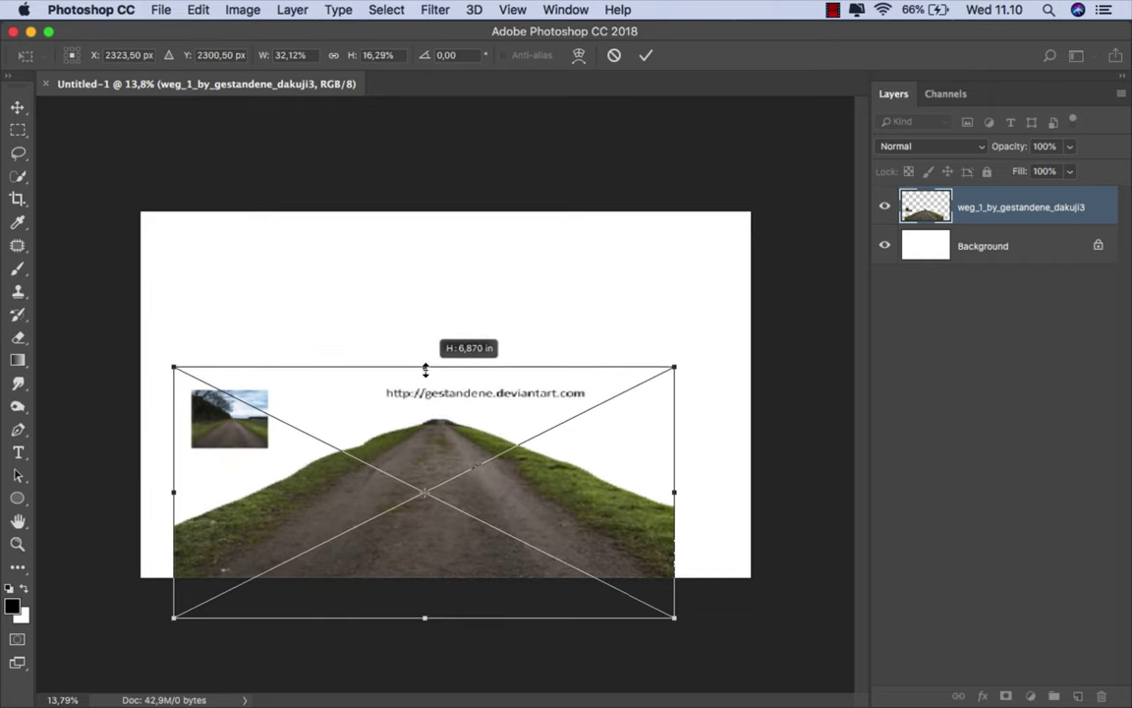
# - Commit the road transform, add a layer mask, and set up a soft black brush
pyautogui.click(644, 61)
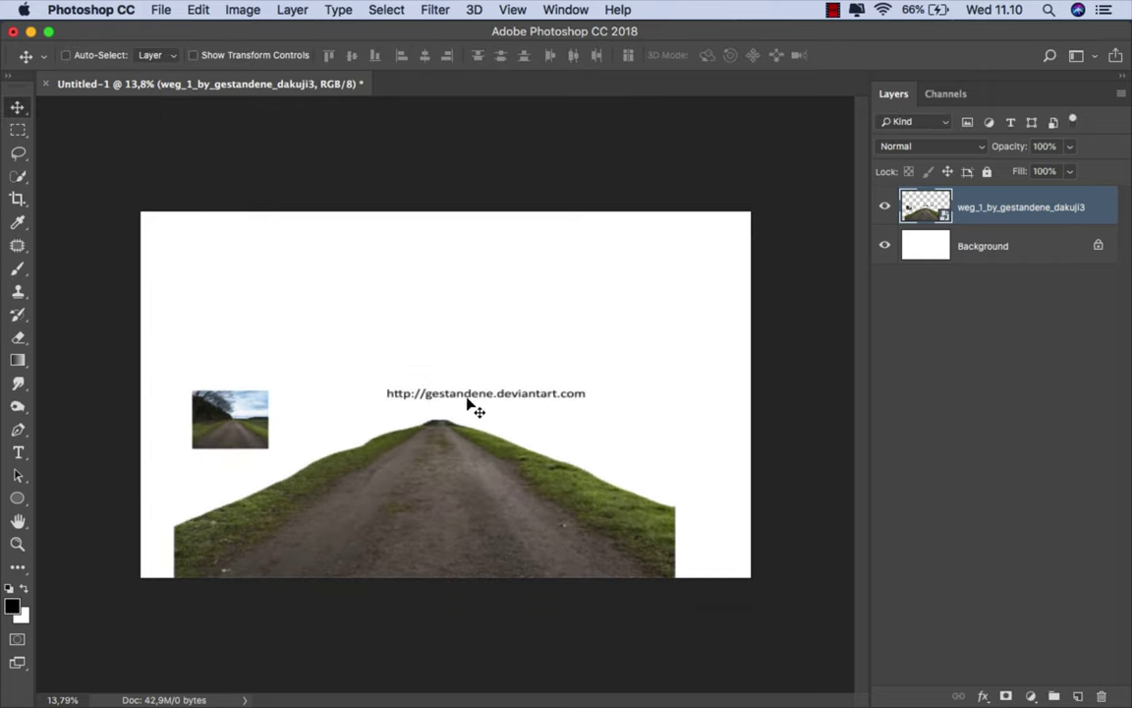
pyautogui.scroll(5, 432, 452)
pyautogui.scroll(-1, 427, 454)
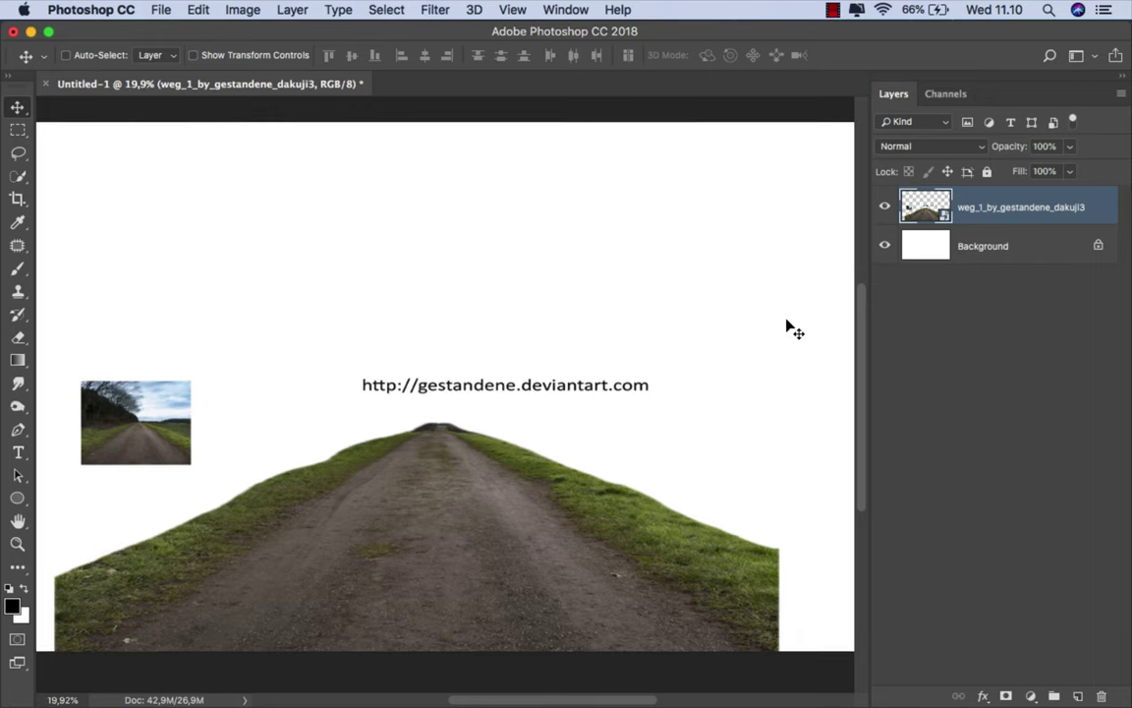
pyautogui.click(1005, 696)
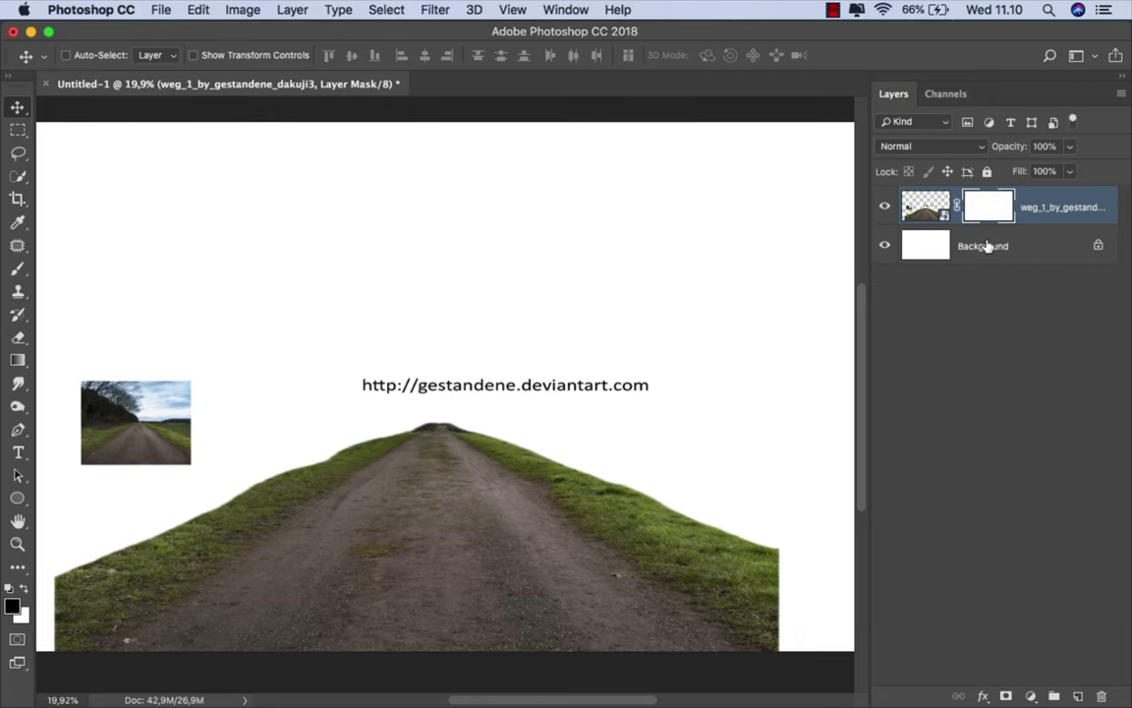
pyautogui.click(18, 269)
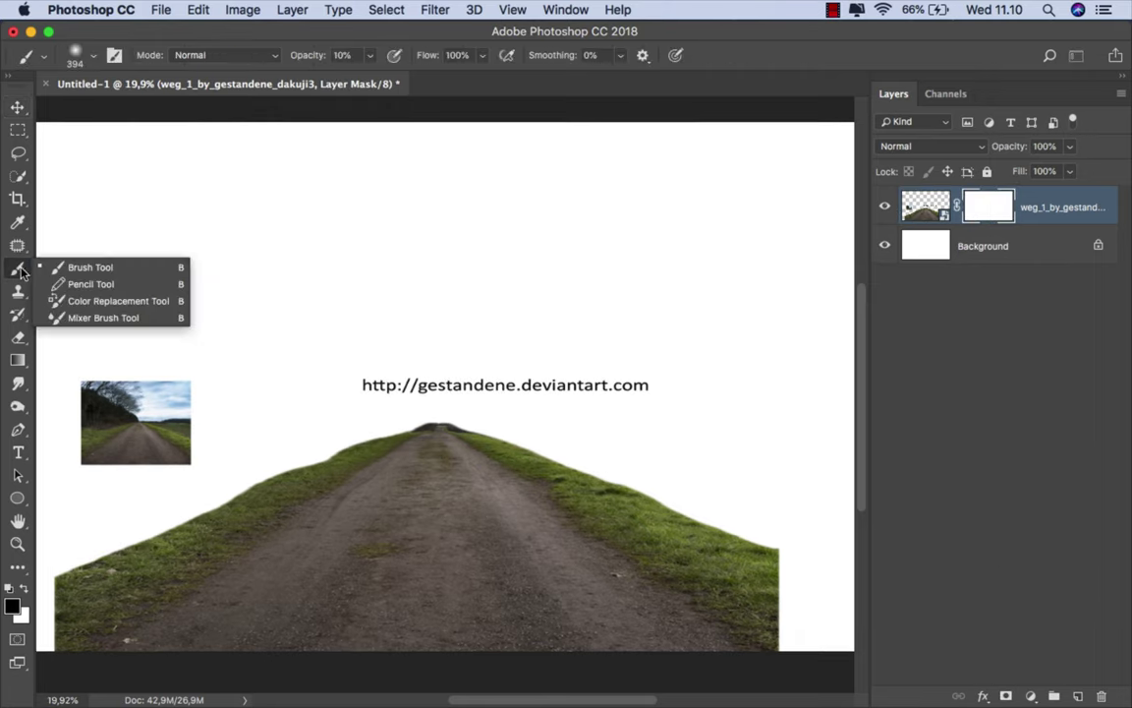
pyautogui.click(63, 262)
pyautogui.rightClick(256, 303)
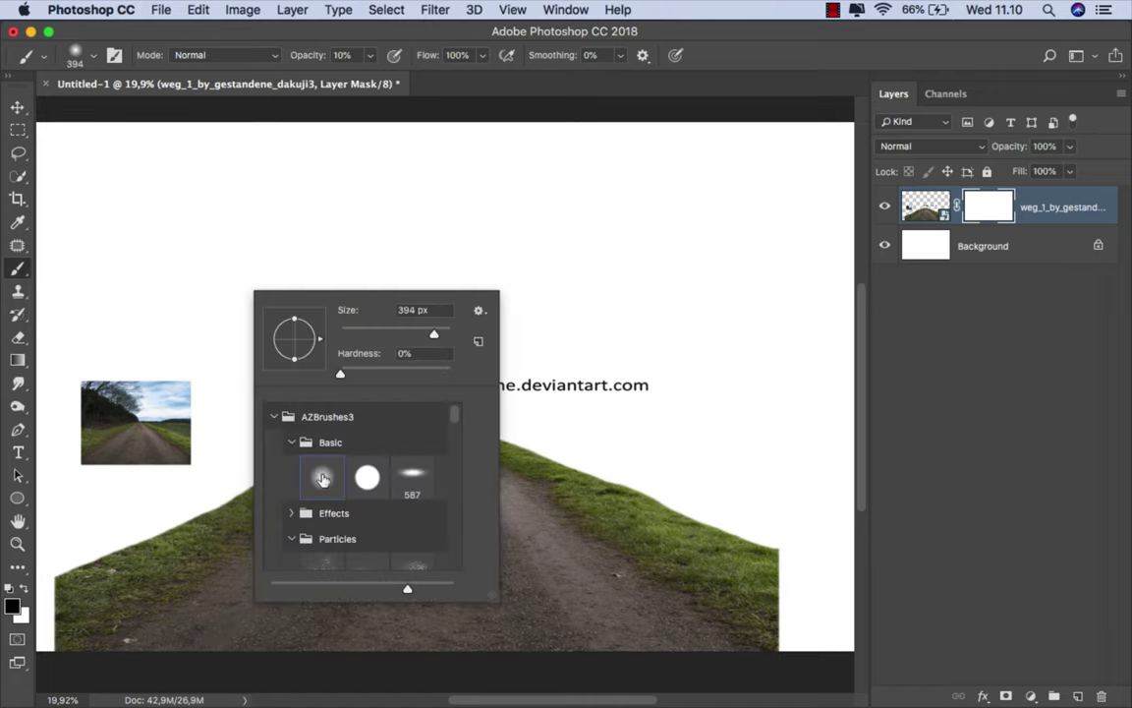
pyautogui.moveTo(372, 57); pyautogui.dragTo(389, 78)
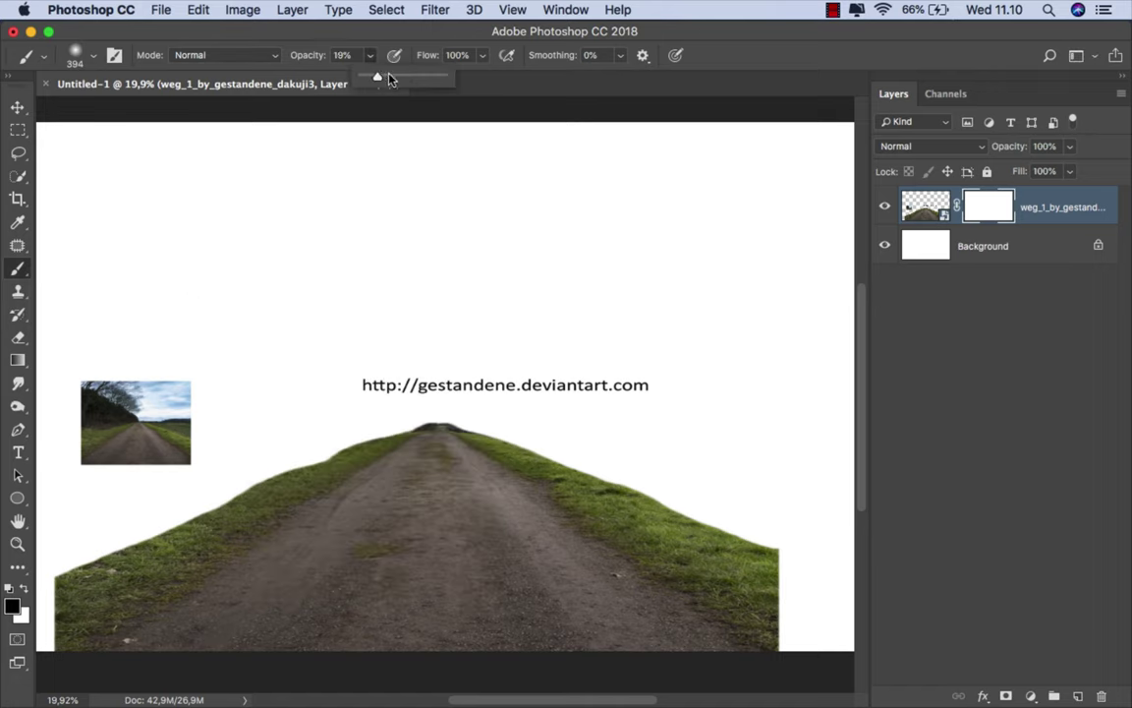
# - Mask out the web address, preview photo and the right slope's grassy edge
pyautogui.moveTo(678, 377); pyautogui.dragTo(354, 378)
pyautogui.moveTo(172, 404)
pyautogui.mouseDown()
pyautogui.moveTo(275, 434)
pyautogui.moveTo(180, 365)
pyautogui.moveTo(109, 386)
pyautogui.moveTo(71, 462)
pyautogui.mouseUp()
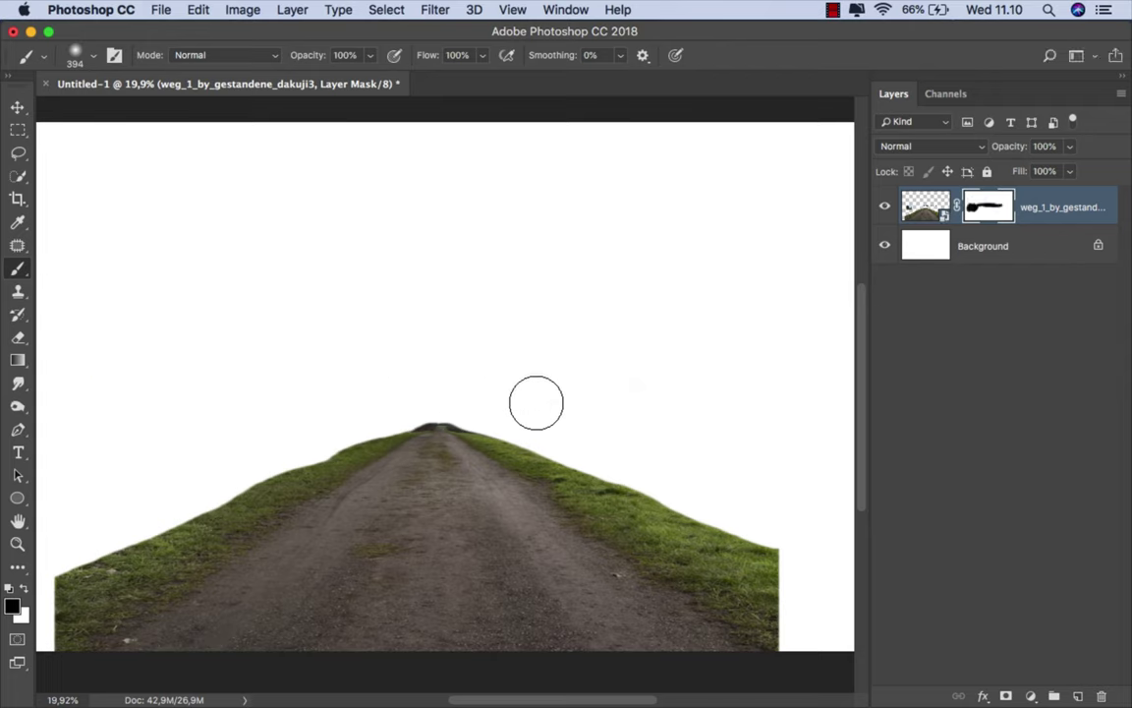
pyautogui.moveTo(496, 399)
pyautogui.mouseDown()
pyautogui.moveTo(794, 581)
pyautogui.moveTo(799, 566)
pyautogui.moveTo(819, 650)
pyautogui.mouseUp()
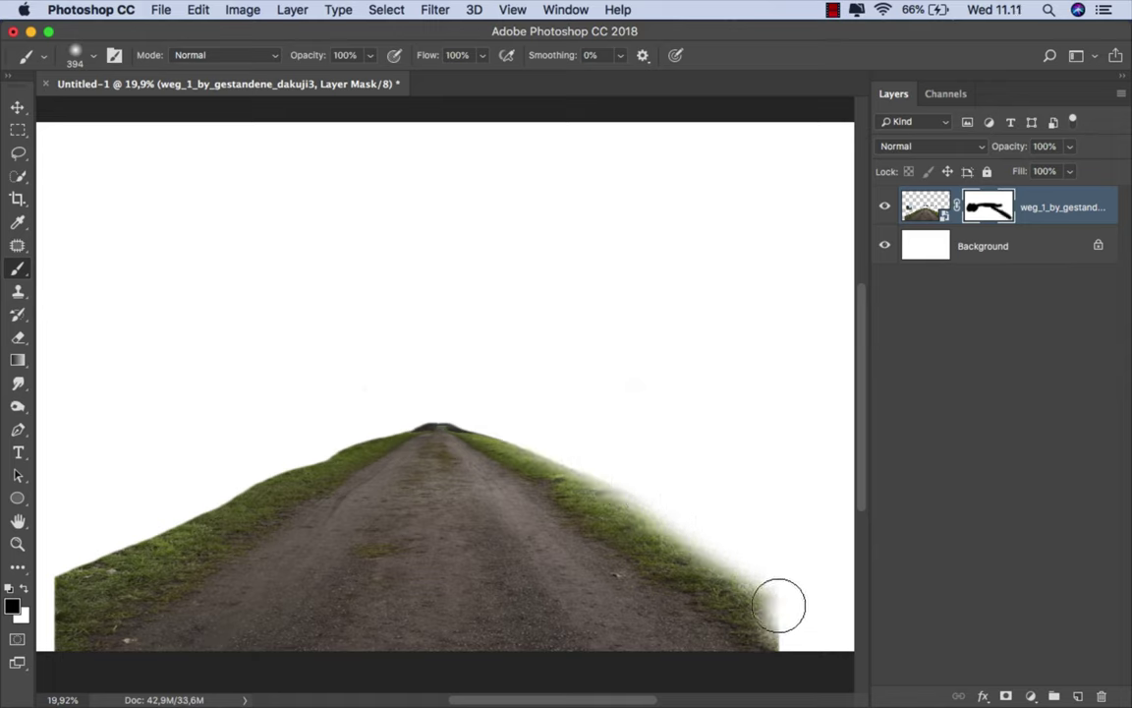
pyautogui.moveTo(708, 536)
pyautogui.mouseDown()
pyautogui.moveTo(586, 424)
pyautogui.moveTo(708, 498)
pyautogui.moveTo(784, 619)
pyautogui.moveTo(690, 536)
pyautogui.moveTo(500, 409)
pyautogui.mouseUp()
pyautogui.moveTo(424, 394)
pyautogui.mouseDown()
pyautogui.moveTo(180, 492)
pyautogui.moveTo(332, 428)
pyautogui.moveTo(146, 533)
pyautogui.moveTo(30, 570)
pyautogui.moveTo(30, 584)
pyautogui.moveTo(56, 600)
pyautogui.moveTo(155, 523)
pyautogui.moveTo(56, 602)
pyautogui.moveTo(56, 620)
pyautogui.moveTo(219, 496)
pyautogui.moveTo(314, 443)
pyautogui.moveTo(376, 410)
pyautogui.moveTo(470, 400)
pyautogui.moveTo(446, 399)
pyautogui.mouseUp()
pyautogui.press('[')
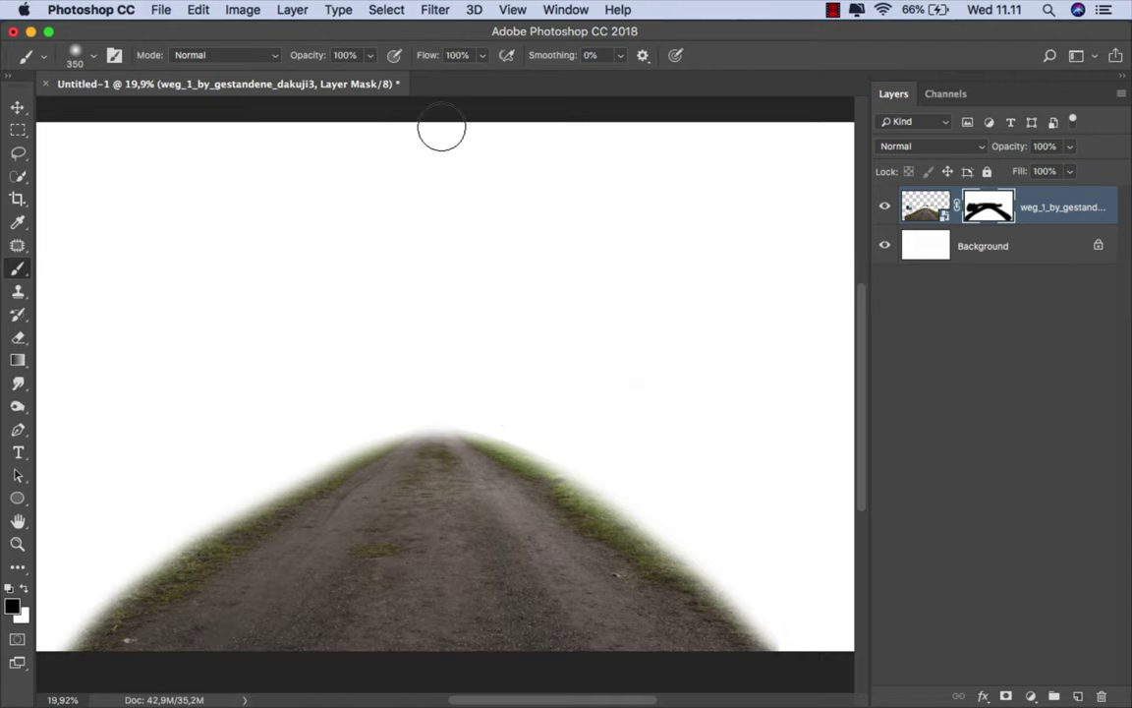
# - Soften the road's left grass edge at 31% brush opacity, then reselect the layer image
pyautogui.click(370, 56)
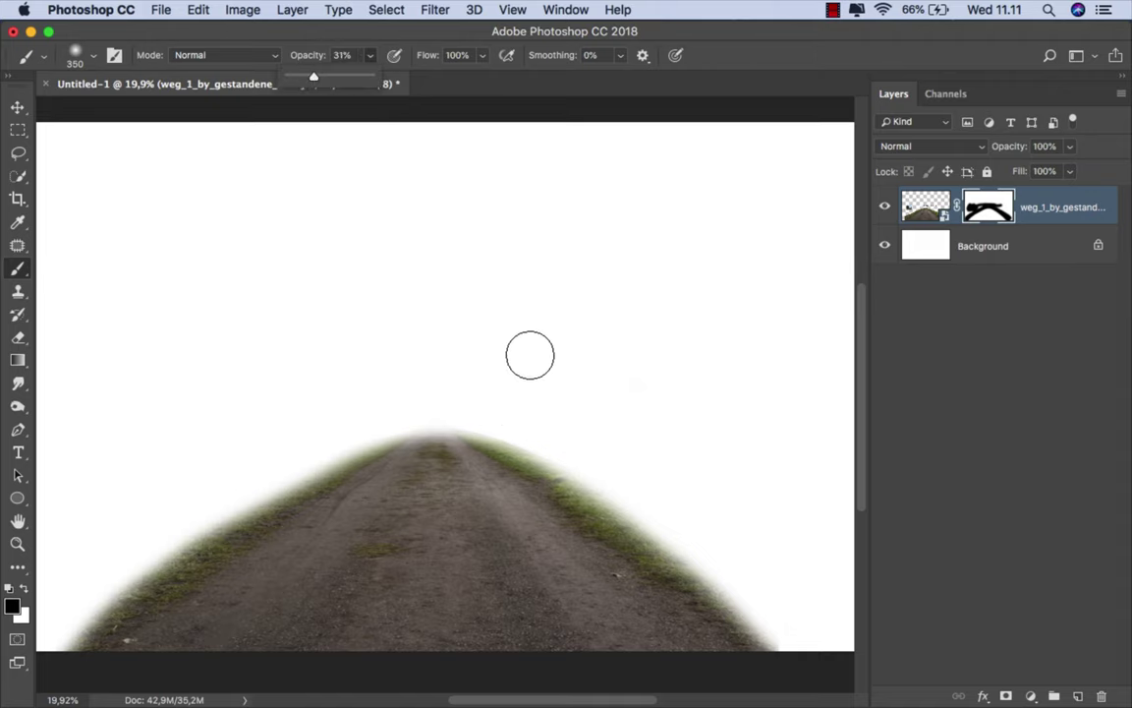
pyautogui.moveTo(479, 412); pyautogui.dragTo(730, 590)
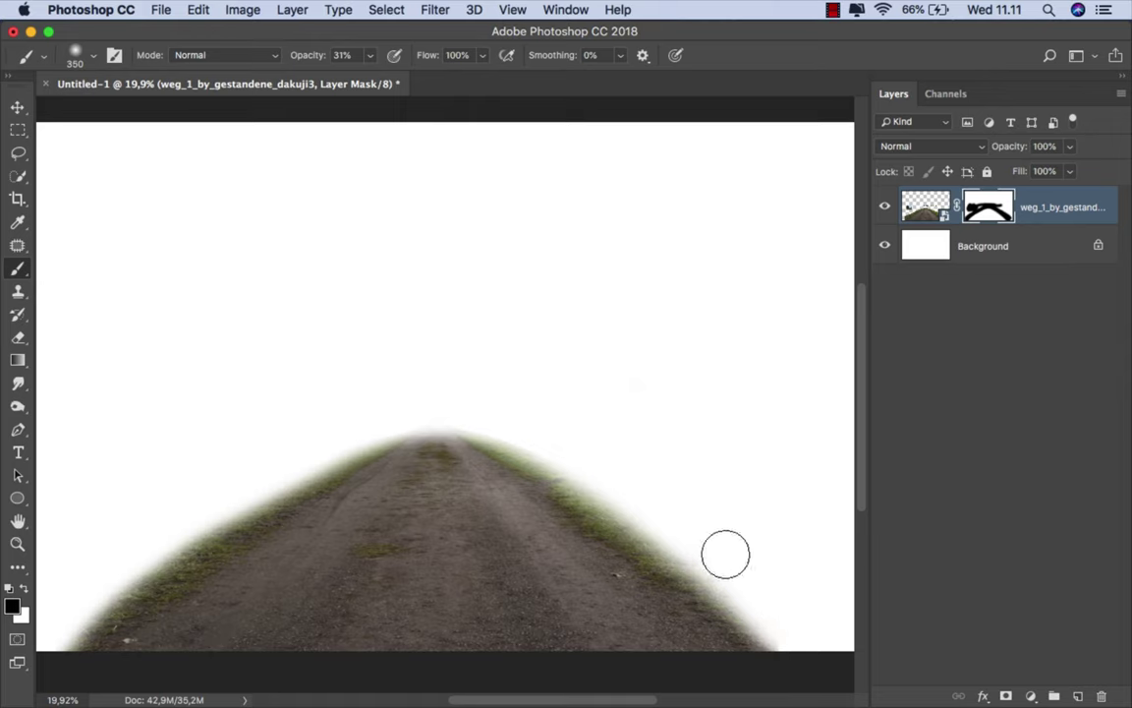
pyautogui.press(']')
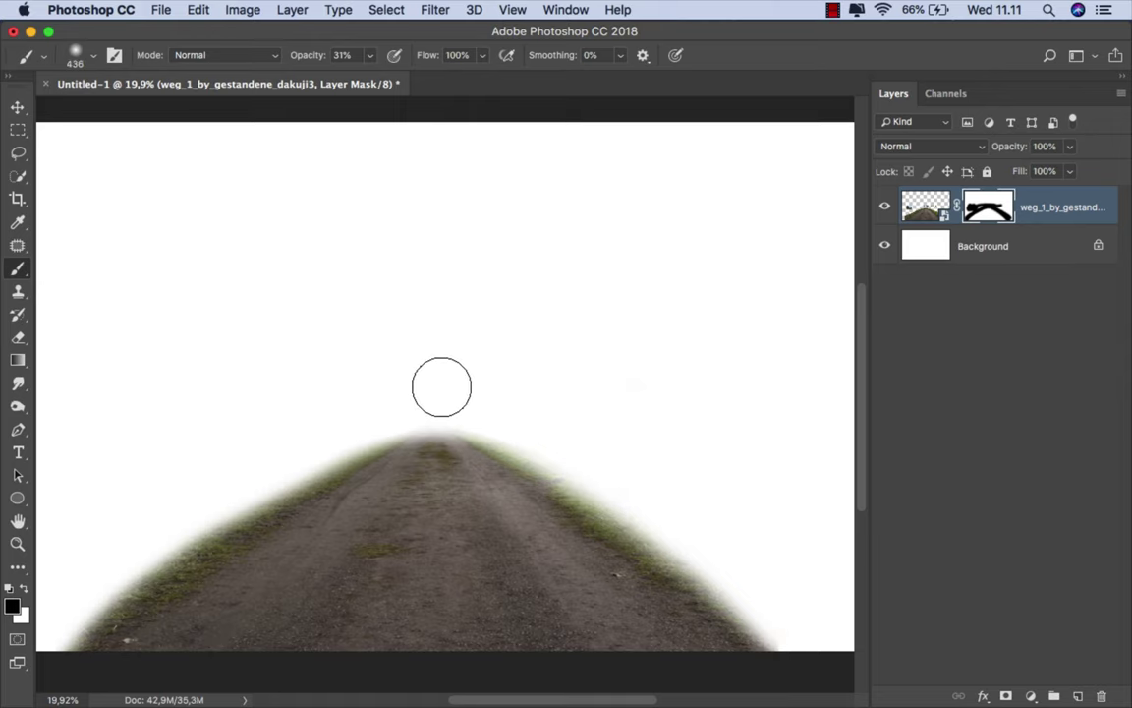
pyautogui.moveTo(442, 386); pyautogui.dragTo(54, 616)
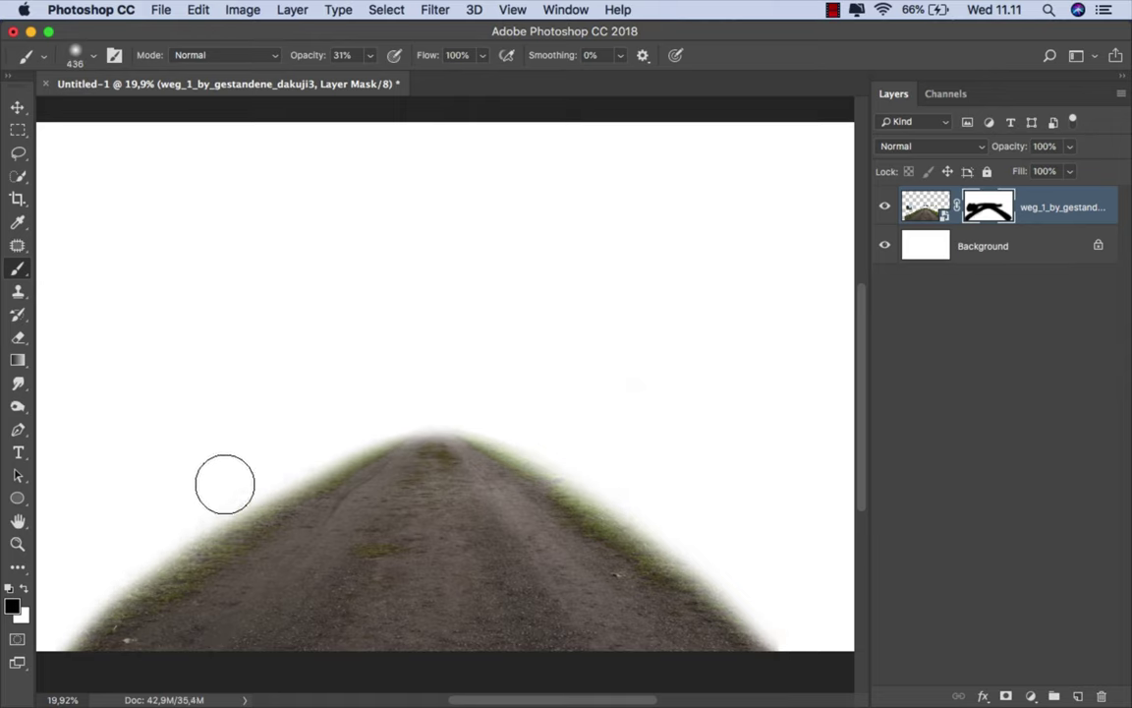
pyautogui.scroll(-1, 520, 353)
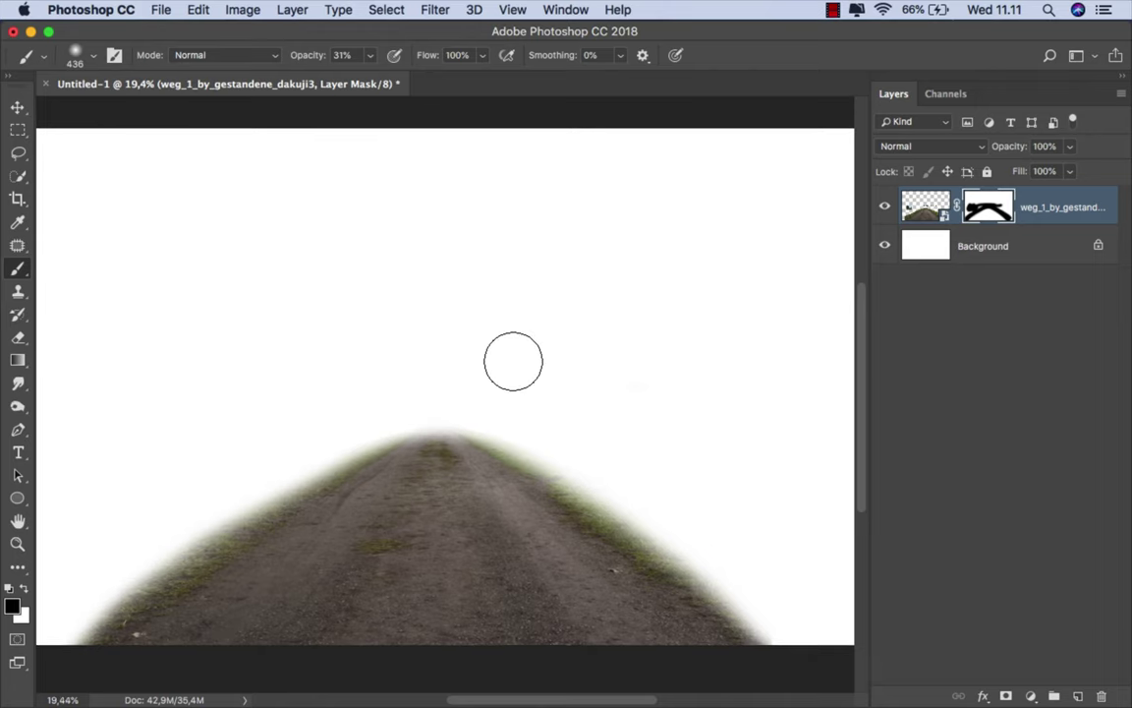
pyautogui.click(20, 107)
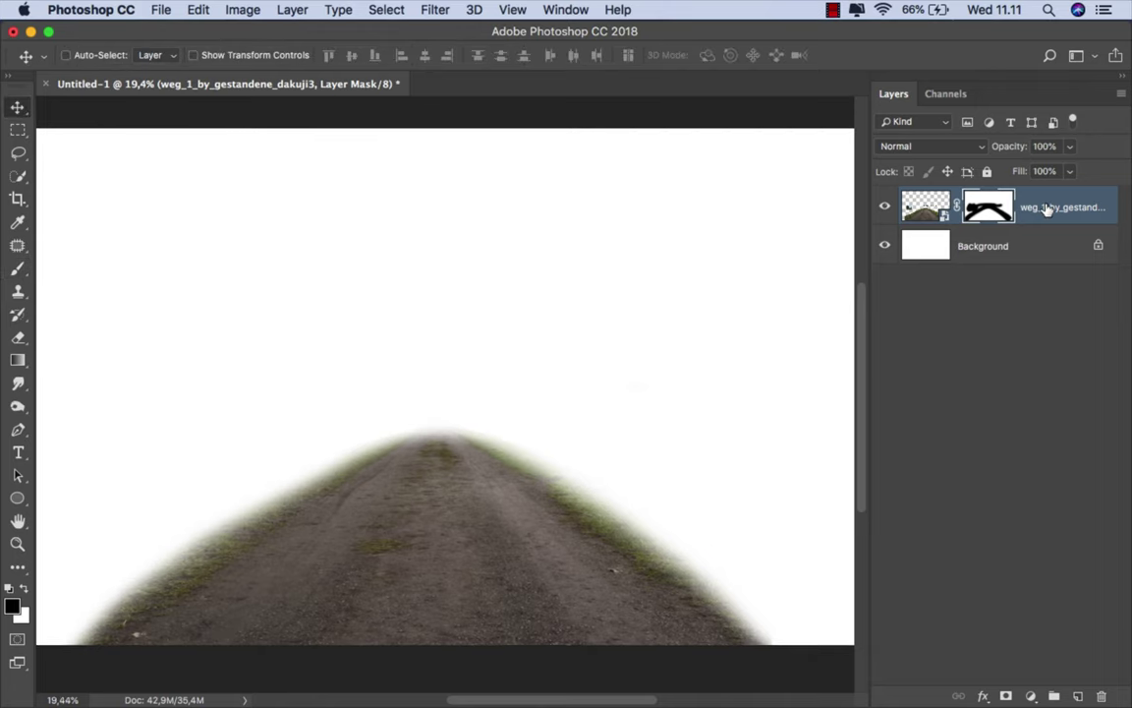
pyautogui.click(925, 205)
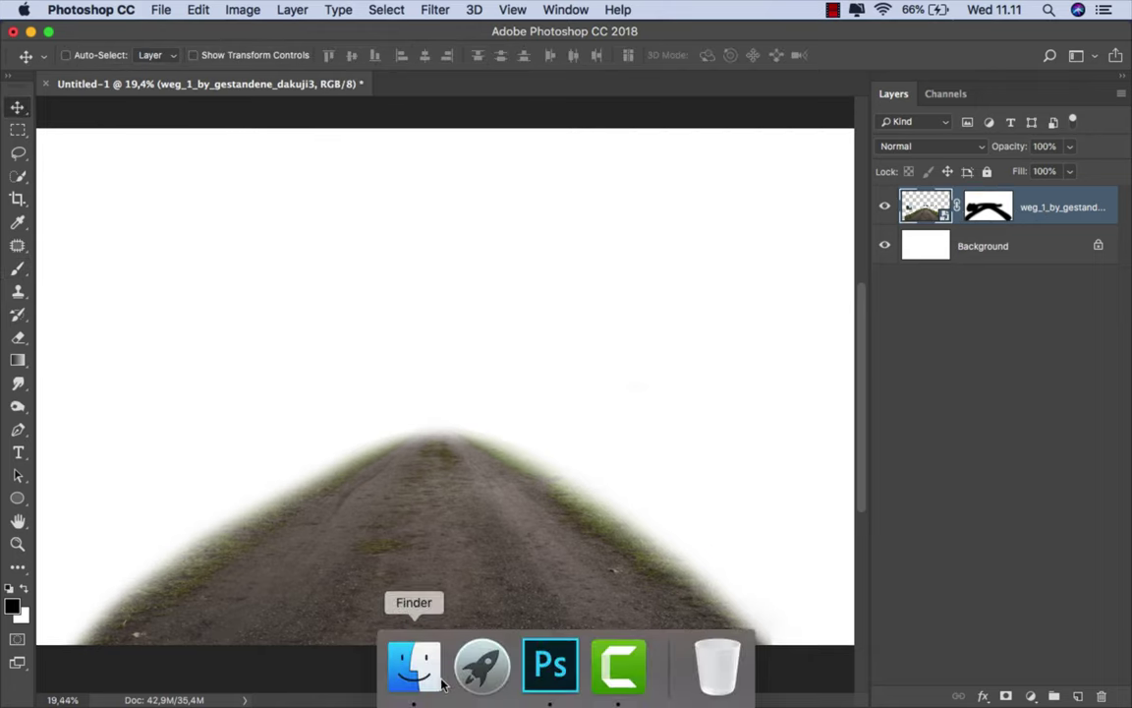
# - Place the timur-kozmenko sunset rice-field photo and move its layer below the road
pyautogui.click(413, 667)
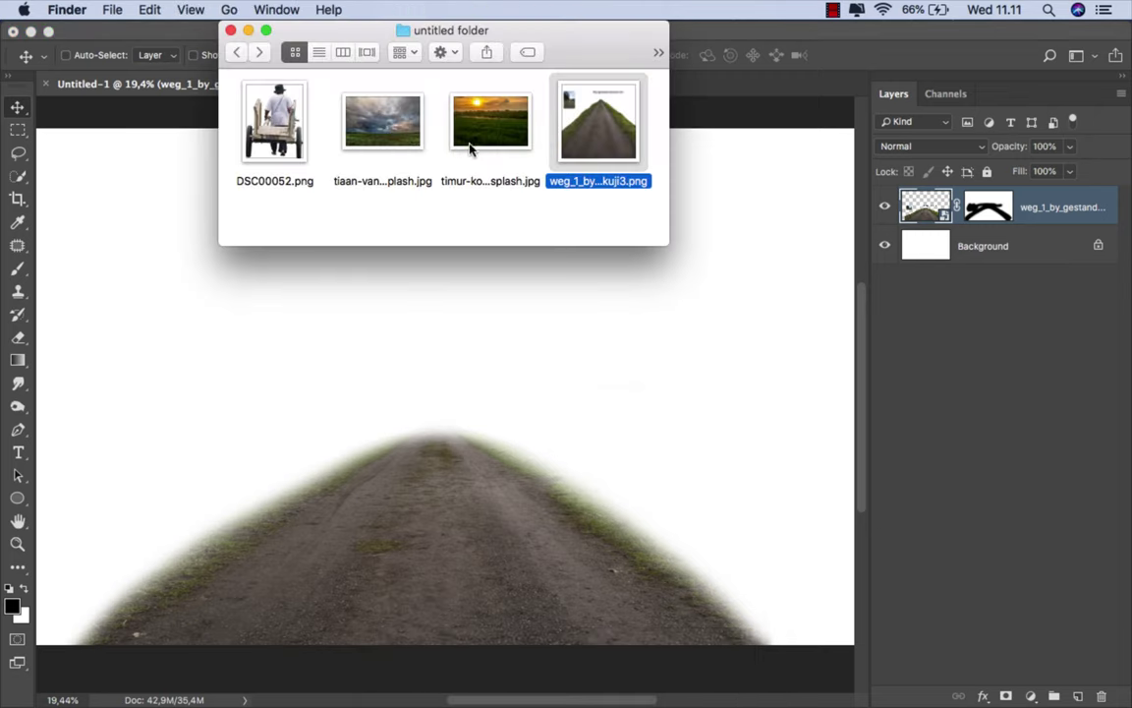
pyautogui.moveTo(470, 147); pyautogui.dragTo(440, 487)
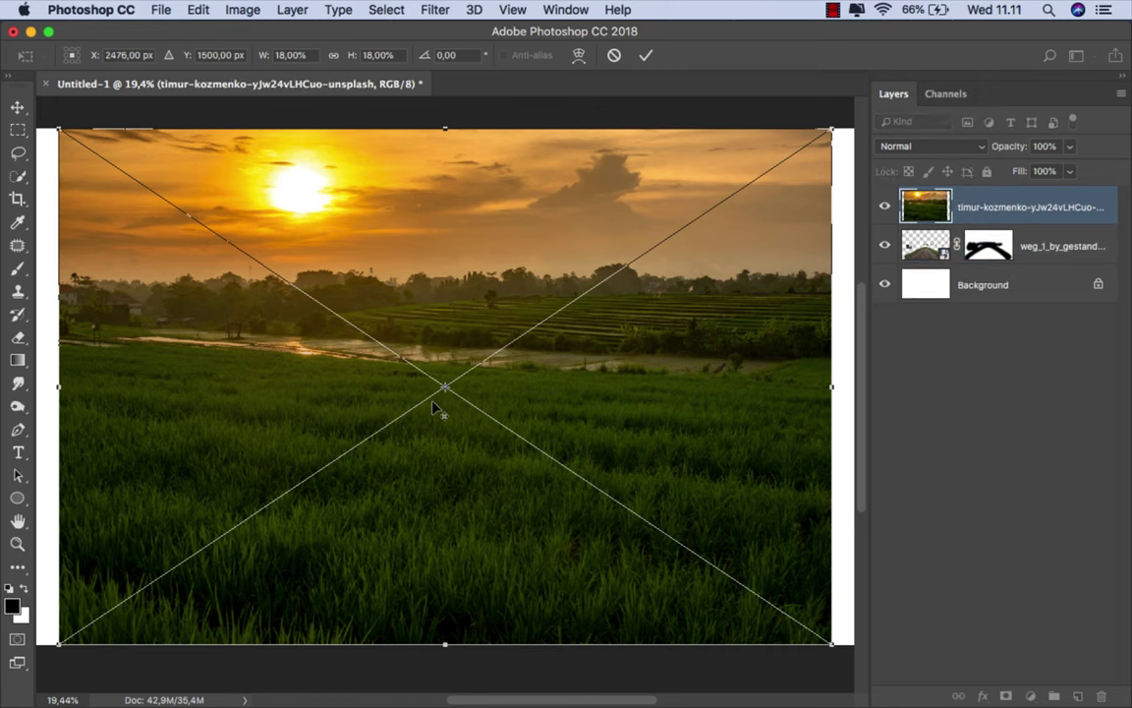
pyautogui.scroll(-1, 436, 406)
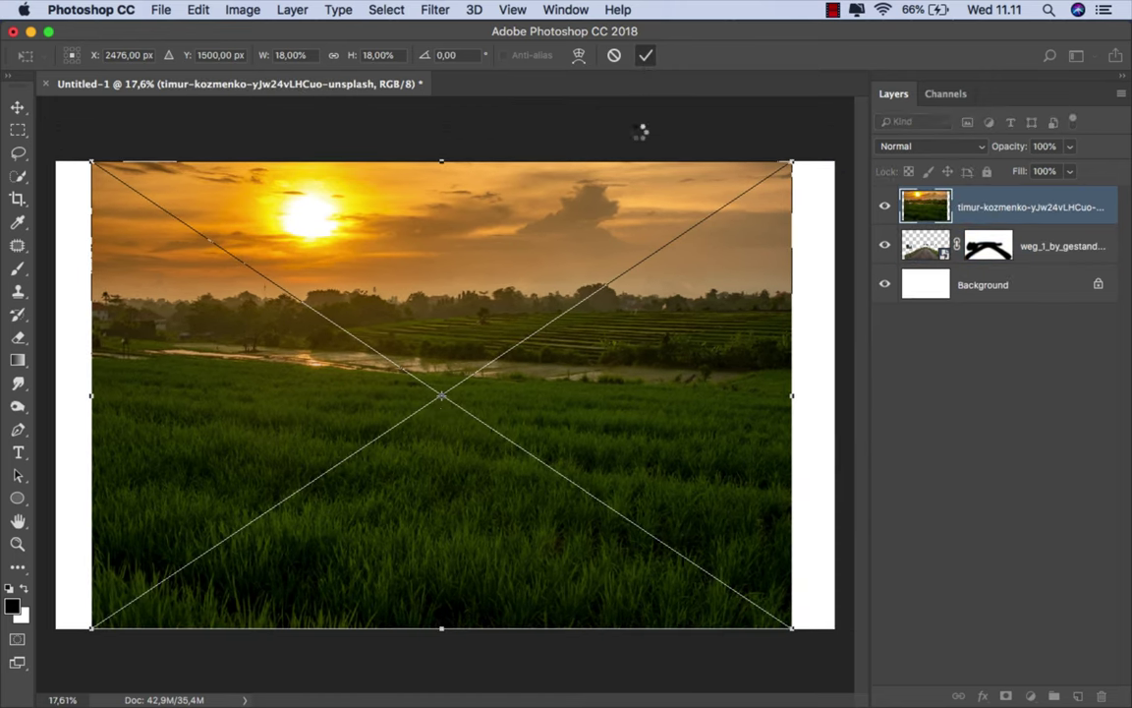
pyautogui.press('Return')
pyautogui.moveTo(983, 204); pyautogui.dragTo(1003, 254)
# - Stretch the sunset photo to the full canvas width with its top edge lowered
pyautogui.hotkey('ctrl', 't')
pyautogui.scroll(-1, 826, 396)
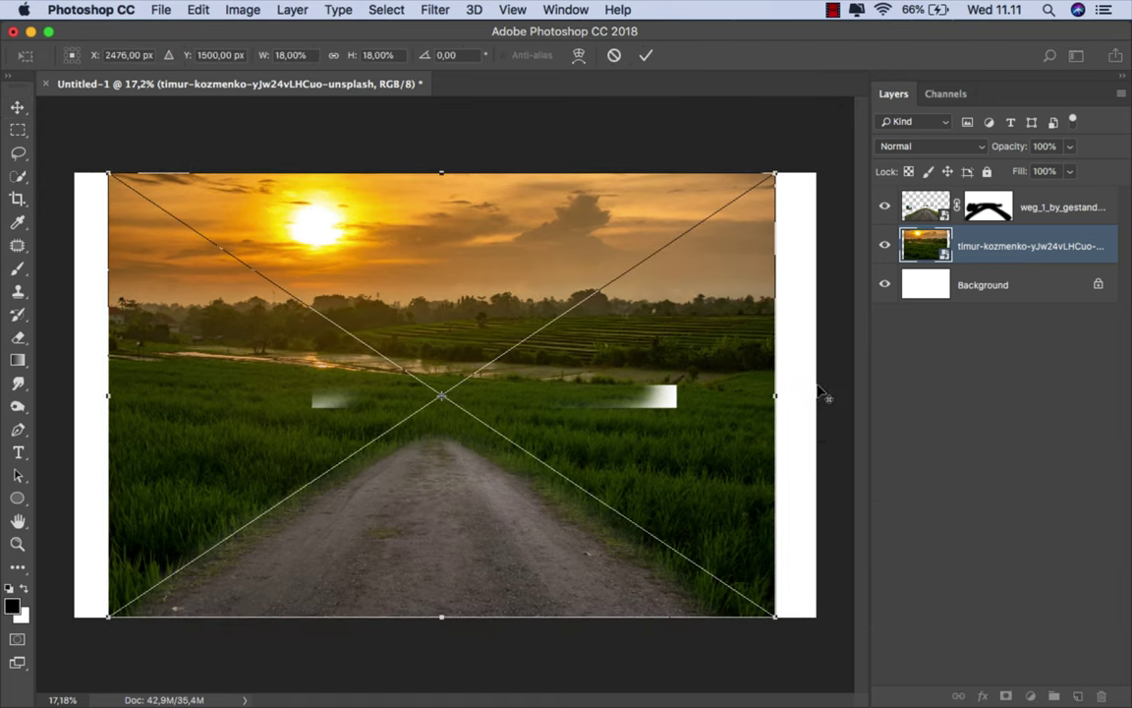
pyautogui.keyDown('alt'); pyautogui.moveTo(778, 397); pyautogui.dragTo(817, 396); pyautogui.keyUp('alt')
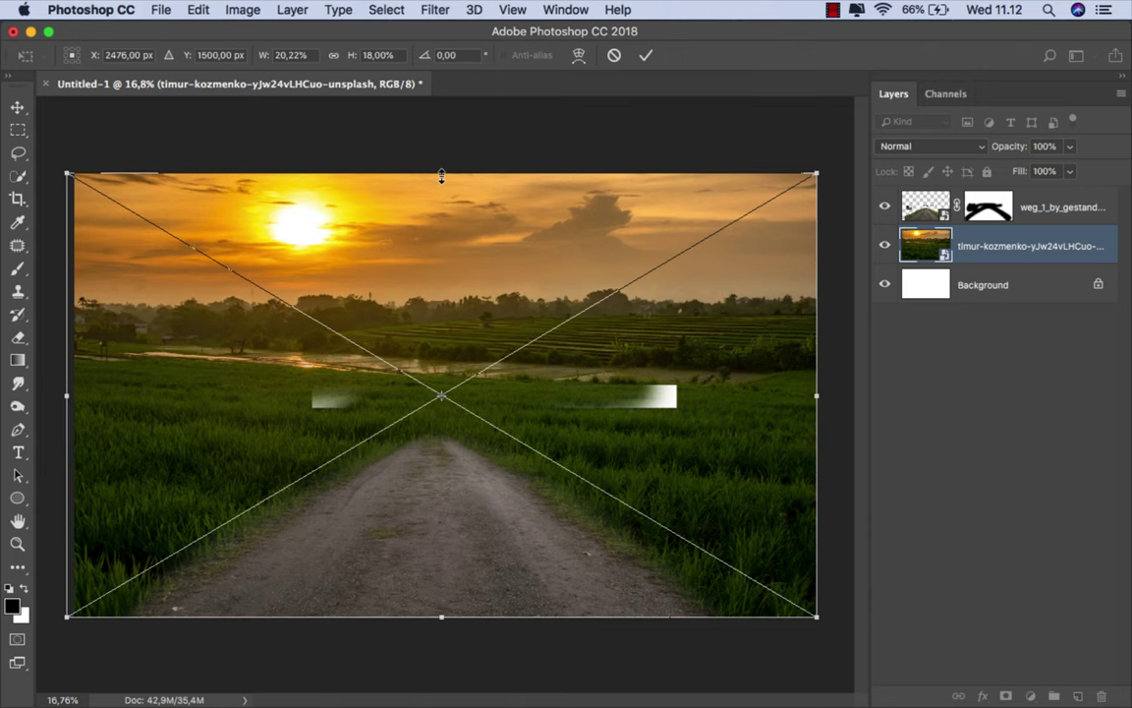
pyautogui.moveTo(442, 176); pyautogui.dragTo(445, 248)
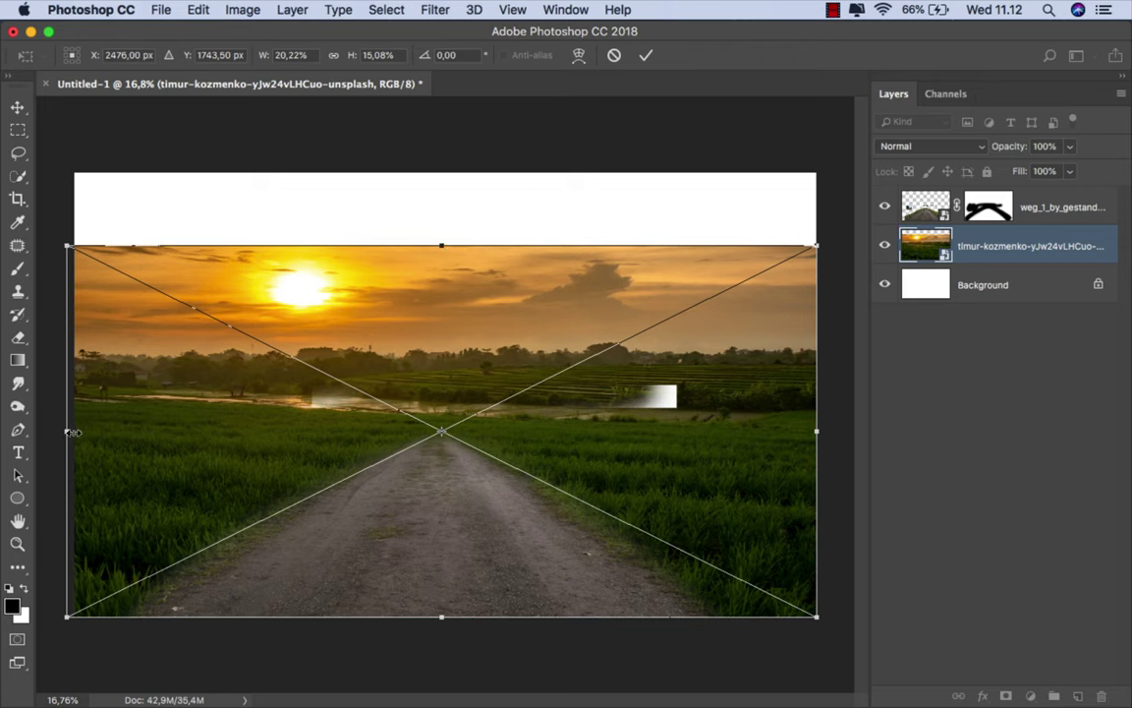
pyautogui.moveTo(74, 432); pyautogui.dragTo(71, 431)
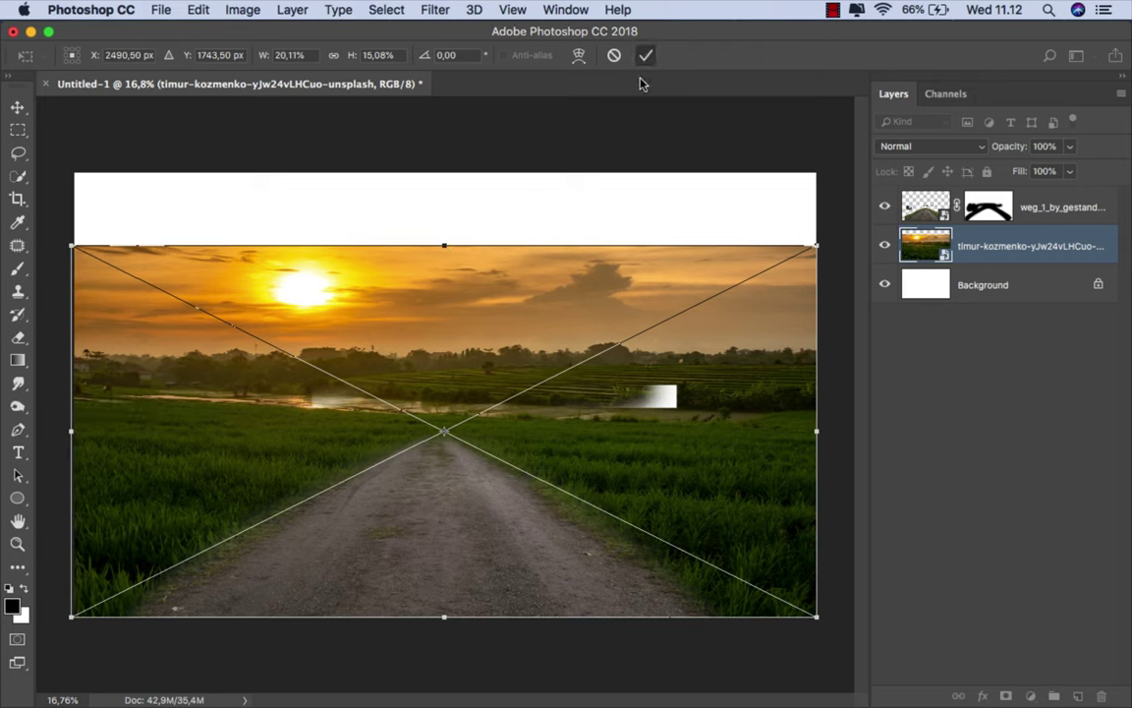
pyautogui.press('super+0')
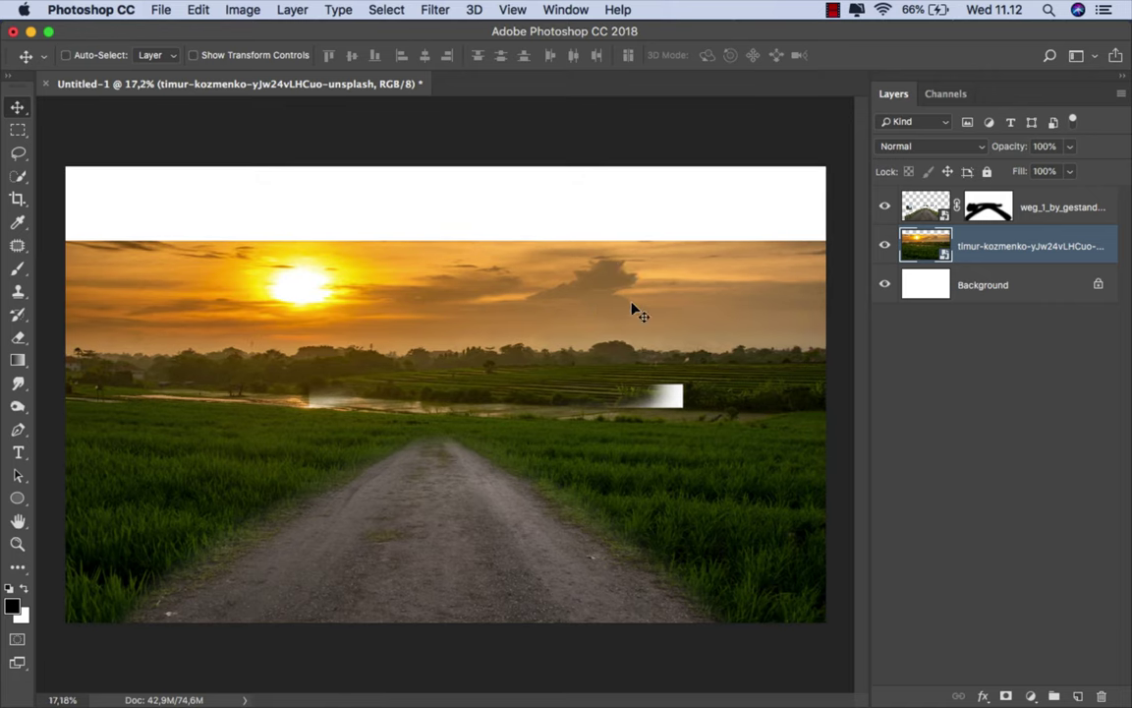
# - Paint out the white patches near the horizon on the road layer's mask
pyautogui.click(988, 209)
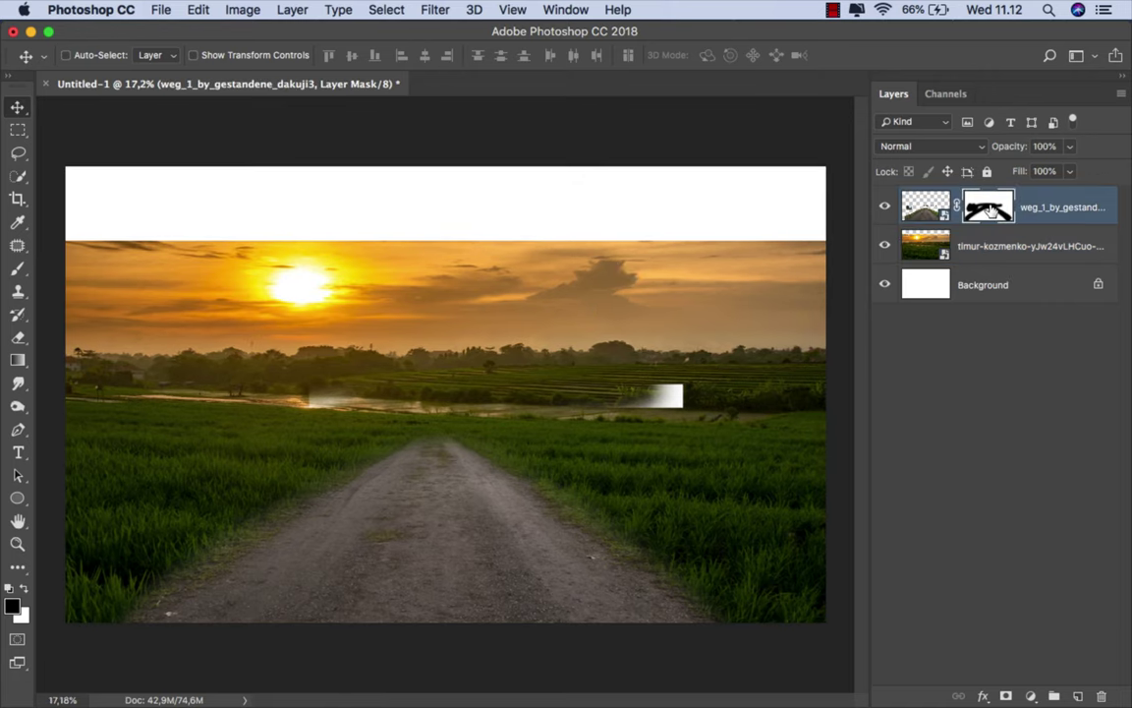
pyautogui.click(18, 268)
pyautogui.click(79, 265)
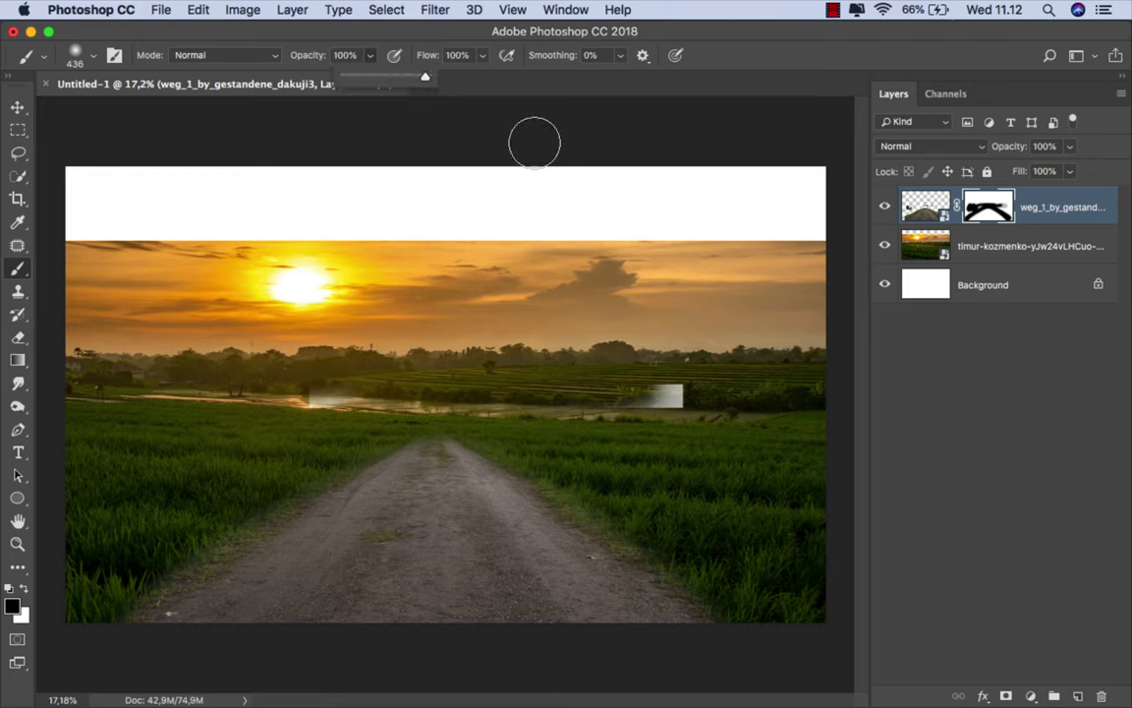
pyautogui.moveTo(673, 389)
pyautogui.mouseDown()
pyautogui.moveTo(687, 397)
pyautogui.moveTo(352, 386)
pyautogui.mouseUp()
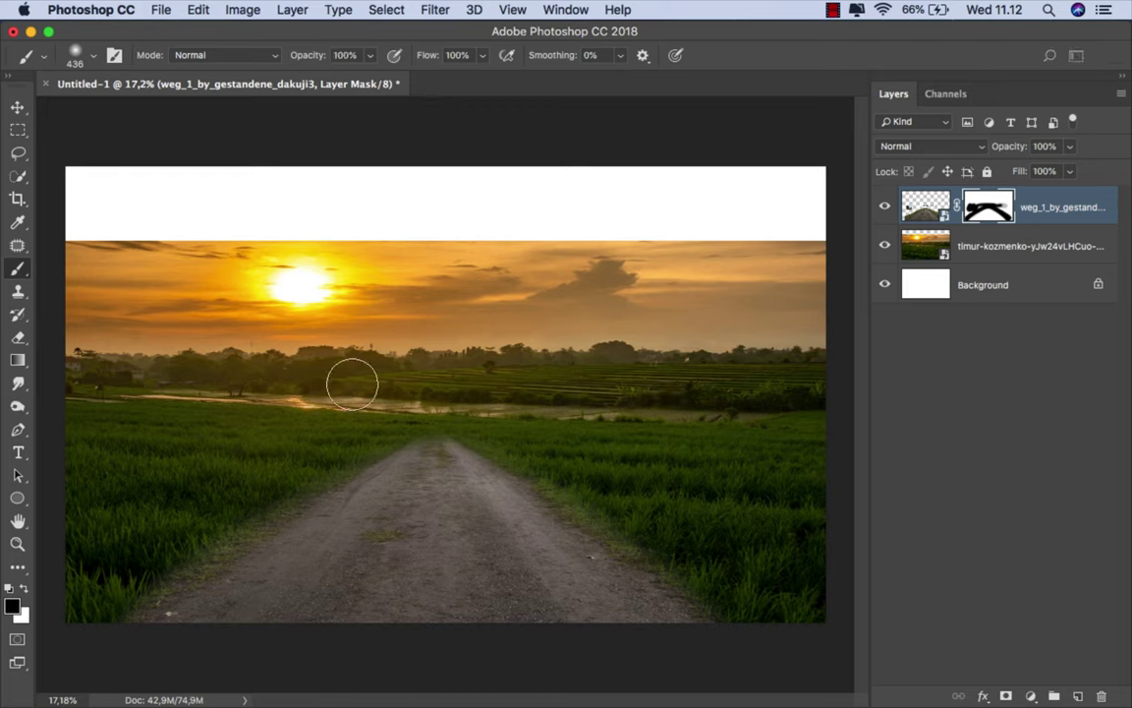
# - Mask the sunset photo with a full-opacity gradient so its sky fades into white
pyautogui.click(982, 247)
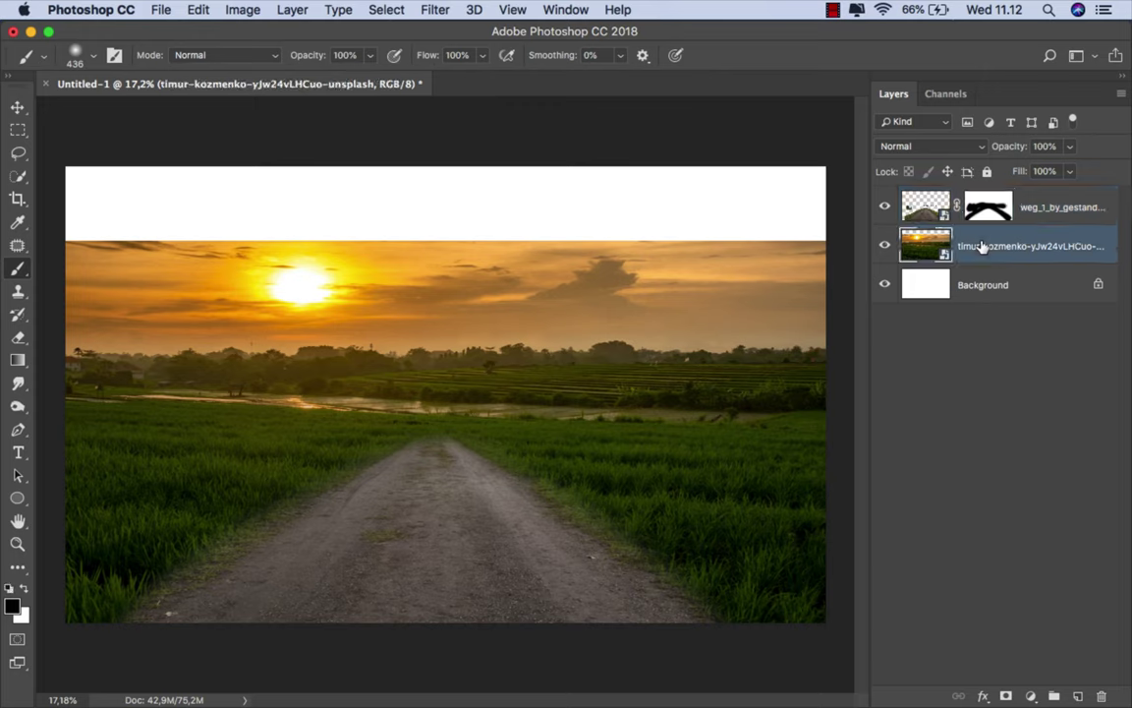
pyautogui.click(1005, 695)
pyautogui.click(12, 362)
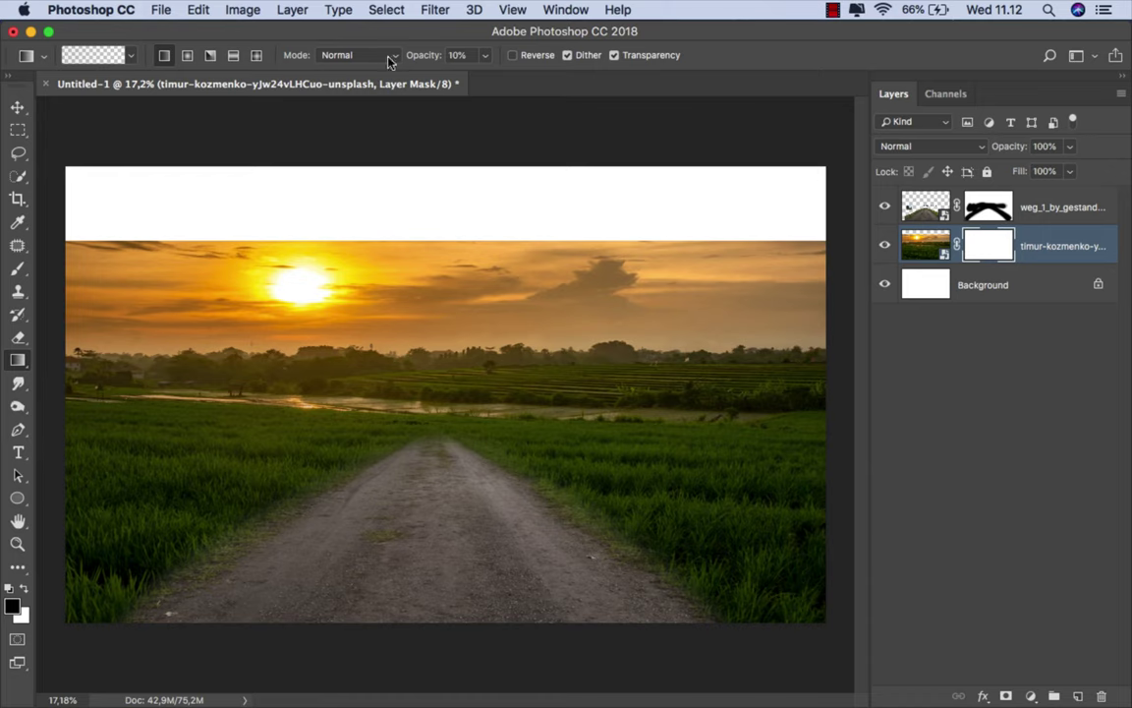
pyautogui.click(486, 56)
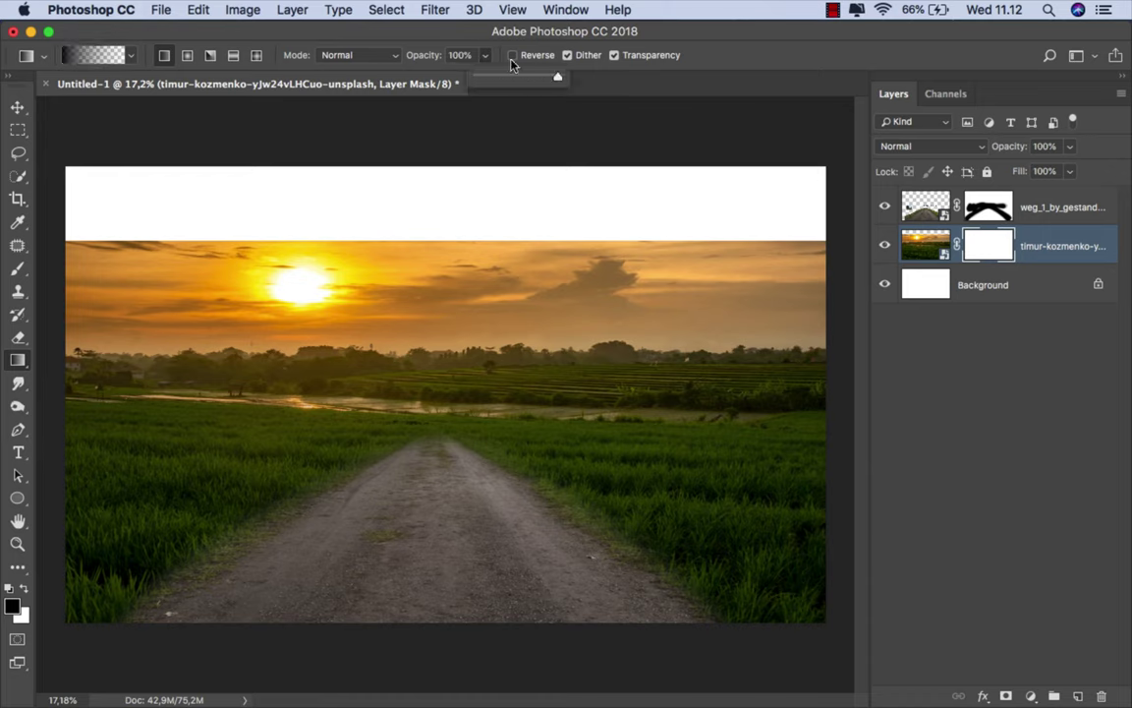
pyautogui.click(441, 37)
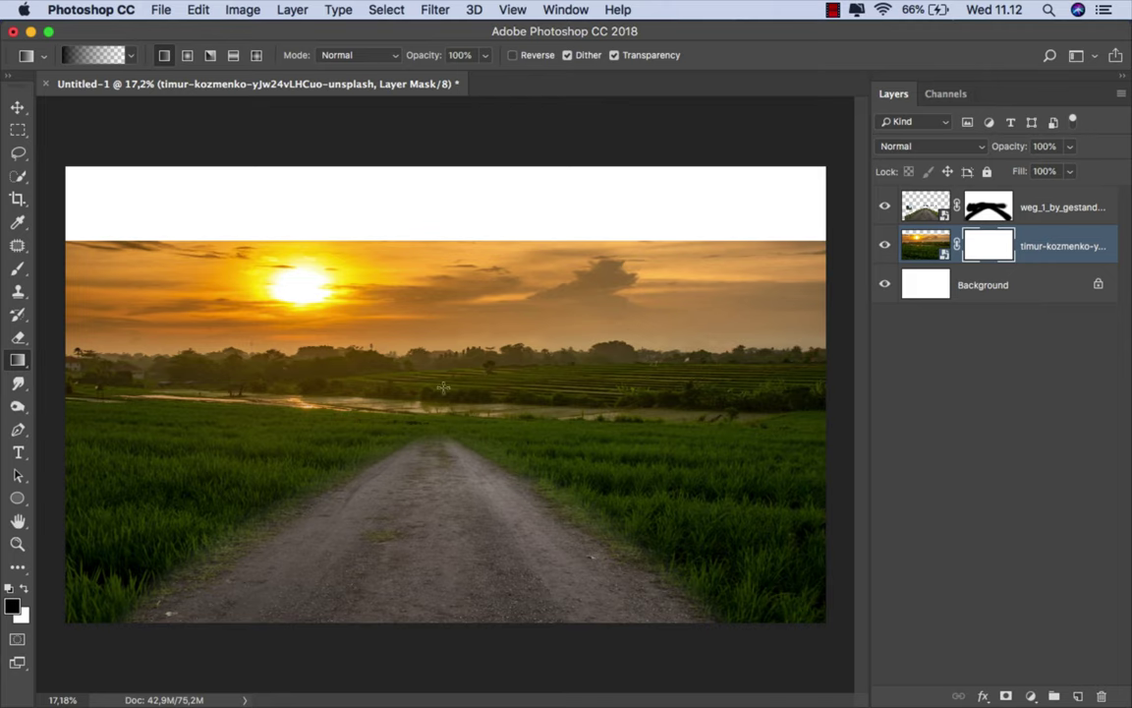
pyautogui.moveTo(430, 403); pyautogui.dragTo(430, 447)
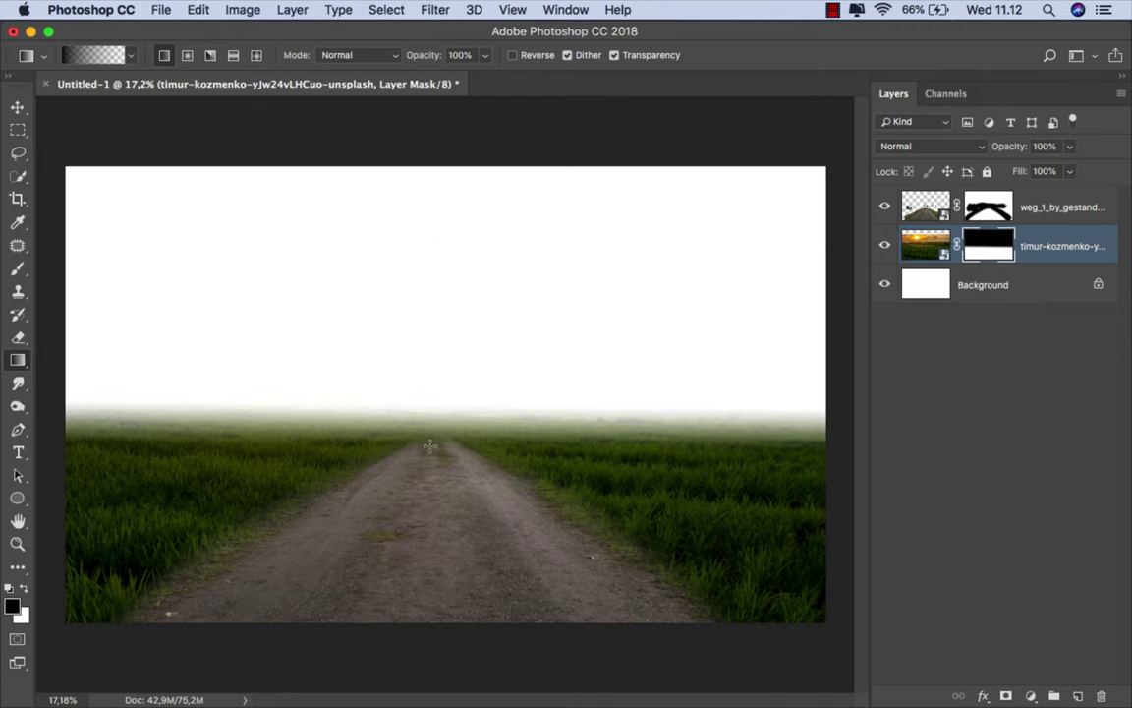
pyautogui.moveTo(425, 392); pyautogui.dragTo(424, 478)
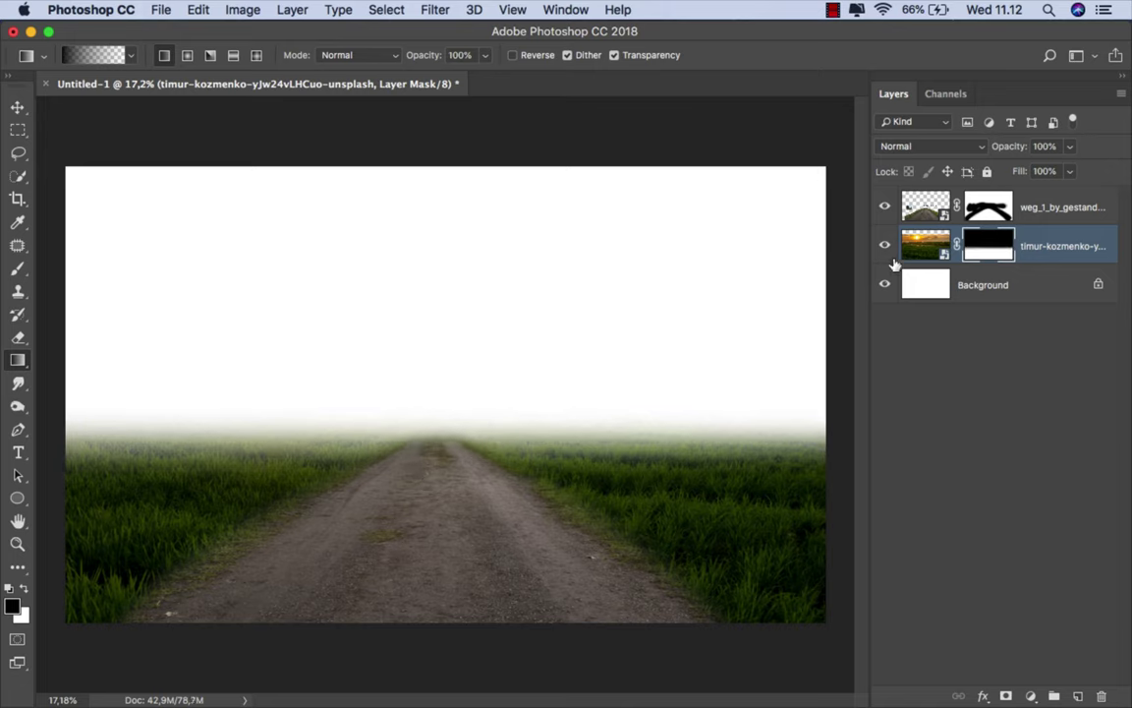
# - Place the tiaan-van-zyl stormy cloud photo into the composite
pyautogui.press('v')
pyautogui.click(1044, 208)
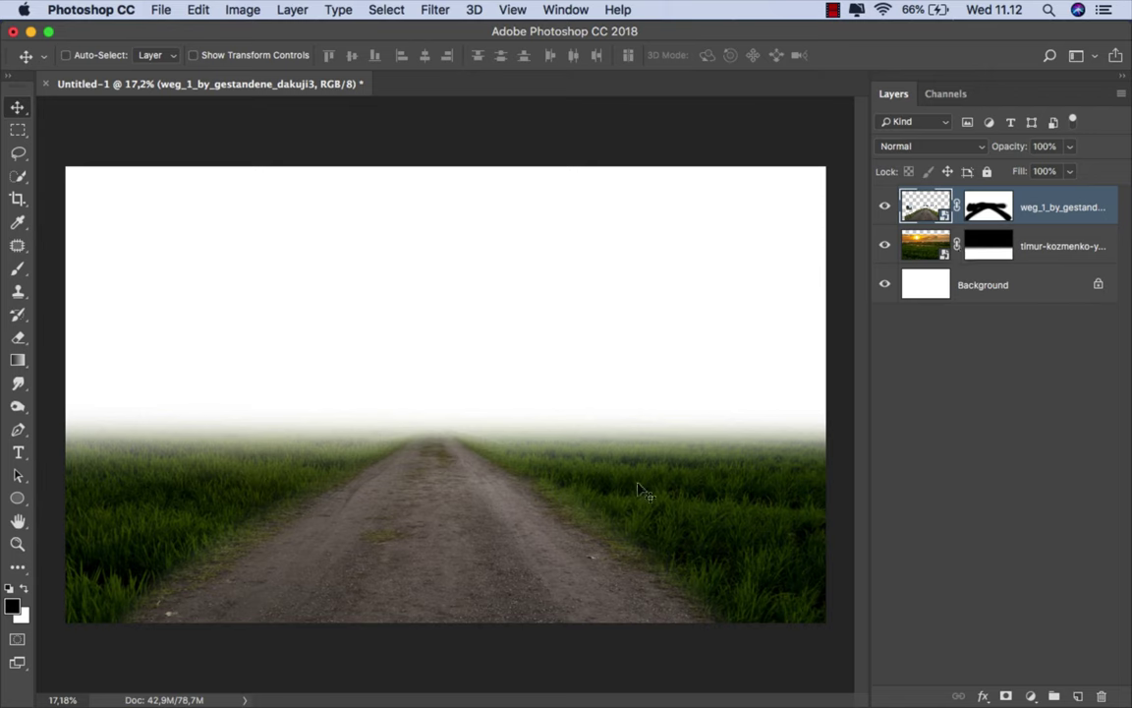
pyautogui.click(412, 662)
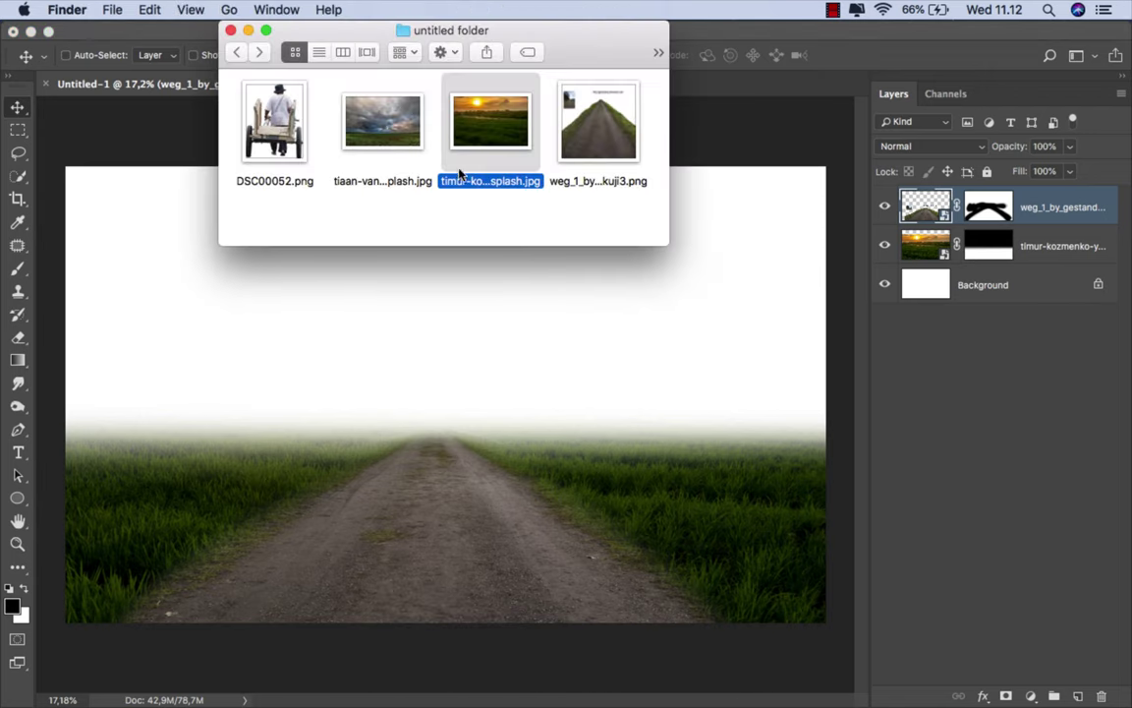
pyautogui.moveTo(389, 155)
pyautogui.mouseDown()
pyautogui.moveTo(411, 226)
pyautogui.moveTo(433, 432)
pyautogui.mouseUp()
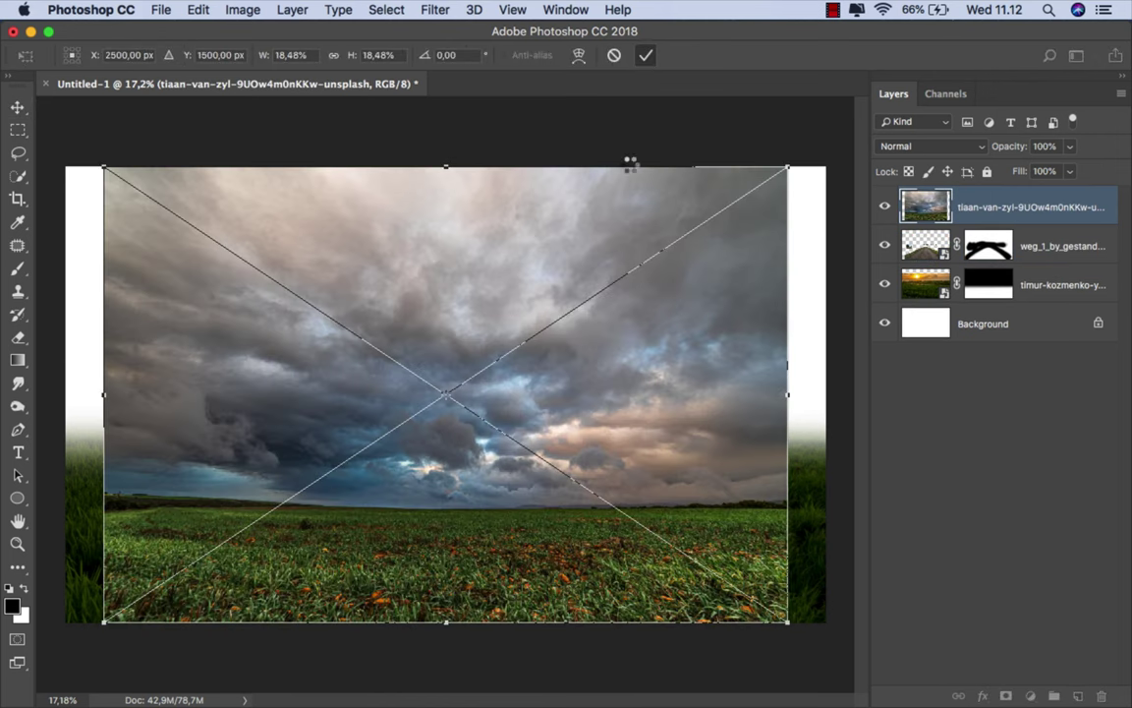
pyautogui.press('Return')
# - Move the cloud layer above Background, stretch it to canvas width, and flip it horizontally
pyautogui.moveTo(1003, 219); pyautogui.dragTo(990, 301)
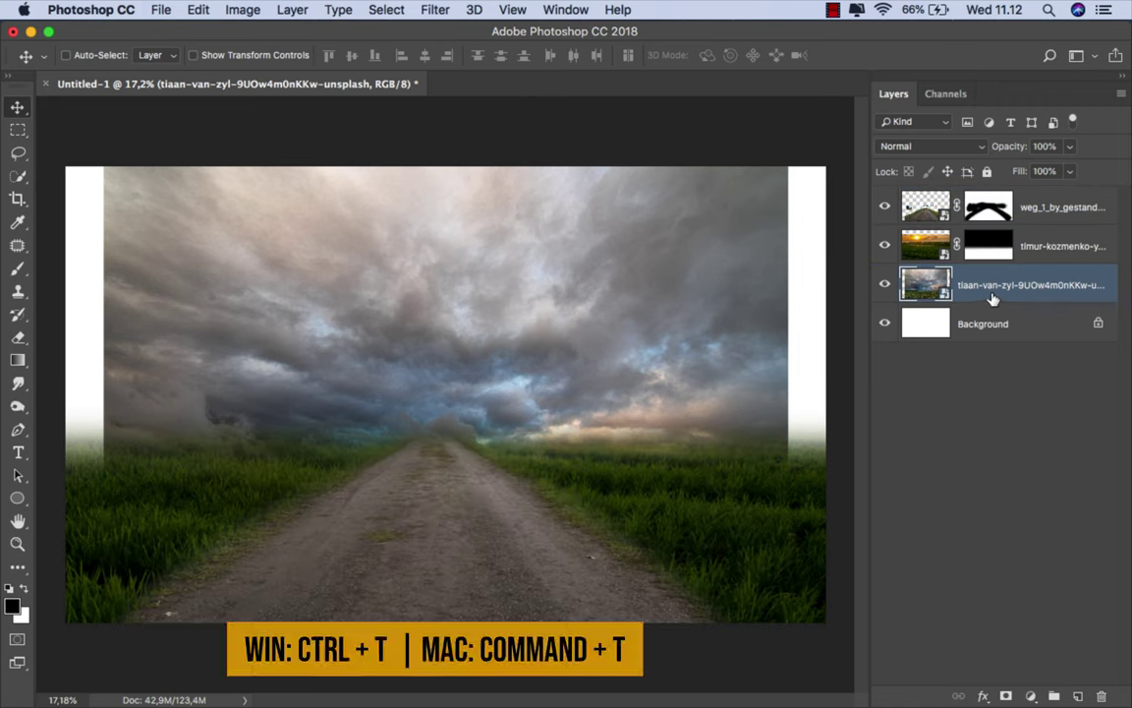
pyautogui.press('super+t')
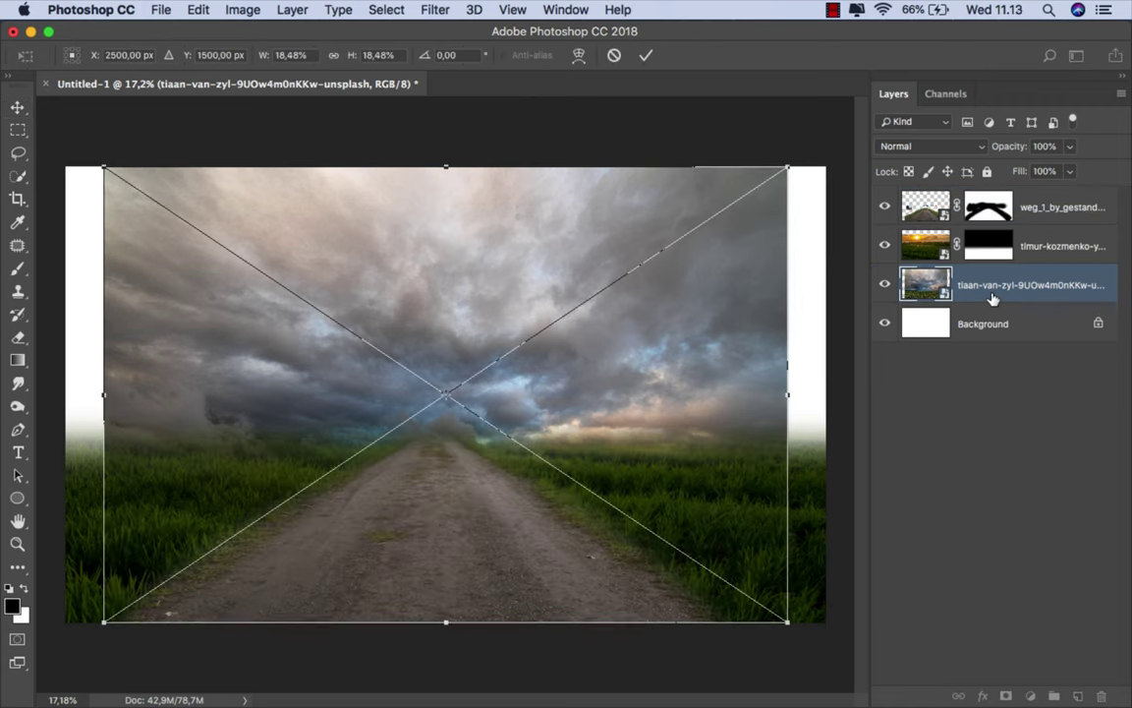
pyautogui.moveTo(788, 396); pyautogui.dragTo(820, 392)
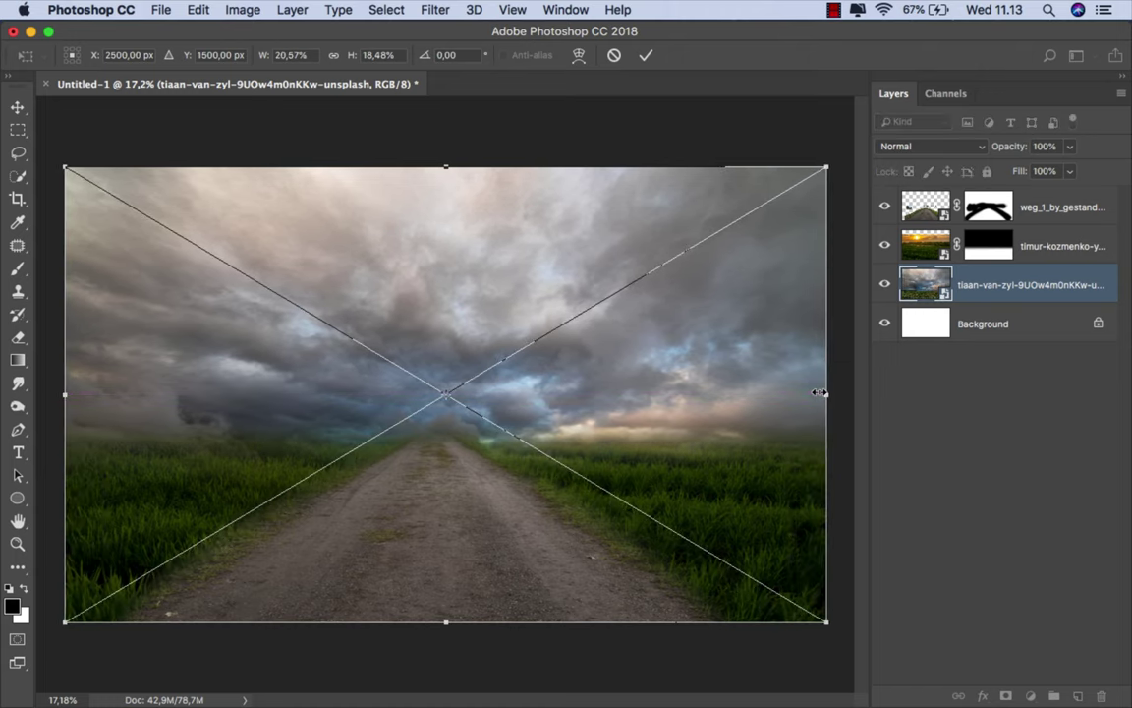
pyautogui.rightClick(657, 386)
pyautogui.click(693, 581)
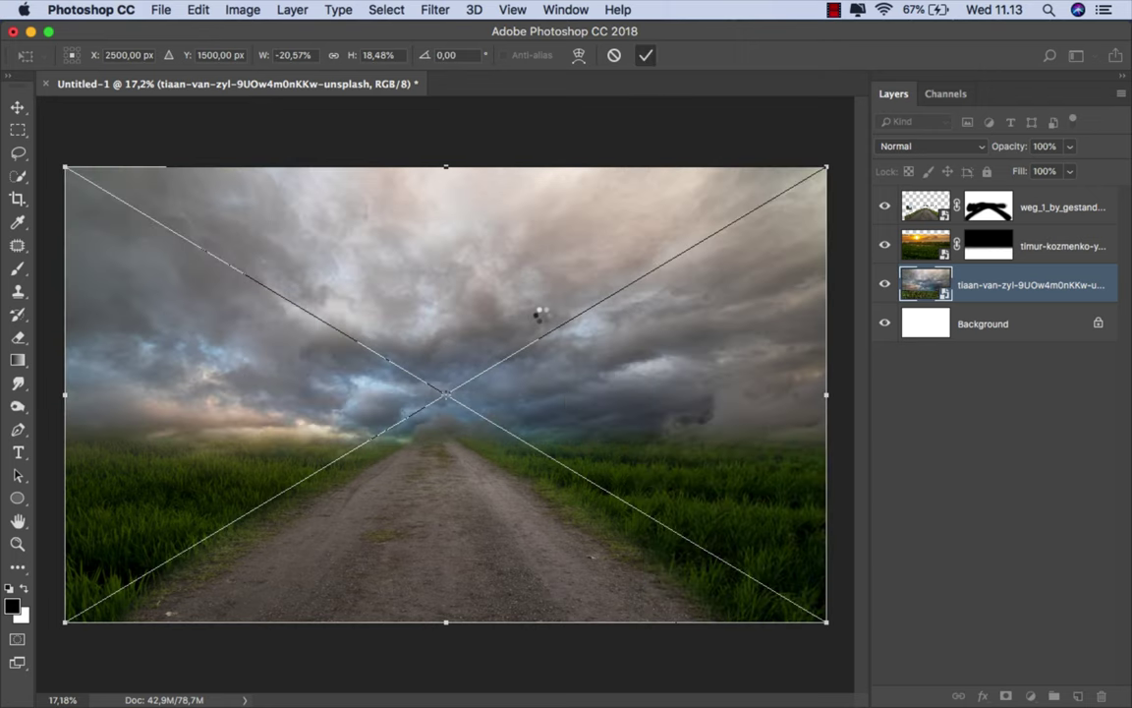
pyautogui.scroll(1, 443, 406)
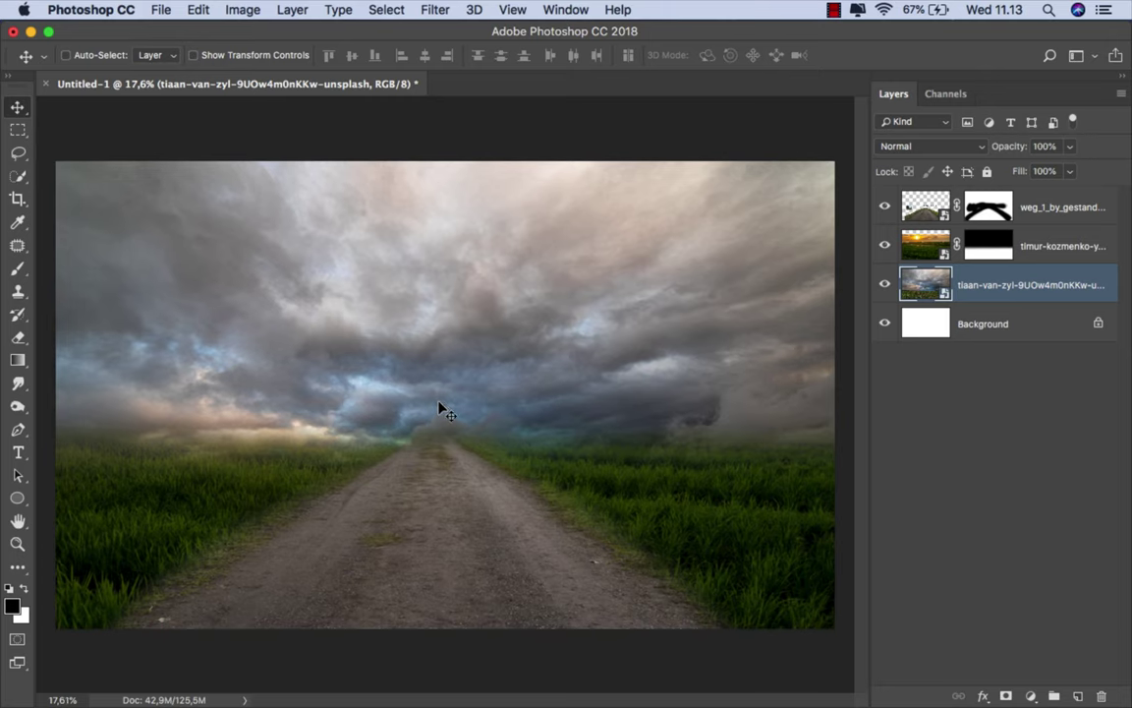
# - Mask the cloud layer and drag bottom-to-top gradients fading the sky toward the horizon
pyautogui.click(1006, 696)
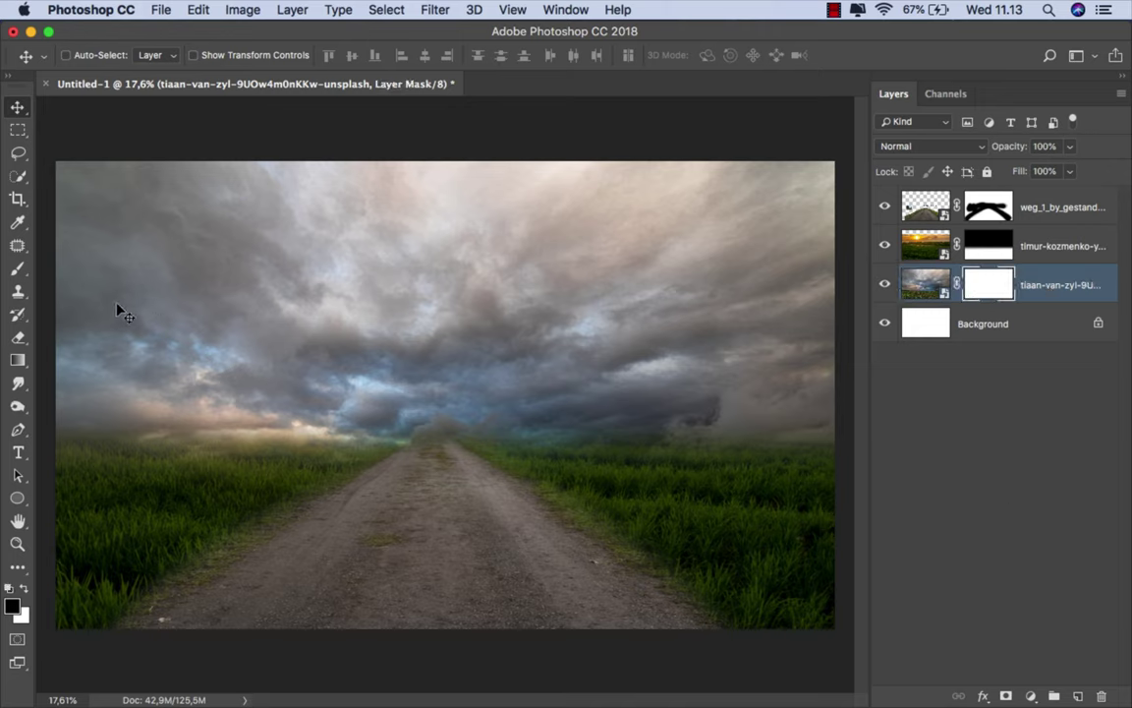
pyautogui.click(17, 360)
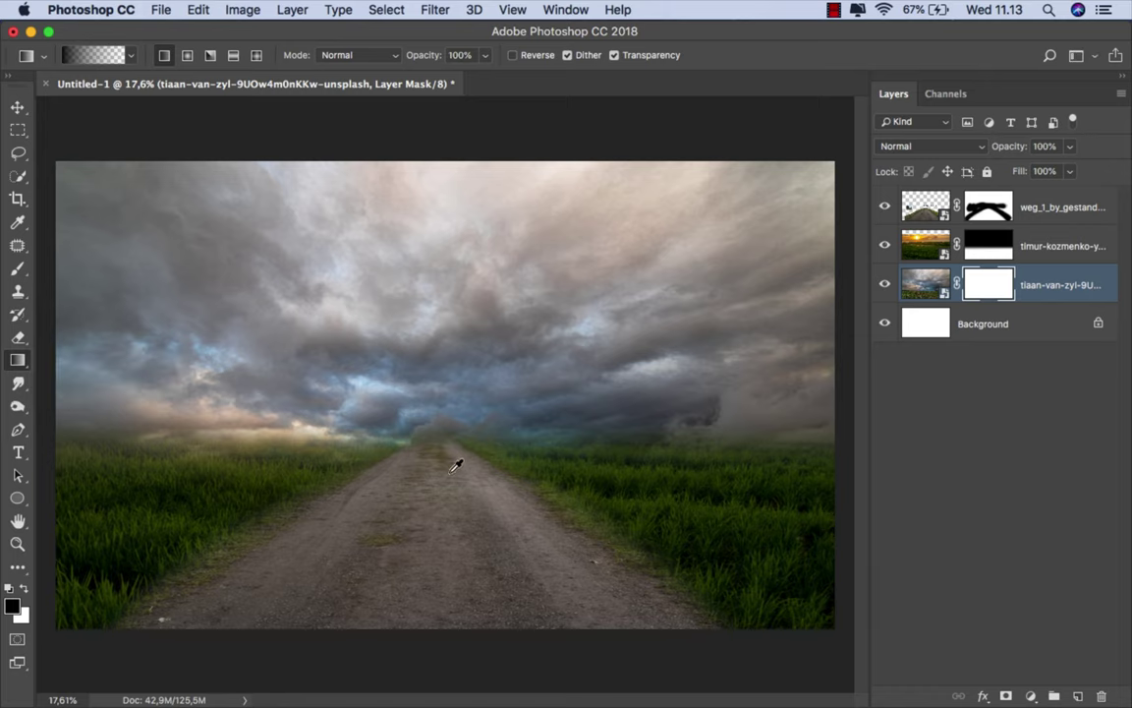
pyautogui.scroll(1, 429, 587)
pyautogui.moveTo(430, 639); pyautogui.dragTo(432, 248)
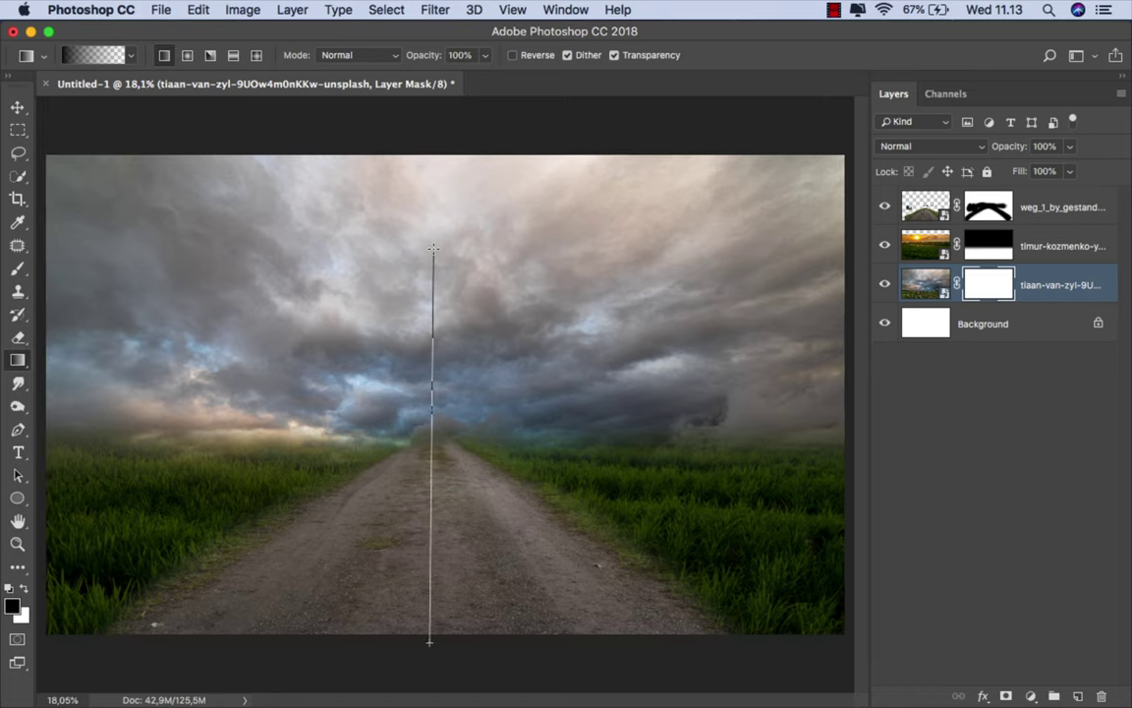
pyautogui.moveTo(413, 641); pyautogui.dragTo(420, 227)
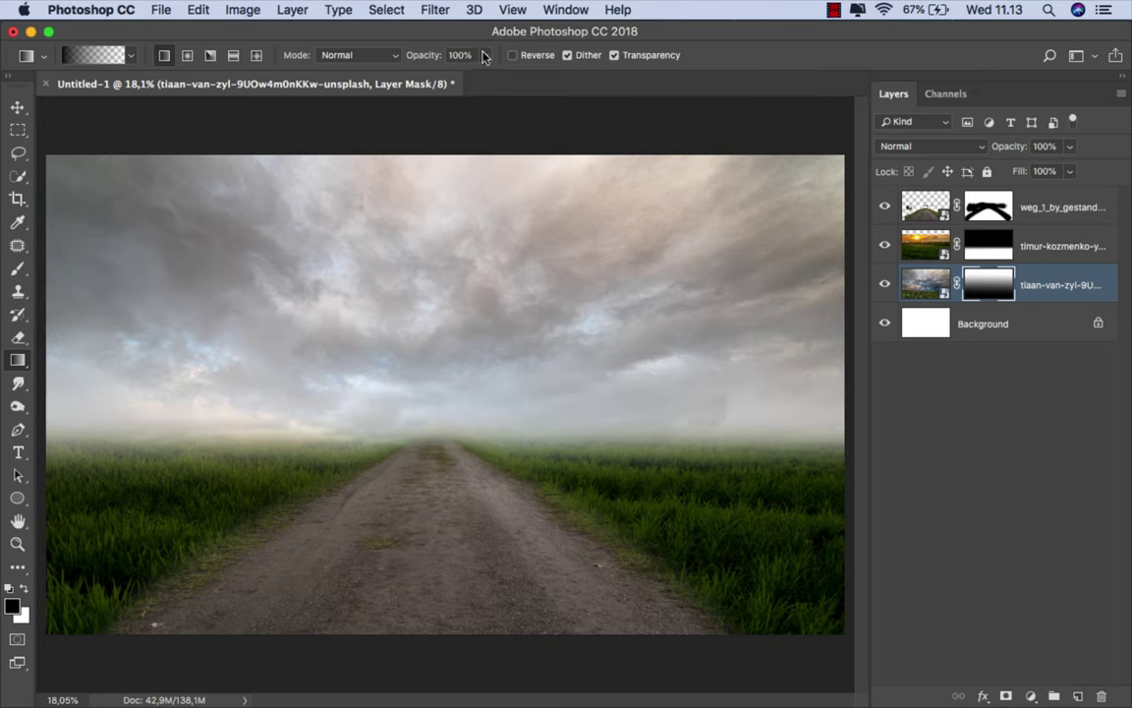
# - Refine the sky blend with several 38% opacity gradients on the cloud mask
pyautogui.moveTo(483, 57); pyautogui.dragTo(433, 101)
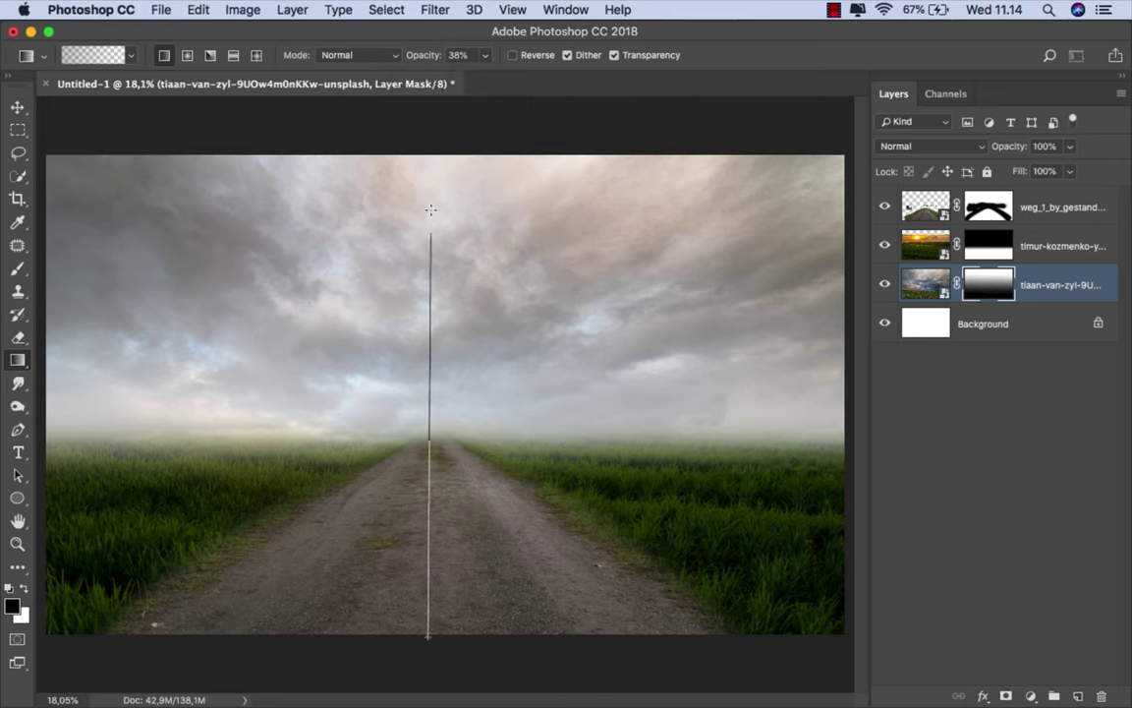
pyautogui.moveTo(428, 637); pyautogui.dragTo(433, 167)
pyautogui.moveTo(419, 634); pyautogui.dragTo(422, 245)
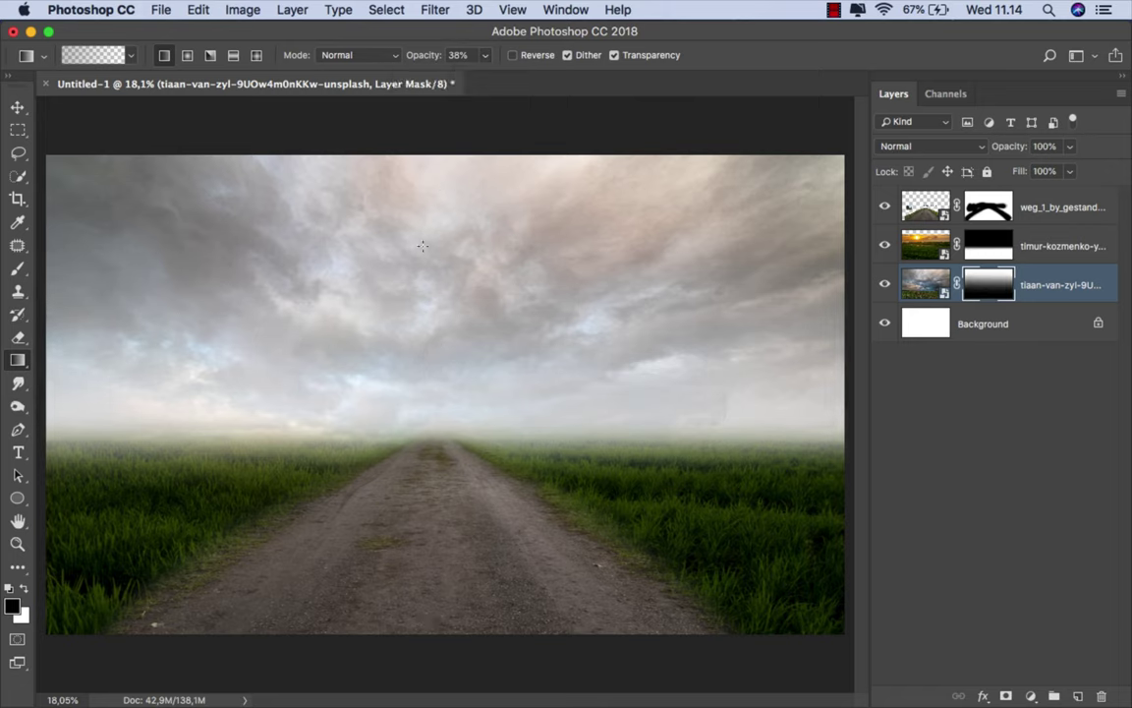
pyautogui.moveTo(405, 636); pyautogui.dragTo(408, 261)
pyautogui.press('v')
pyautogui.hotkey('ctrl', '2')
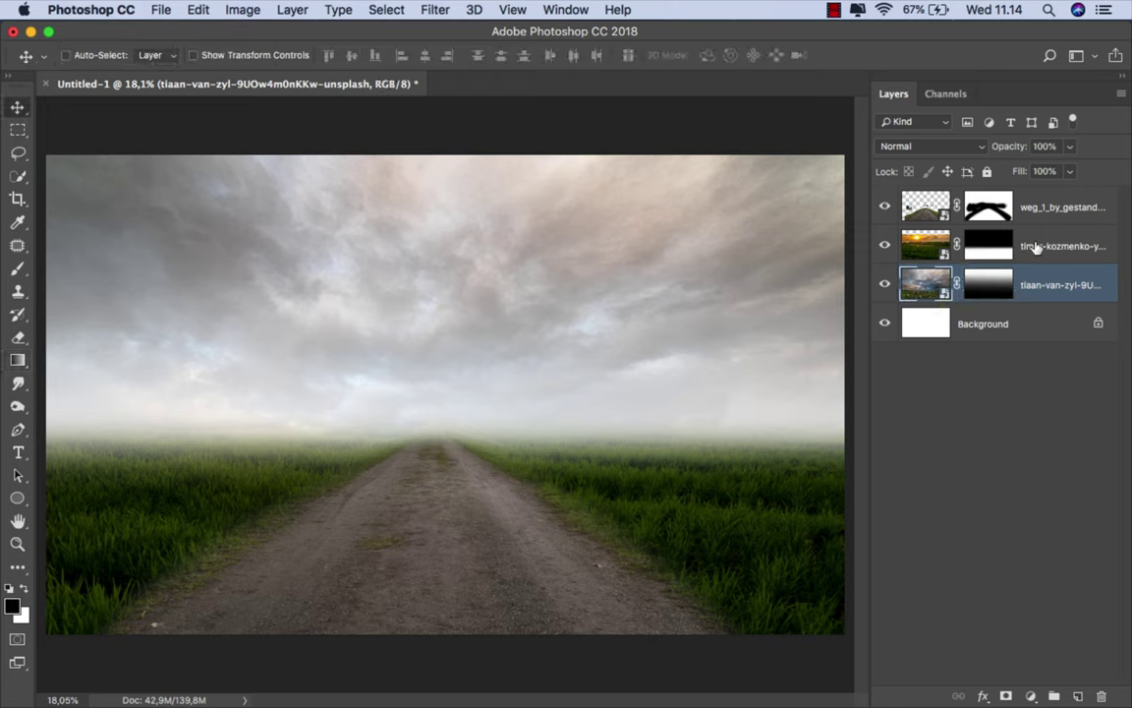
# - Place the DSC00052 man-and-cart photo at about 80% scale and position it on the road
pyautogui.click(939, 197)
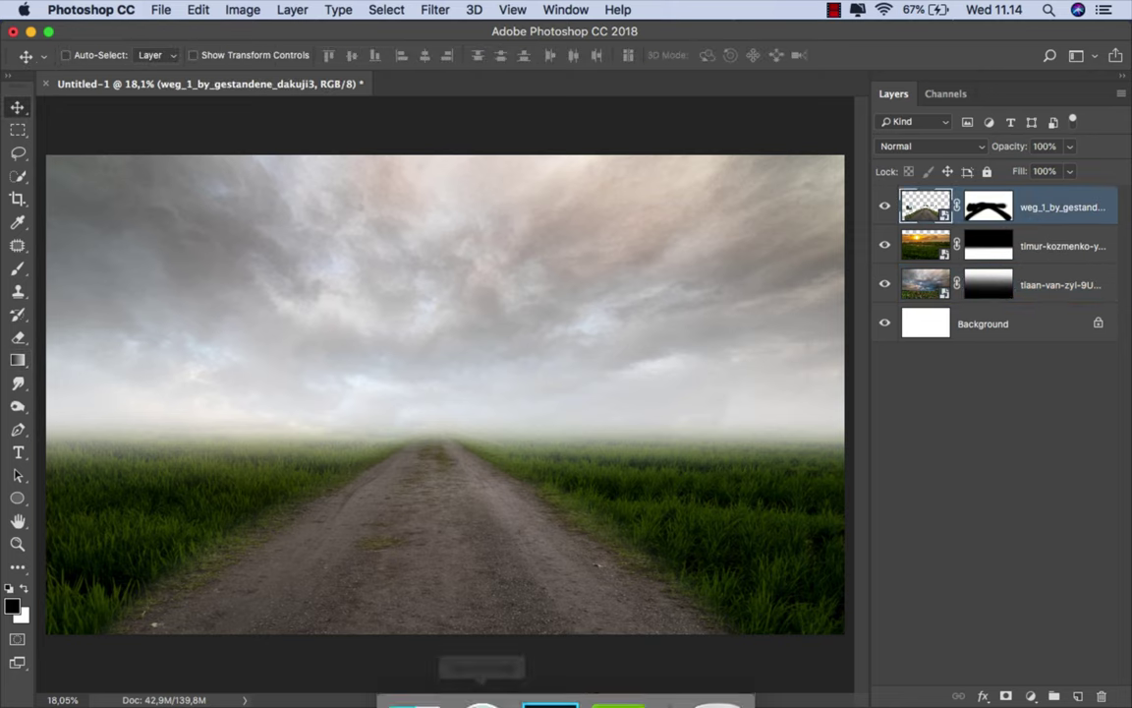
pyautogui.click(412, 663)
pyautogui.click(276, 144)
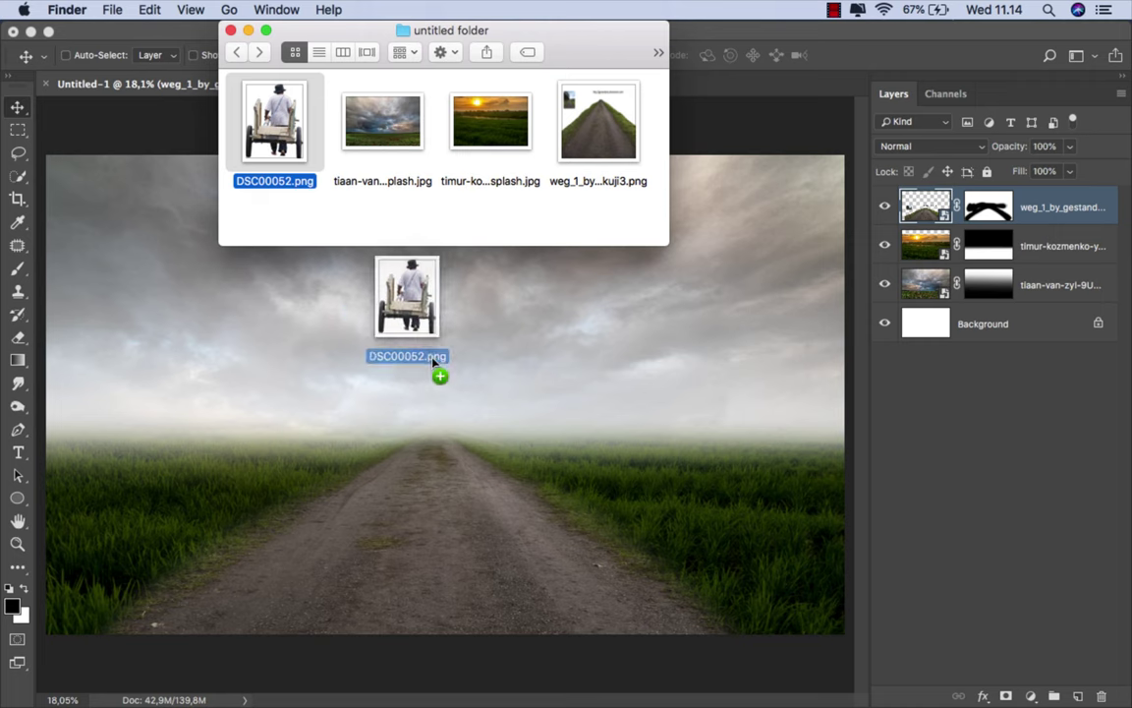
pyautogui.moveTo(277, 145); pyautogui.dragTo(445, 426)
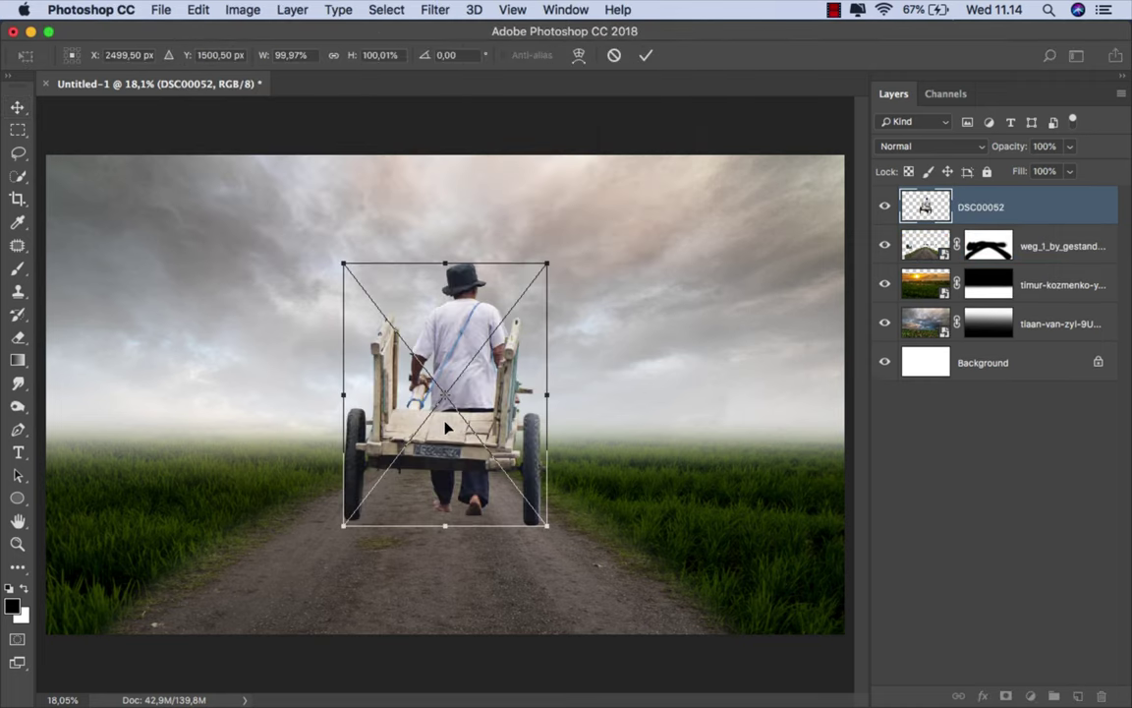
pyautogui.moveTo(549, 263); pyautogui.dragTo(527, 286)
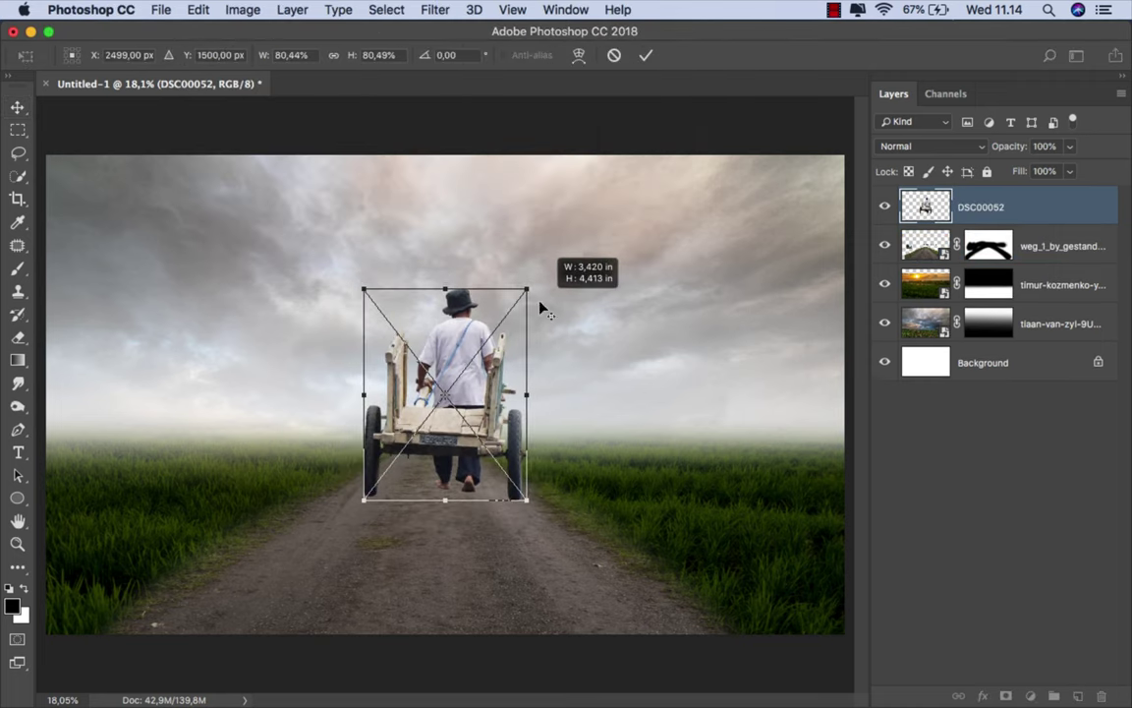
pyautogui.moveTo(447, 334); pyautogui.dragTo(442, 378)
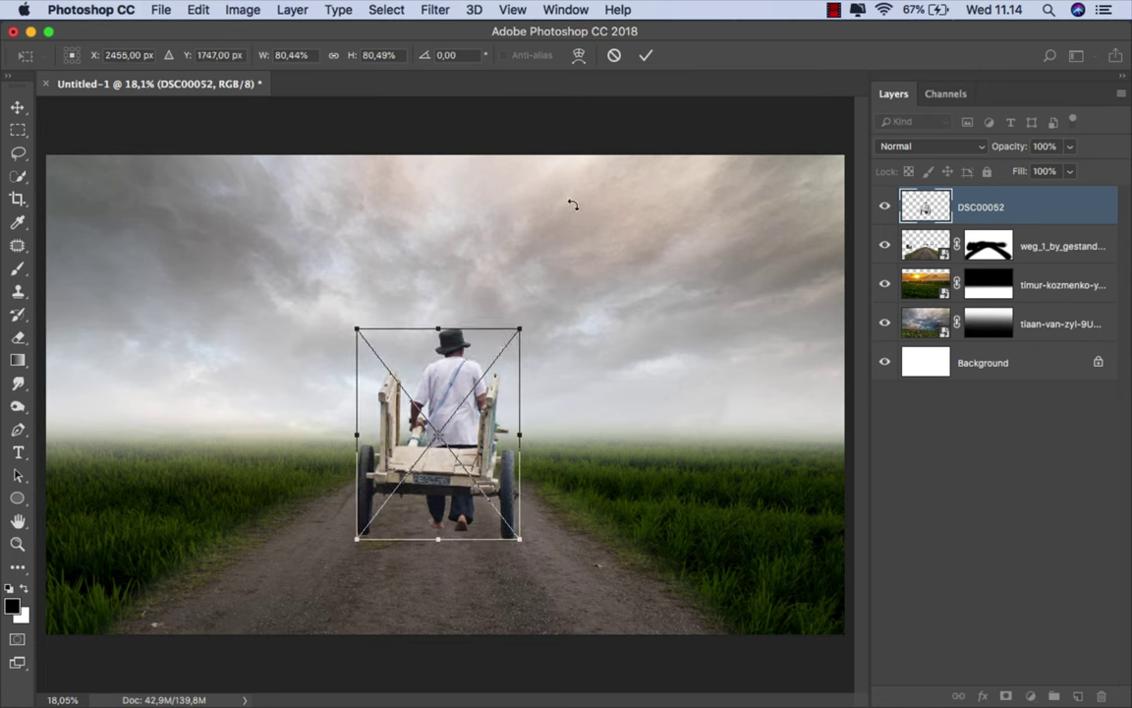
pyautogui.click(645, 59)
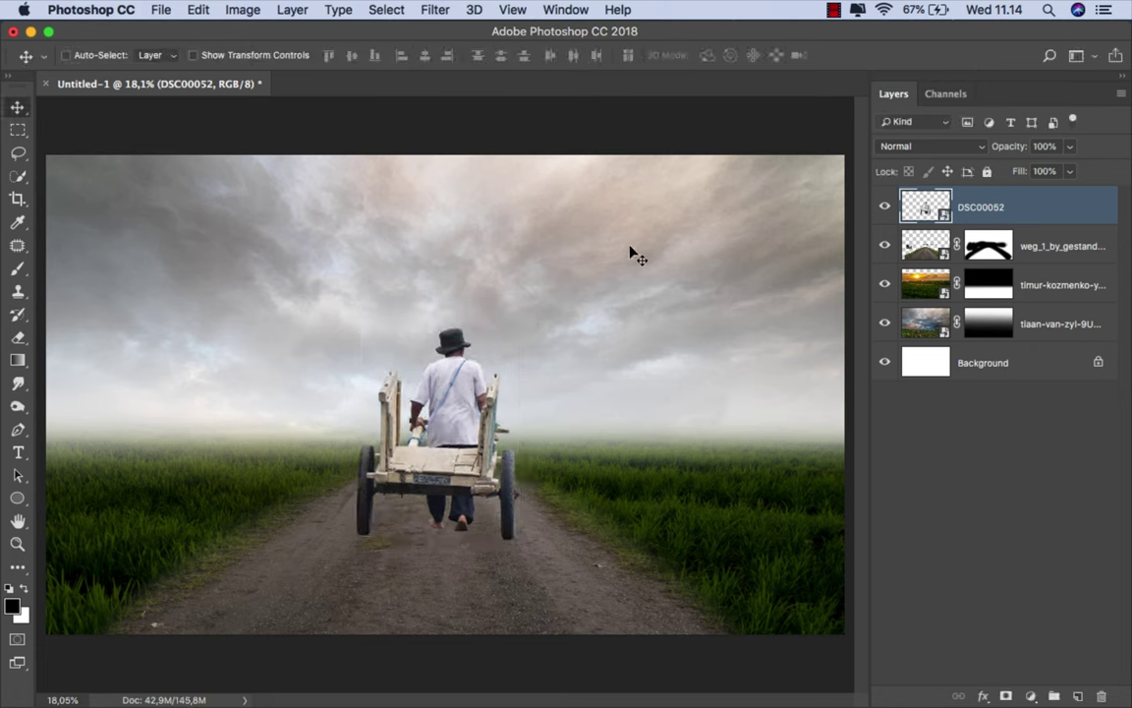
pyautogui.moveTo(467, 404); pyautogui.dragTo(462, 411)
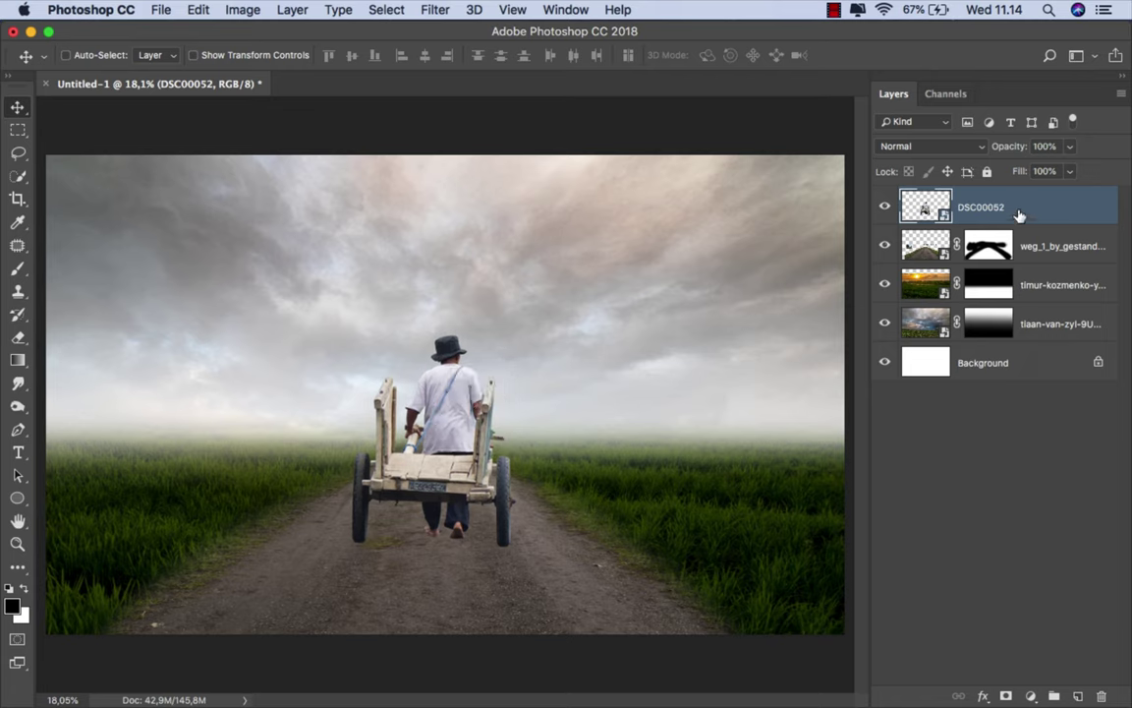
# - Clip a Hue/Saturation adjustment to weg_1 with Saturation -22 and Lightness +5
pyautogui.click(1039, 241)
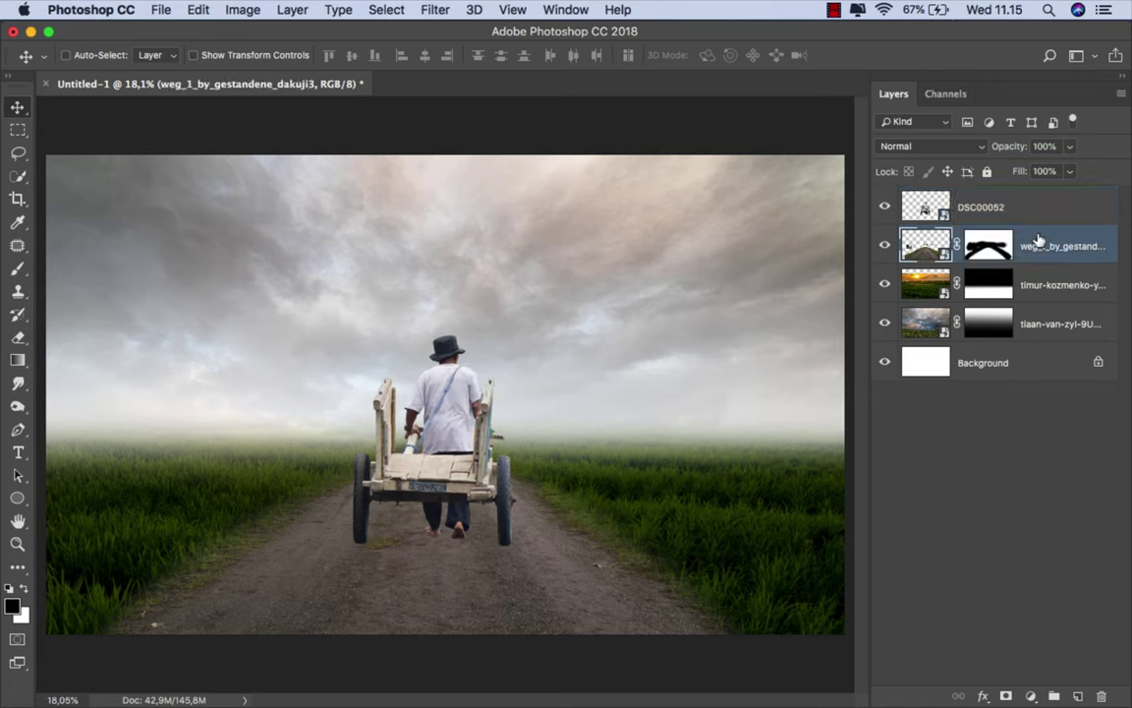
pyautogui.click(1030, 696)
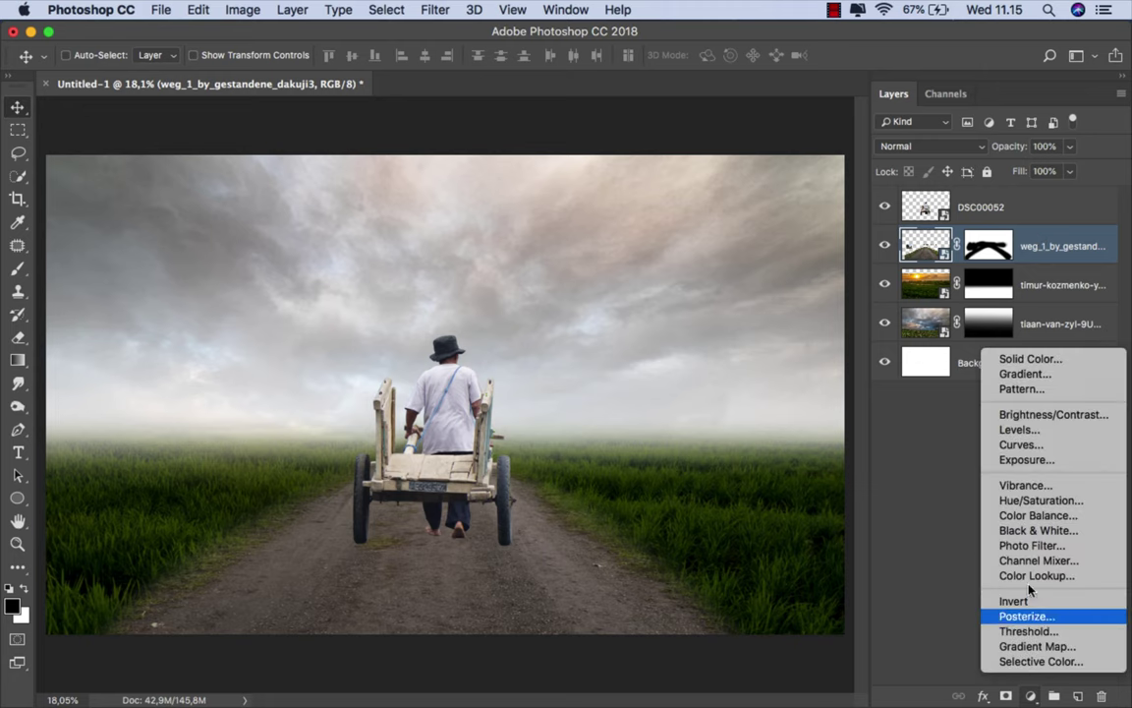
pyautogui.click(978, 501)
pyautogui.click(739, 606)
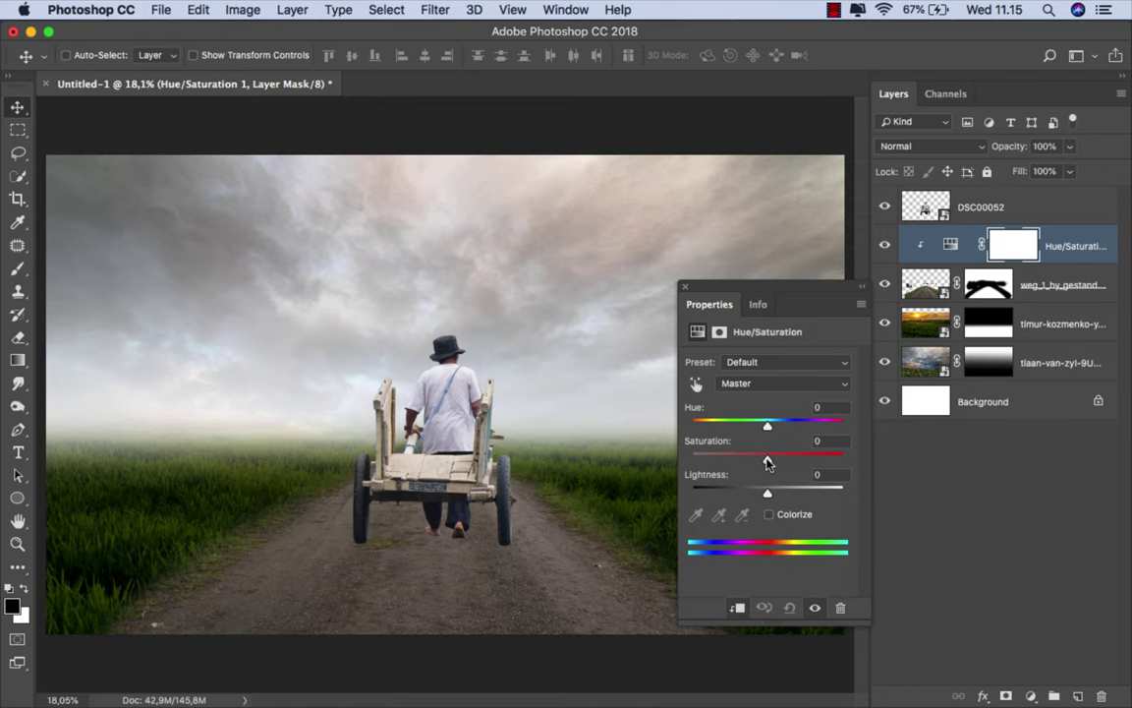
pyautogui.moveTo(768, 461); pyautogui.dragTo(753, 461)
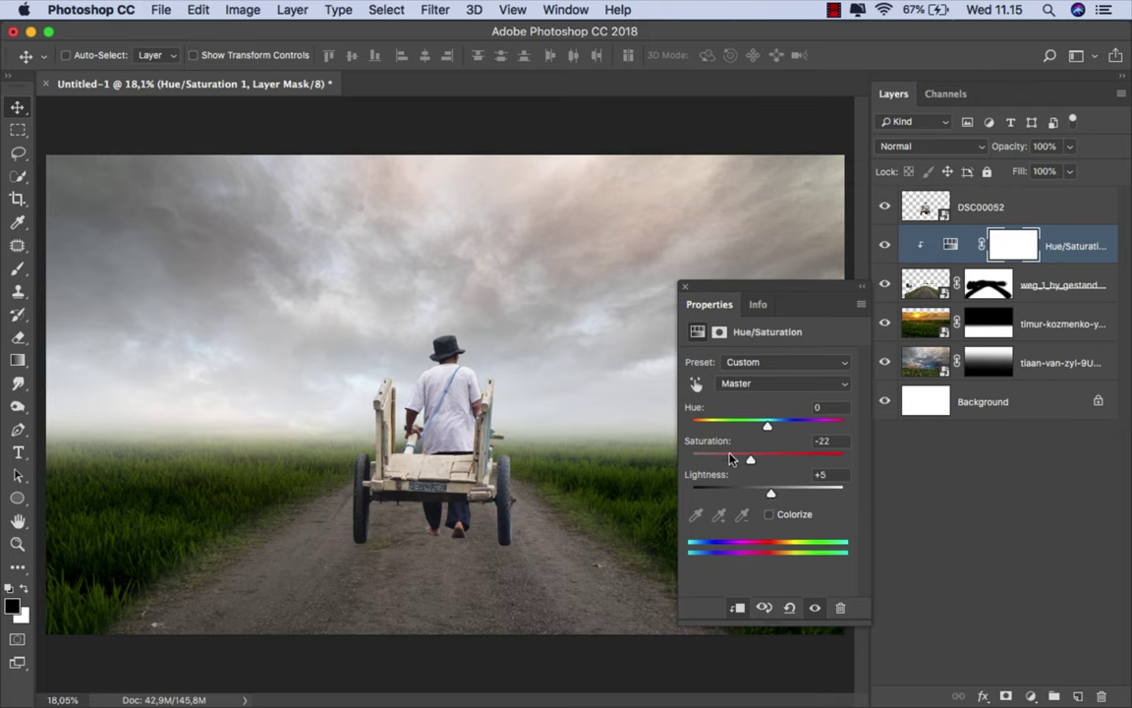
pyautogui.click(685, 286)
pyautogui.click(951, 244)
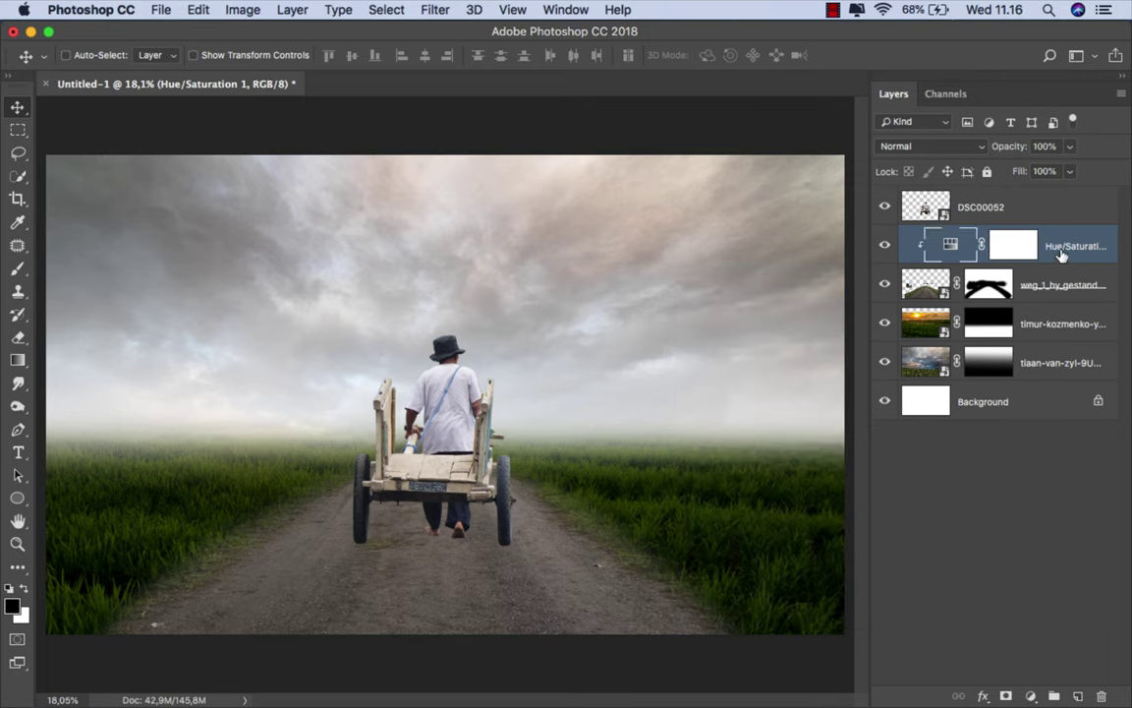
# - Clip a Brightness/Contrast adjustment to the road with Brightness 65 and Contrast 8
pyautogui.click(1030, 696)
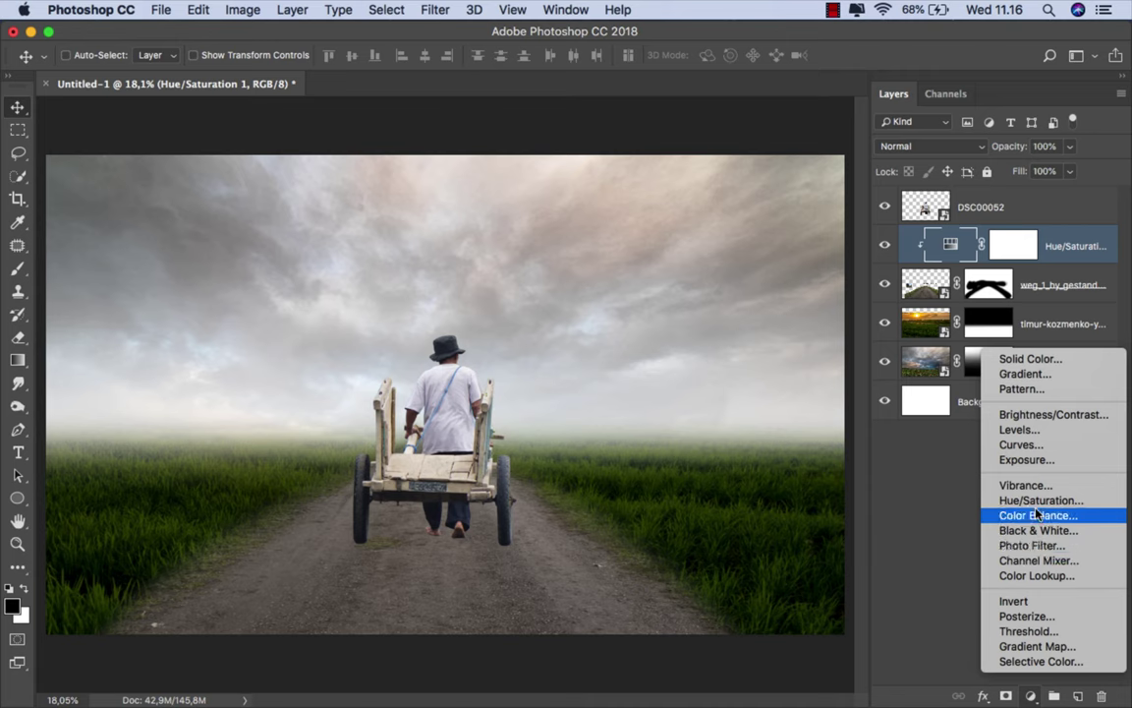
pyautogui.click(1044, 417)
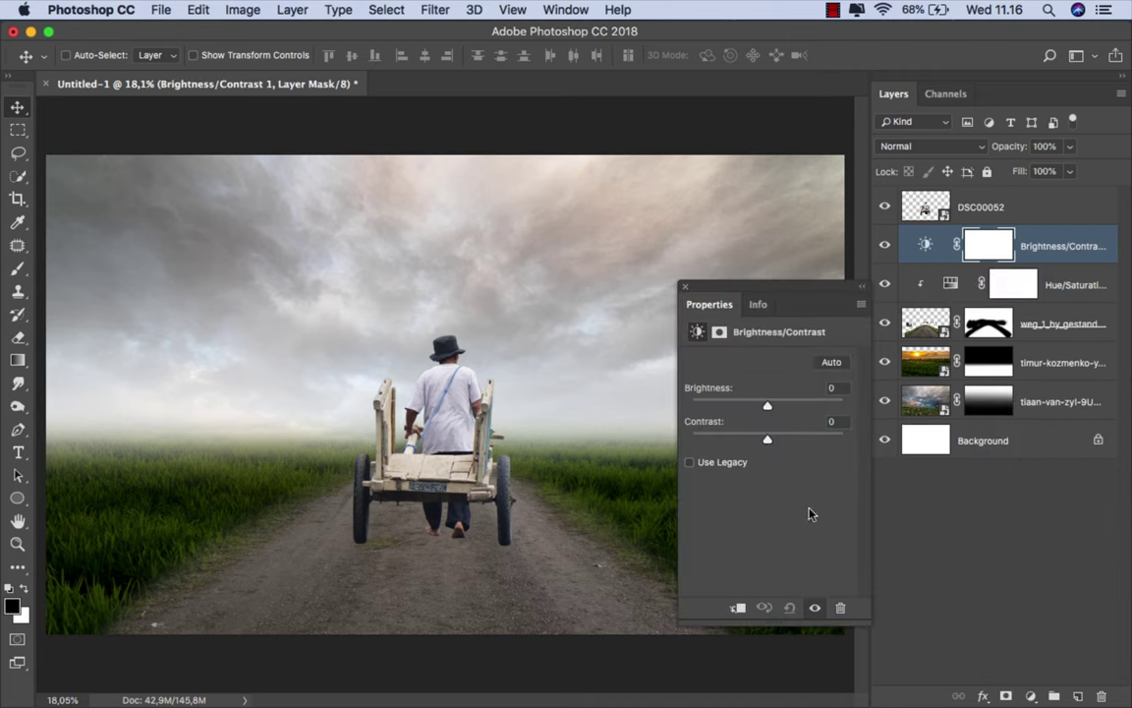
pyautogui.click(736, 608)
pyautogui.moveTo(768, 409); pyautogui.dragTo(802, 409)
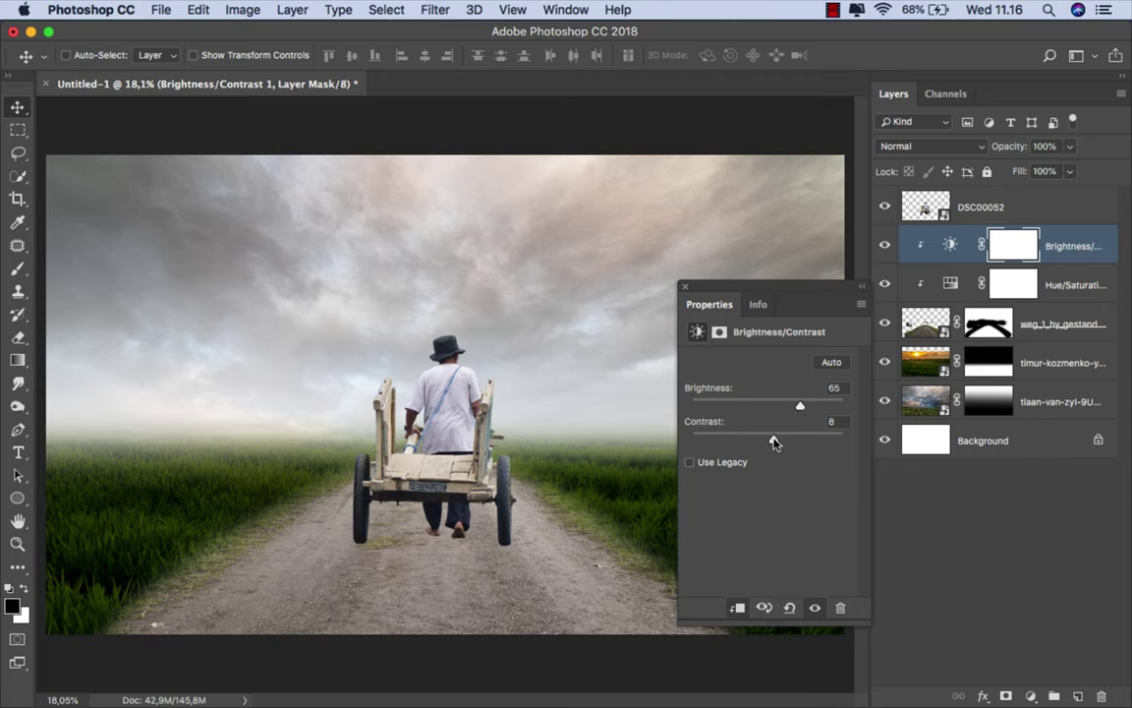
pyautogui.click(685, 292)
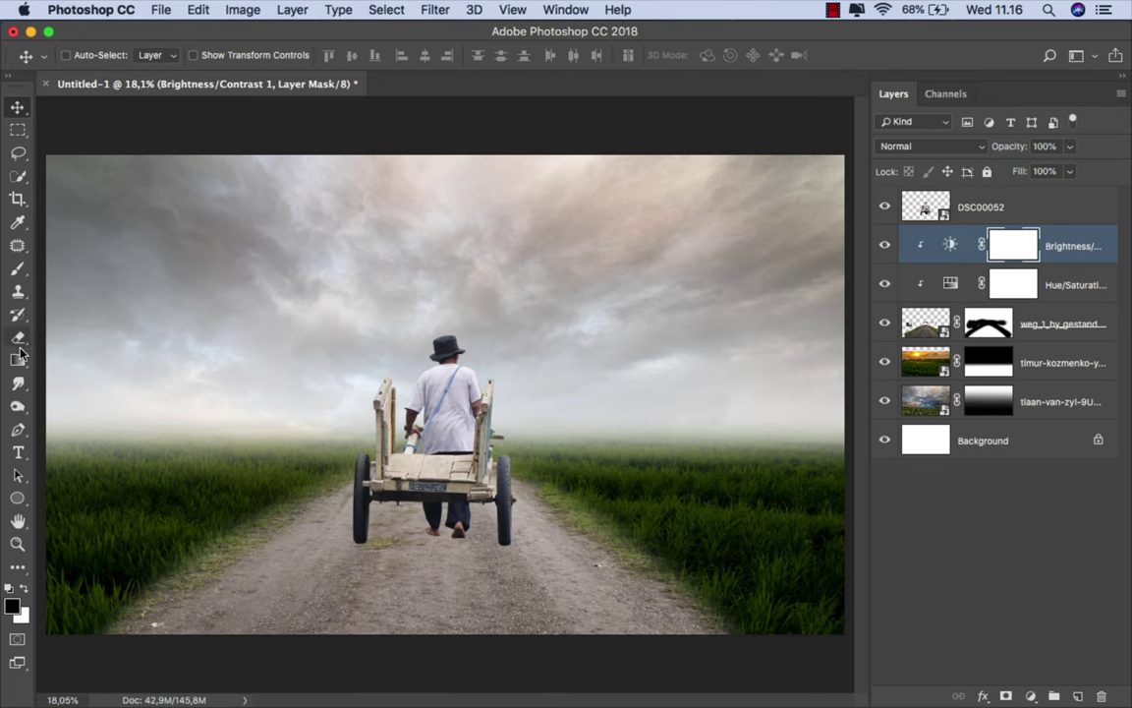
# - Fade the brightening toward the bottom edge with 51% opacity gradients on its mask
pyautogui.moveTo(17, 360); pyautogui.dragTo(56, 358)
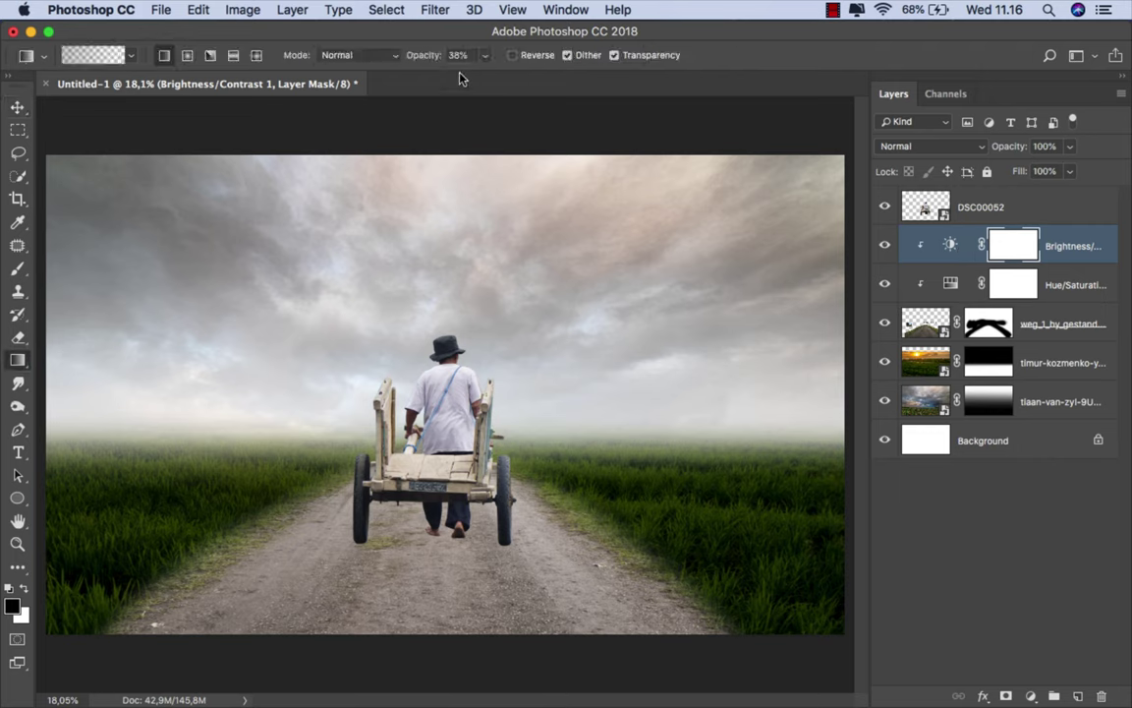
pyautogui.moveTo(484, 55); pyautogui.dragTo(494, 78)
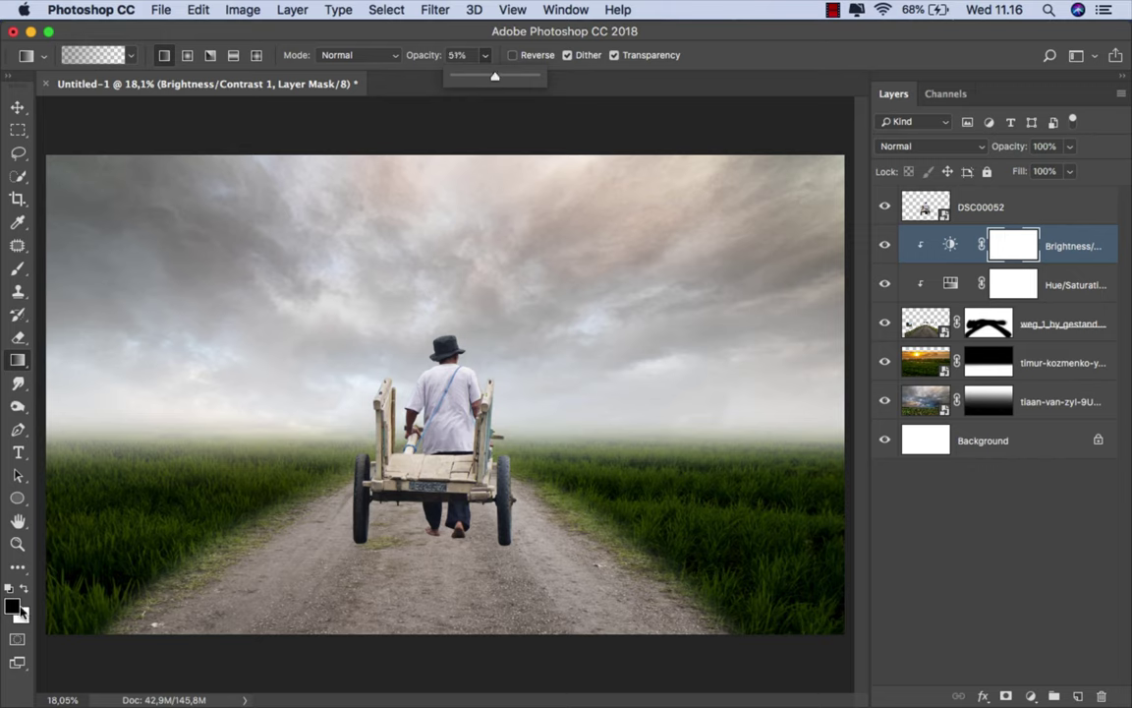
pyautogui.press('Return')
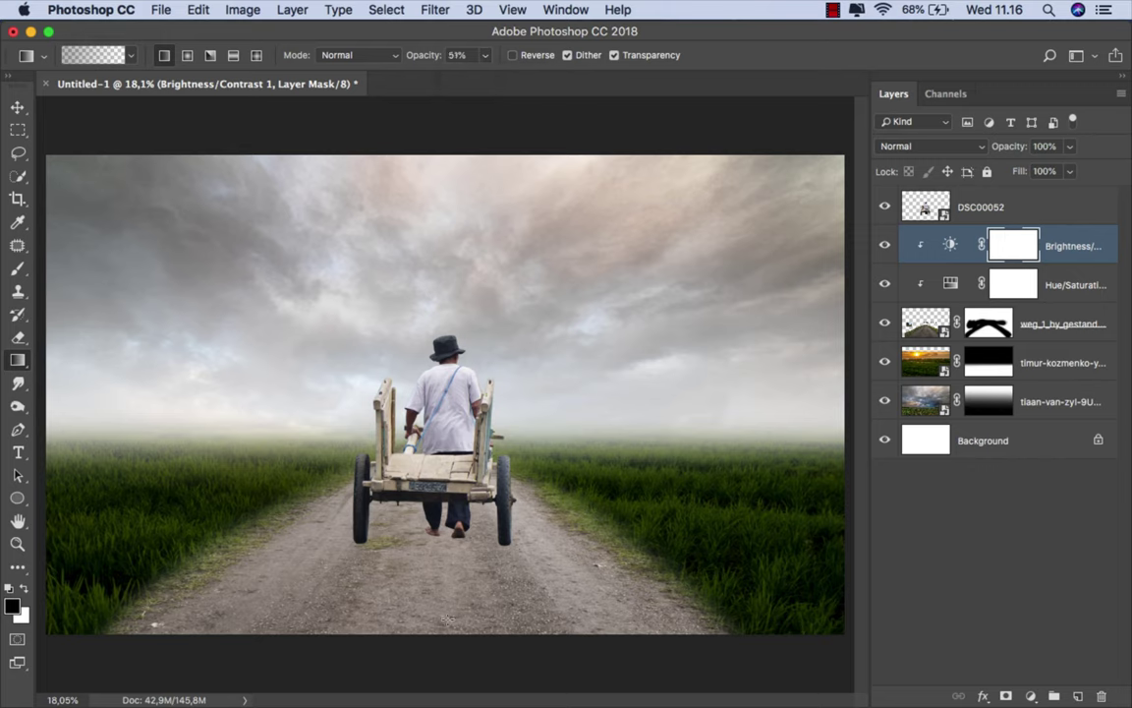
pyautogui.moveTo(429, 638); pyautogui.dragTo(430, 508)
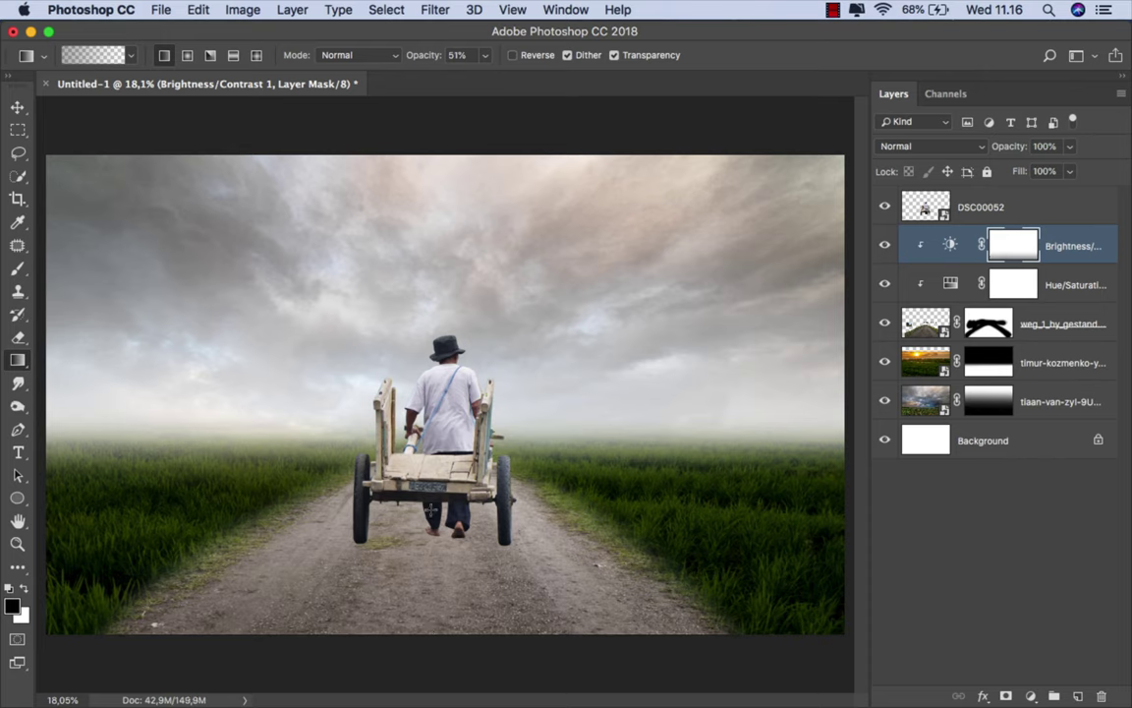
pyautogui.moveTo(436, 559); pyautogui.dragTo(433, 560)
pyautogui.moveTo(425, 653); pyautogui.dragTo(427, 561)
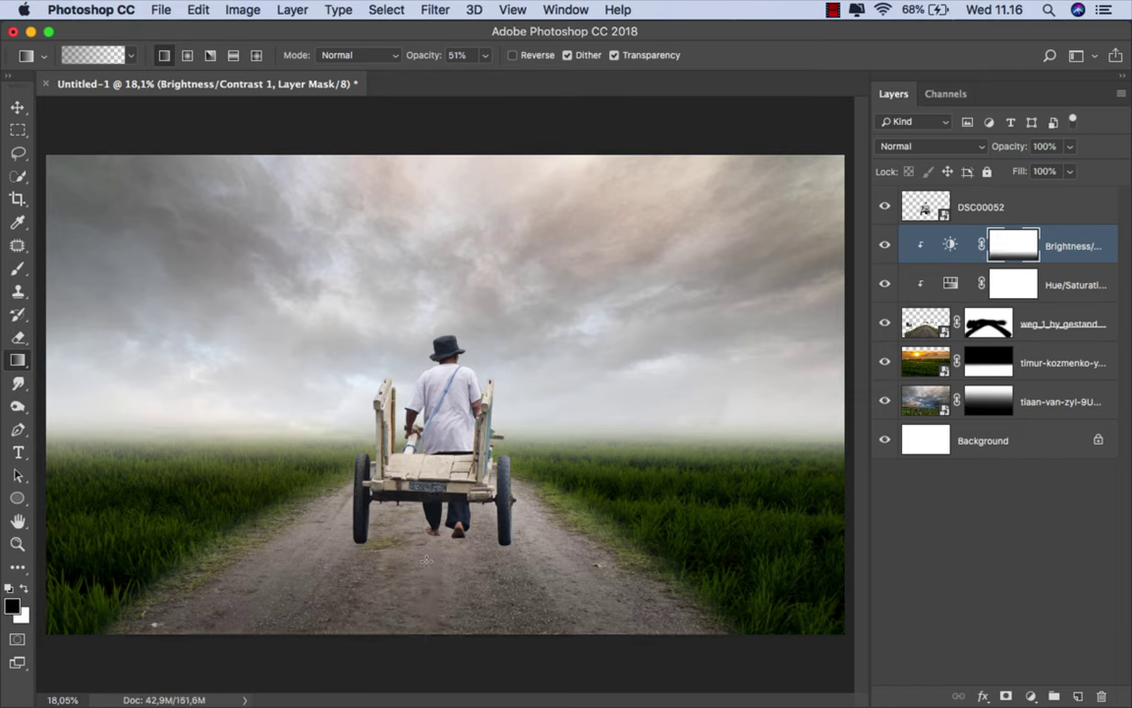
pyautogui.click(949, 245)
# - Clip a Selective Color to the timur-kozmenko layer with Neutrals Black −100 to brighten the grass
pyautogui.press('v')
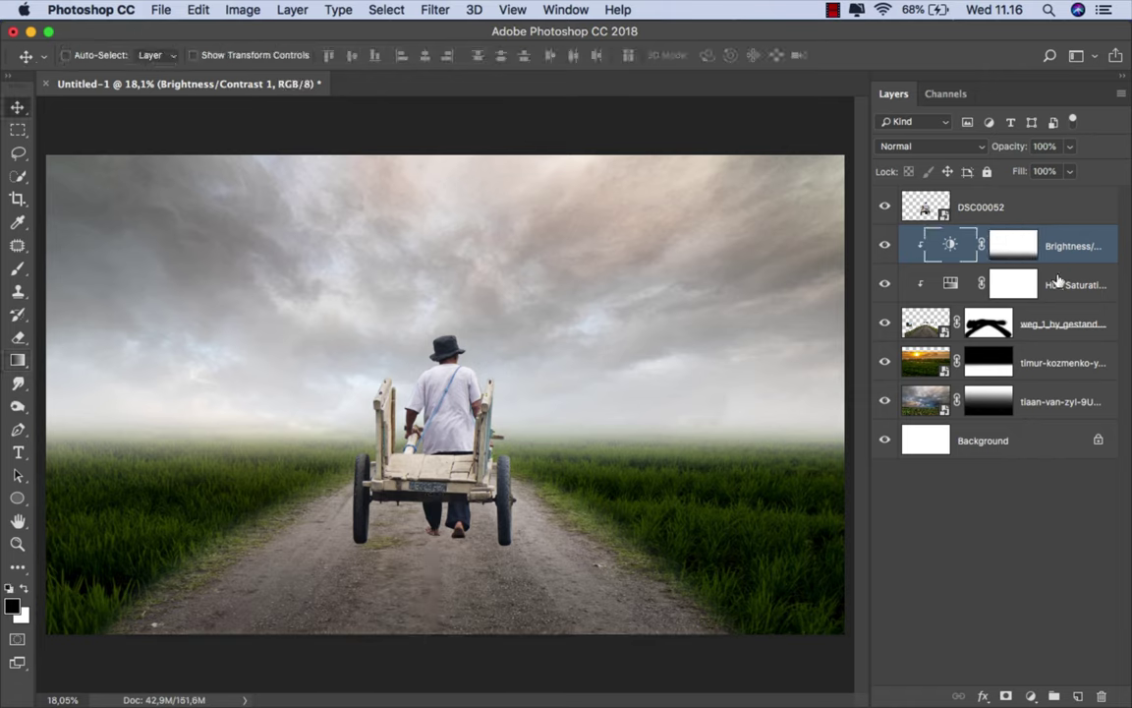
pyautogui.click(1042, 364)
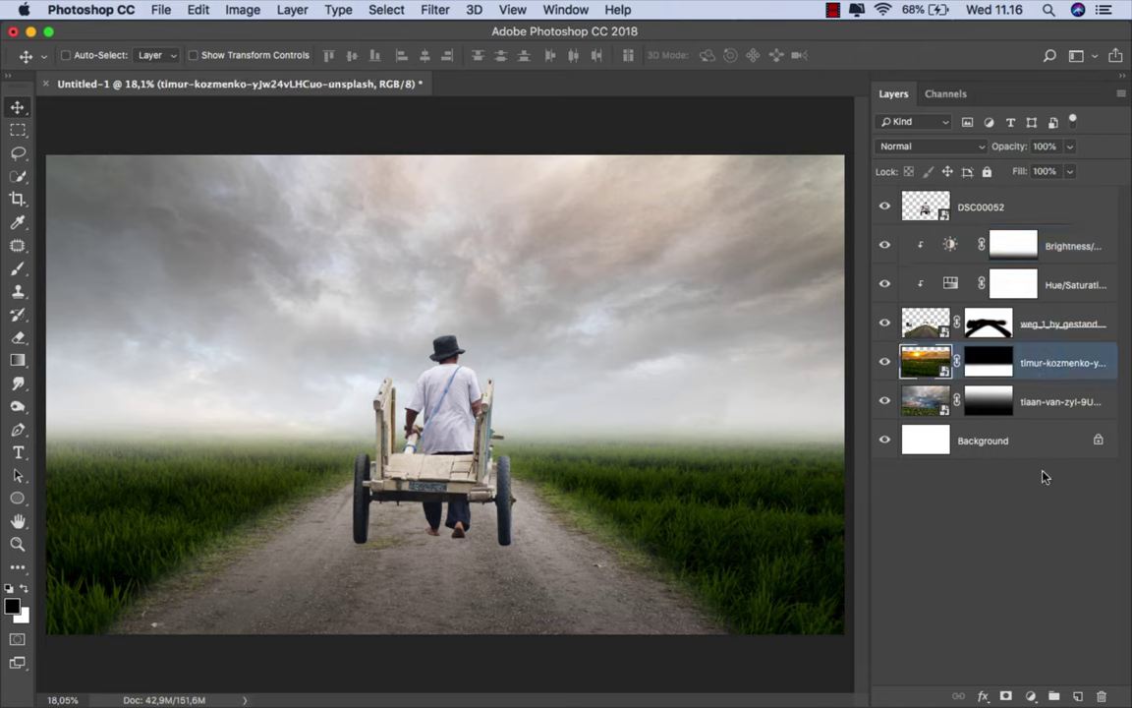
pyautogui.click(1033, 695)
pyautogui.click(1017, 687)
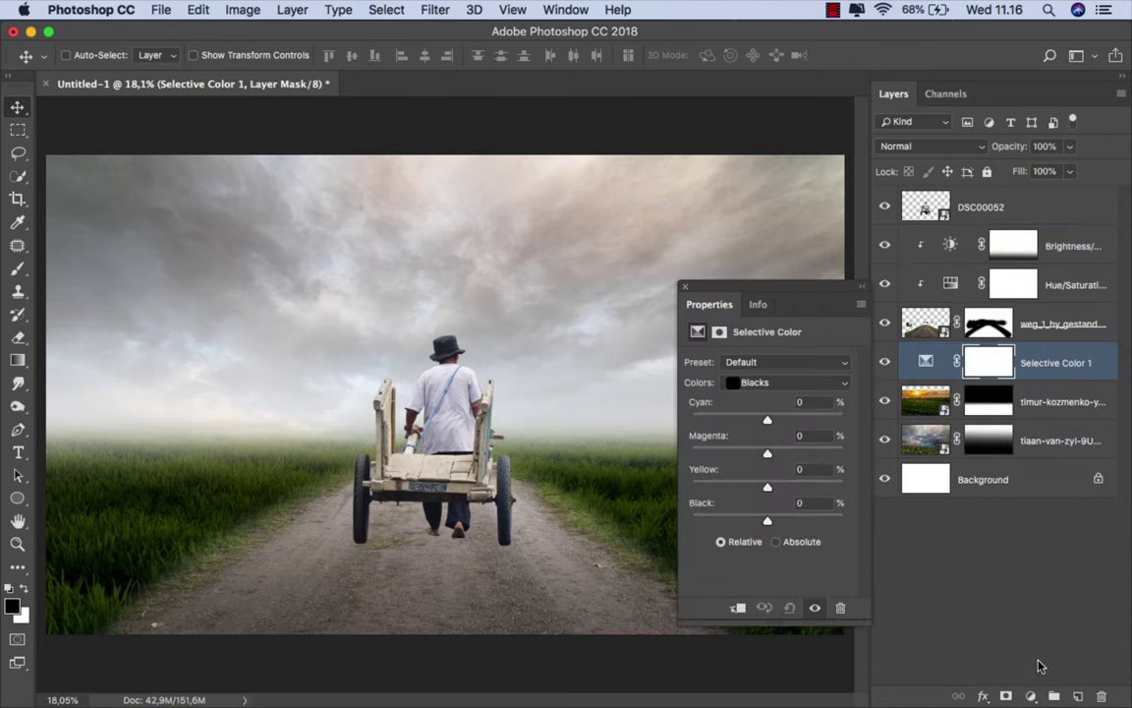
pyautogui.click(737, 607)
pyautogui.click(755, 383)
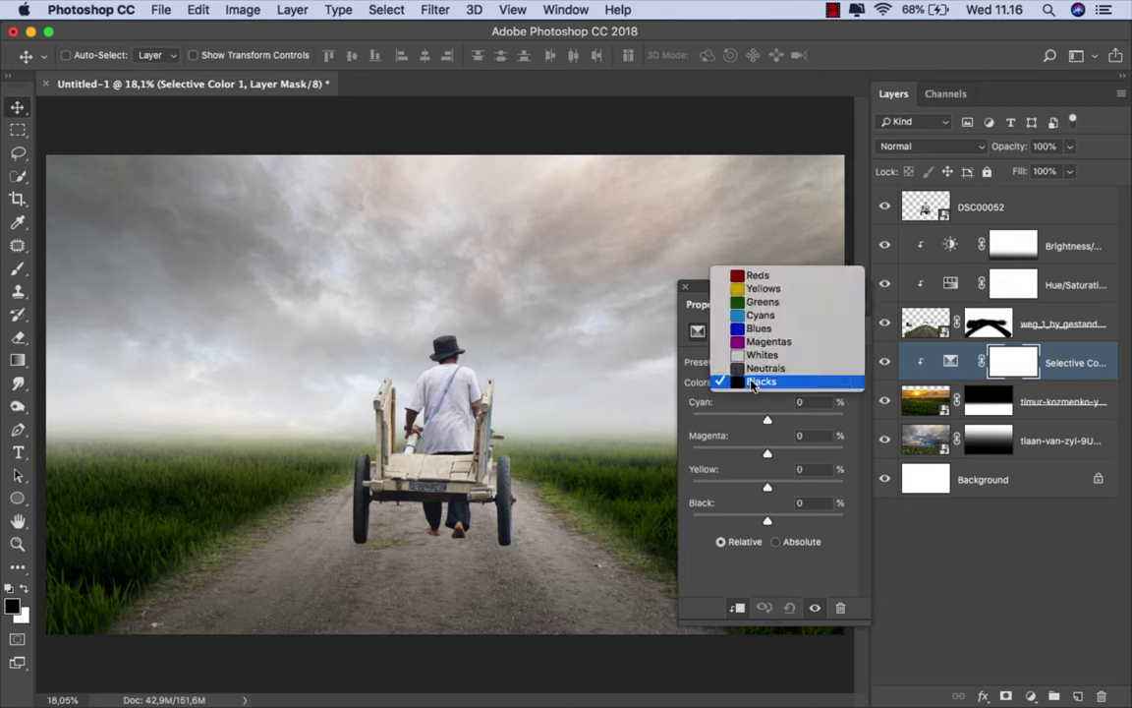
pyautogui.click(756, 370)
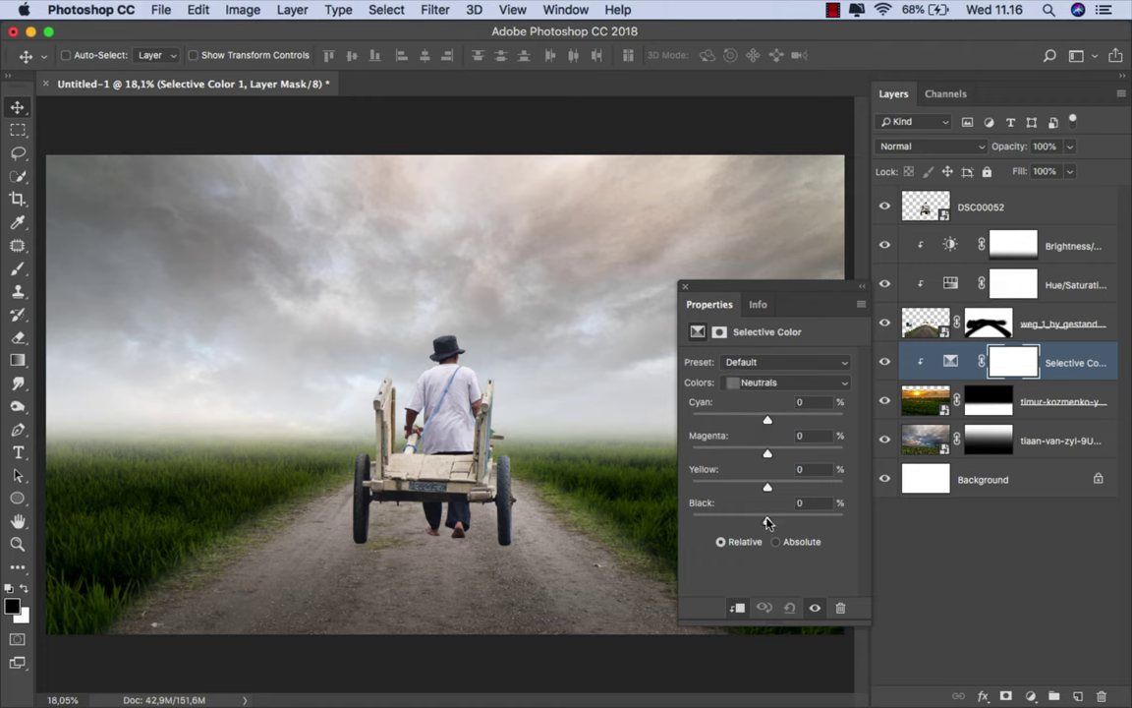
pyautogui.moveTo(768, 522); pyautogui.dragTo(664, 527)
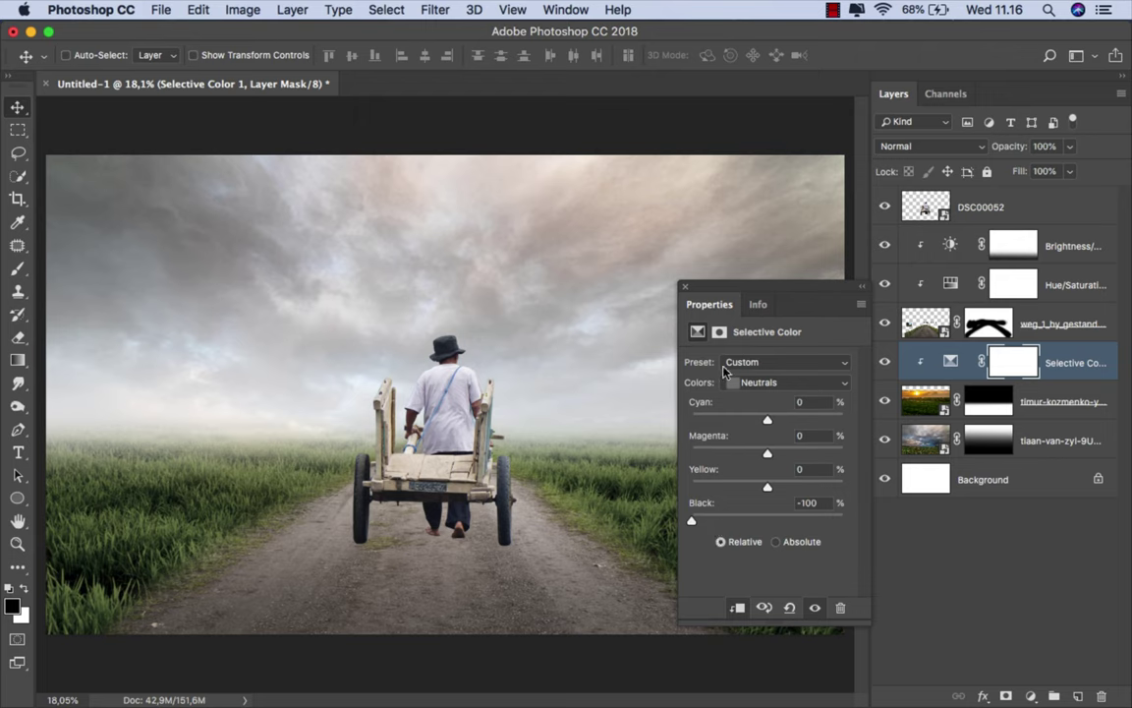
pyautogui.click(685, 286)
# - Compare the first adjustment, then add a second Selective Color with Blacks Black −23
pyautogui.click(931, 366)
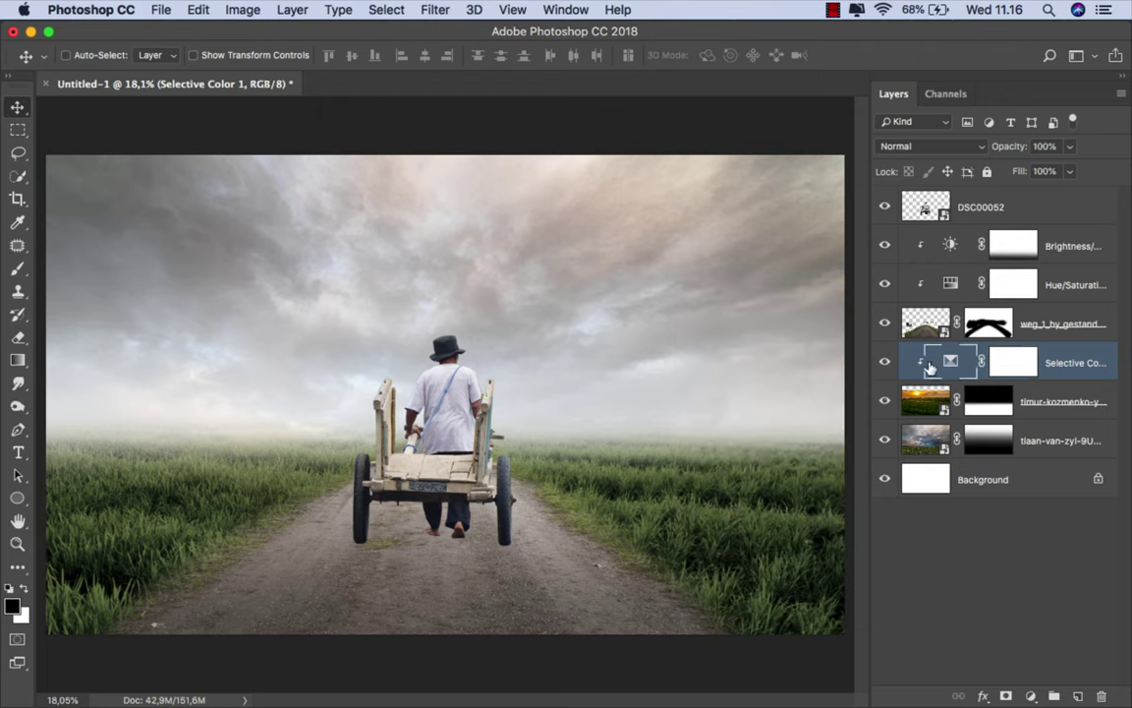
pyautogui.click(884, 362)
pyautogui.click(1030, 696)
pyautogui.click(1037, 662)
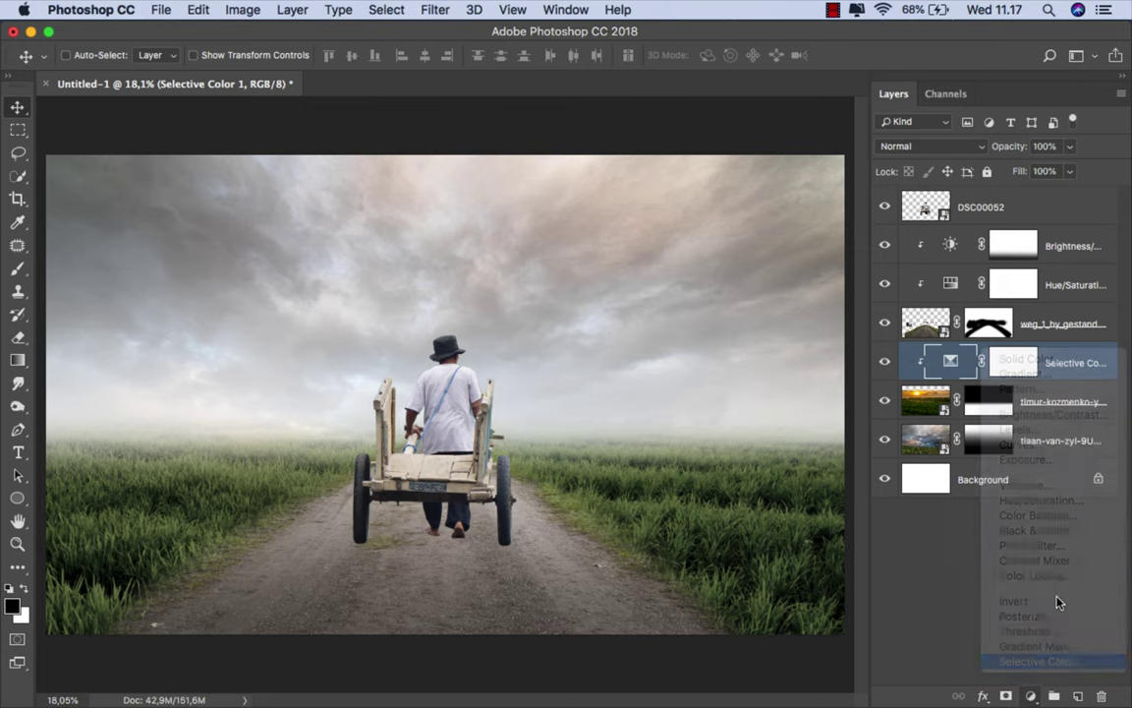
pyautogui.click(759, 384)
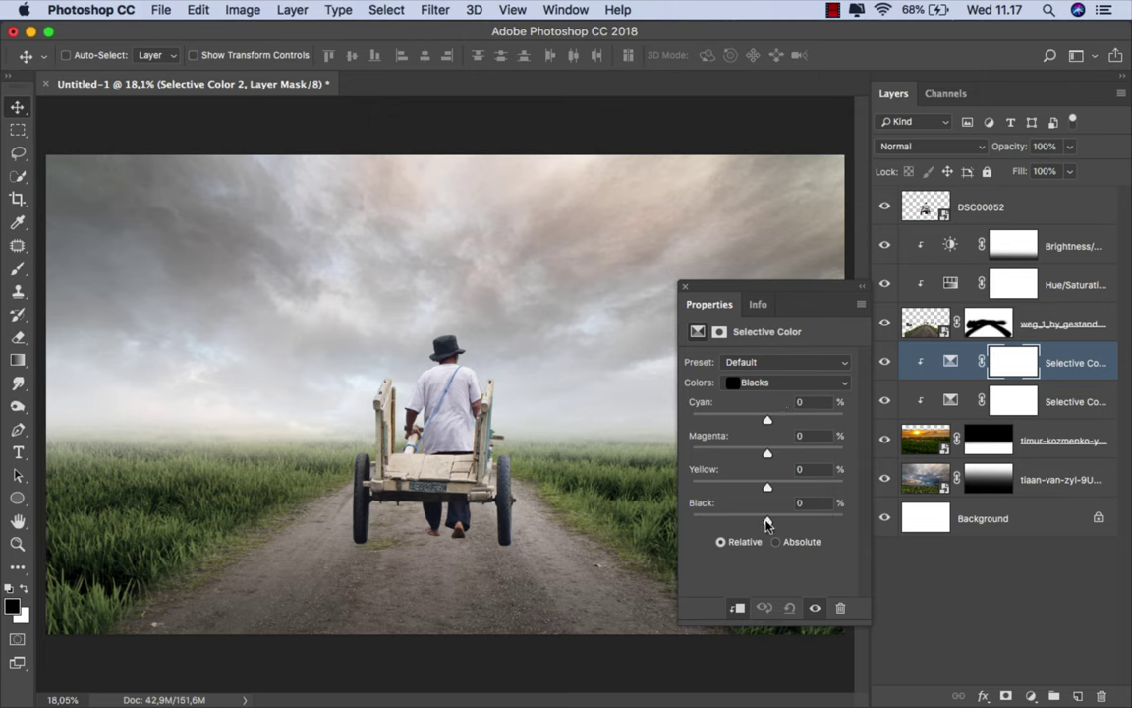
pyautogui.moveTo(768, 521); pyautogui.dragTo(751, 523)
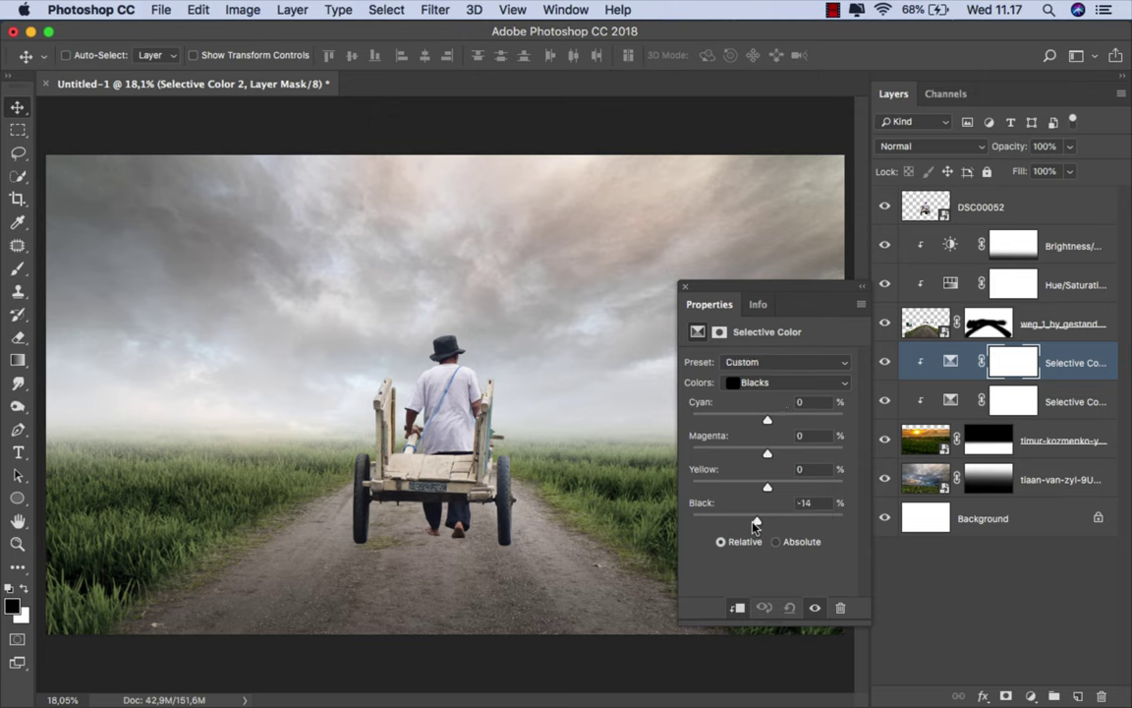
pyautogui.click(685, 286)
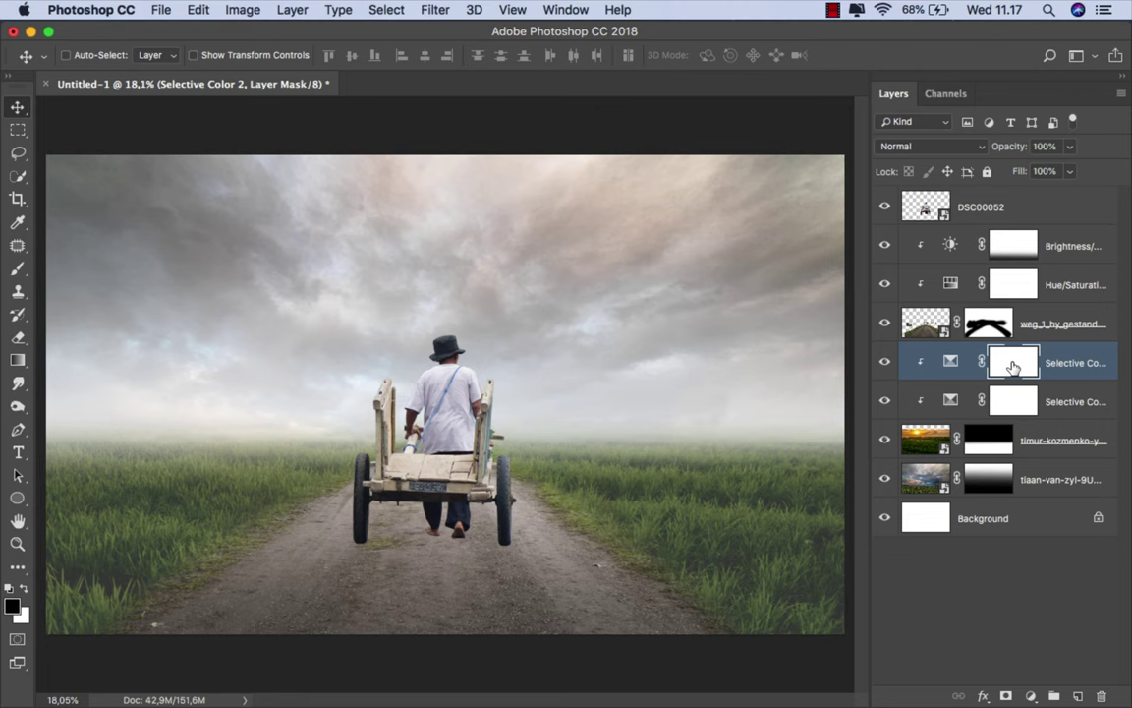
# - Invert the new adjustment's mask to black and set up a large 956 px white brush
pyautogui.press('super+i')
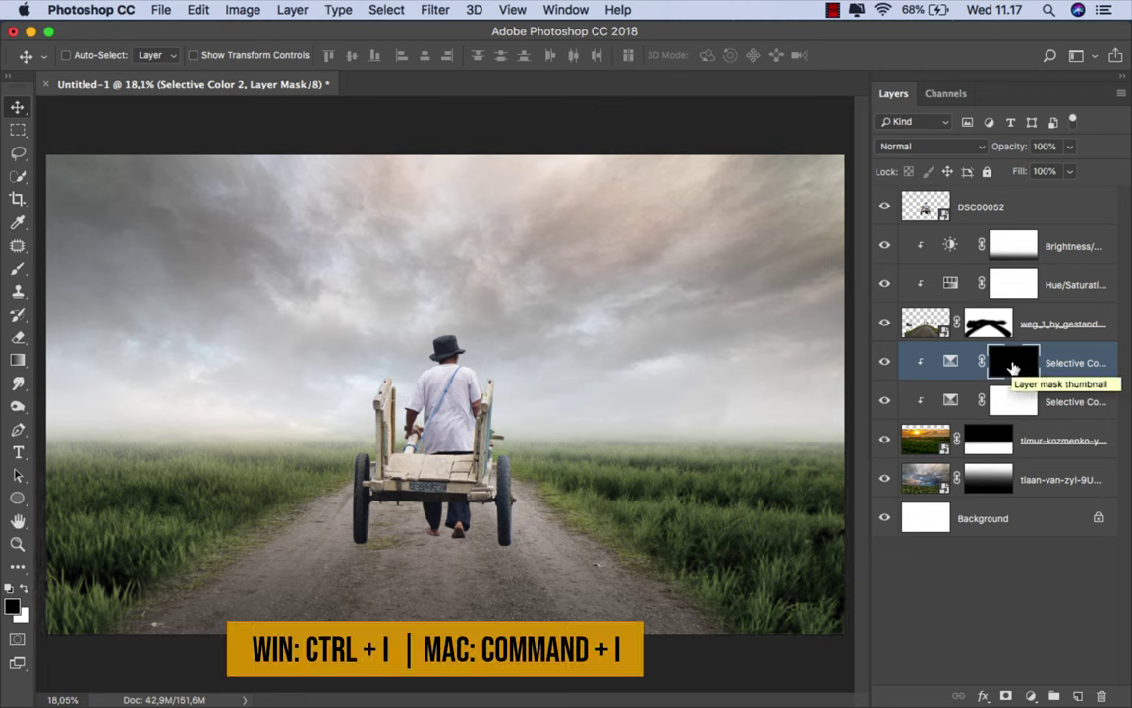
pyautogui.click(20, 269)
pyautogui.click(61, 262)
pyautogui.moveTo(202, 323); pyautogui.dragTo(280, 340)
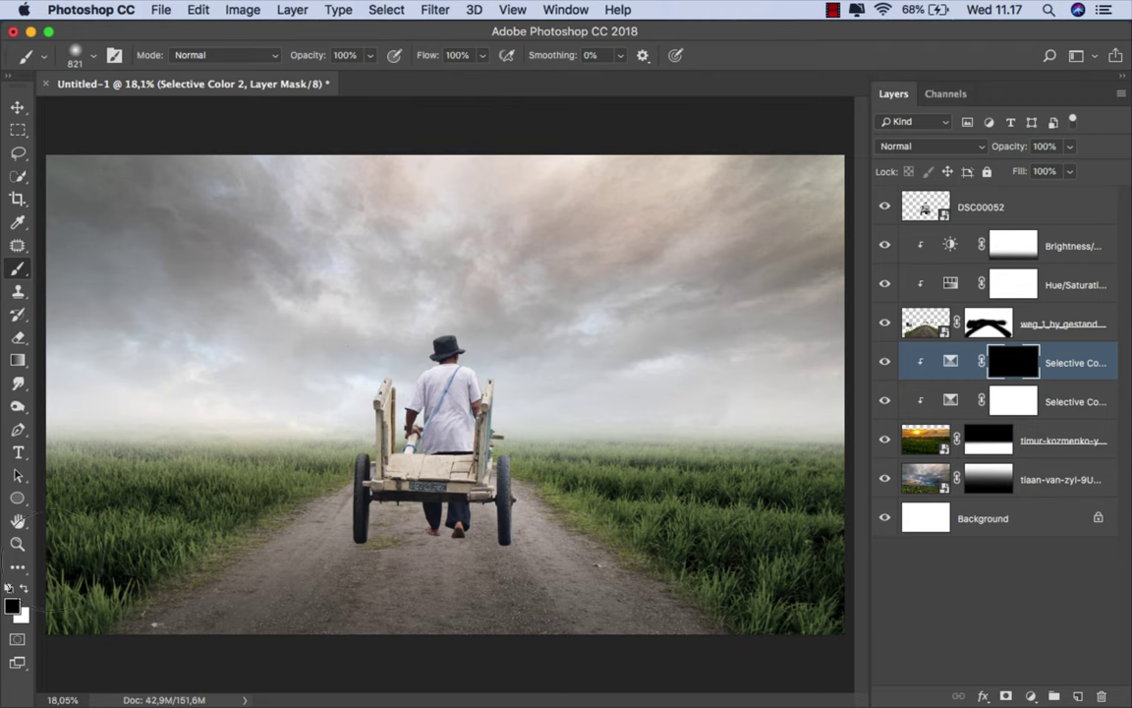
pyautogui.press('x')
pyautogui.keyDown('ctrl'); pyautogui.keyDown('alt'); pyautogui.moveTo(308, 403); pyautogui.dragTo(355, 325); pyautogui.keyUp('alt'); pyautogui.keyUp('ctrl')
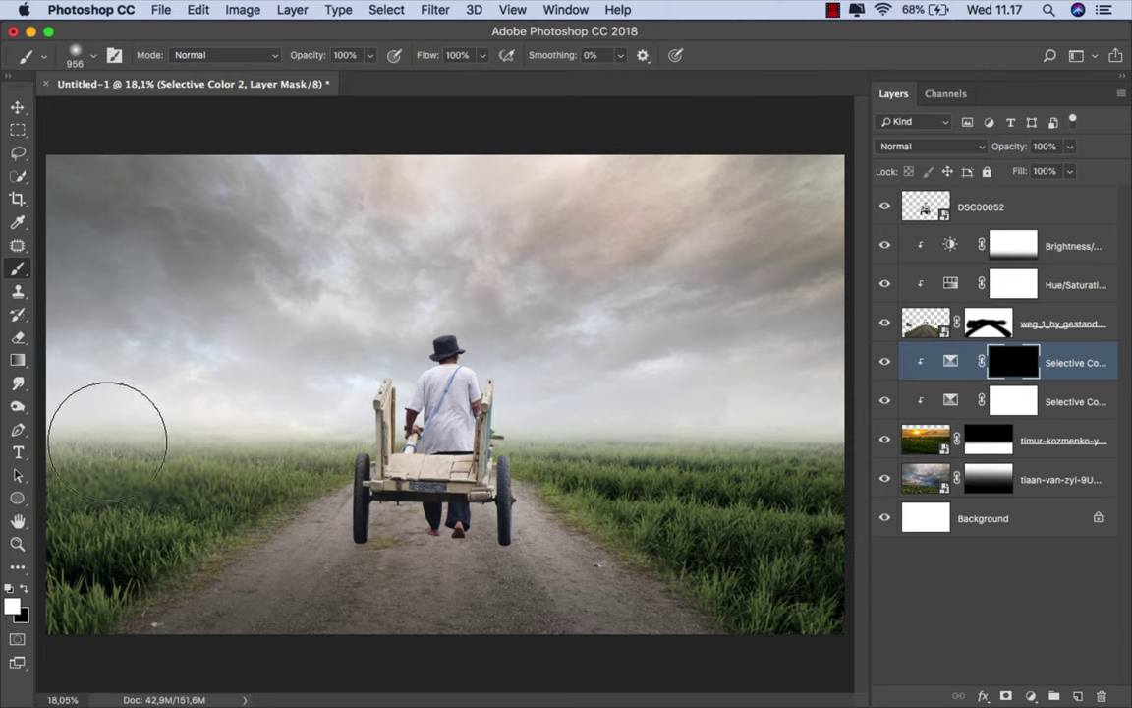
# - Paint the adjustment back into the hazy horizon on both sides of the cart
pyautogui.moveTo(101, 456); pyautogui.dragTo(728, 451)
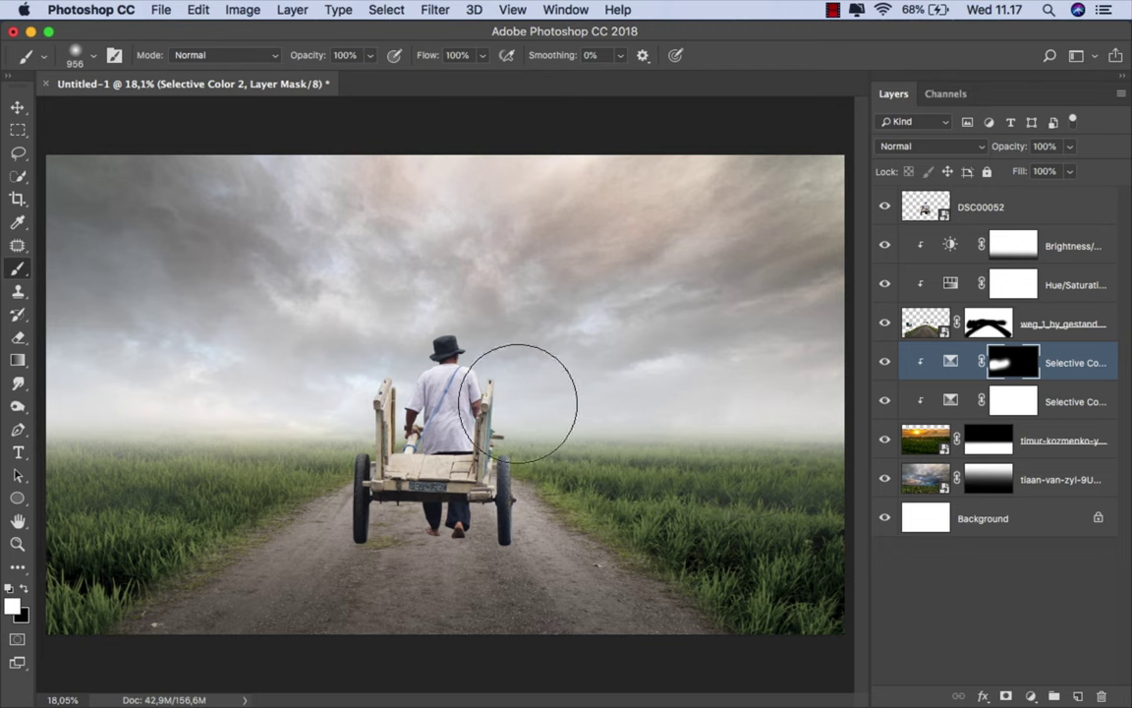
pyautogui.moveTo(518, 403); pyautogui.dragTo(804, 404)
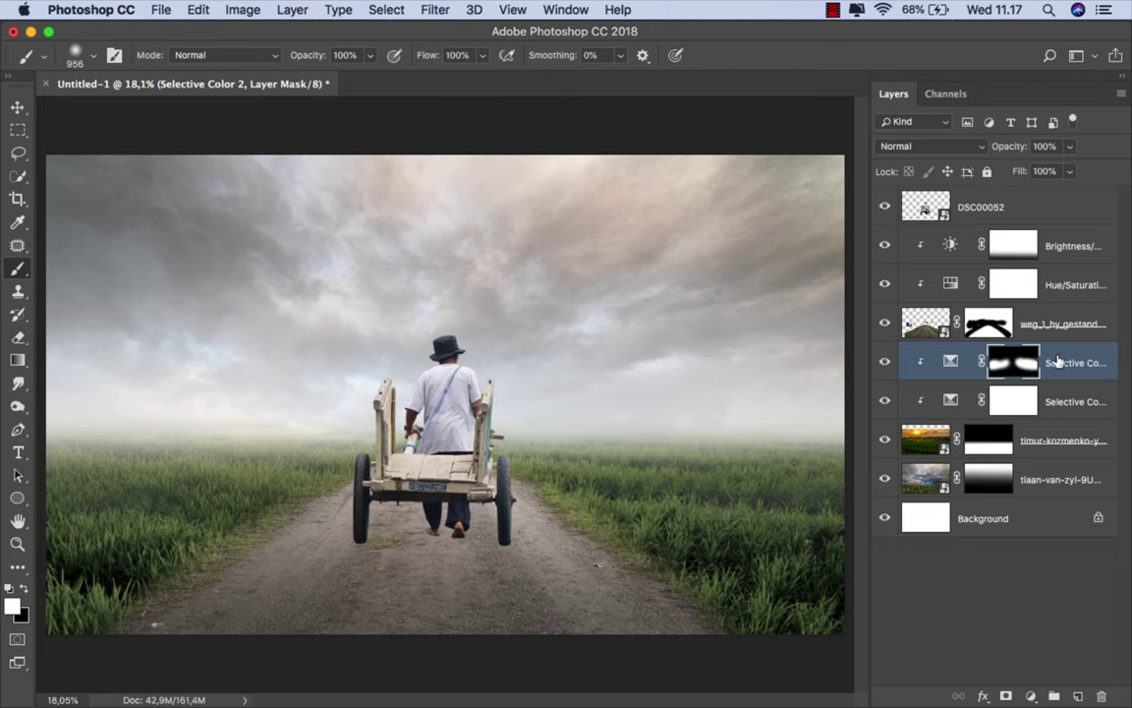
pyautogui.press('v')
pyautogui.click(1045, 479)
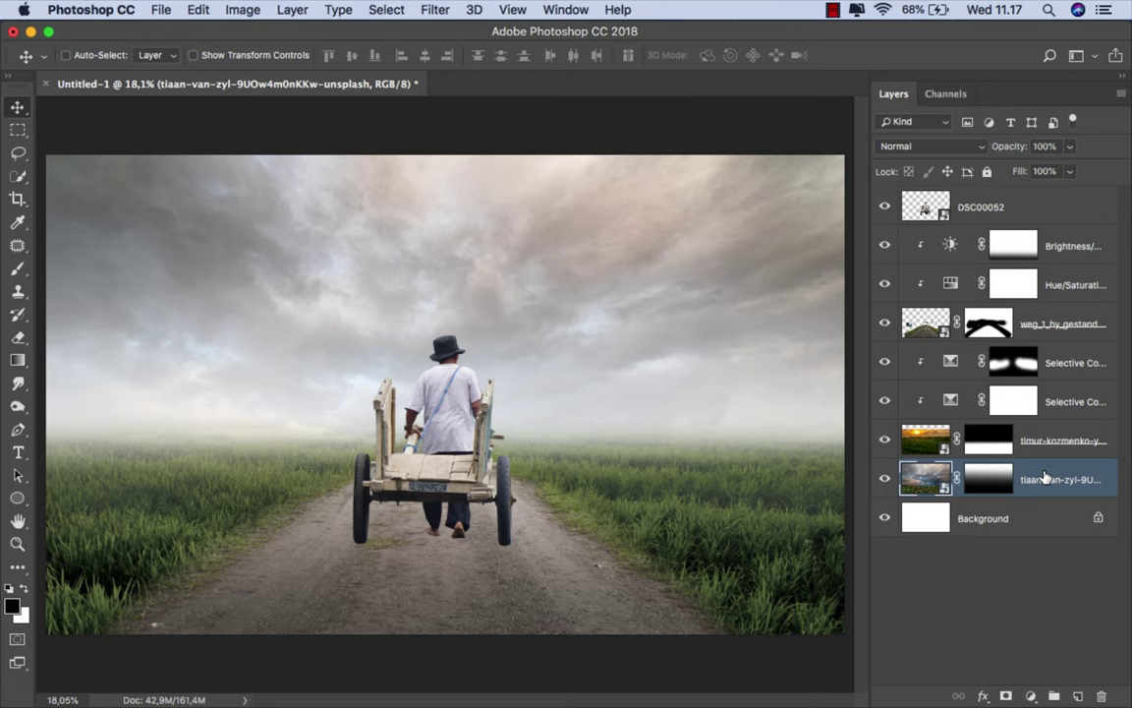
# - Clip a Selective Color to the sky photo with Whites Black +100
pyautogui.click(1031, 696)
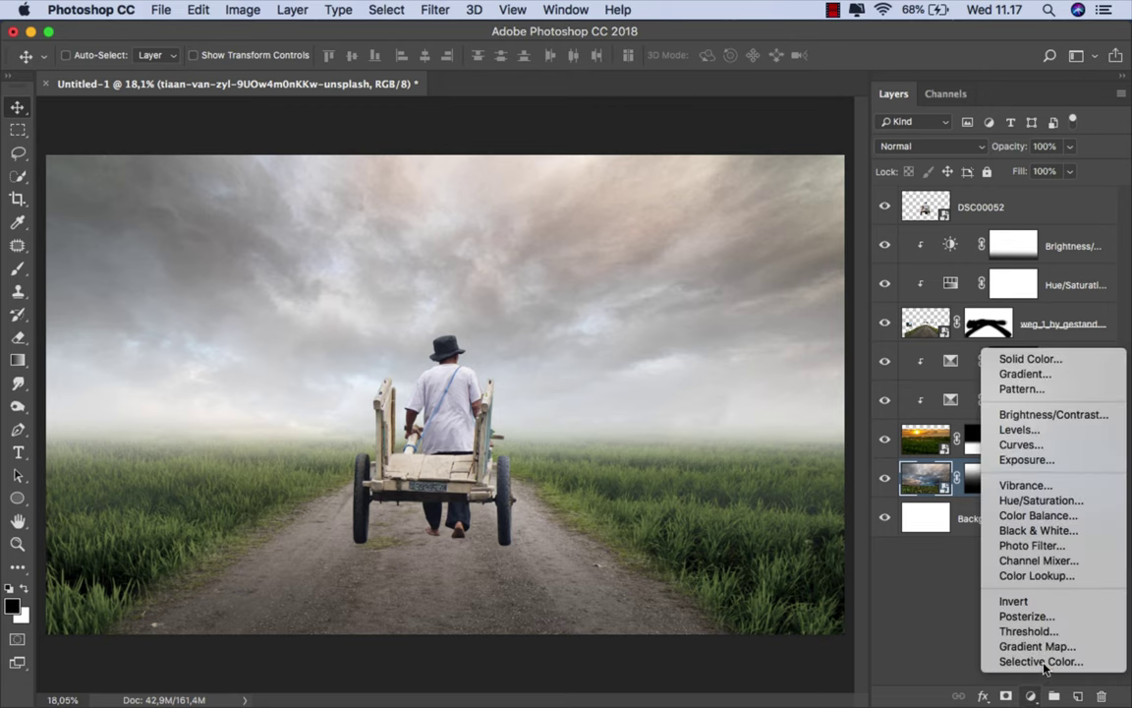
pyautogui.click(1040, 662)
pyautogui.click(740, 607)
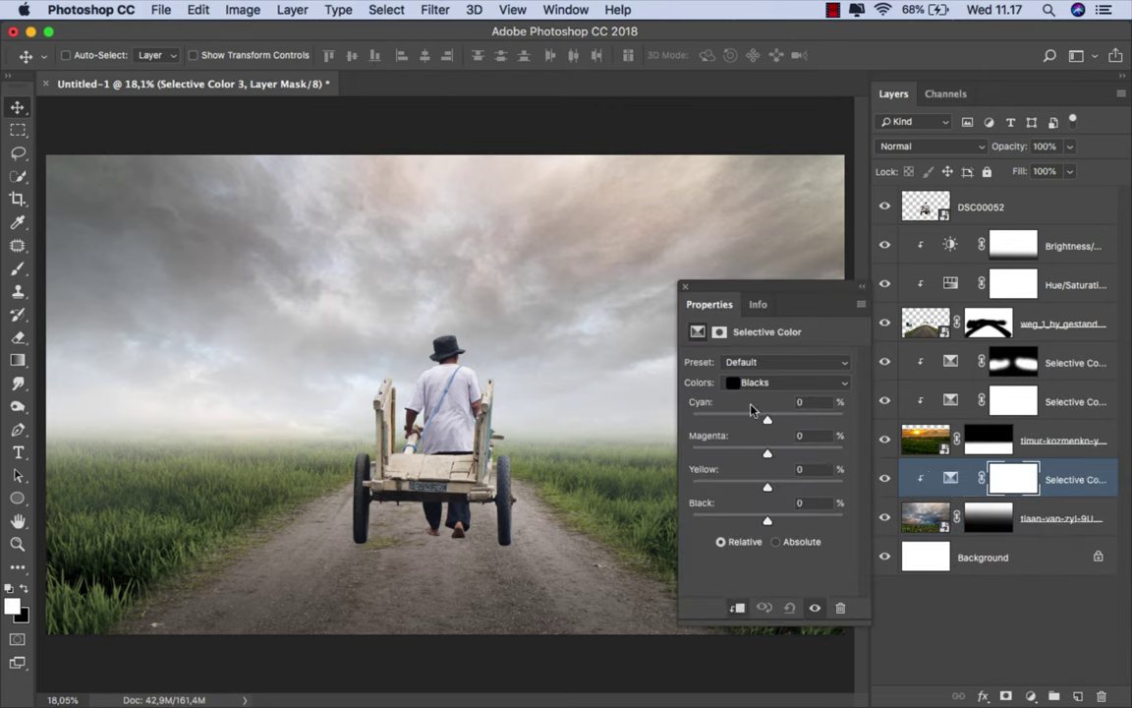
pyautogui.click(787, 383)
pyautogui.click(766, 356)
pyautogui.moveTo(843, 522); pyautogui.dragTo(860, 521)
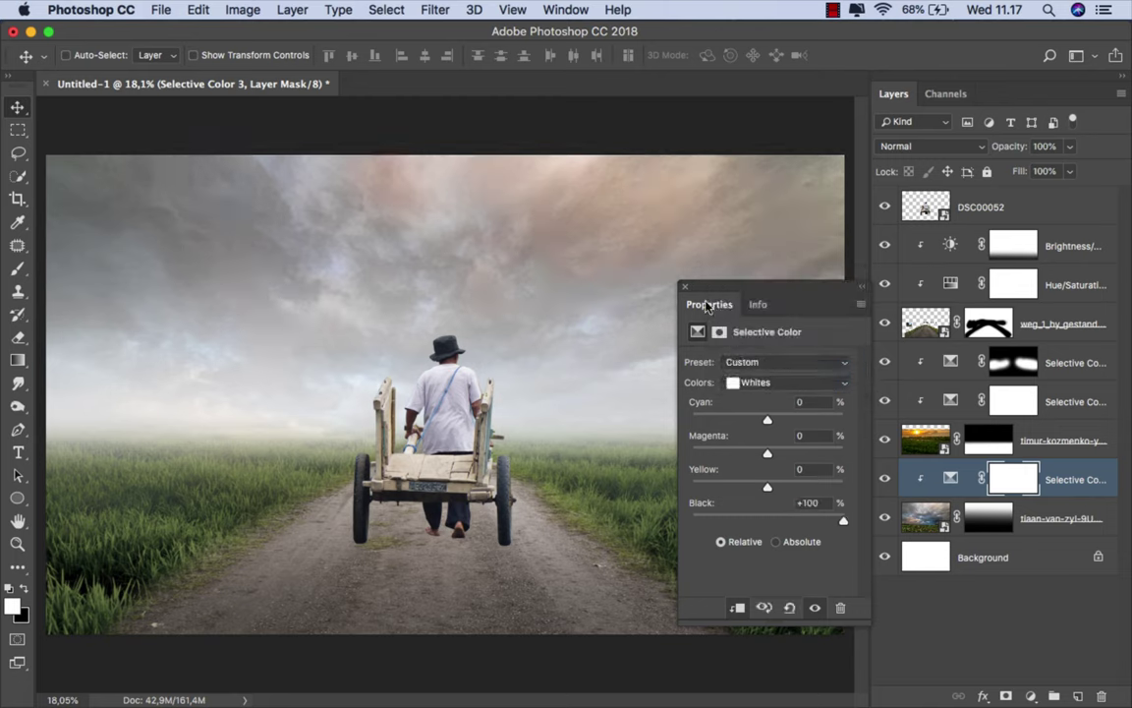
pyautogui.click(686, 288)
# - Toggle the sky Selective Color off and on to compare its effect
pyautogui.click(885, 479)
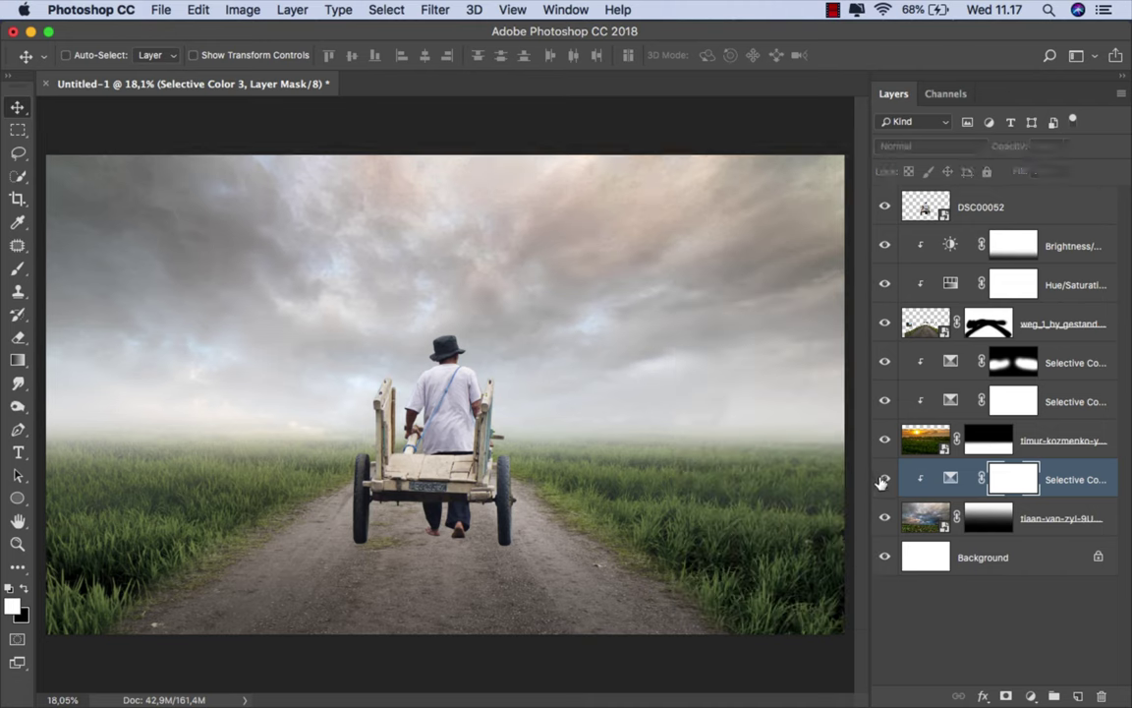
pyautogui.click(885, 479)
pyautogui.click(950, 479)
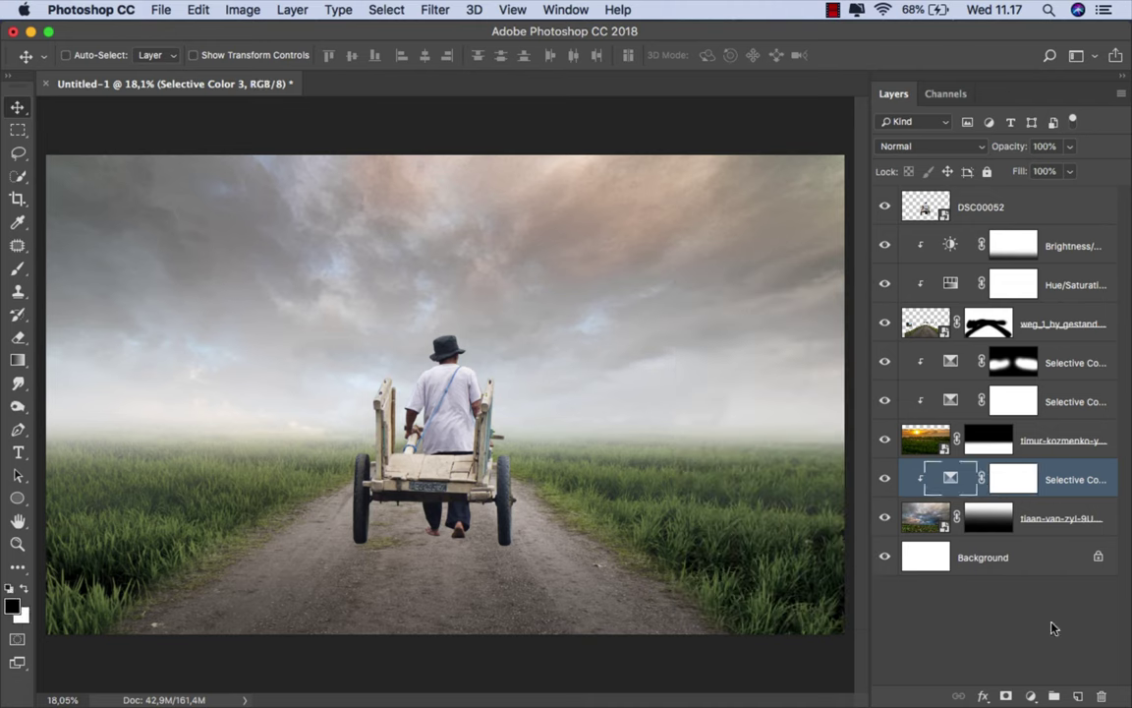
pyautogui.click(1034, 693)
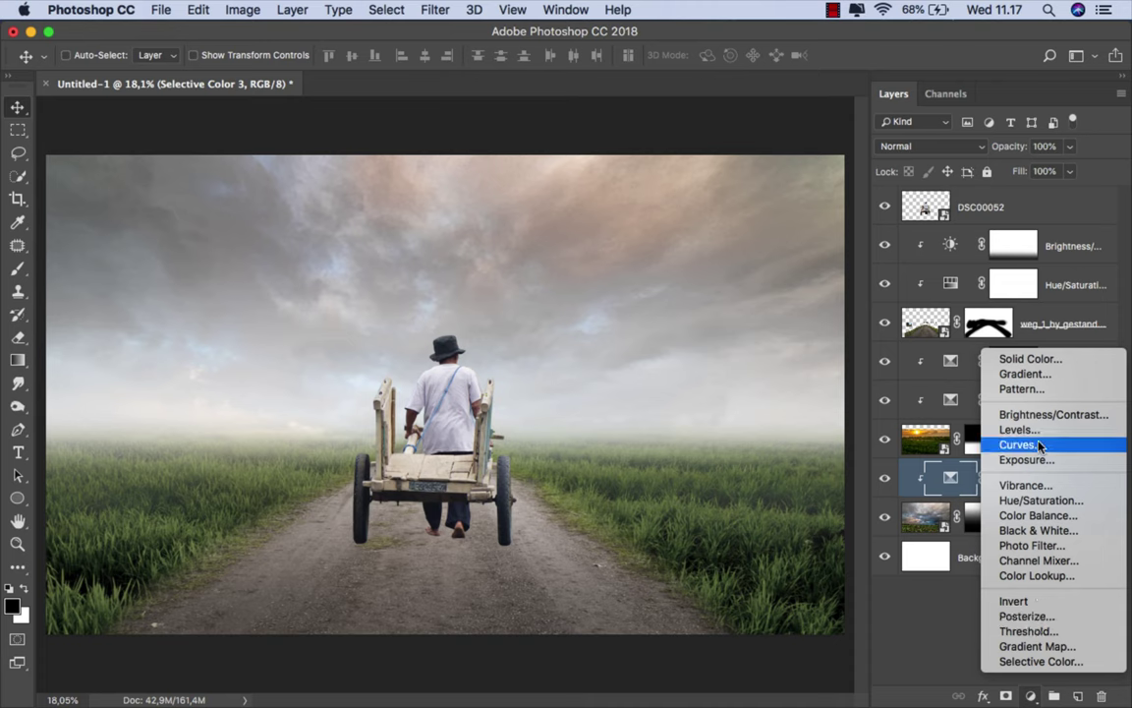
# - Add a Brightness/Contrast adjustment with Brightness −19 and Contrast 69, comparing before and after
pyautogui.click(1048, 415)
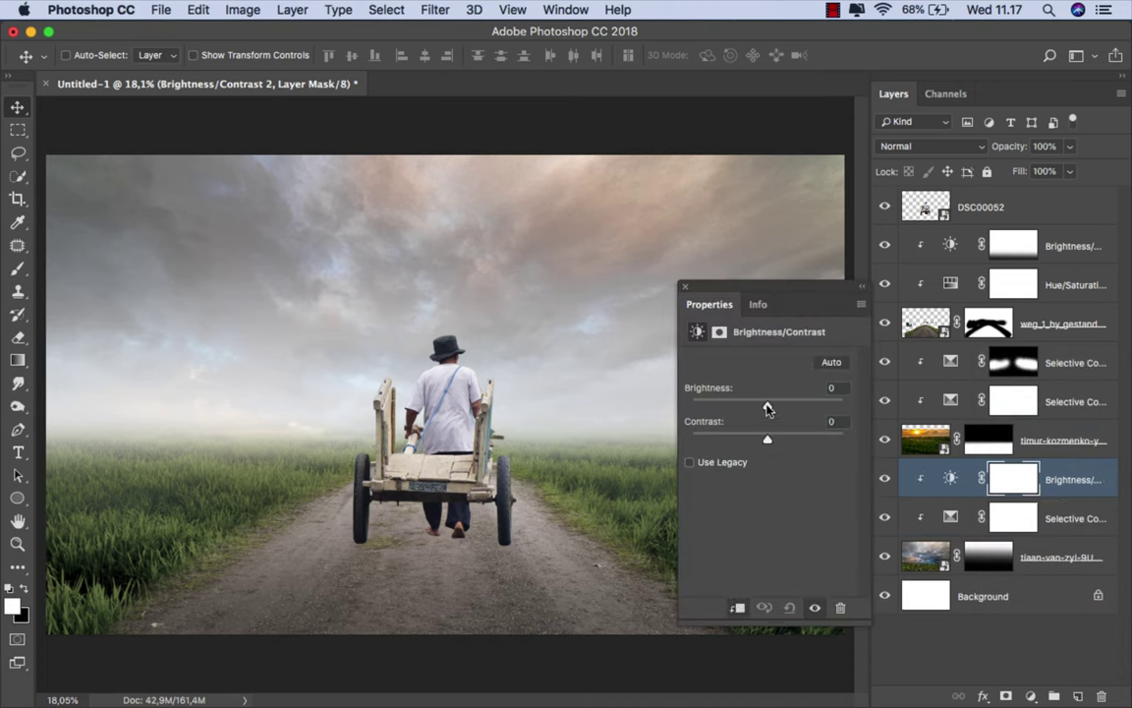
pyautogui.moveTo(767, 407); pyautogui.dragTo(756, 406)
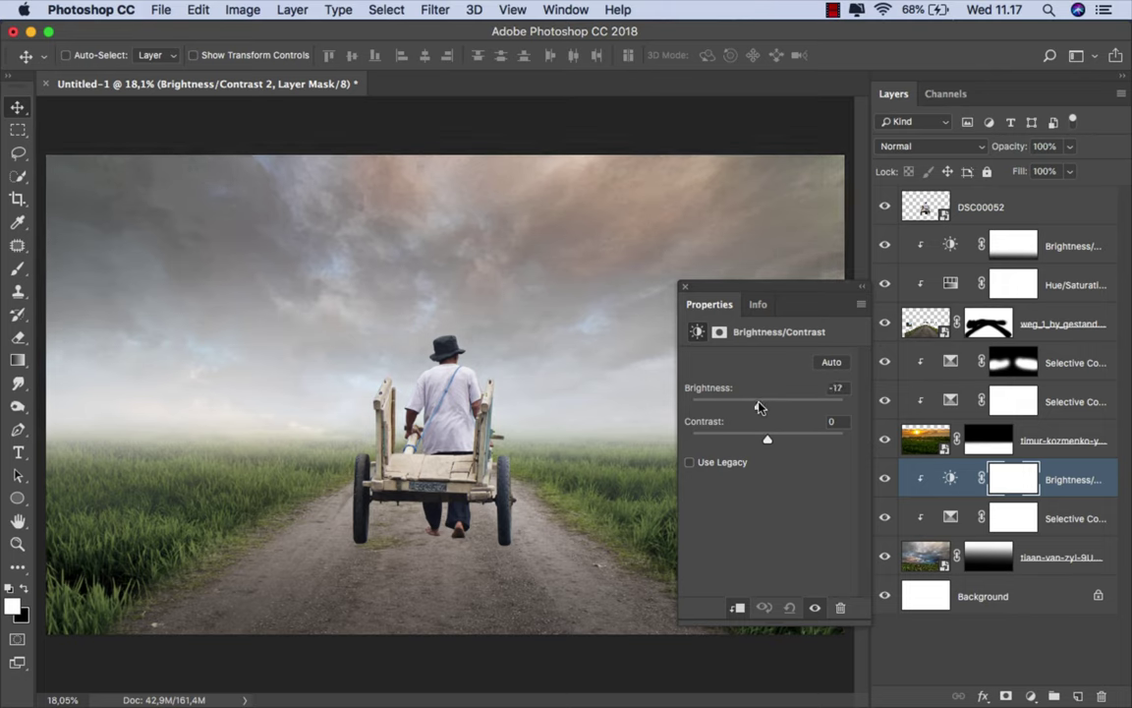
pyautogui.moveTo(756, 407); pyautogui.dragTo(759, 407)
pyautogui.moveTo(769, 450); pyautogui.dragTo(823, 441)
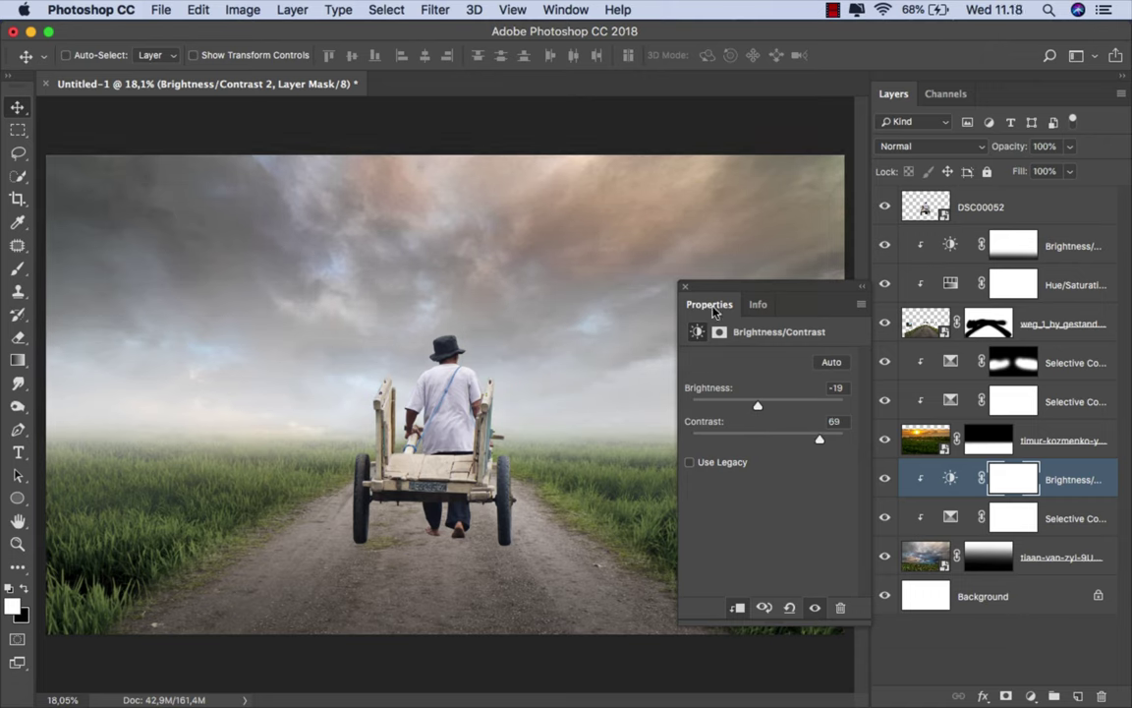
pyautogui.click(885, 478)
pyautogui.click(886, 479)
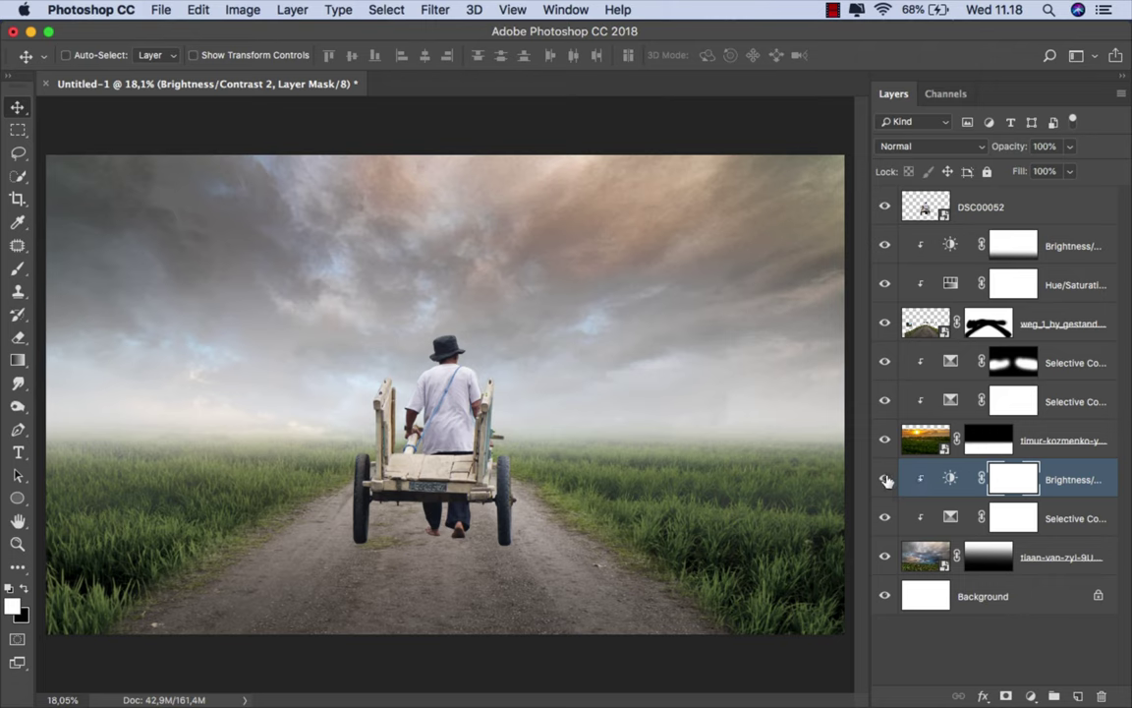
pyautogui.click(950, 479)
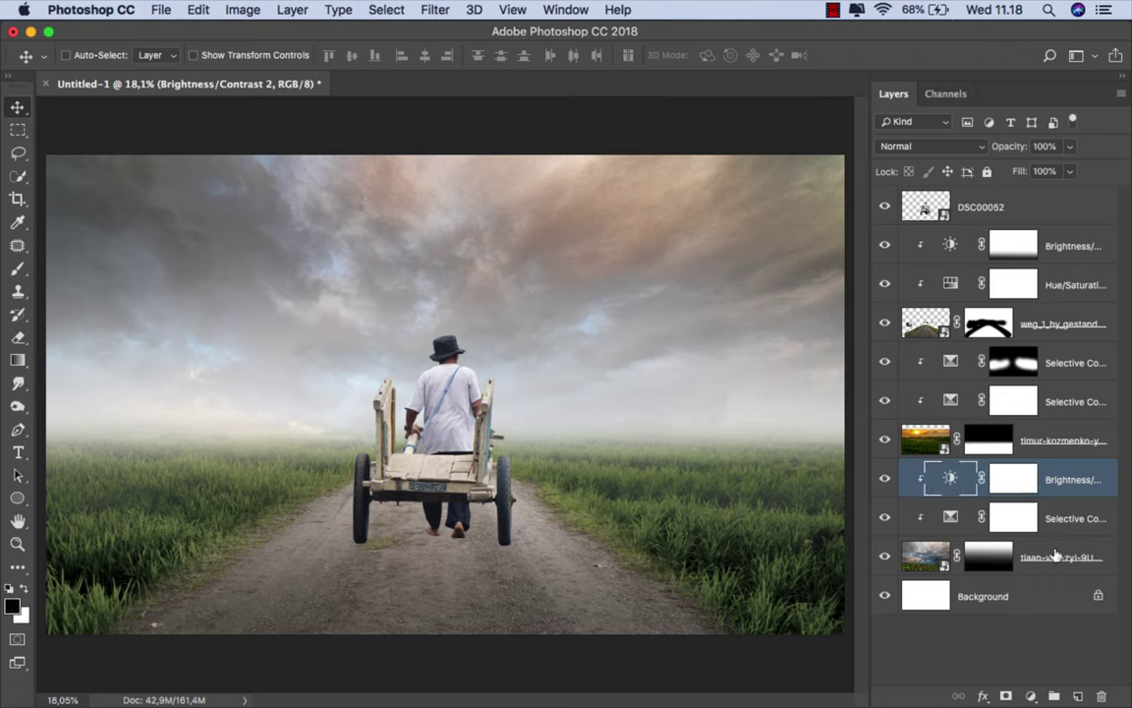
# - Add a Hue/Saturation adjustment with Saturation −86 to grey out the sky
pyautogui.click(1030, 697)
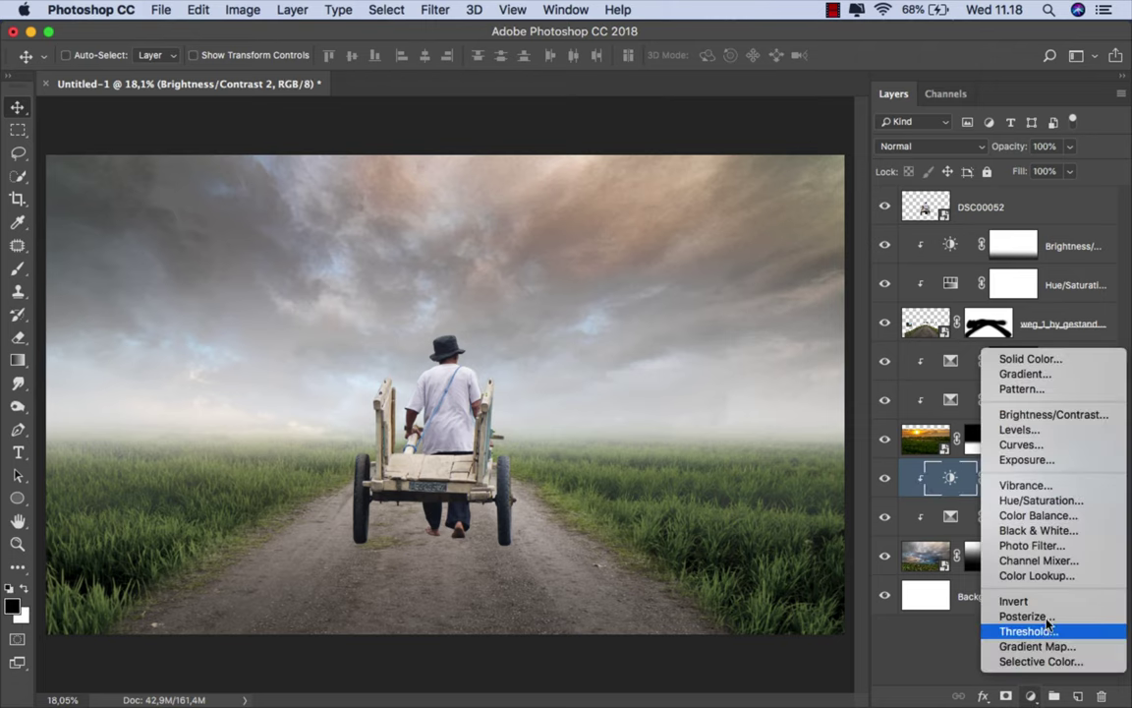
pyautogui.click(1039, 502)
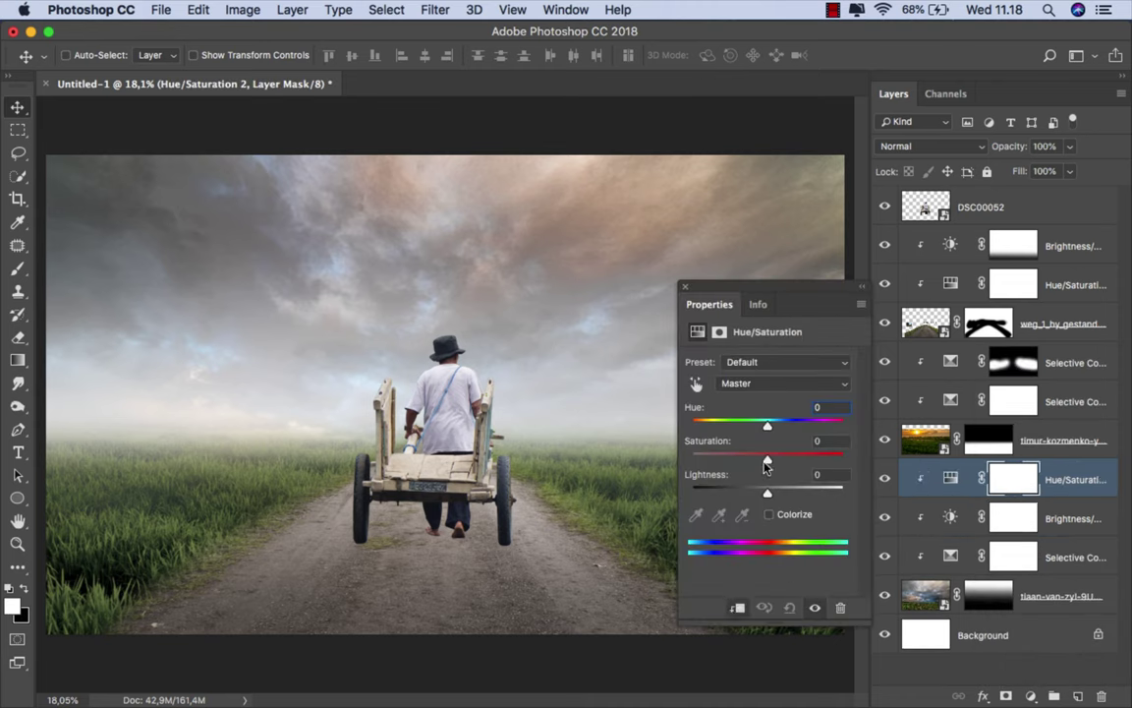
pyautogui.moveTo(768, 461); pyautogui.dragTo(706, 460)
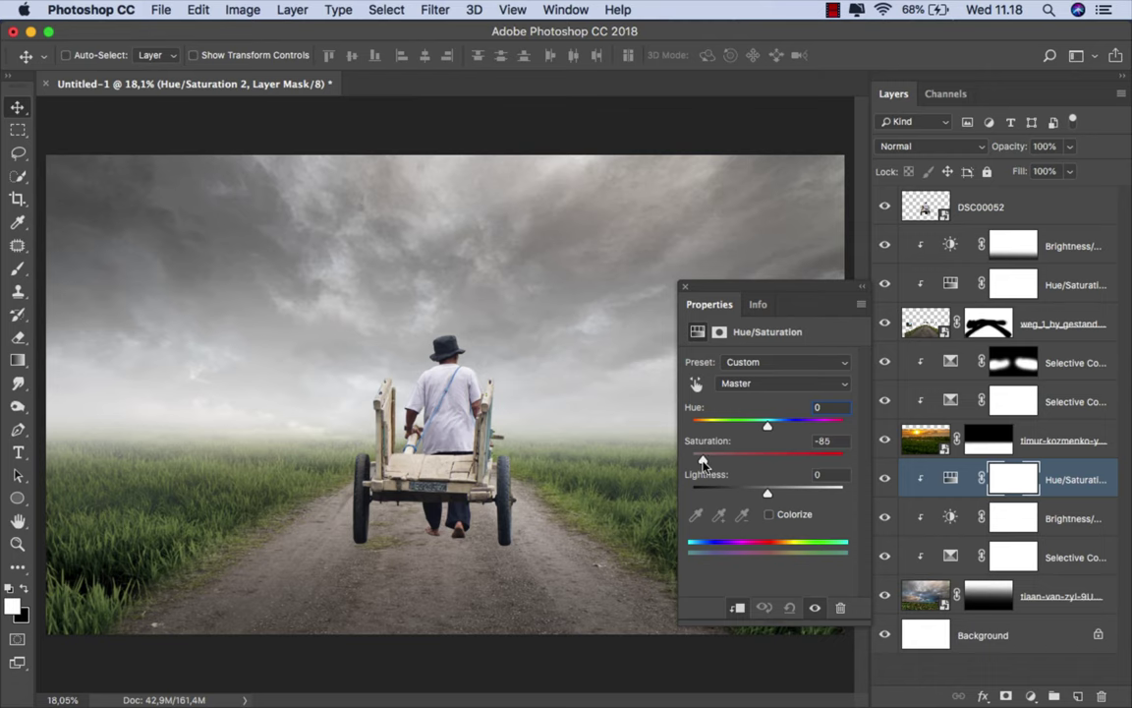
pyautogui.click(682, 290)
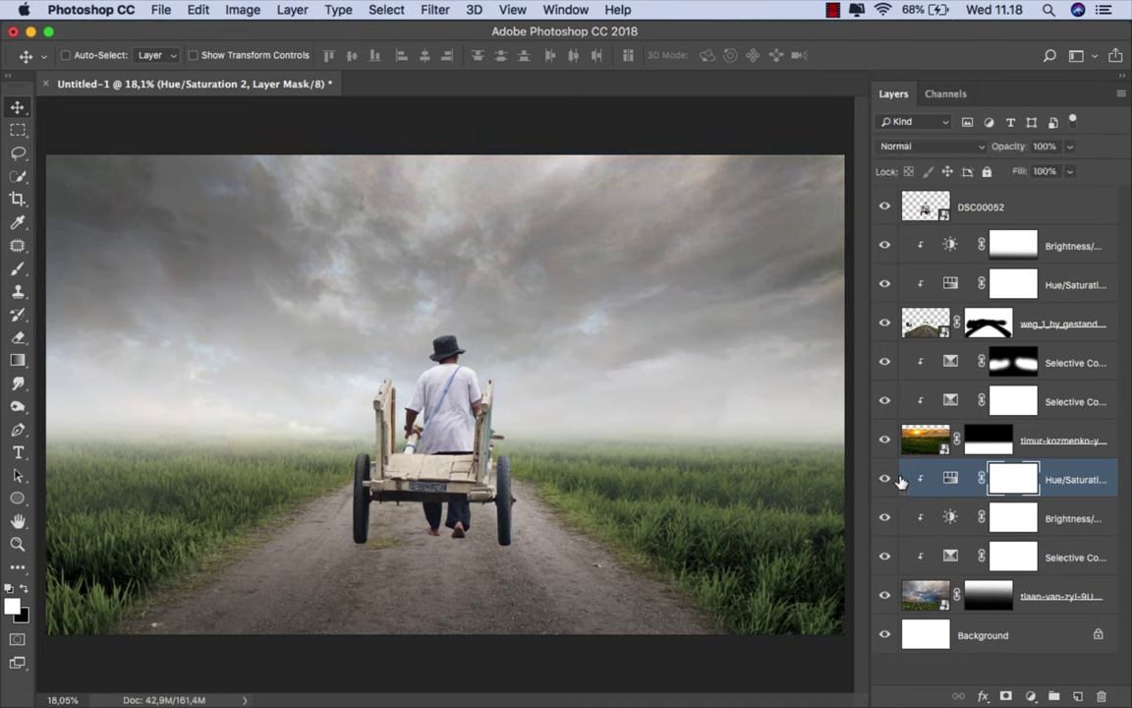
pyautogui.click(951, 479)
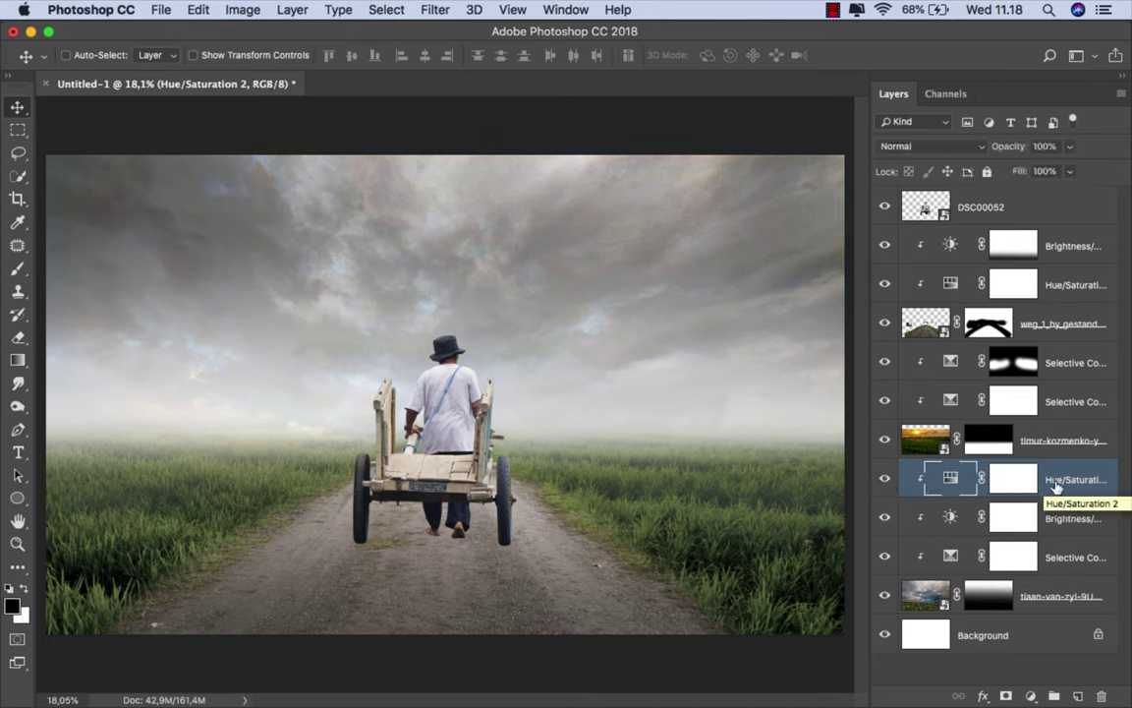
pyautogui.click(1065, 252)
# - Create a new empty layer and name it 'shadow'
pyautogui.hotkey('ctrl', 'shift', 'alt', 'n')
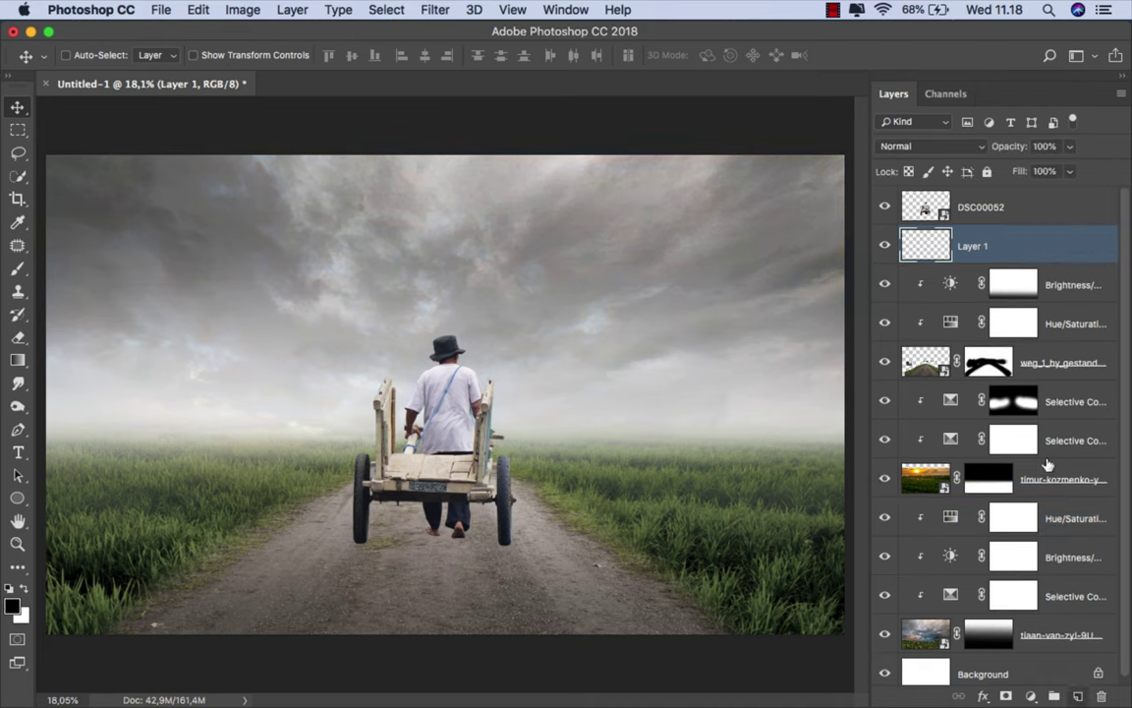
pyautogui.doubleClick(974, 246)
pyautogui.write('shadow')
pyautogui.press('Return')
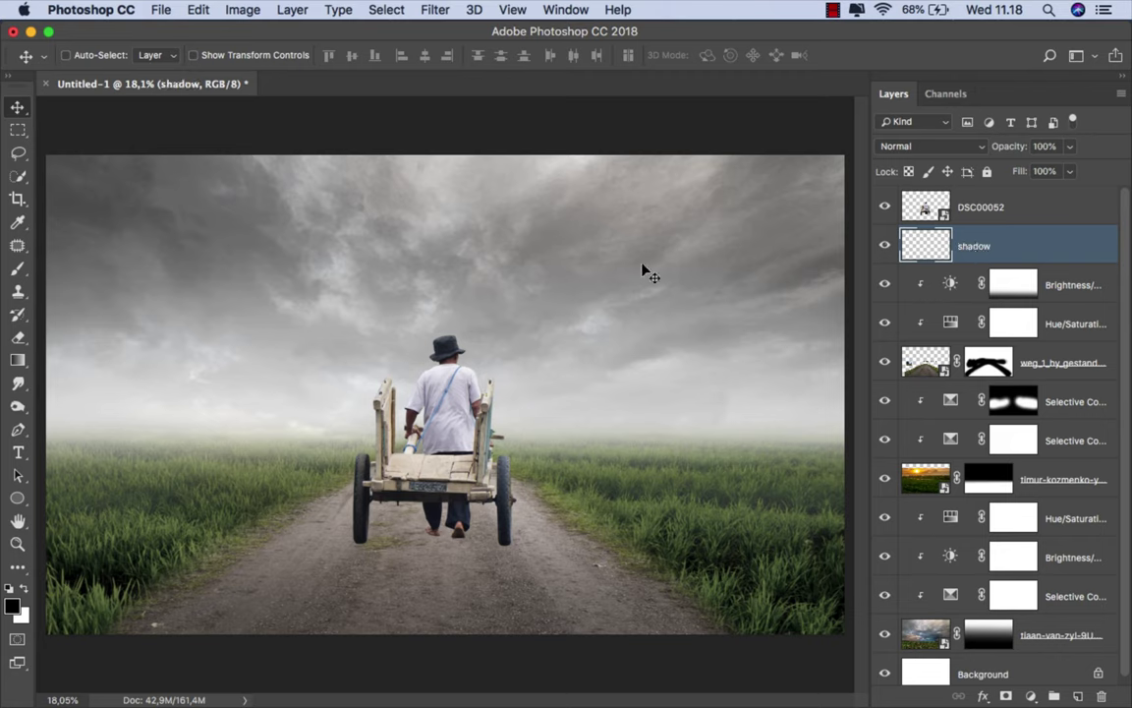
# - Set up a soft Brush at 27% opacity and about 65 px
pyautogui.click(18, 268)
pyautogui.click(67, 267)
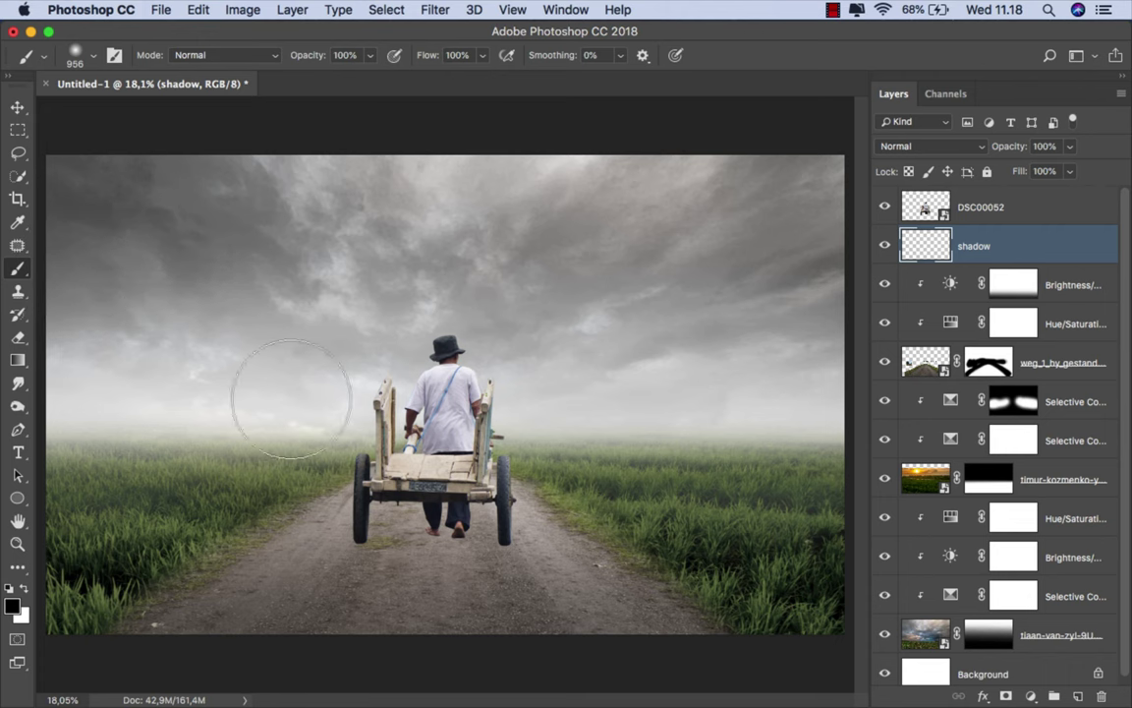
pyautogui.scroll(2, 408, 550)
pyautogui.scroll(3, 408, 551)
pyautogui.press('[')
pyautogui.press('[')
pyautogui.press('[')
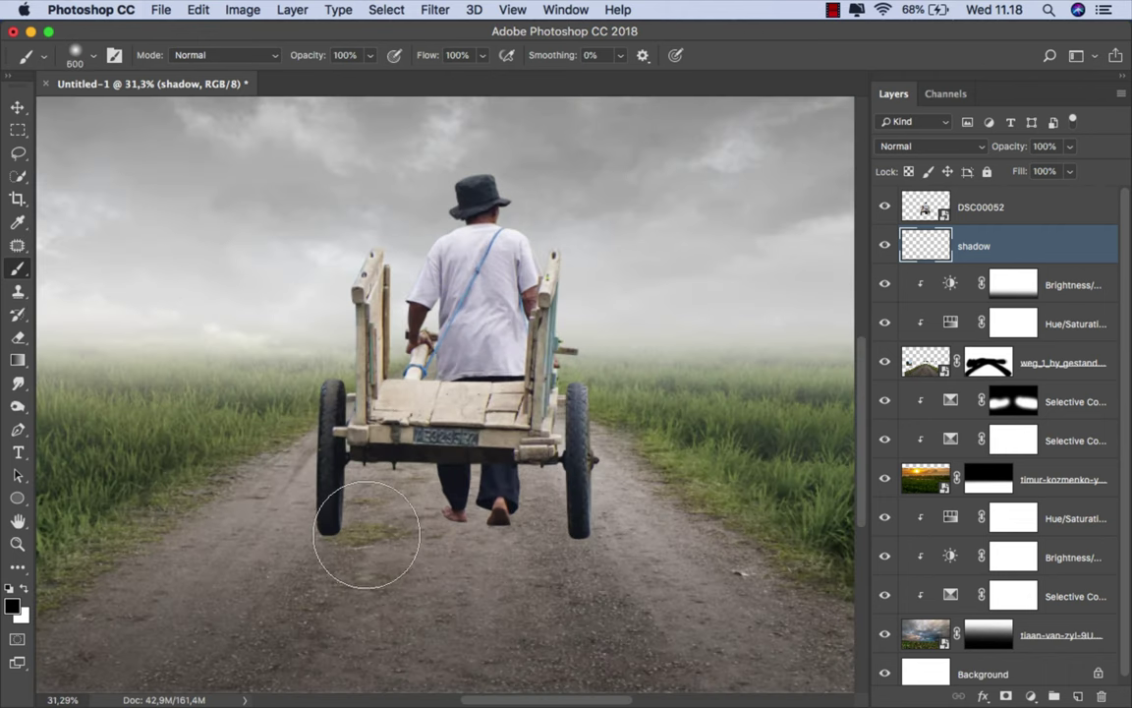
pyautogui.press('[')
pyautogui.press('[')
pyautogui.press('[')
pyautogui.press('[')
pyautogui.press('[')
pyautogui.press('[')
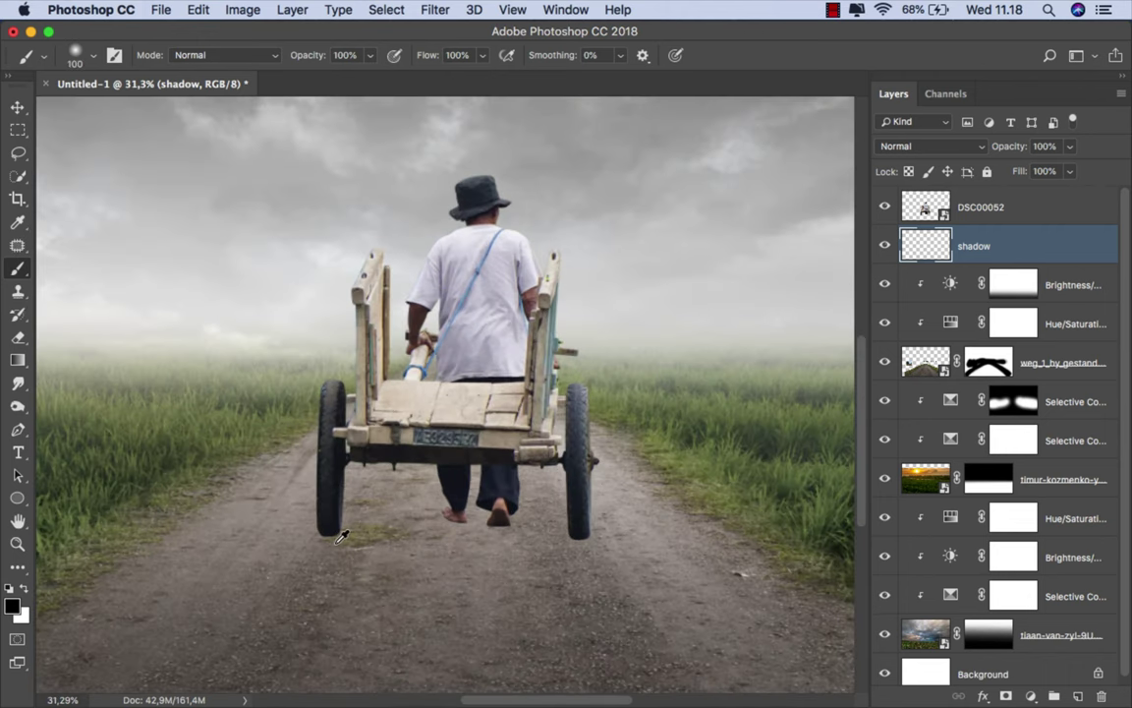
pyautogui.scroll(3, 339, 541)
pyautogui.scroll(3, 331, 531)
pyautogui.moveTo(308, 519); pyautogui.dragTo(282, 519)
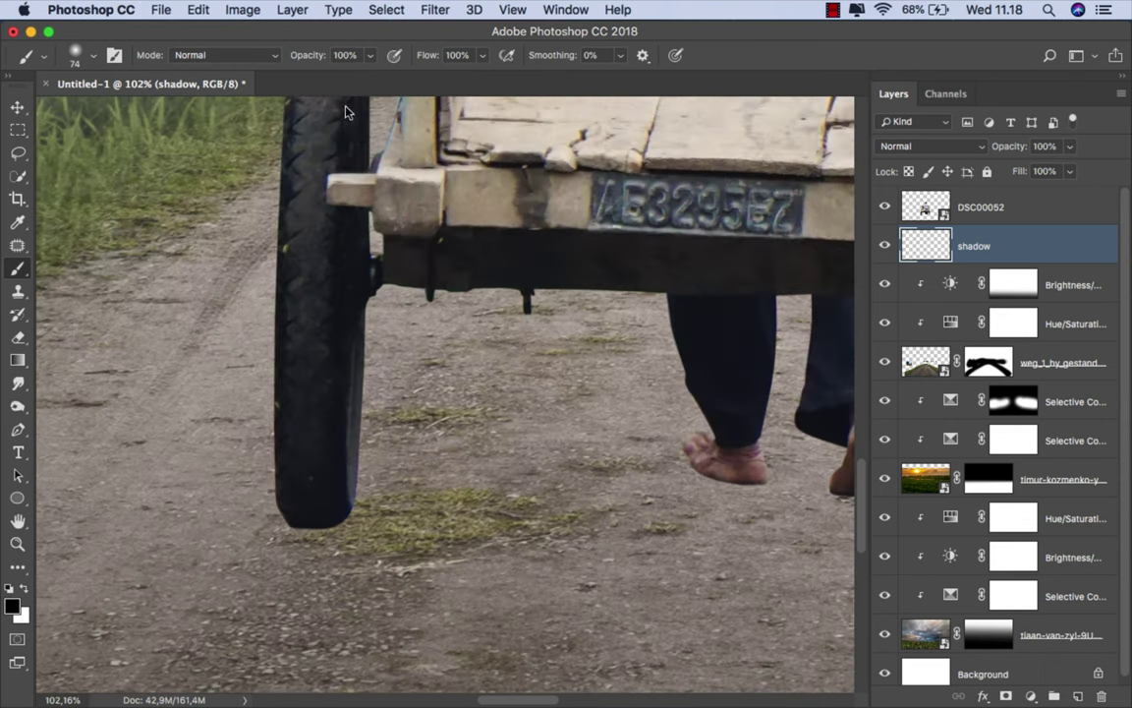
pyautogui.moveTo(369, 55); pyautogui.dragTo(279, 71)
pyautogui.moveTo(325, 435); pyautogui.dragTo(312, 434)
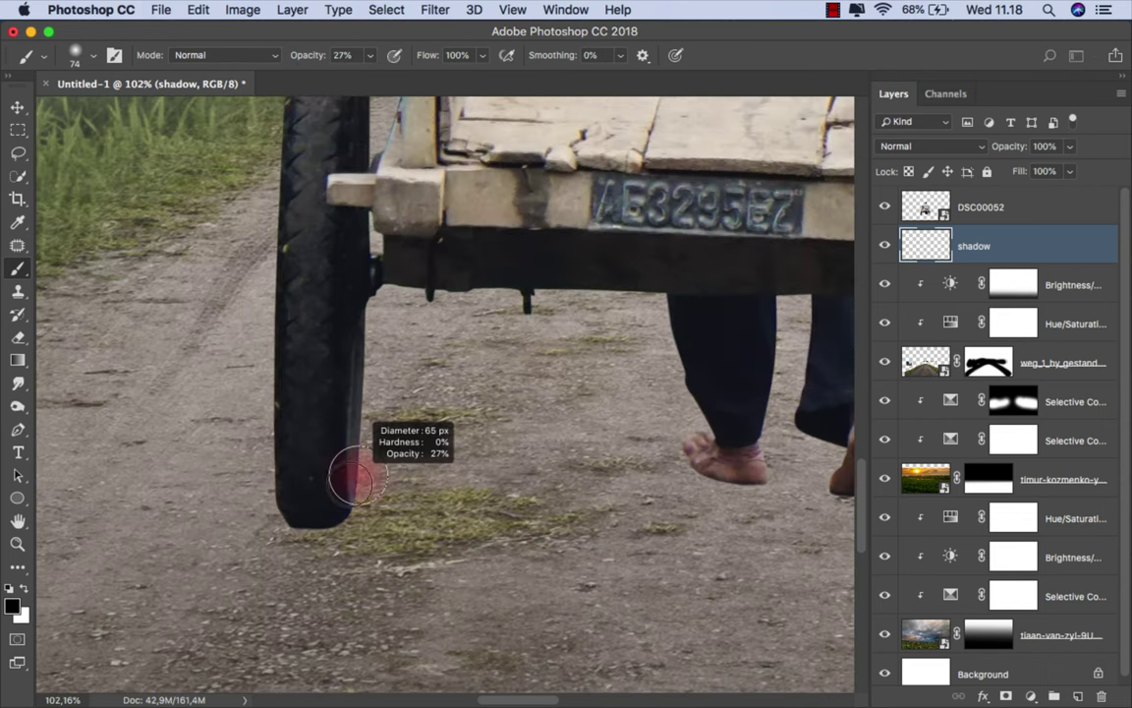
# - Paint soft black contact shadows under the left wheel, the man's feet and the right wheel
pyautogui.moveTo(307, 519)
pyautogui.mouseDown()
pyautogui.moveTo(328, 510)
pyautogui.moveTo(298, 515)
pyautogui.moveTo(314, 517)
pyautogui.mouseUp()
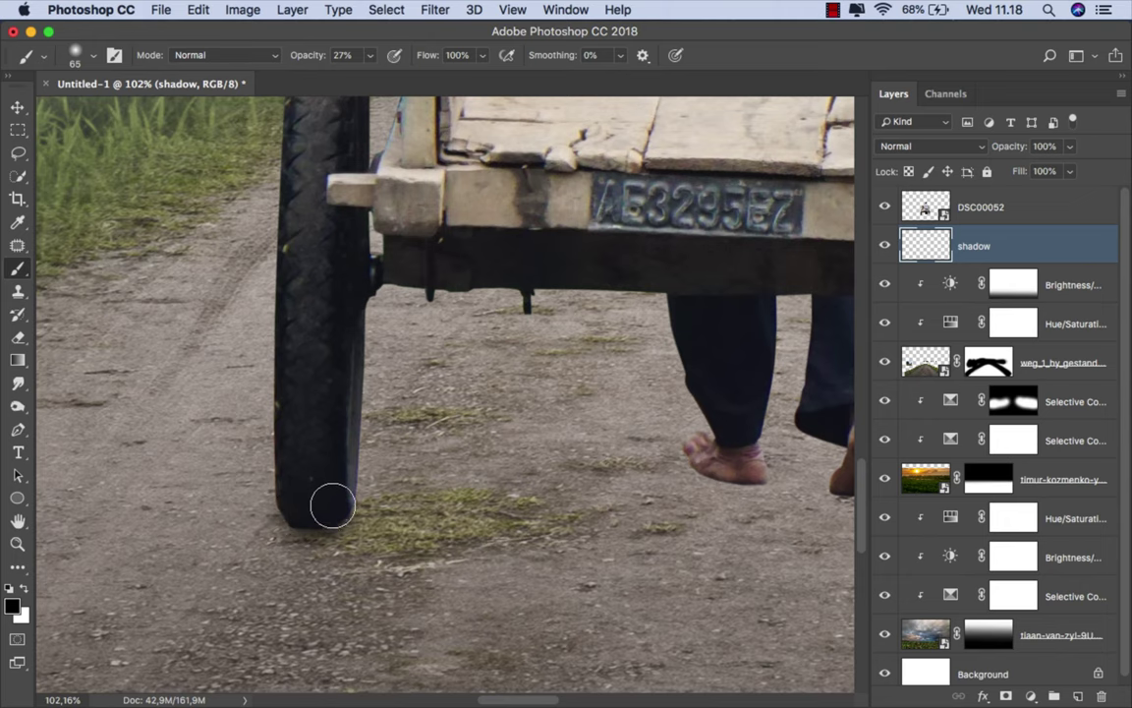
pyautogui.moveTo(555, 524); pyautogui.dragTo(339, 573)
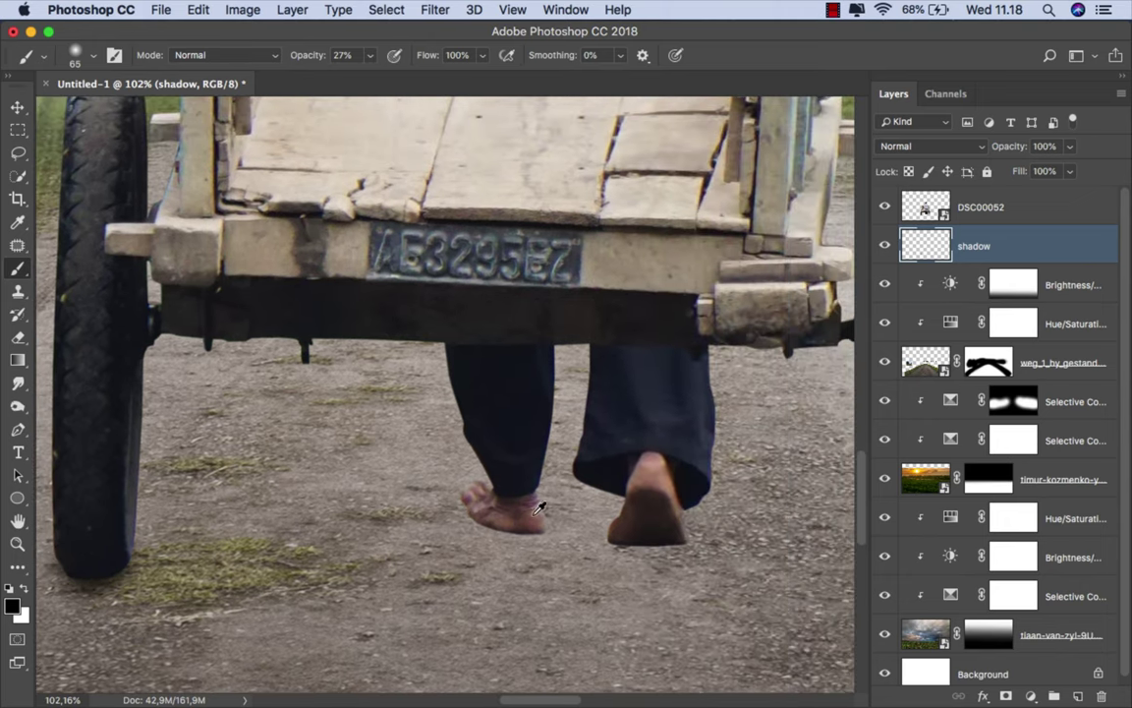
pyautogui.scroll(3, 544, 549)
pyautogui.moveTo(473, 518); pyautogui.dragTo(442, 505)
pyautogui.moveTo(509, 543)
pyautogui.mouseDown()
pyautogui.moveTo(538, 538)
pyautogui.moveTo(492, 535)
pyautogui.moveTo(427, 492)
pyautogui.moveTo(485, 531)
pyautogui.moveTo(539, 536)
pyautogui.mouseUp()
pyautogui.moveTo(639, 571)
pyautogui.mouseDown()
pyautogui.moveTo(406, 463)
pyautogui.moveTo(540, 450)
pyautogui.moveTo(457, 455)
pyautogui.moveTo(531, 450)
pyautogui.moveTo(462, 447)
pyautogui.mouseUp()
pyautogui.scroll(-3, 493, 450)
pyautogui.scroll(-10, 493, 450)
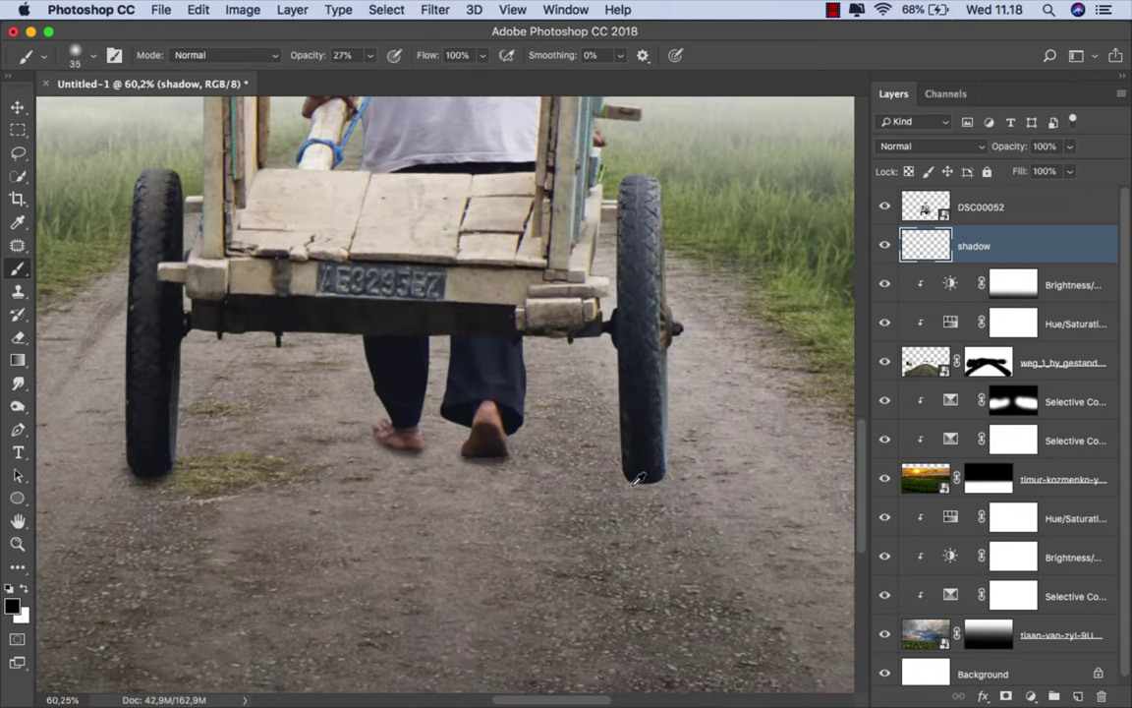
pyautogui.scroll(10, 639, 470)
pyautogui.moveTo(632, 473)
pyautogui.mouseDown()
pyautogui.moveTo(607, 468)
pyautogui.moveTo(686, 477)
pyautogui.moveTo(593, 473)
pyautogui.moveTo(682, 469)
pyautogui.mouseUp()
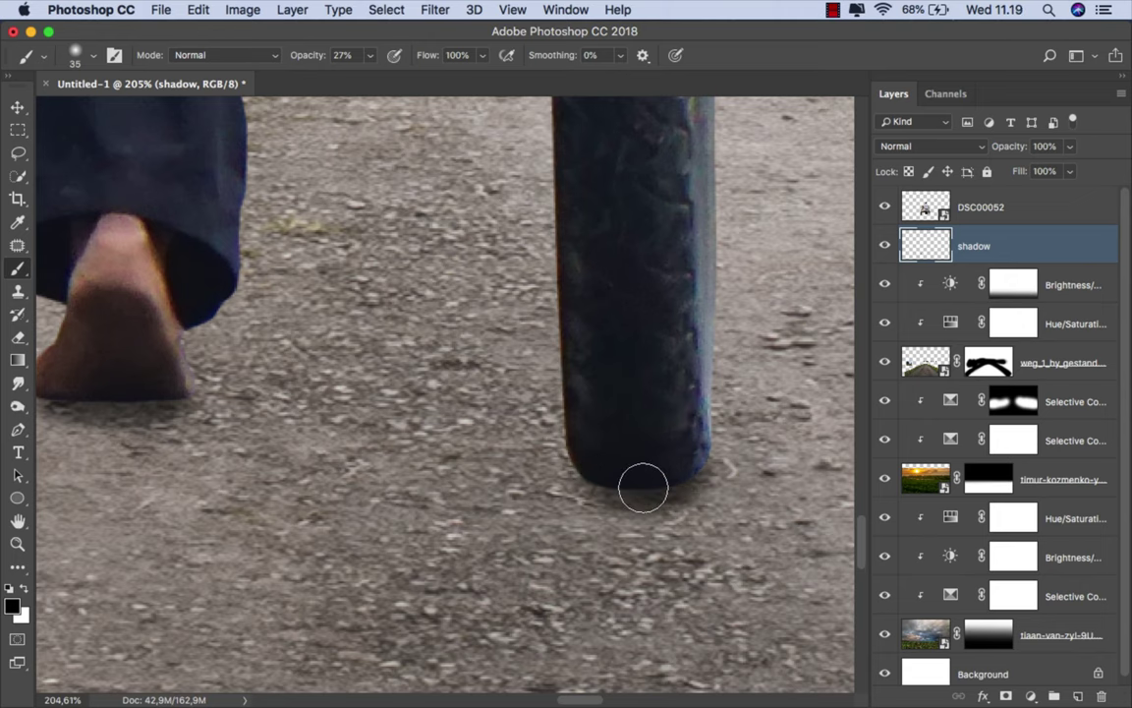
pyautogui.scroll(-10, 547, 444)
pyautogui.scroll(-3, 548, 444)
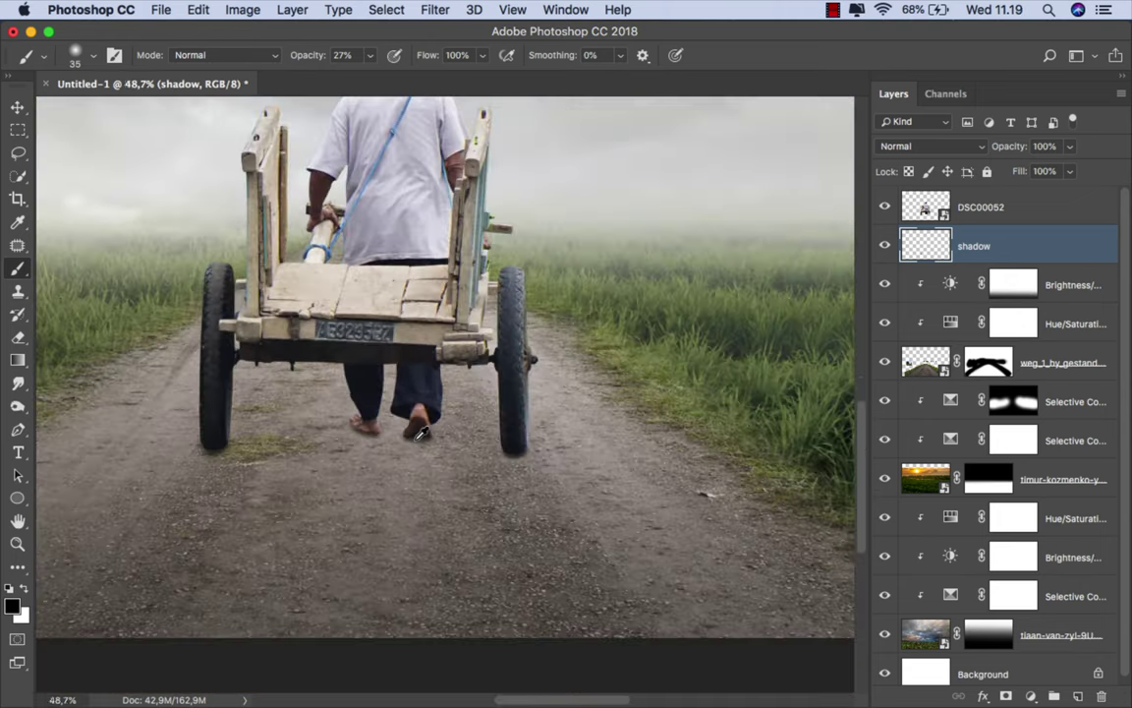
pyautogui.scroll(-3, 548, 444)
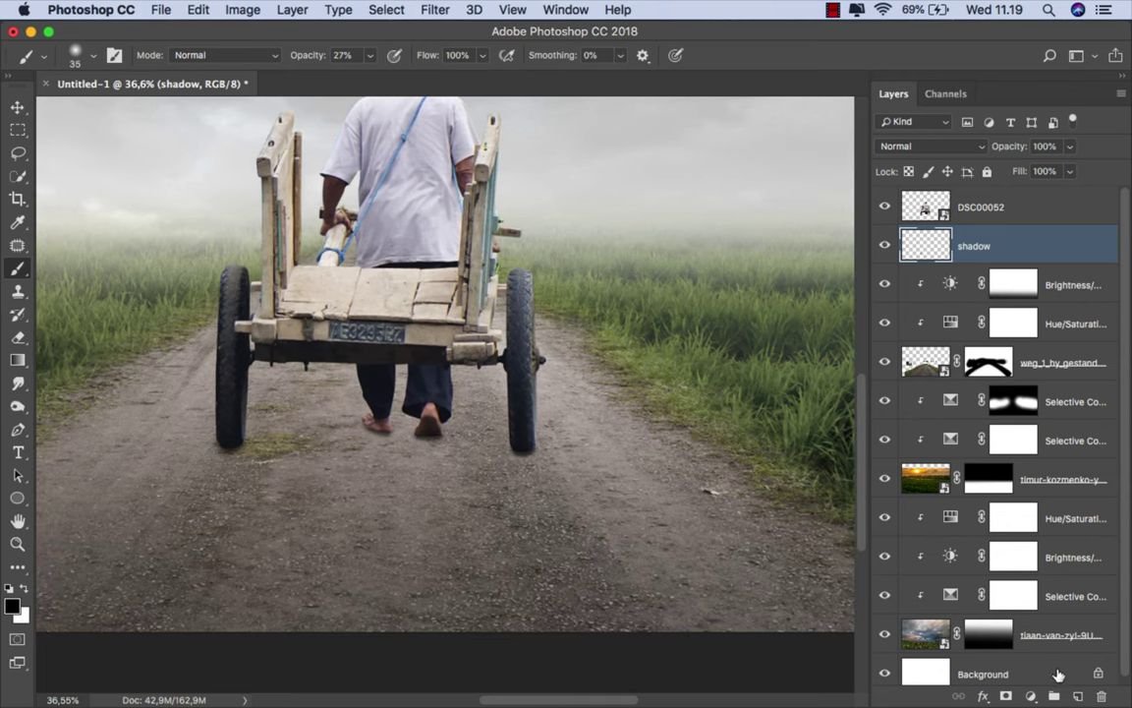
# - Create a 'shadow 2' layer and set a large brush at 10% opacity
pyautogui.click(1076, 695)
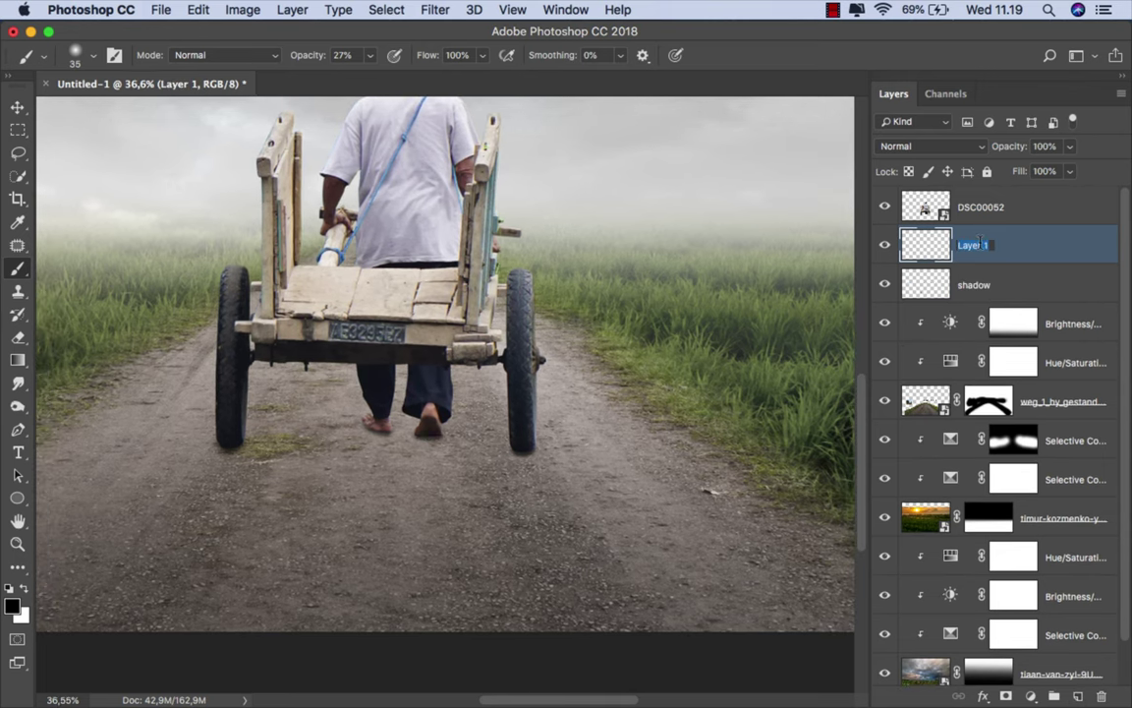
pyautogui.write('shadow 2')
pyautogui.press('Return')
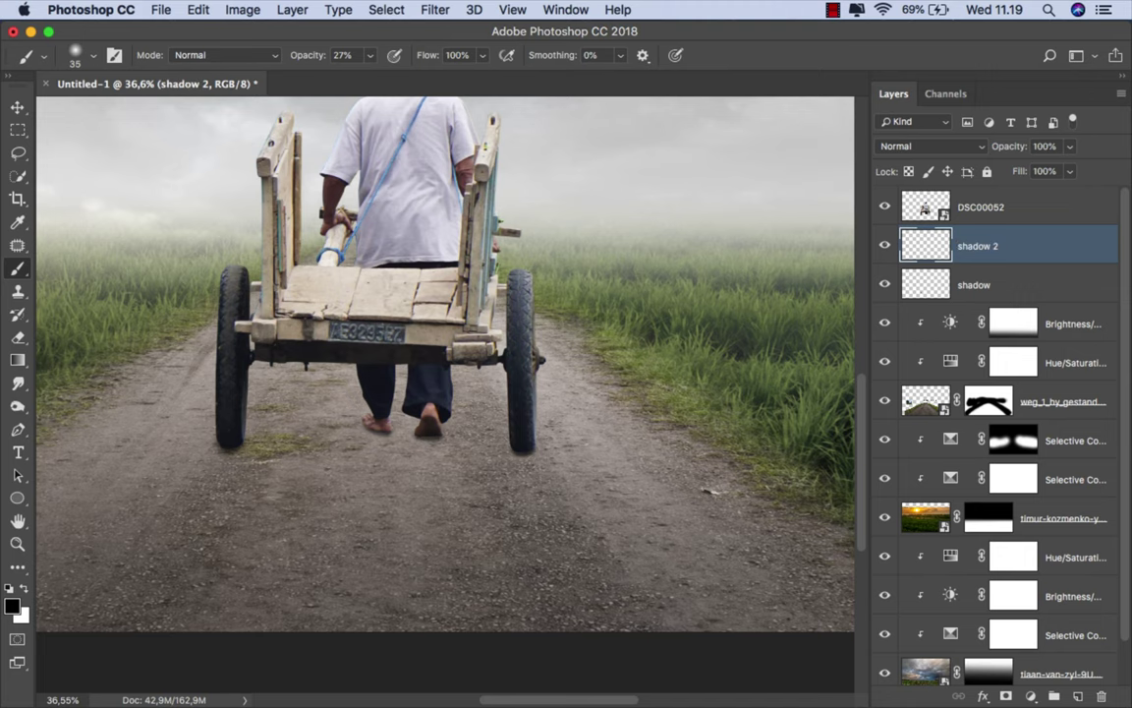
pyautogui.moveTo(383, 447); pyautogui.dragTo(439, 403)
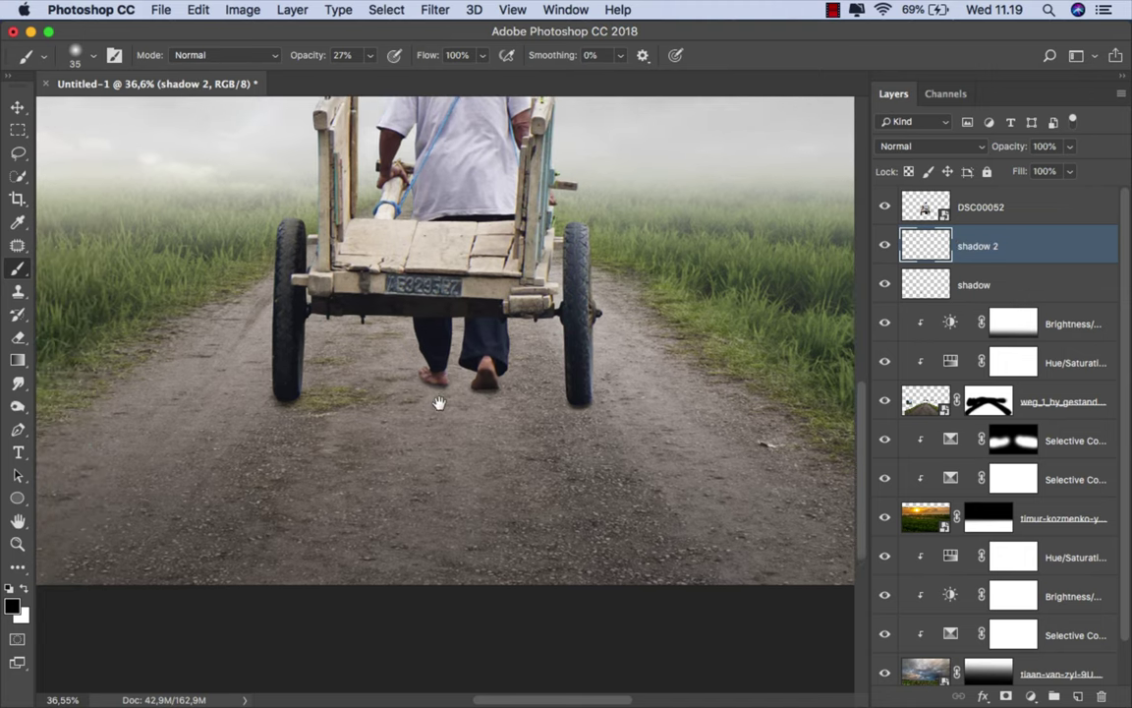
pyautogui.click(369, 56)
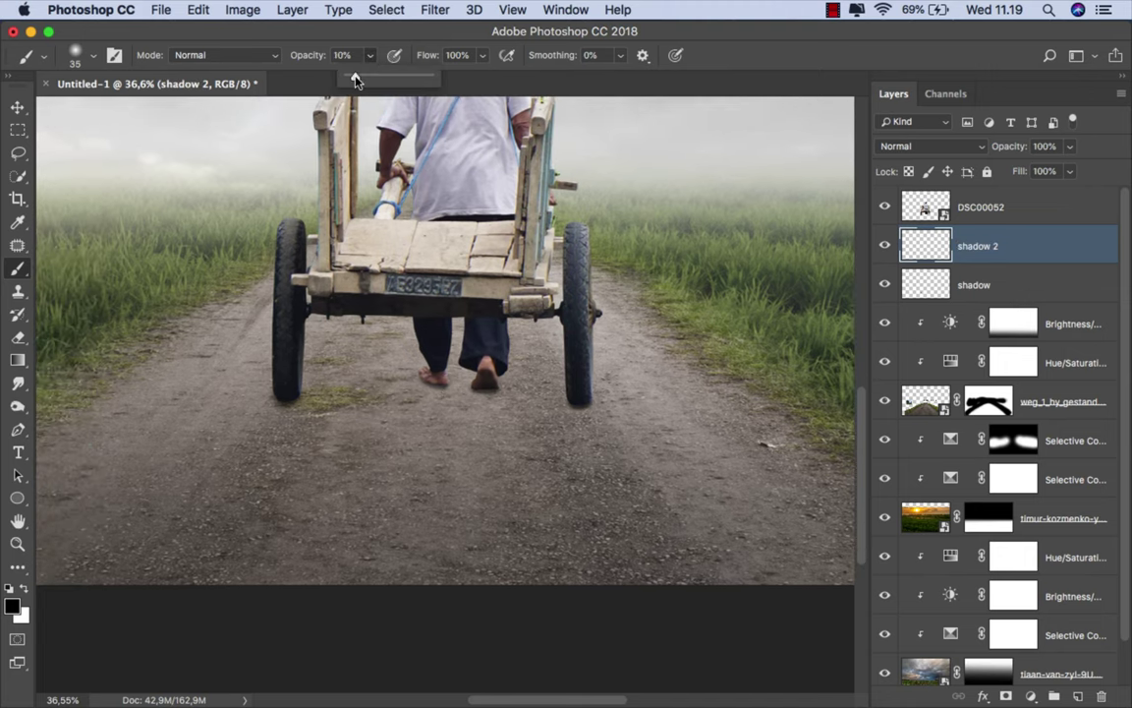
pyautogui.moveTo(268, 403)
pyautogui.mouseDown()
pyautogui.moveTo(286, 402)
pyautogui.moveTo(207, 531)
pyautogui.moveTo(250, 476)
pyautogui.mouseUp()
# - Paint faint shadow streaks down the road below the wheels, cart and feet
pyautogui.moveTo(311, 421)
pyautogui.mouseDown()
pyautogui.moveTo(367, 429)
pyautogui.moveTo(447, 398)
pyautogui.moveTo(484, 405)
pyautogui.moveTo(579, 462)
pyautogui.moveTo(560, 593)
pyautogui.mouseUp()
pyautogui.moveTo(561, 481)
pyautogui.mouseDown()
pyautogui.moveTo(439, 483)
pyautogui.moveTo(260, 427)
pyautogui.mouseUp()
pyautogui.moveTo(261, 428); pyautogui.dragTo(383, 438)
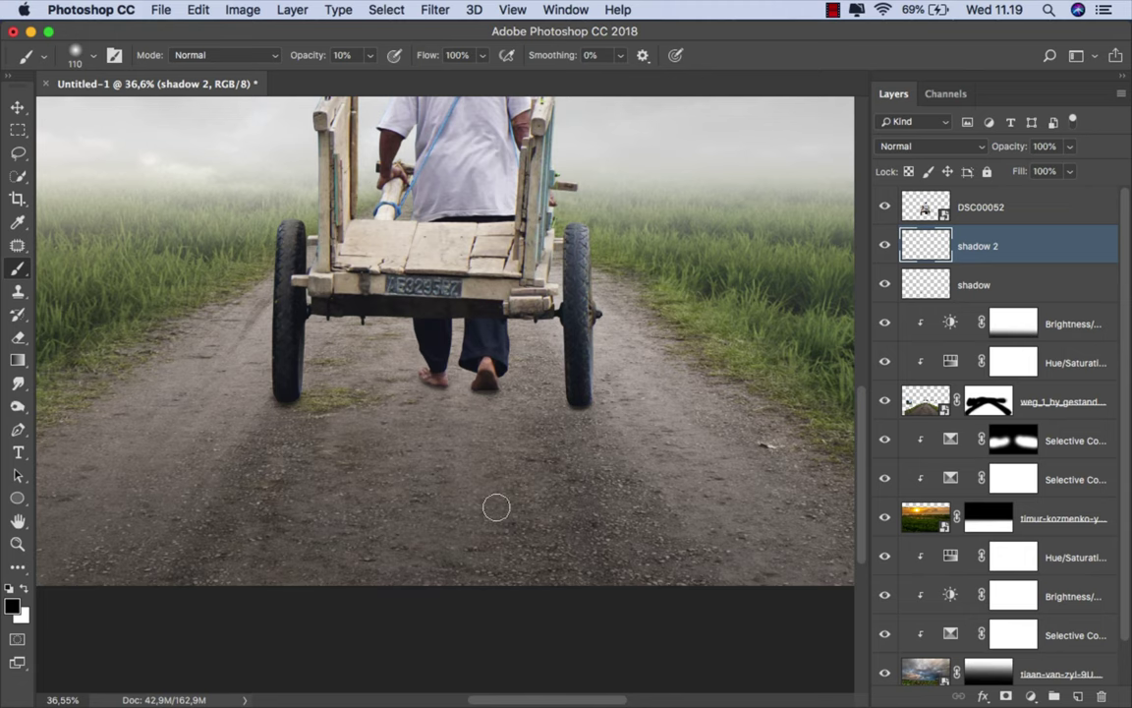
pyautogui.moveTo(495, 508); pyautogui.dragTo(472, 508)
pyautogui.scroll(3, 438, 404)
pyautogui.scroll(-1, 437, 404)
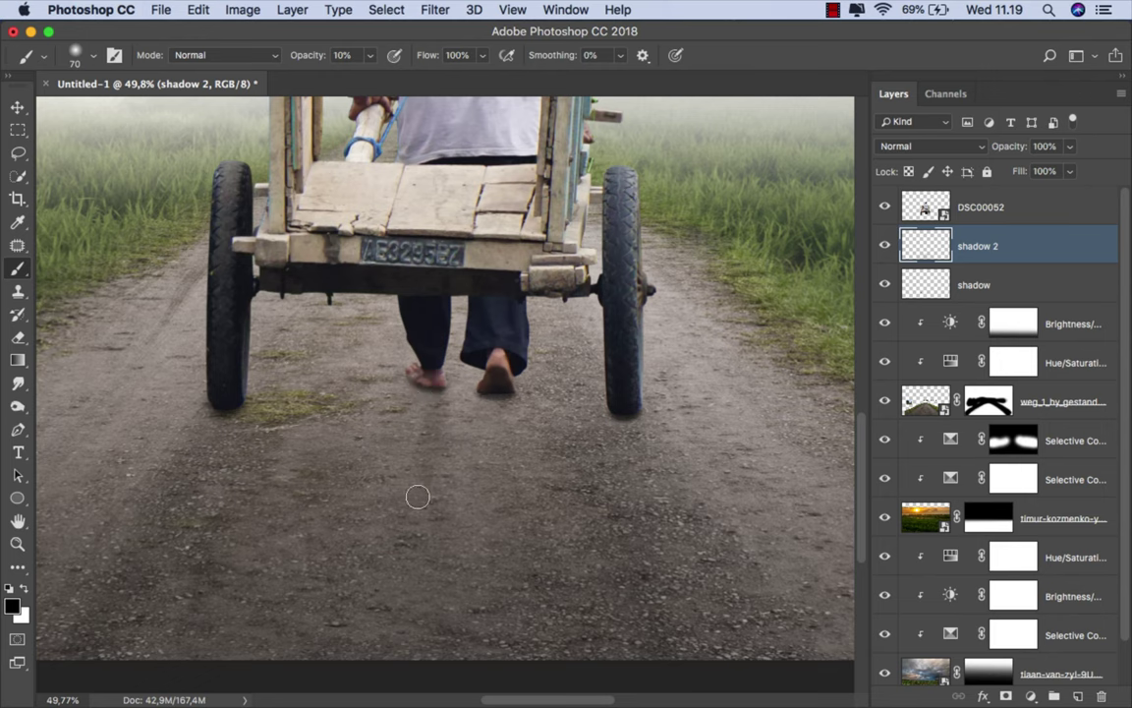
pyautogui.moveTo(495, 386); pyautogui.dragTo(480, 530)
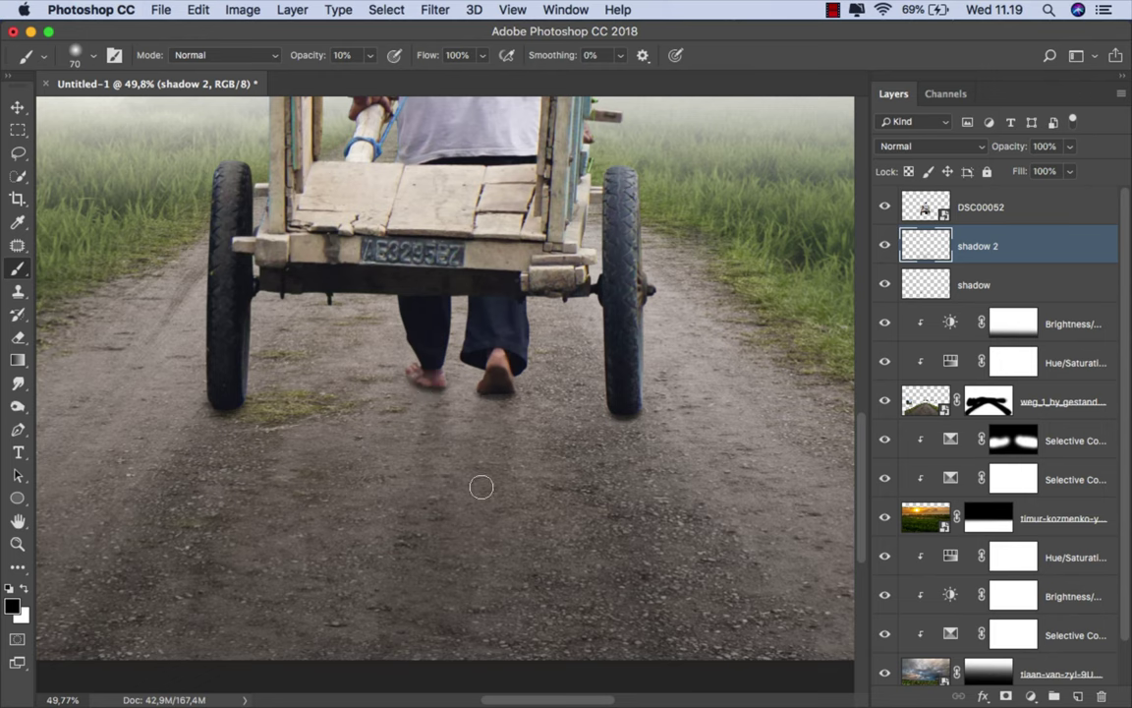
pyautogui.moveTo(481, 487); pyautogui.dragTo(674, 555)
pyautogui.moveTo(370, 577)
pyautogui.mouseDown()
pyautogui.moveTo(251, 622)
pyautogui.moveTo(146, 536)
pyautogui.moveTo(190, 475)
pyautogui.moveTo(160, 589)
pyautogui.mouseUp()
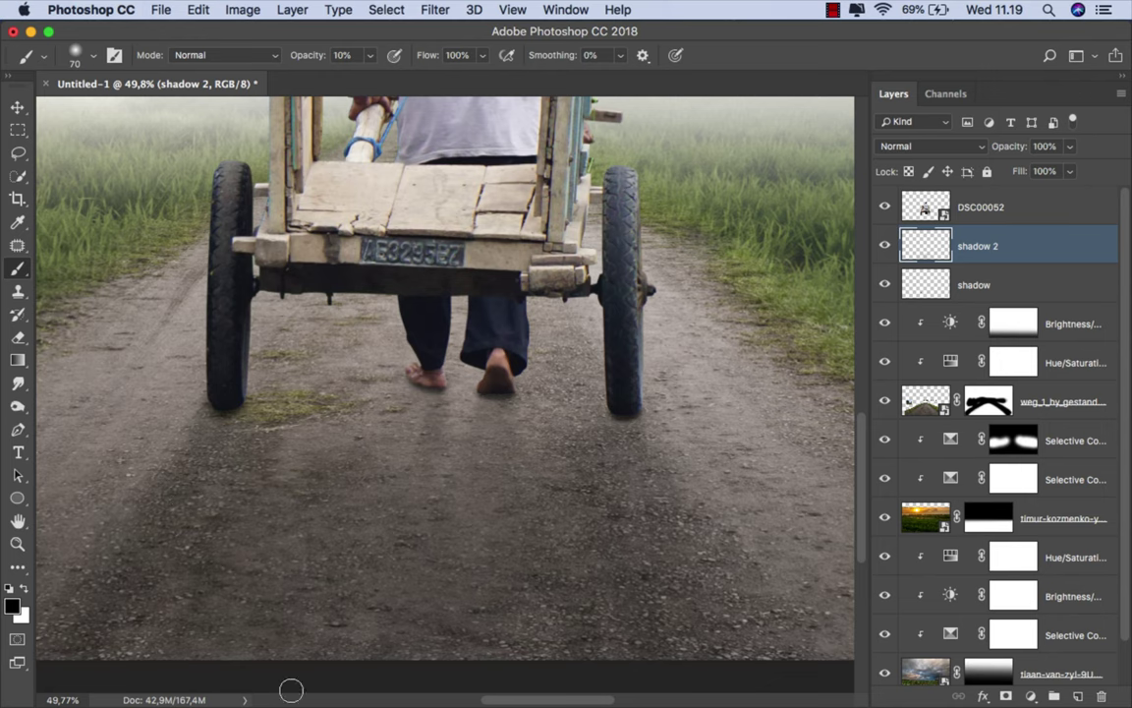
# - Add streaks between the wheels and deepen the road's right side with a 114–125 px brush
pyautogui.scroll(-3, 511, 461)
pyautogui.scroll(-1, 510, 461)
pyautogui.scroll(2, 495, 462)
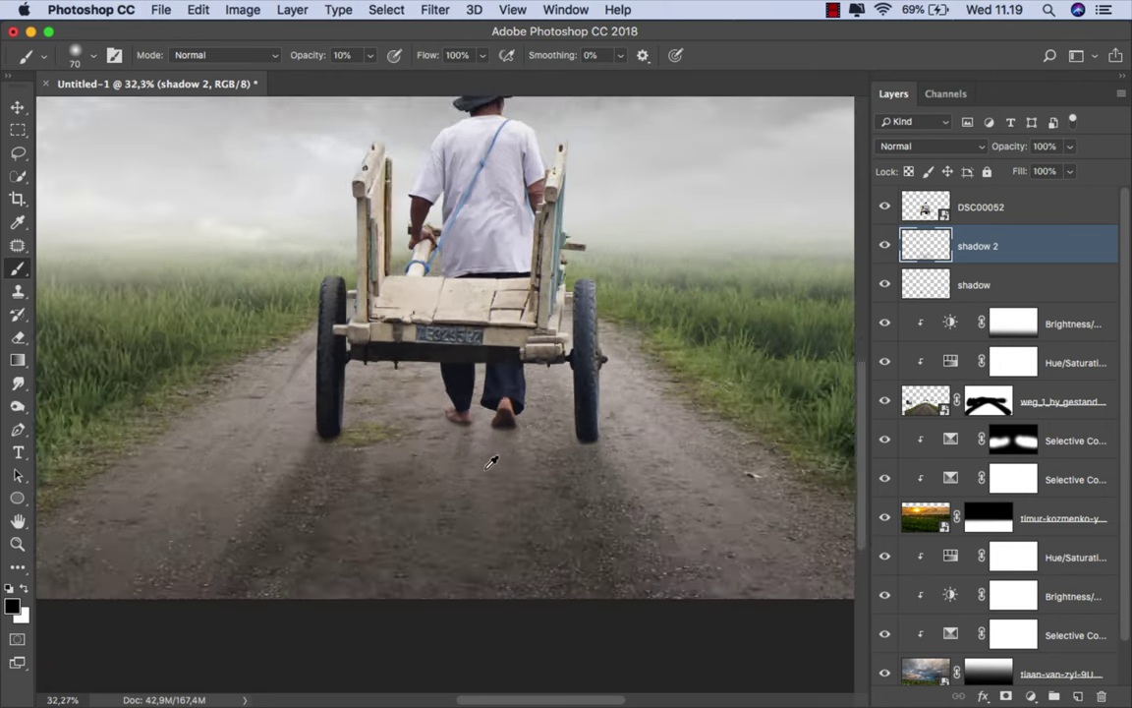
pyautogui.scroll(2, 495, 462)
pyautogui.moveTo(260, 441)
pyautogui.mouseDown()
pyautogui.moveTo(408, 362)
pyautogui.moveTo(513, 399)
pyautogui.moveTo(549, 443)
pyautogui.mouseUp()
pyautogui.moveTo(623, 437); pyautogui.dragTo(518, 450)
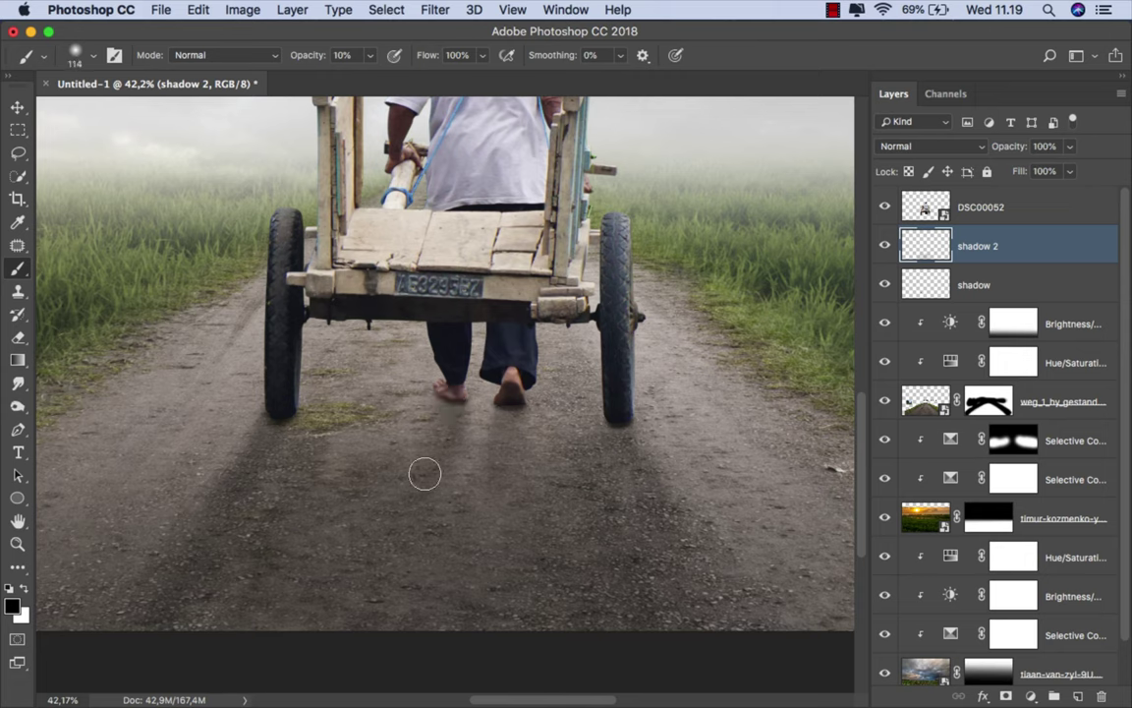
pyautogui.moveTo(526, 493); pyautogui.dragTo(497, 443)
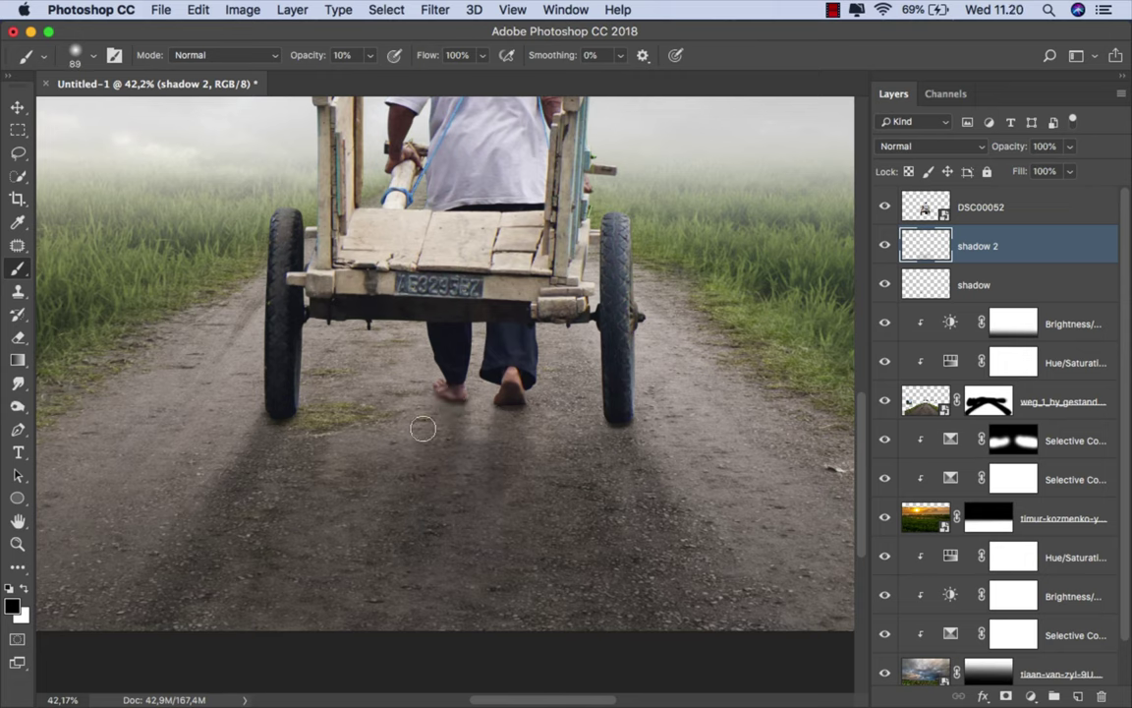
pyautogui.moveTo(693, 580); pyautogui.dragTo(688, 487)
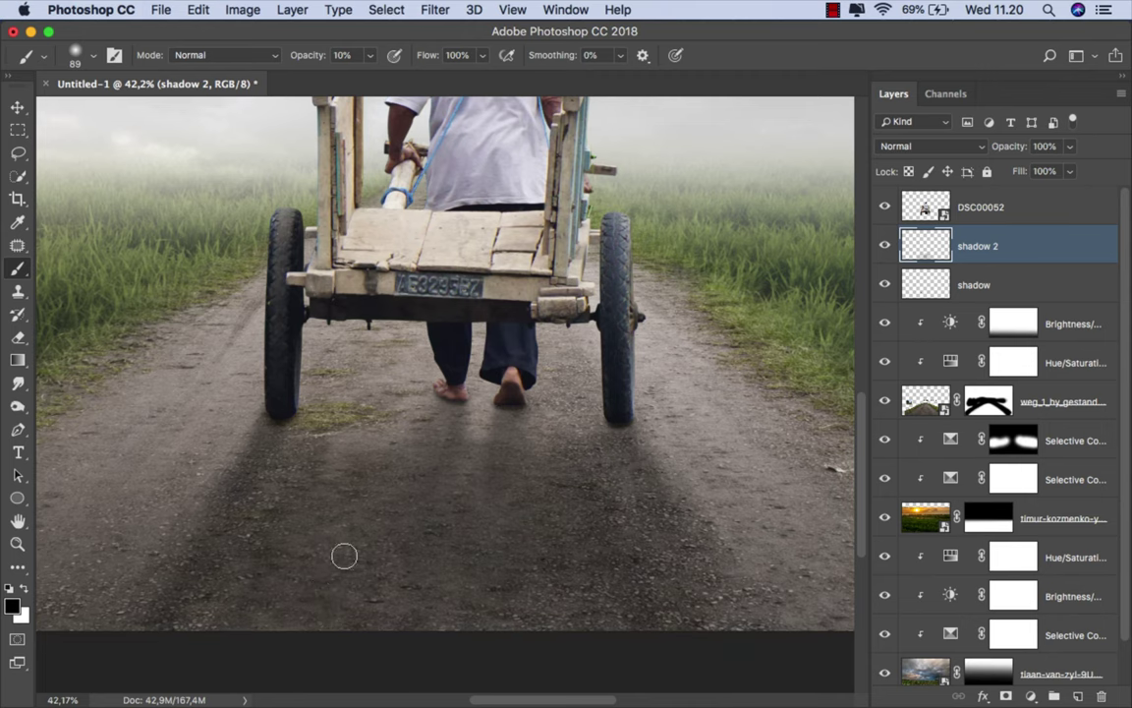
pyautogui.scroll(2, 432, 403)
pyautogui.scroll(2, 430, 404)
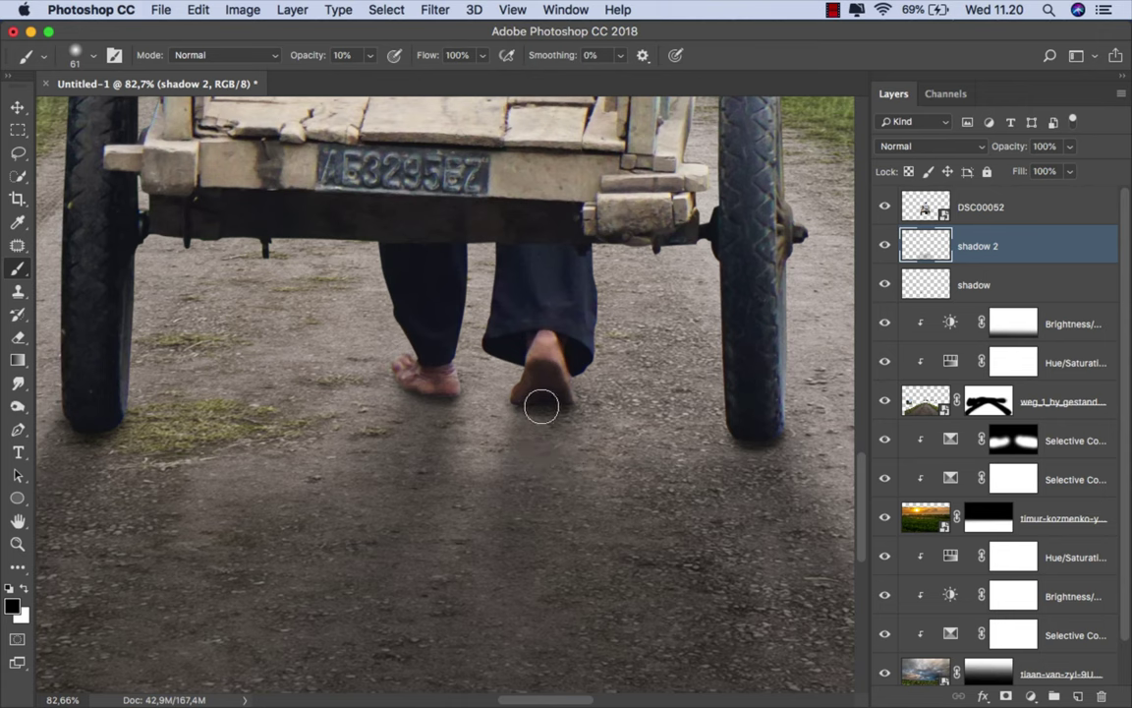
pyautogui.scroll(-3, 498, 453)
pyautogui.moveTo(462, 470); pyautogui.dragTo(434, 475)
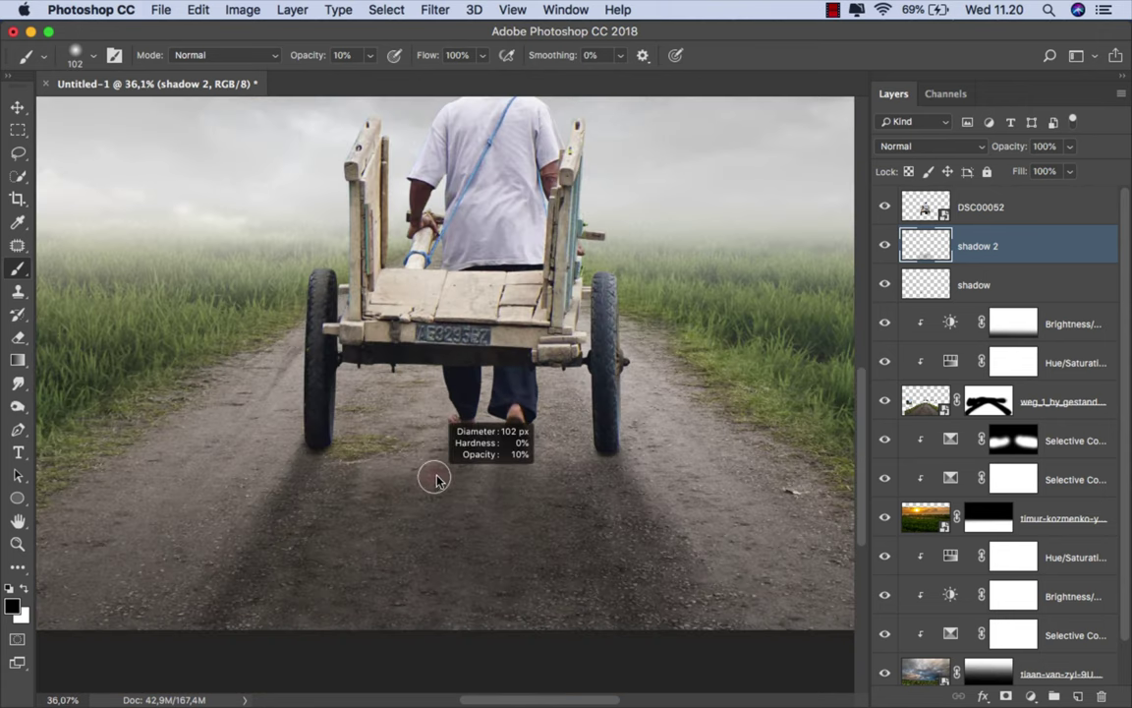
pyautogui.scroll(-1, 405, 477)
pyautogui.scroll(-2, 405, 477)
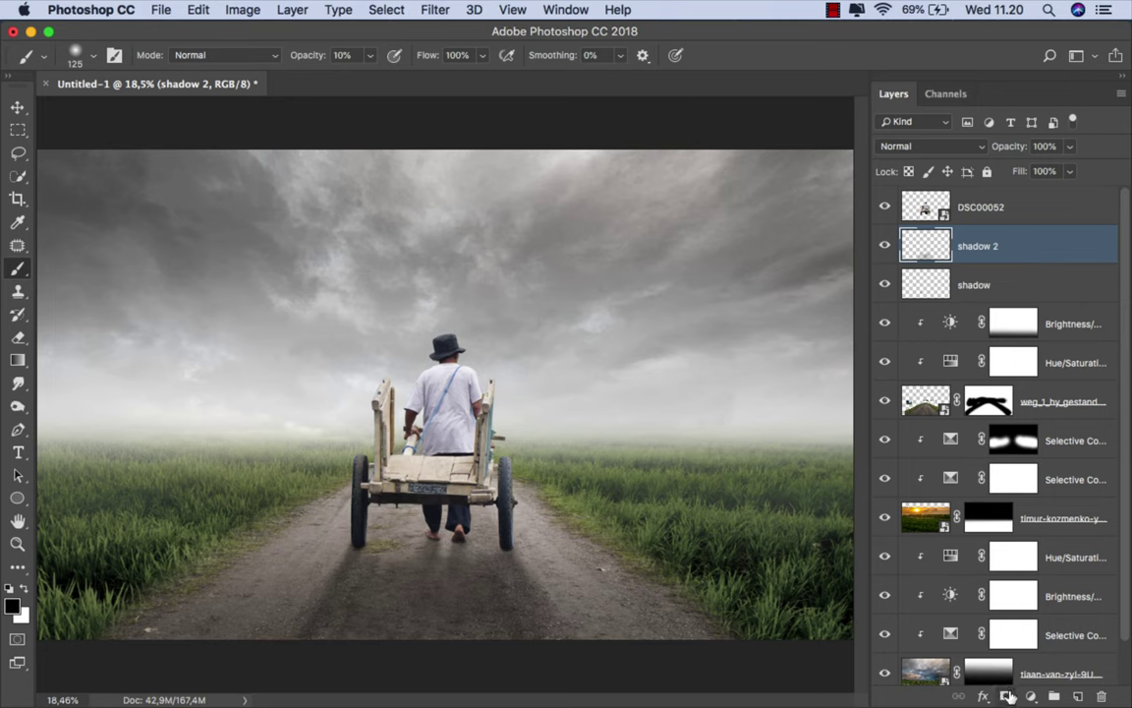
# - Add a mask to shadow 2 and drag a black gradient across it to fade the shadows
pyautogui.click(1008, 696)
pyautogui.click(18, 360)
pyautogui.click(94, 361)
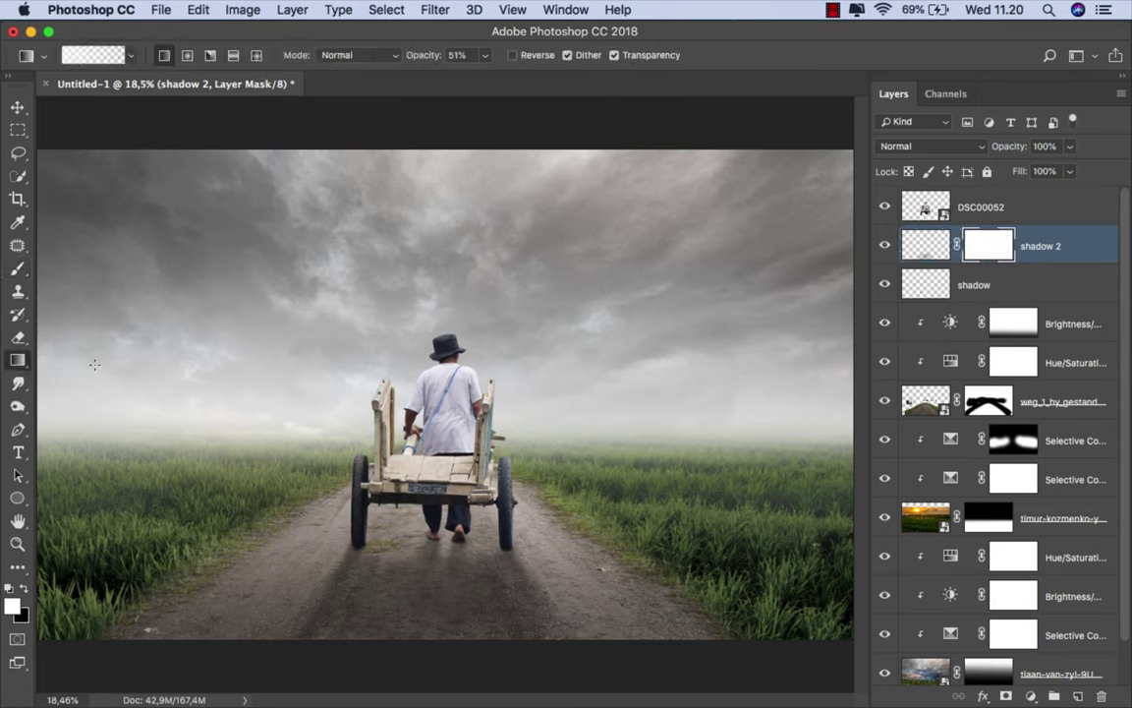
pyautogui.click(27, 589)
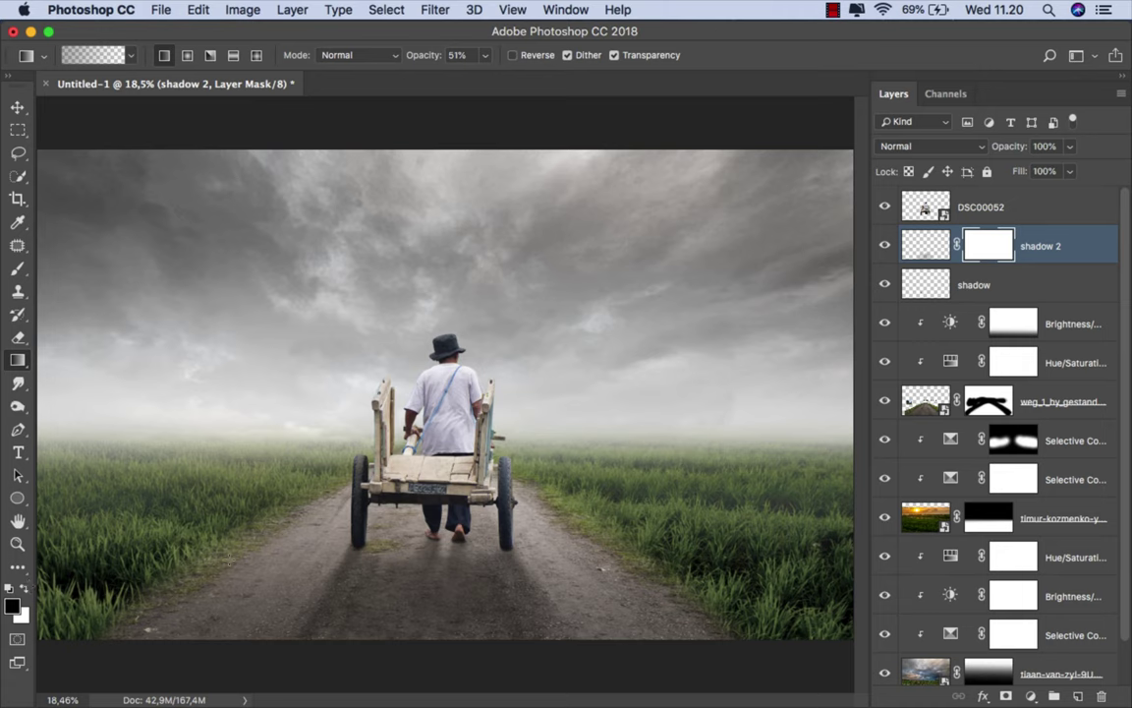
pyautogui.moveTo(433, 566); pyautogui.dragTo(423, 649)
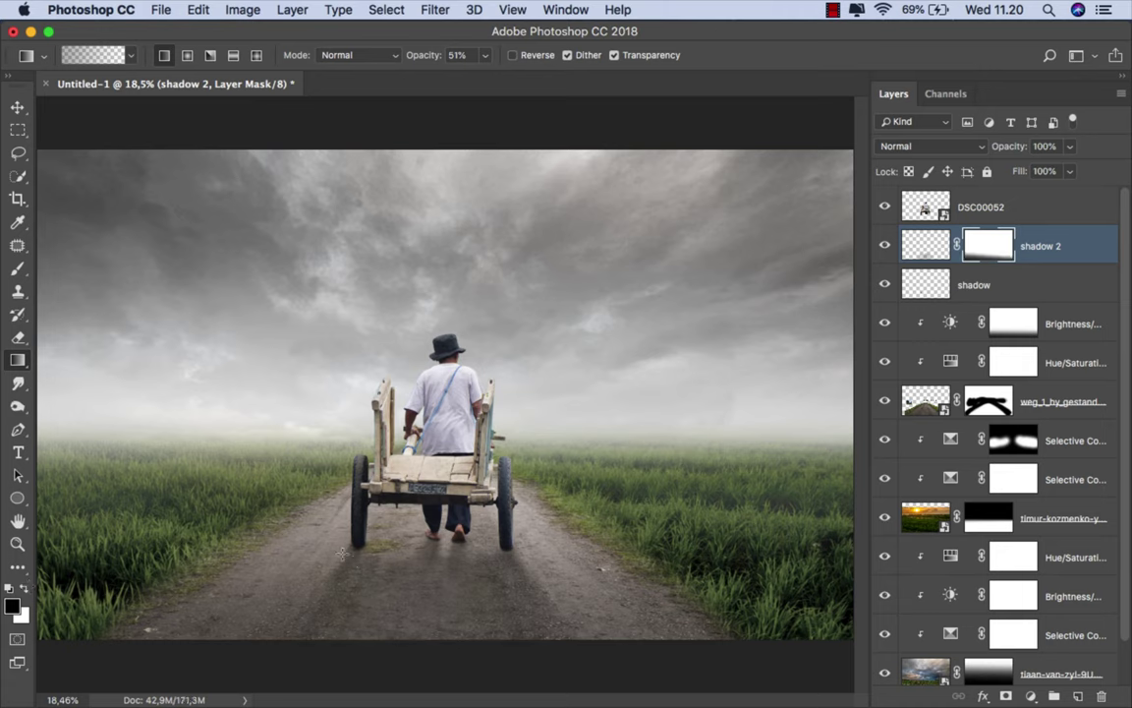
pyautogui.scroll(1, 238, 482)
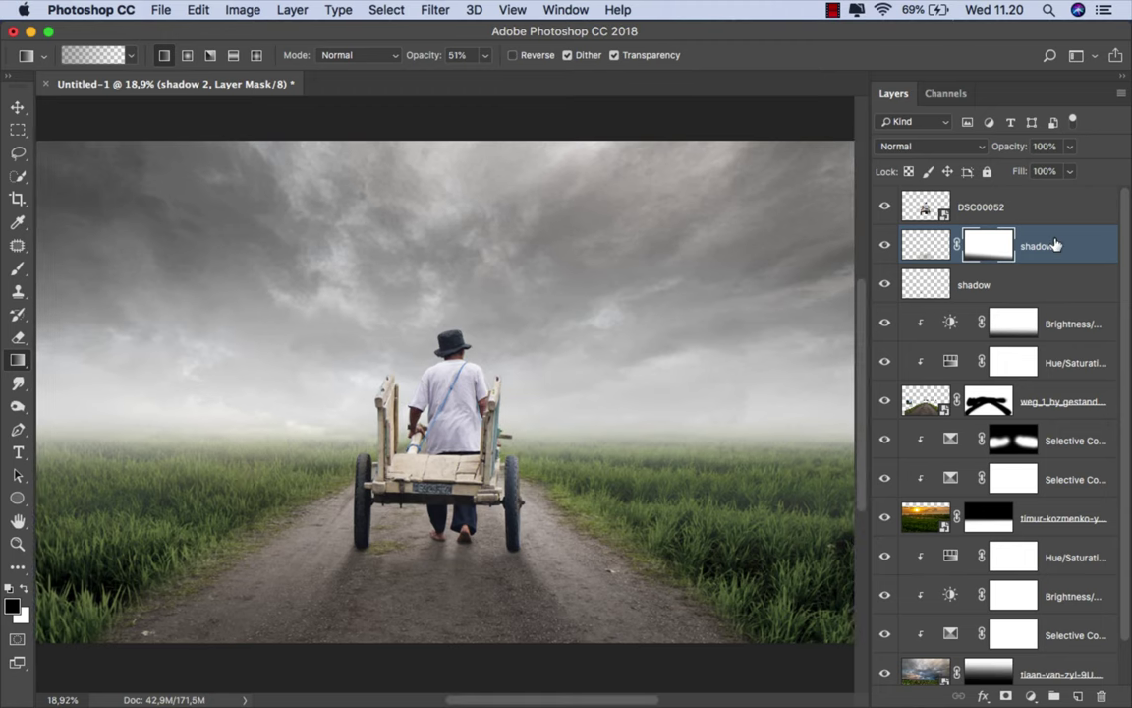
# - Add a new empty layer above DSC00052 and clip it to the subject
pyautogui.press('v')
pyautogui.click(1040, 212)
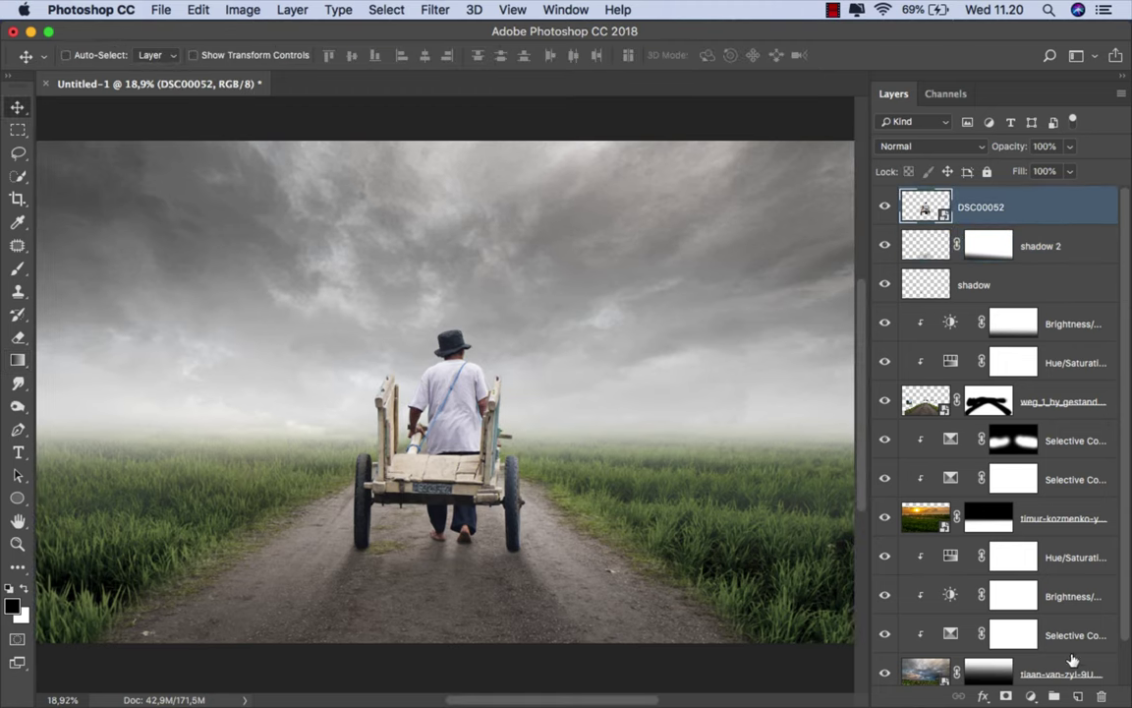
pyautogui.click(1076, 696)
pyautogui.rightClick(983, 206)
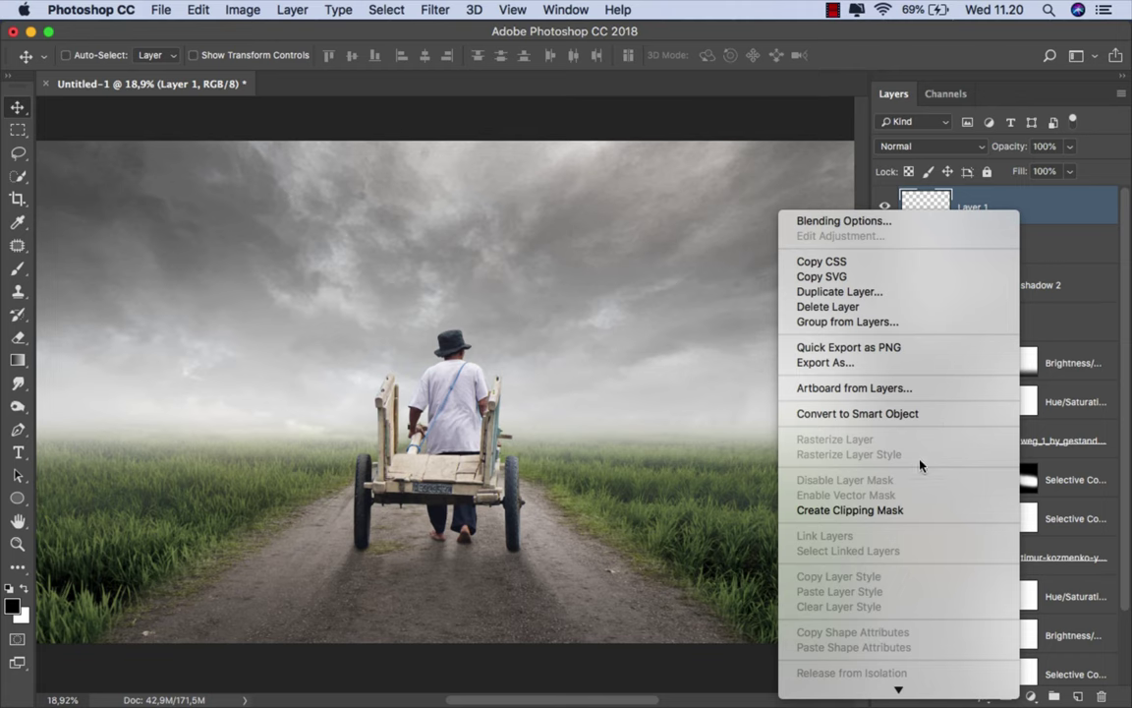
pyautogui.click(898, 510)
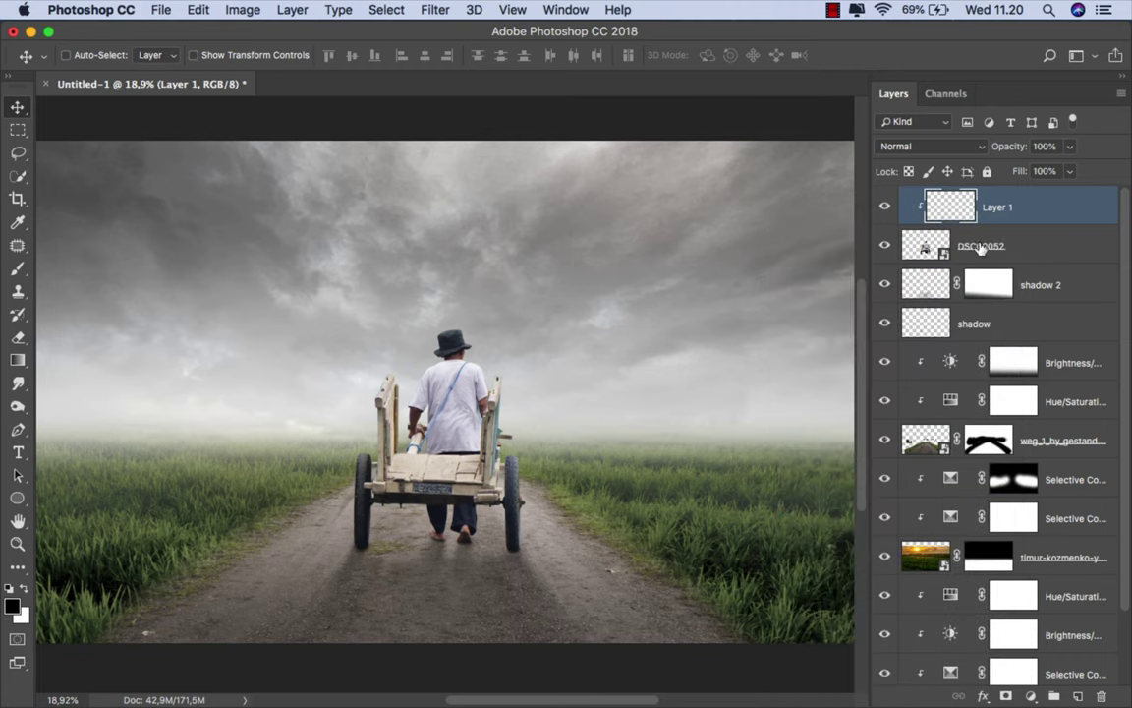
# - Set the Brush to 21% opacity and the new layer to Soft Light blending
pyautogui.click(17, 269)
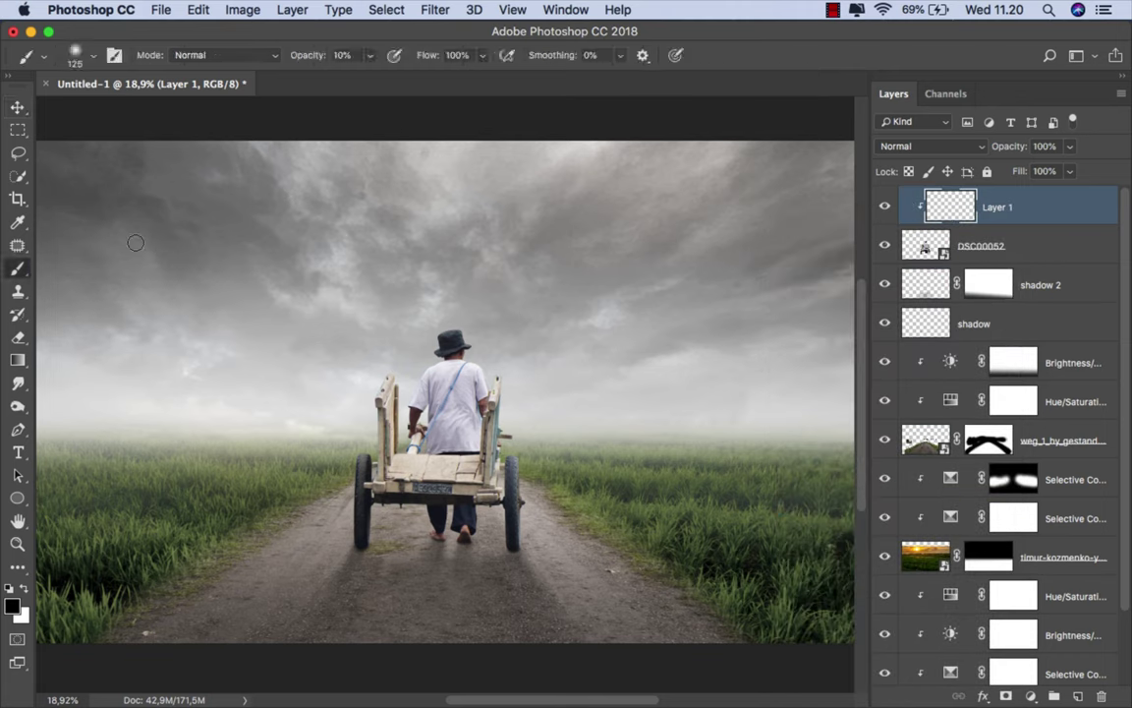
pyautogui.click(369, 55)
pyautogui.moveTo(366, 76); pyautogui.dragTo(378, 76)
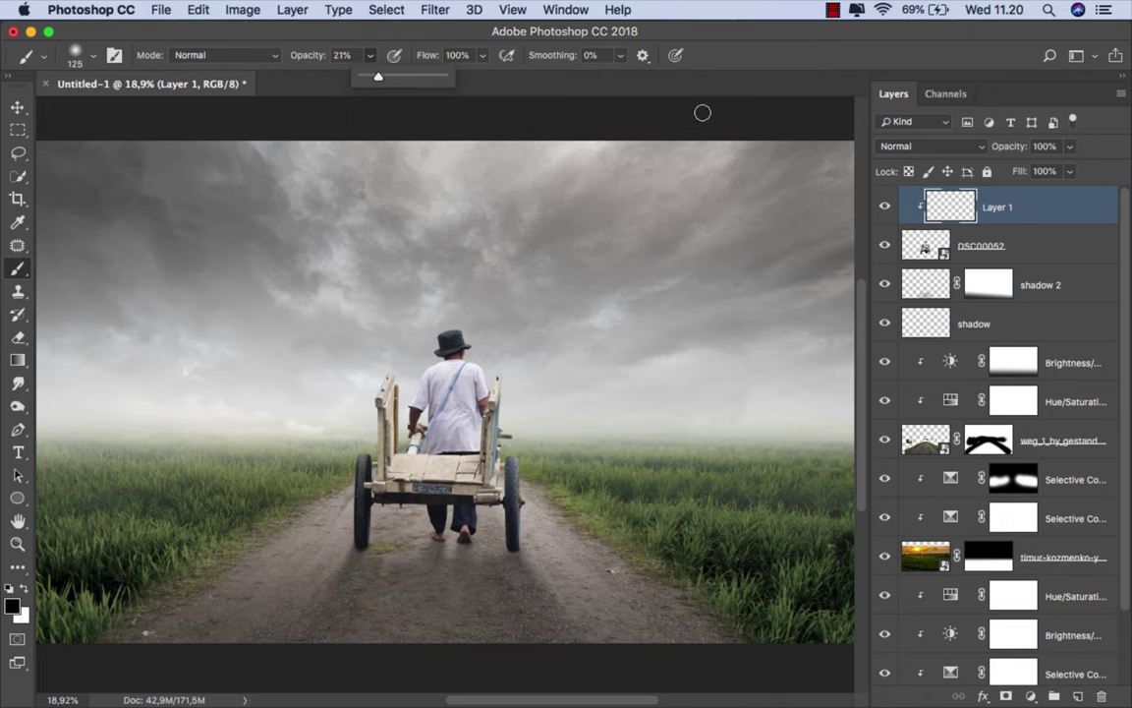
pyautogui.click(896, 146)
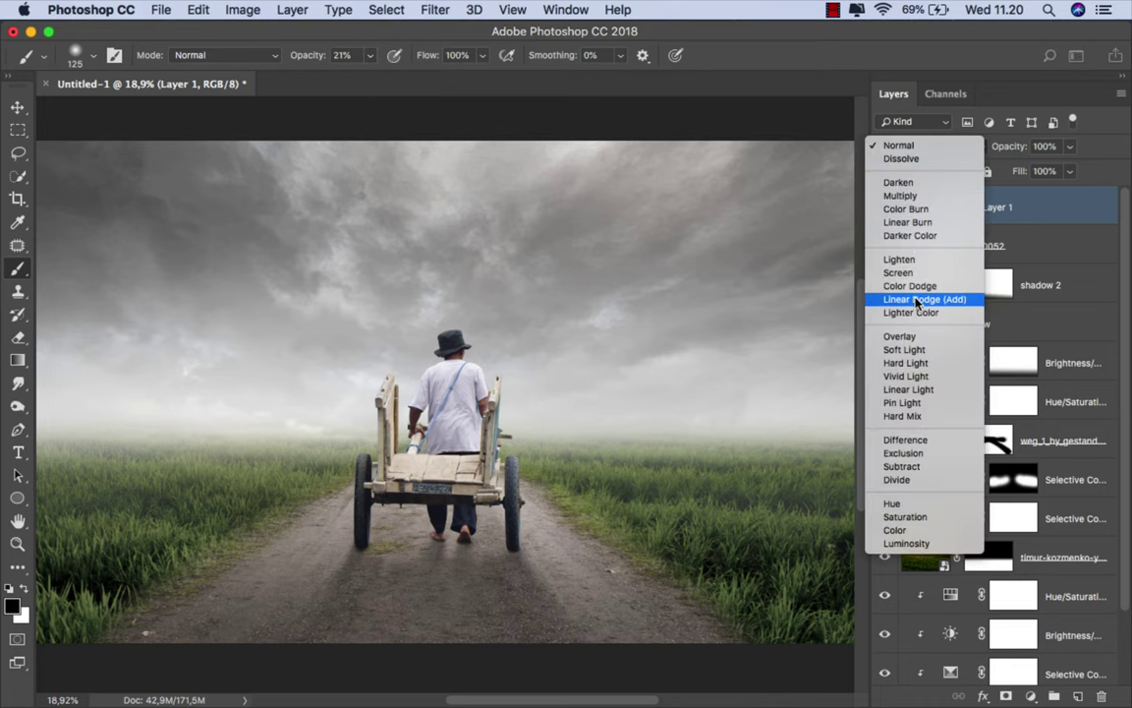
pyautogui.click(916, 349)
# - Zoom in, size the soft black brush to about 245, and darken the shirt's sleeve edge
pyautogui.scroll(3, 435, 510)
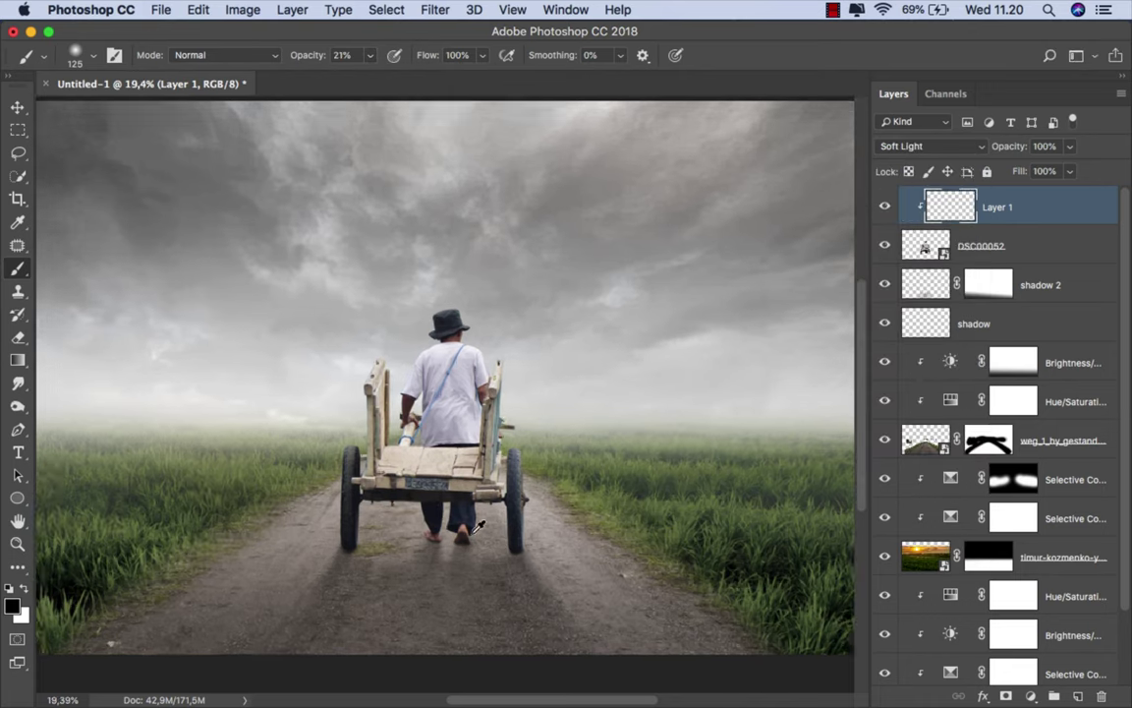
pyautogui.scroll(3, 435, 509)
pyautogui.scroll(2, 435, 509)
pyautogui.scroll(2, 435, 509)
pyautogui.moveTo(432, 536); pyautogui.dragTo(467, 535)
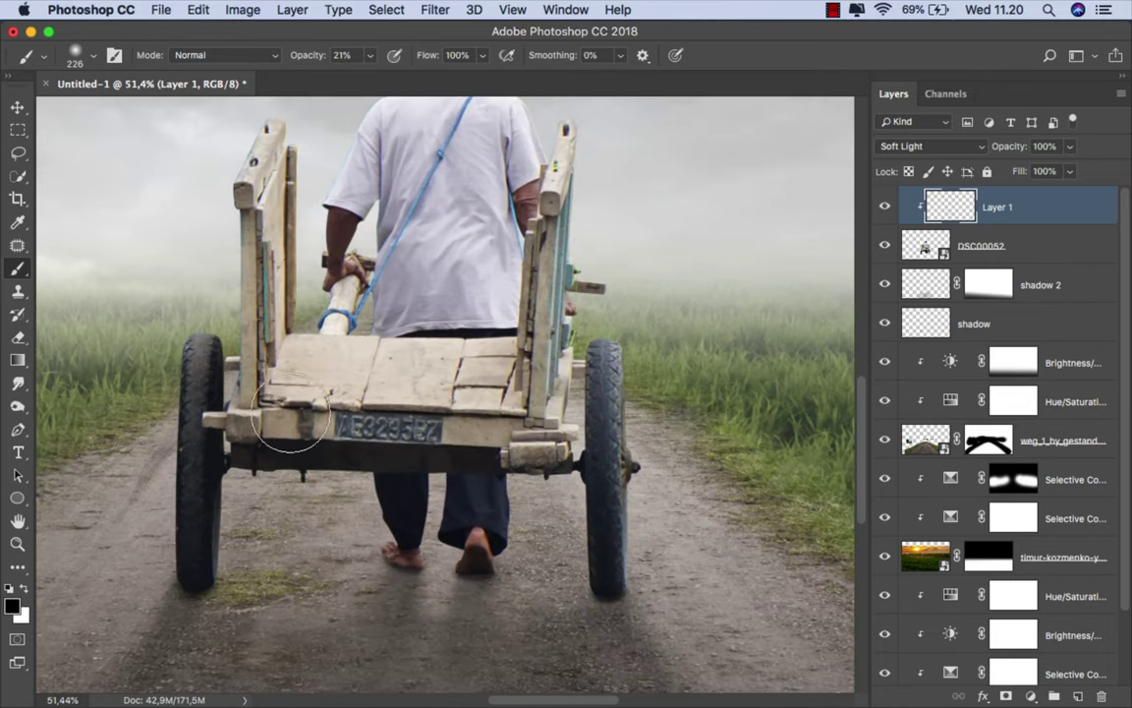
pyautogui.moveTo(393, 423); pyautogui.dragTo(437, 423)
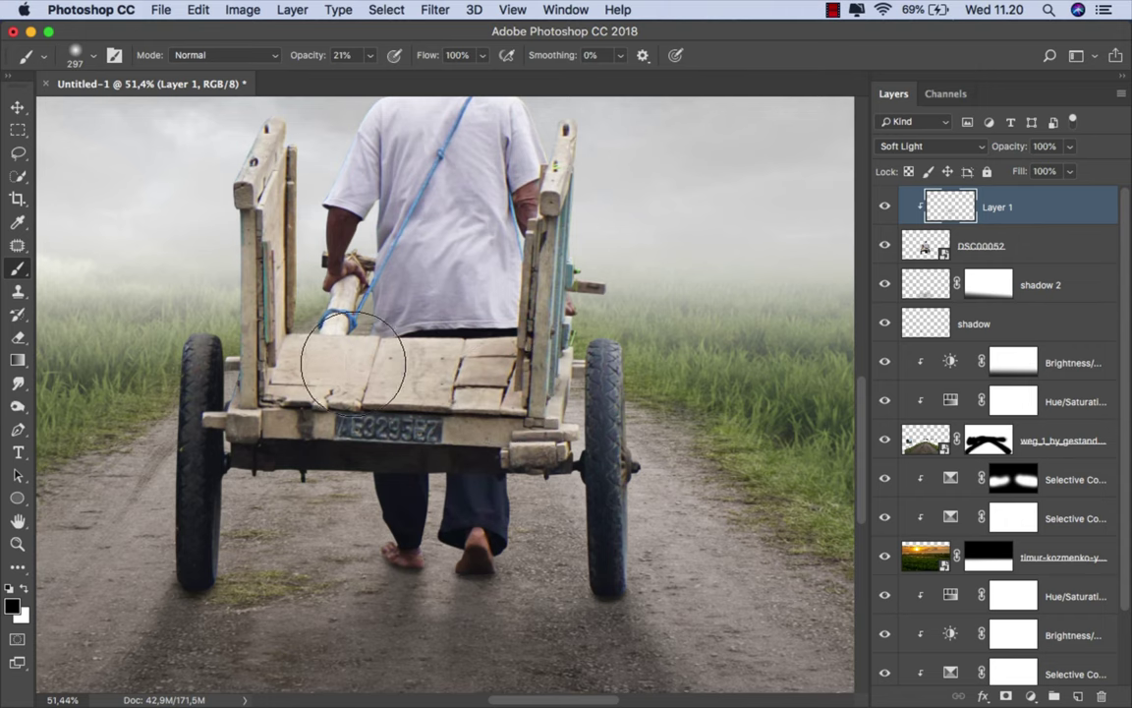
pyautogui.scroll(1, 221, 162)
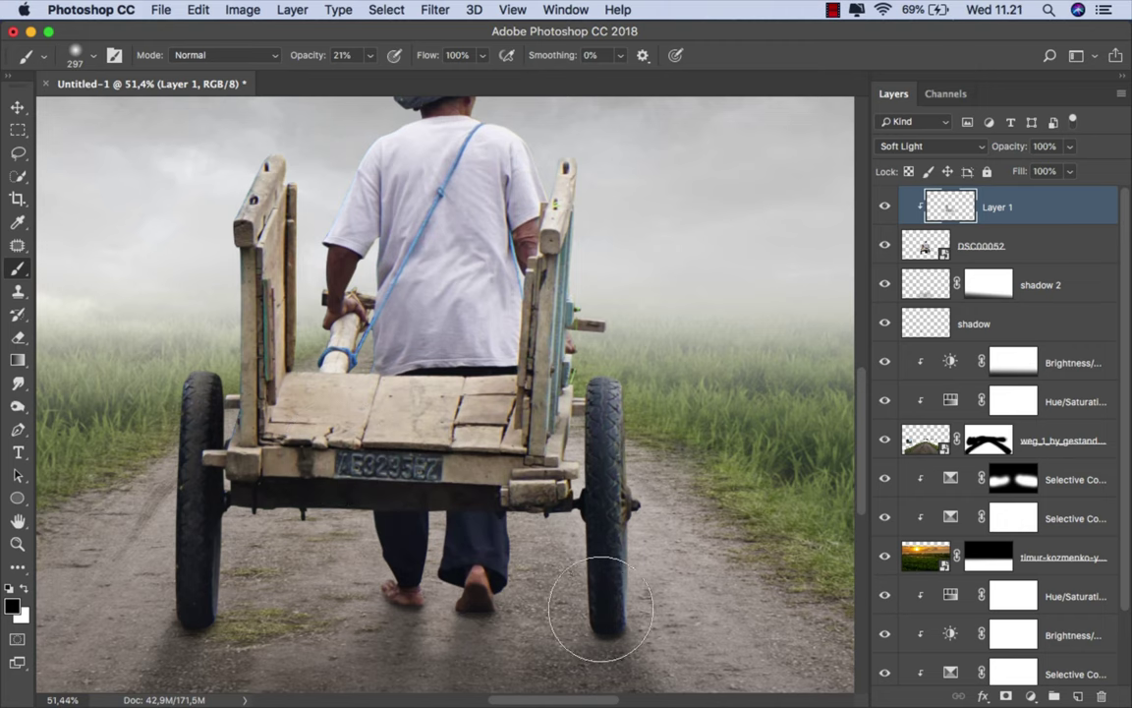
pyautogui.scroll(3, 568, 488)
pyautogui.press('[')
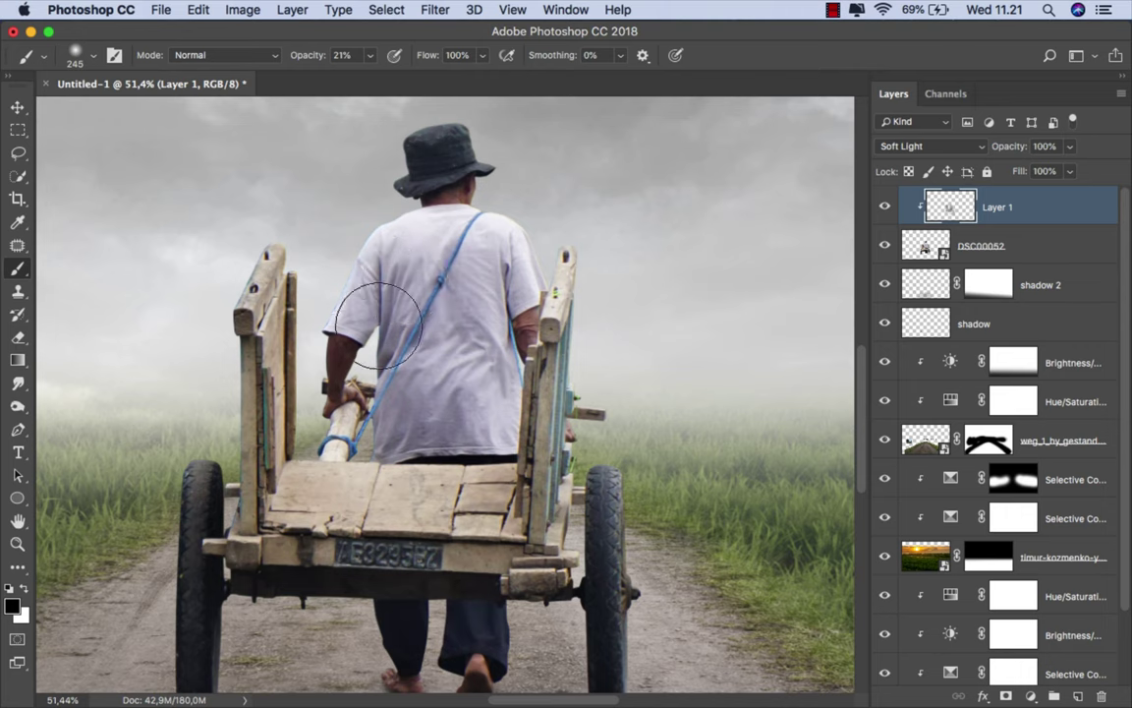
pyautogui.moveTo(442, 246)
pyautogui.mouseDown()
pyautogui.moveTo(452, 447)
pyautogui.moveTo(312, 491)
pyautogui.mouseUp()
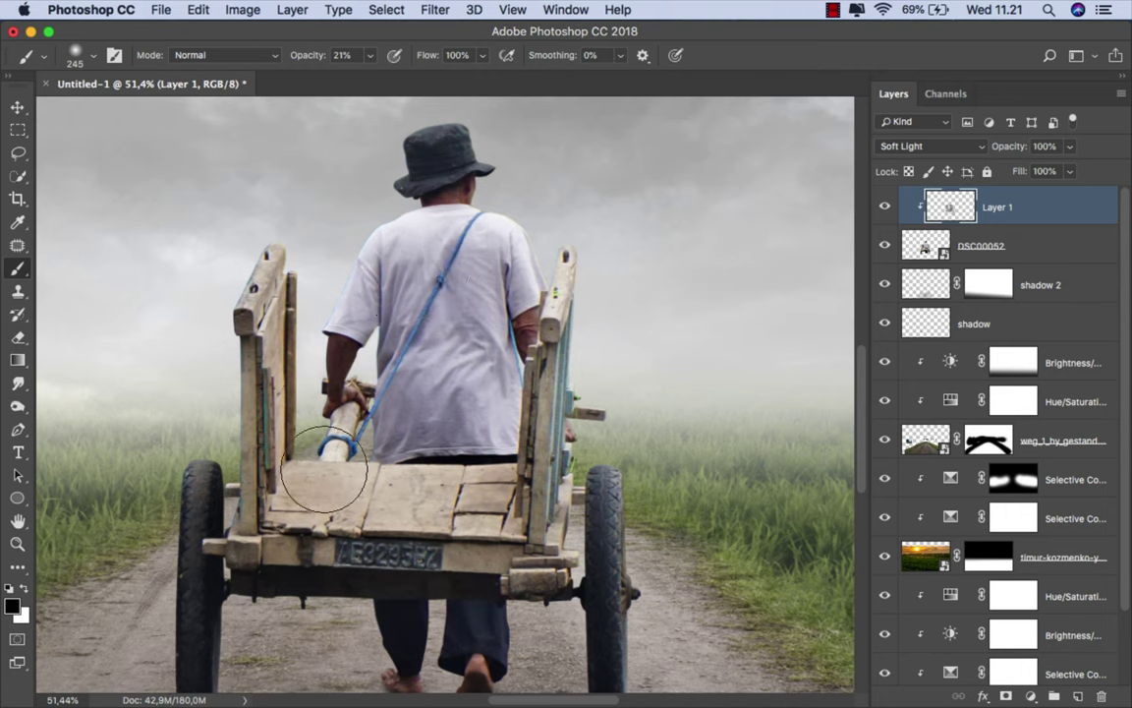
# - Resize the brush to about 198 and darken the area around the left wheel
pyautogui.scroll(3, 443, 447)
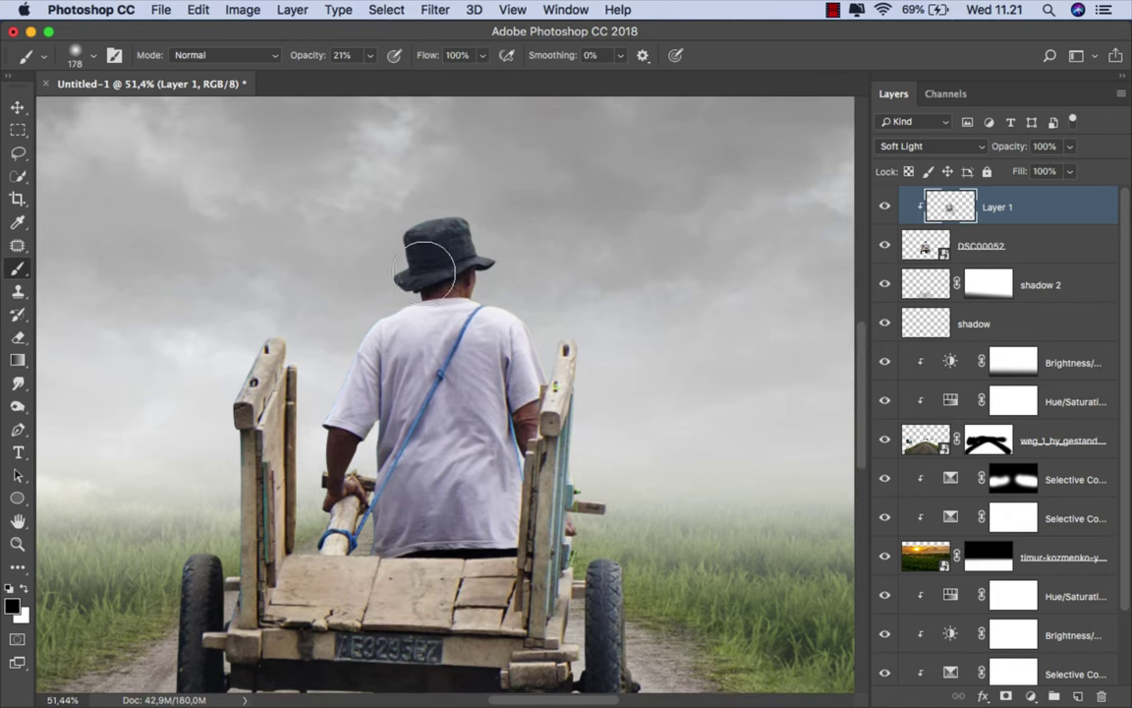
pyautogui.press('[')
pyautogui.press('[')
pyautogui.press('[')
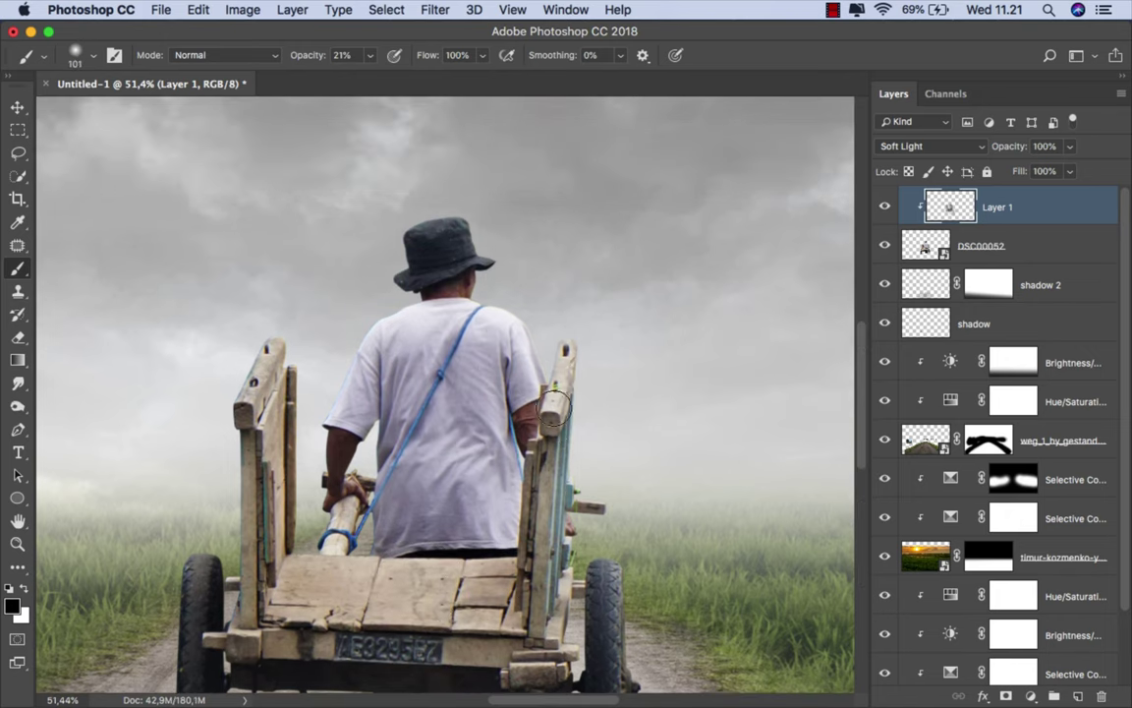
pyautogui.press(']')
pyautogui.scroll(-3, 542, 568)
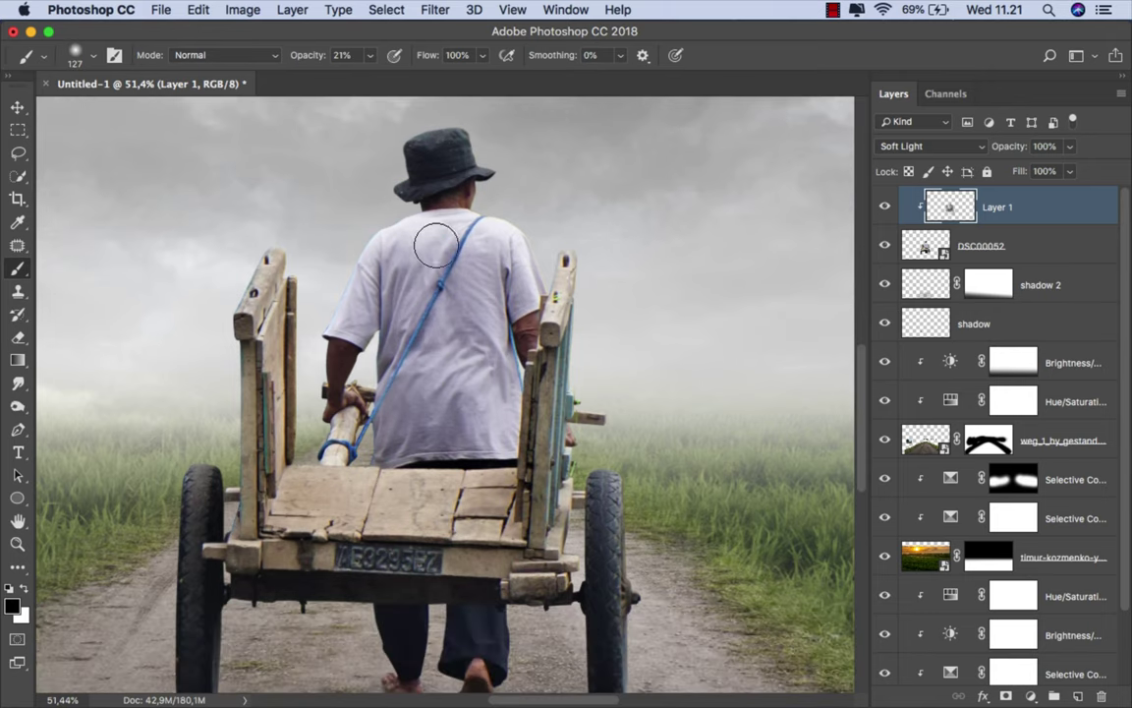
pyautogui.scroll(-2, 467, 503)
pyautogui.press(']')
pyautogui.press(']')
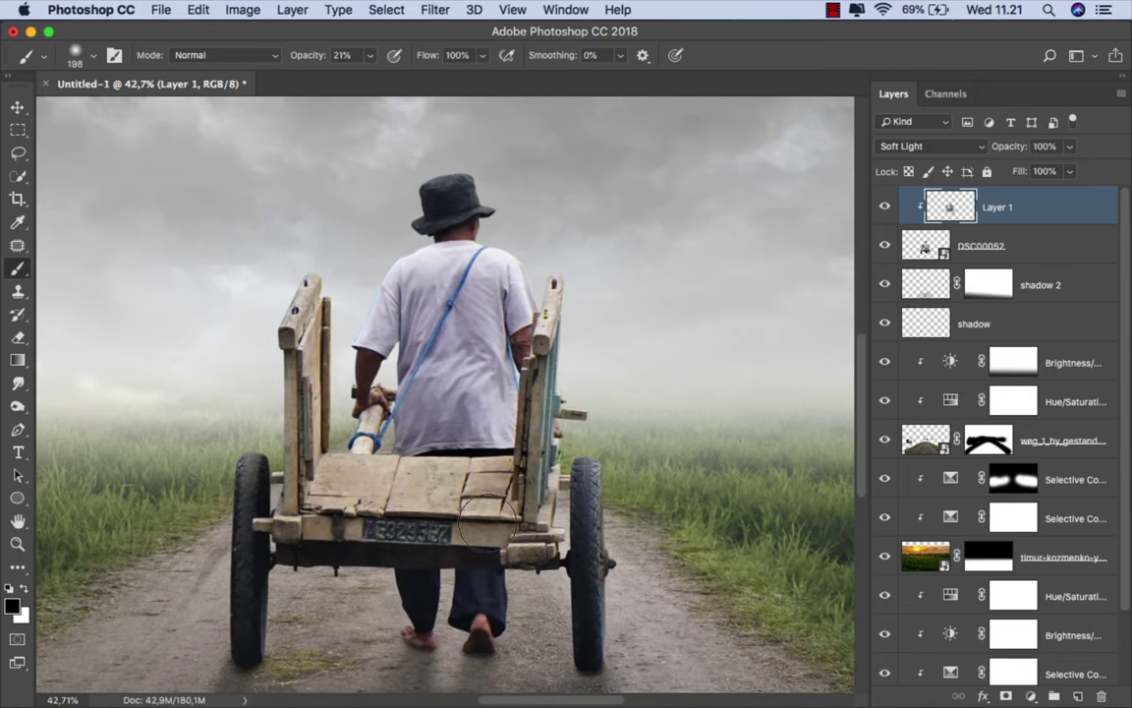
pyautogui.scroll(-2, 462, 551)
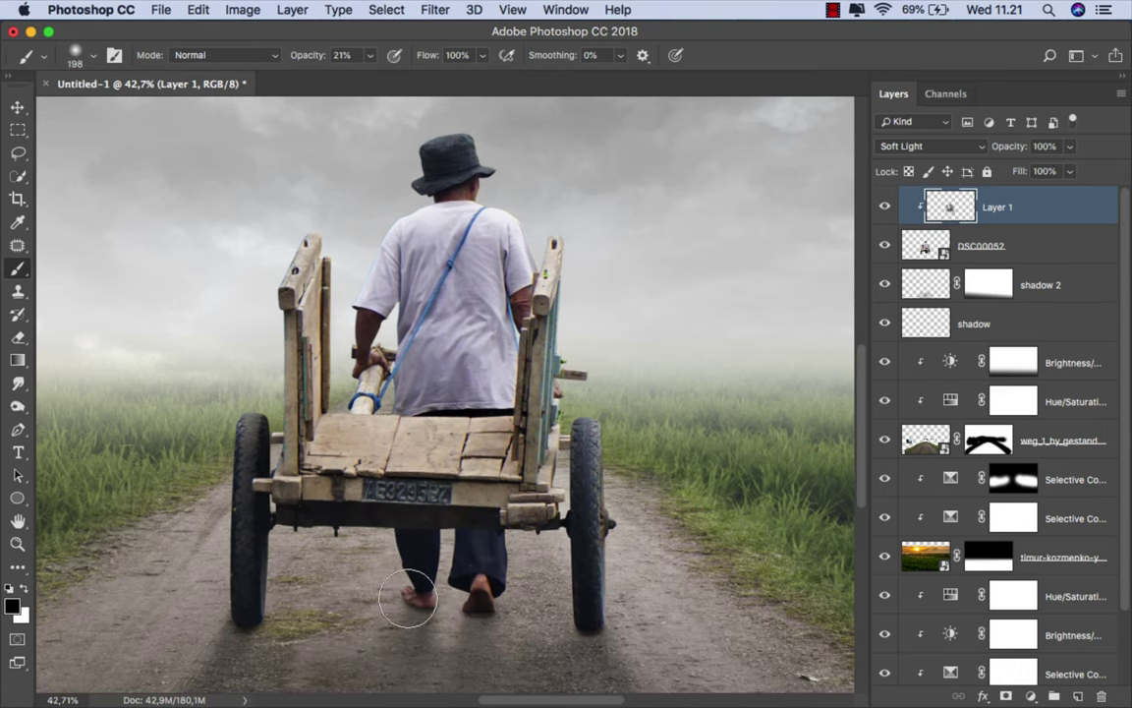
pyautogui.scroll(-1, 519, 519)
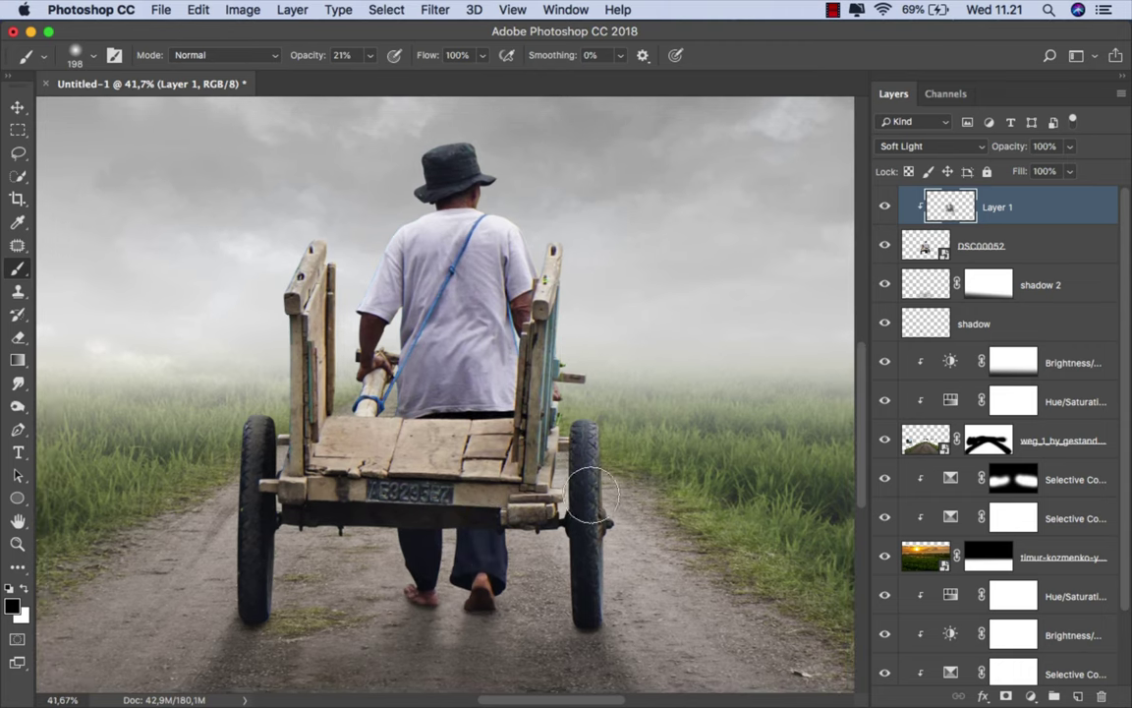
pyautogui.moveTo(239, 472); pyautogui.dragTo(258, 521)
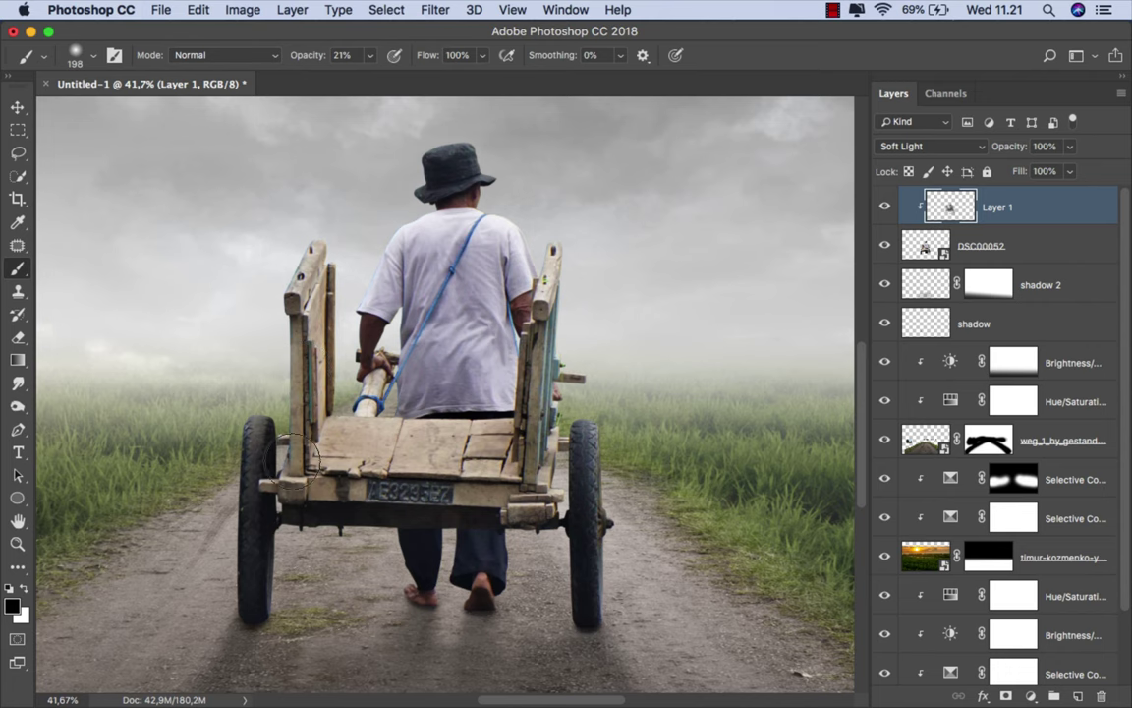
pyautogui.scroll(-2, 324, 468)
# - Toggle Layer 1's visibility to compare the image with and without the shading
pyautogui.click(885, 210)
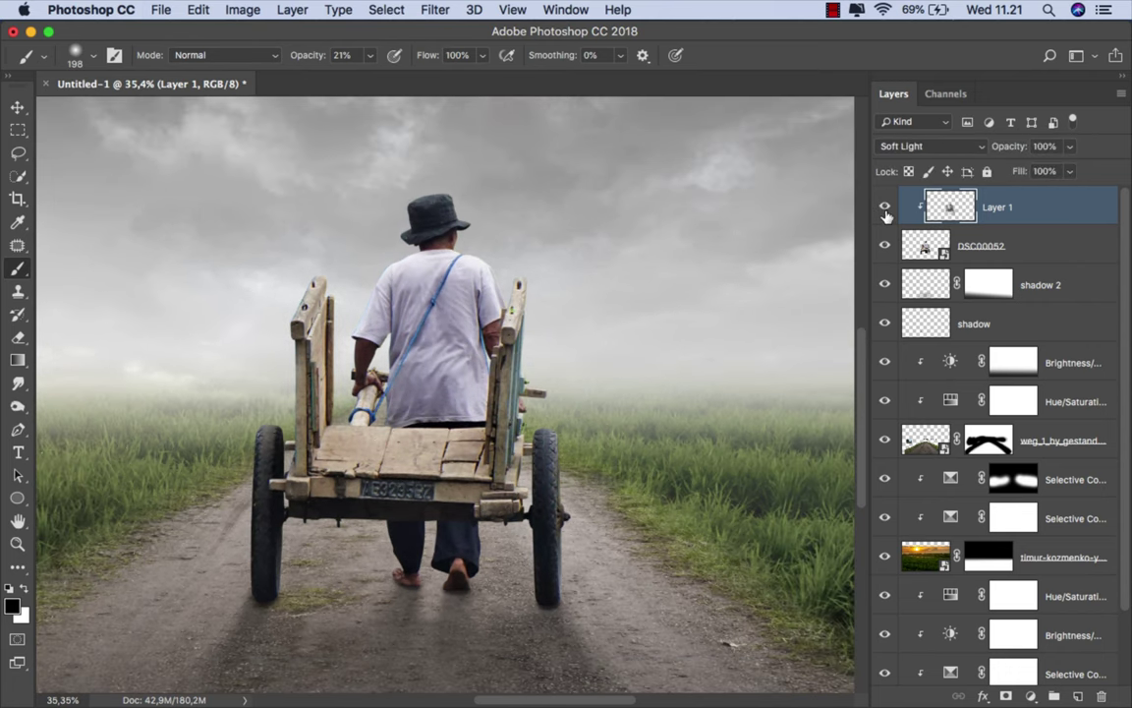
pyautogui.scroll(-2, 710, 297)
pyautogui.scroll(-1, 710, 297)
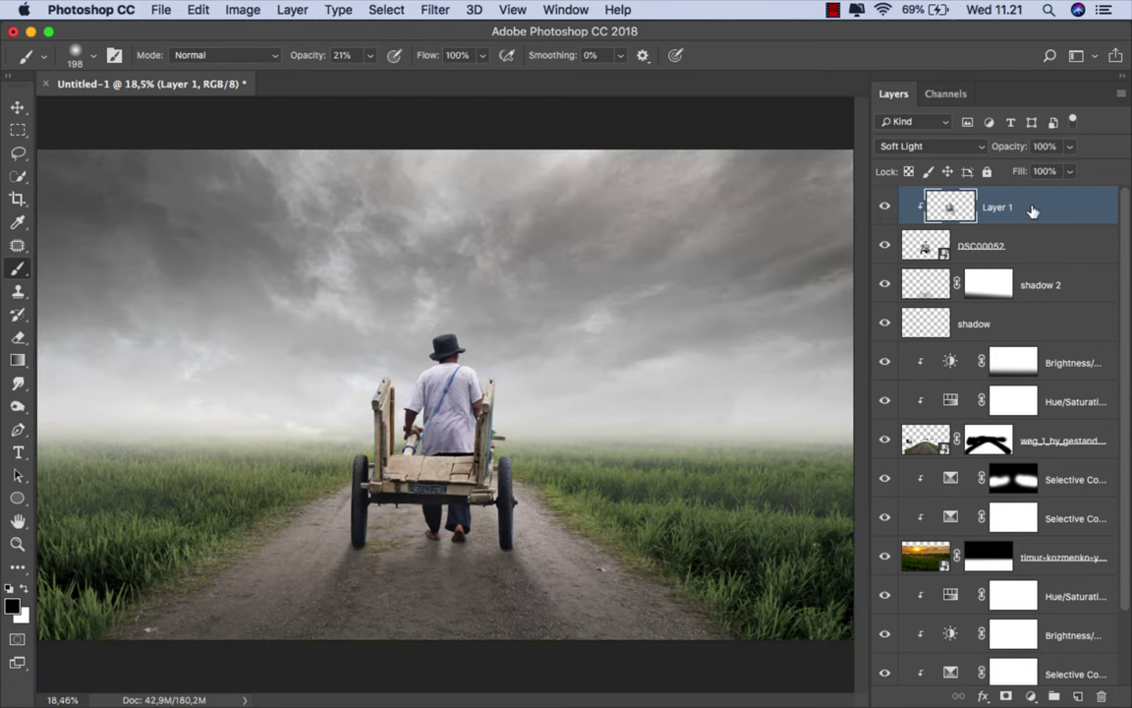
# - Add a Gradient Map adjustment layer and bring up its gradient editor
pyautogui.press('v')
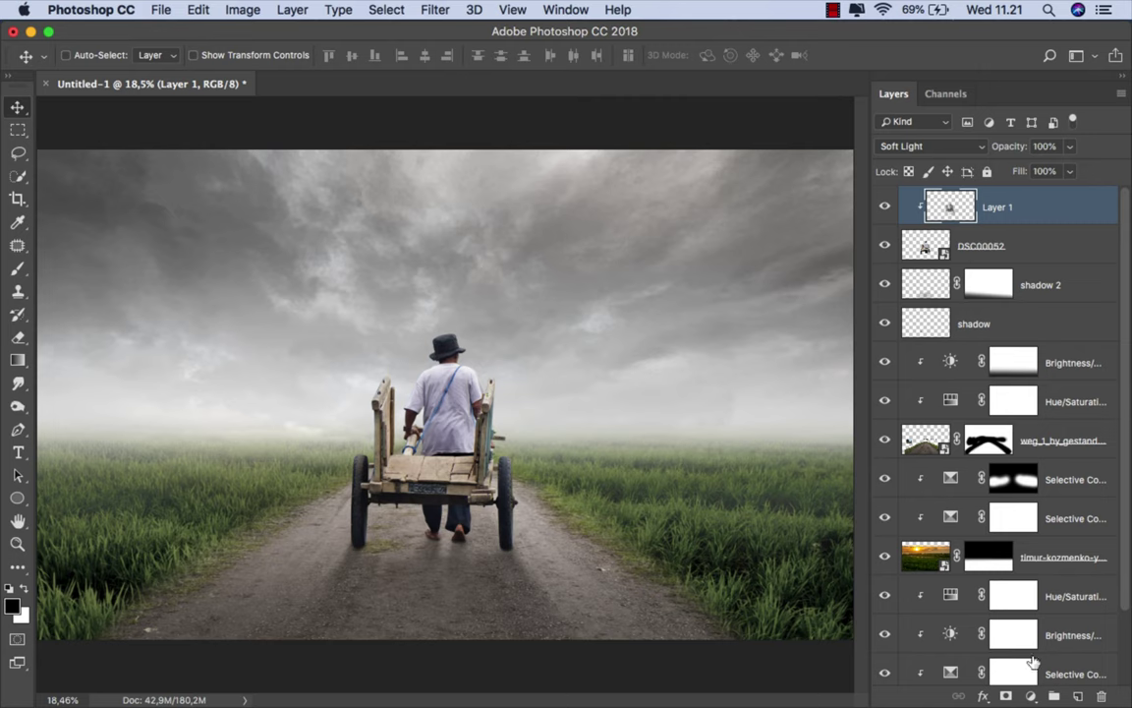
pyautogui.click(1030, 696)
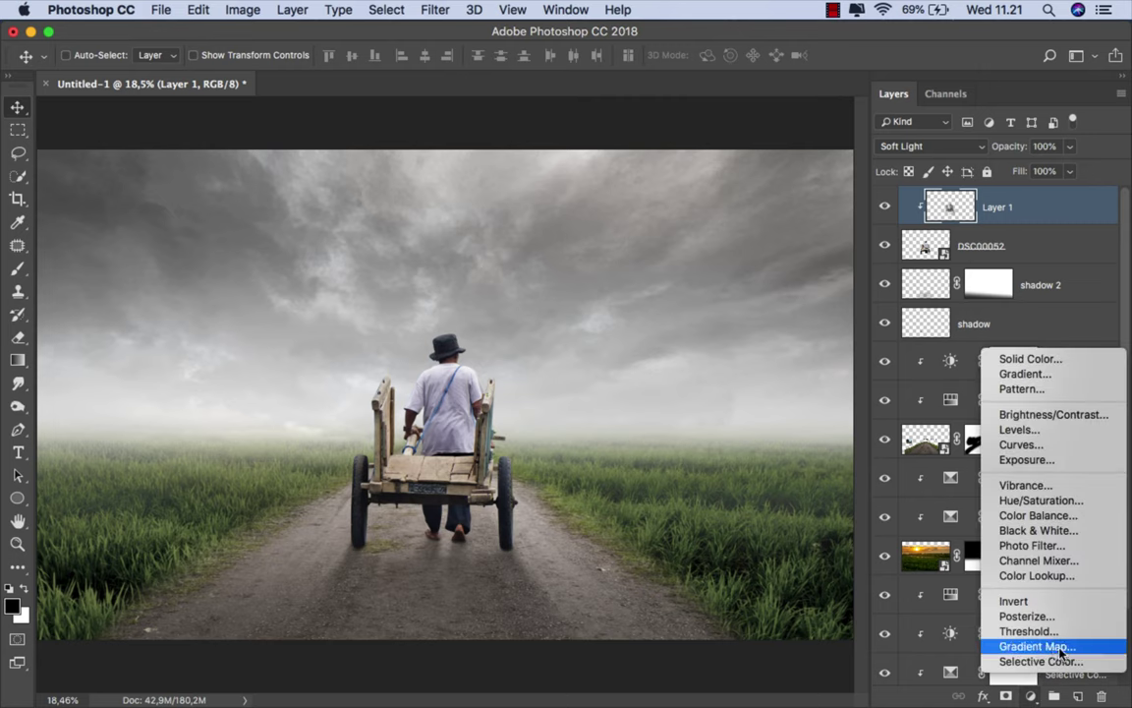
pyautogui.click(1061, 651)
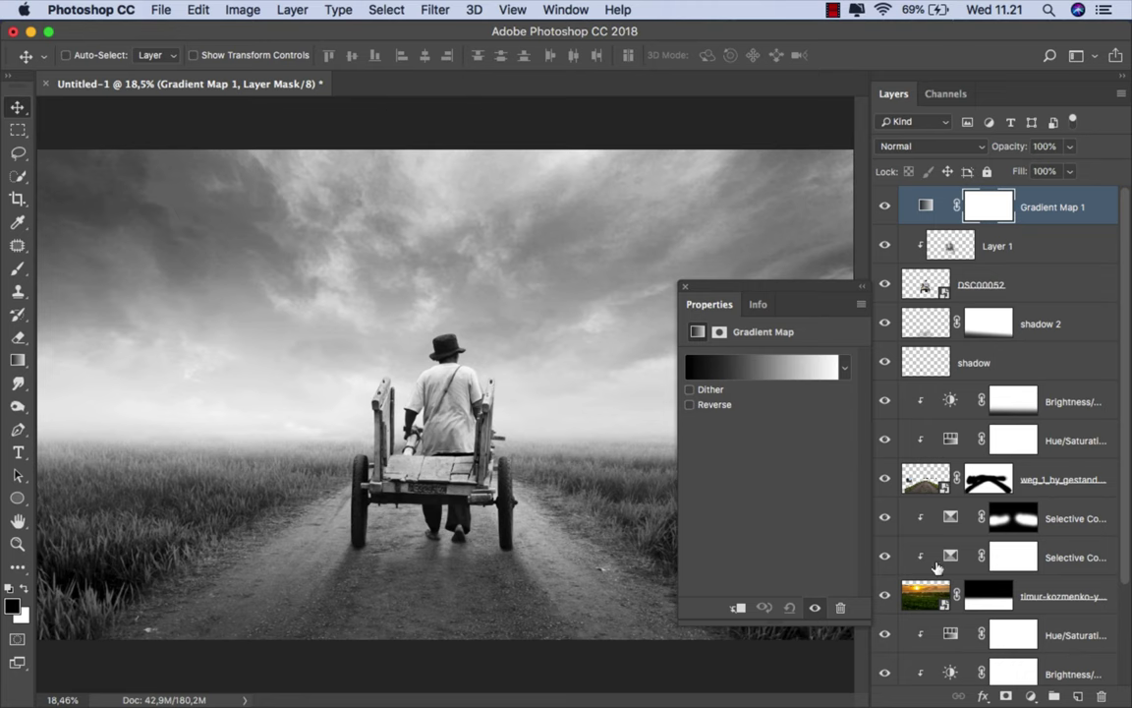
pyautogui.click(727, 365)
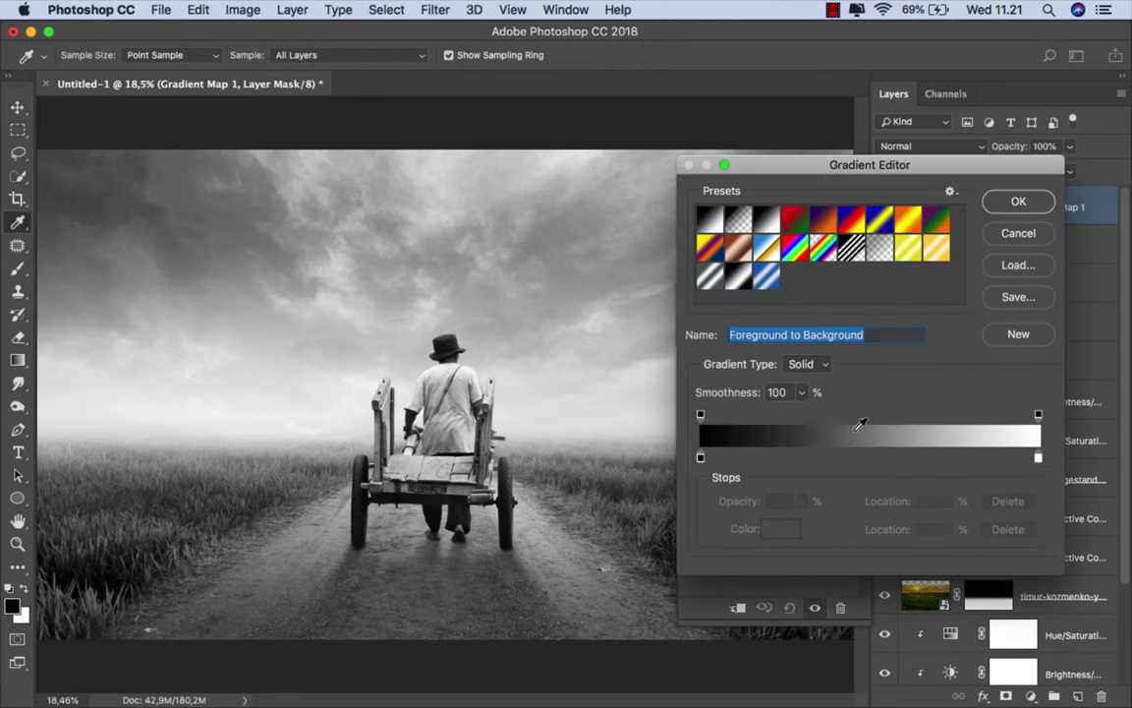
# - Change the gradient's white end stop to golden ffd571 and confirm the gradient
pyautogui.click(1039, 459)
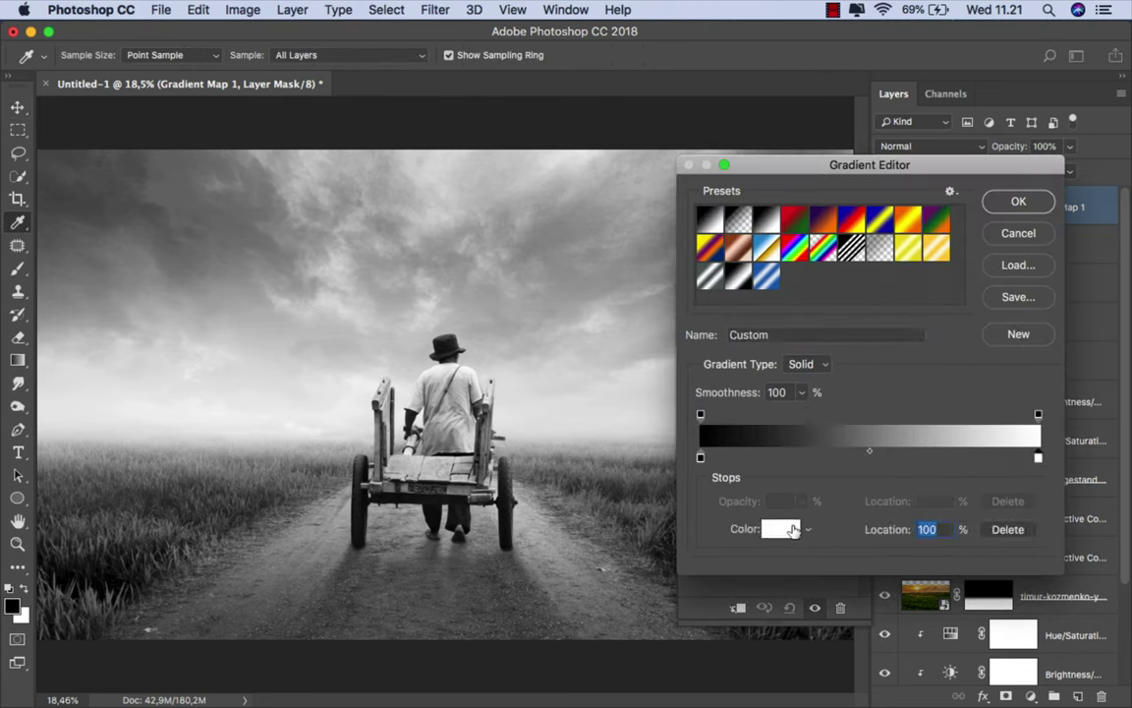
pyautogui.click(793, 531)
pyautogui.moveTo(785, 408); pyautogui.dragTo(792, 295)
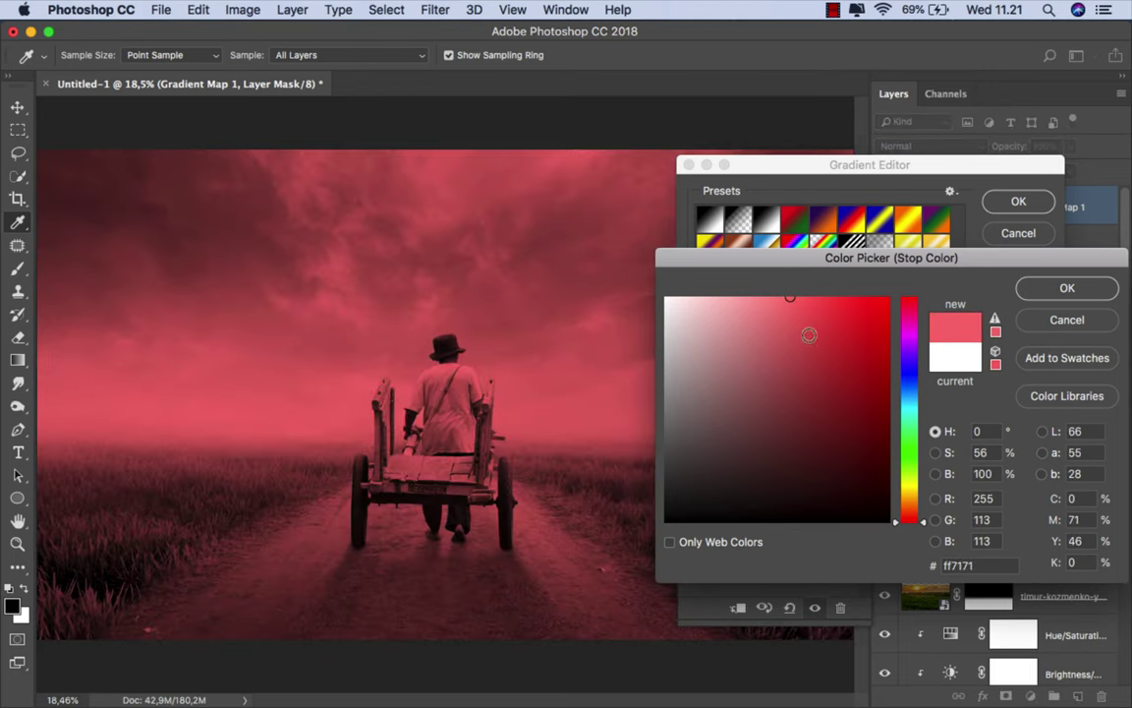
pyautogui.moveTo(911, 506); pyautogui.dragTo(917, 497)
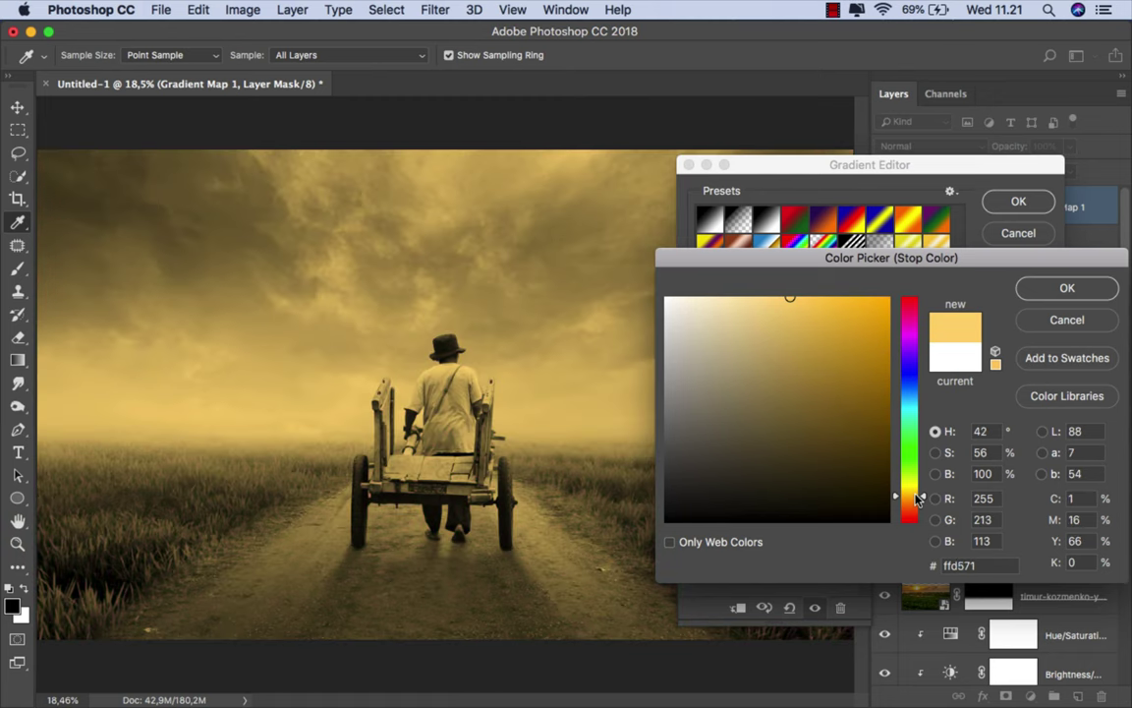
pyautogui.click(1067, 287)
pyautogui.click(1017, 202)
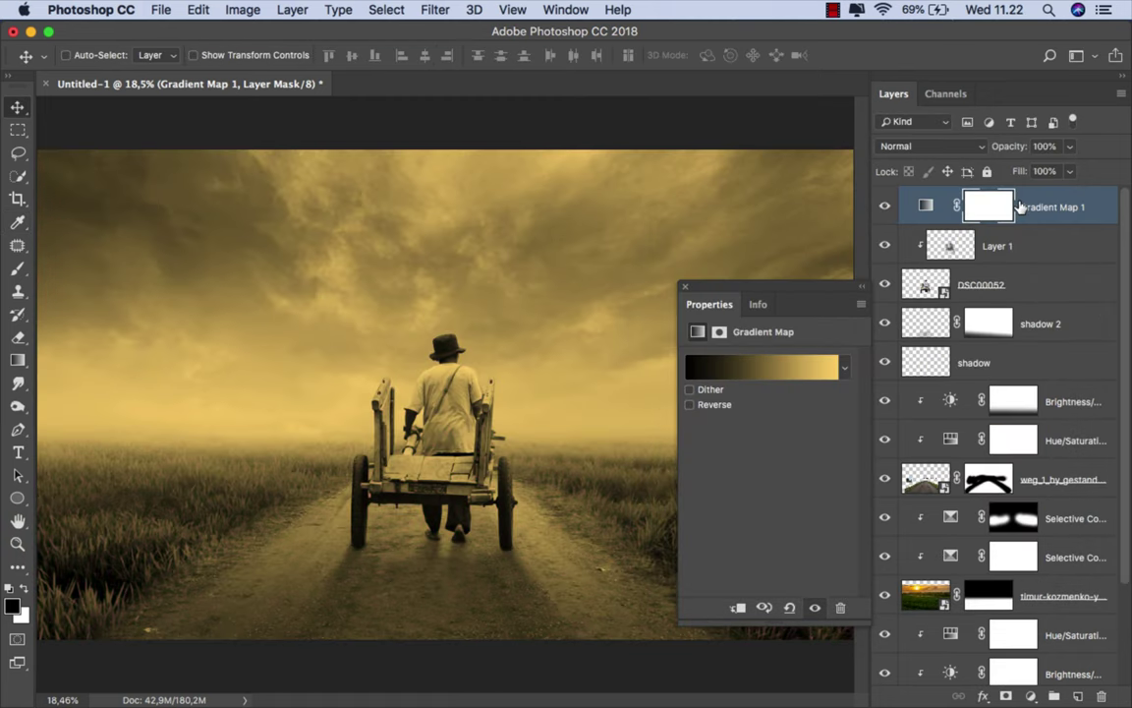
# - Lower Gradient Map 1 to 40% opacity after comparing it on and off
pyautogui.click(688, 290)
pyautogui.click(885, 207)
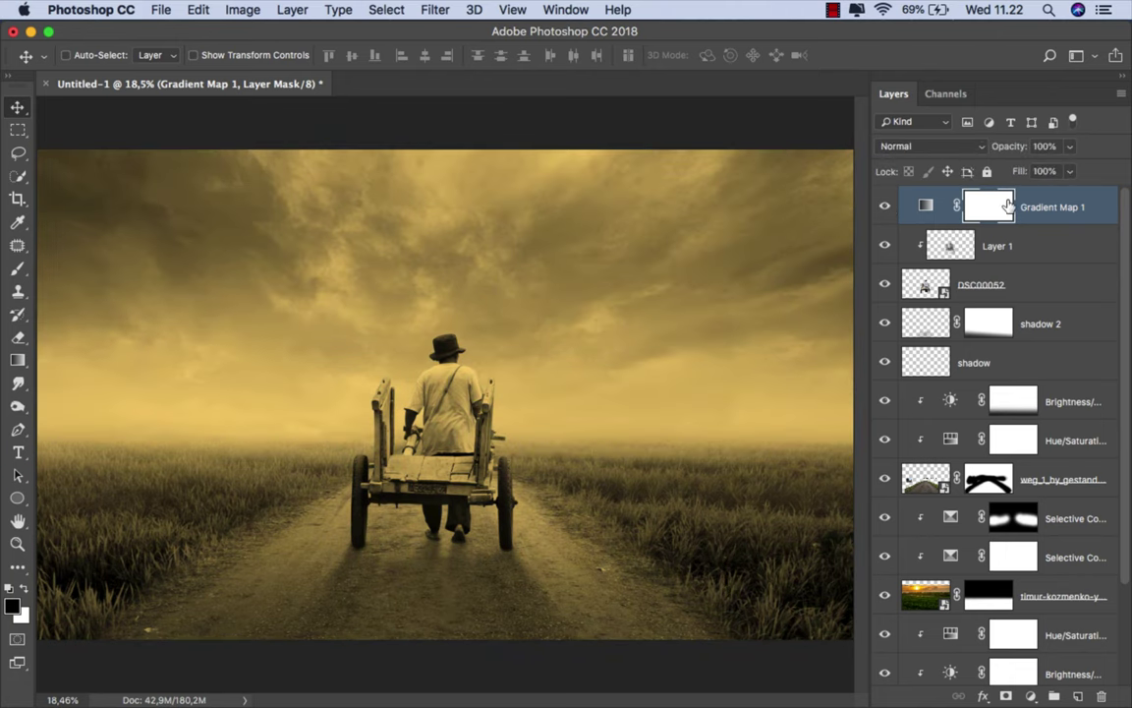
pyautogui.click(925, 205)
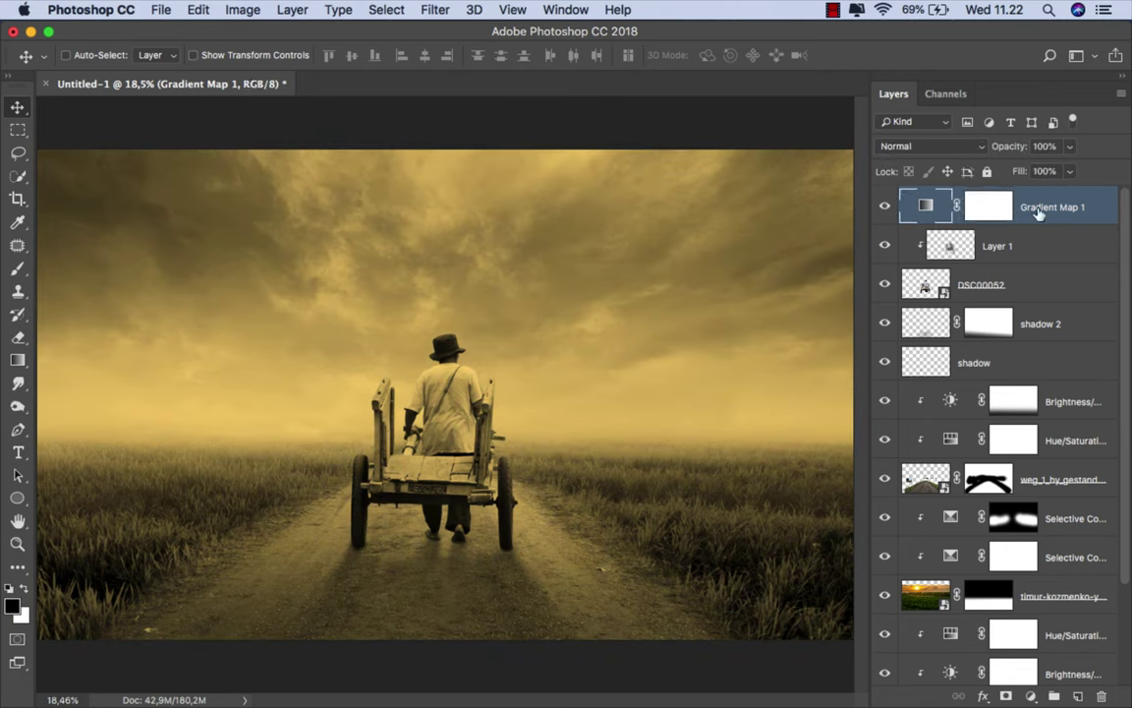
pyautogui.click(1071, 146)
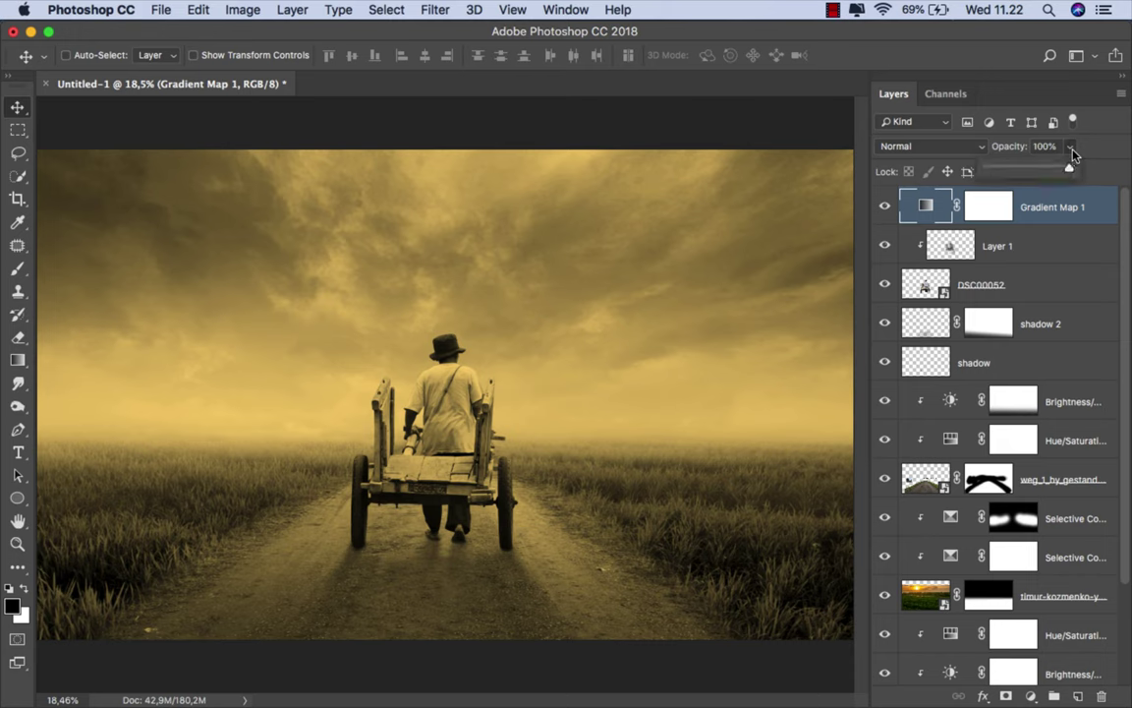
pyautogui.moveTo(1059, 172); pyautogui.dragTo(1031, 172)
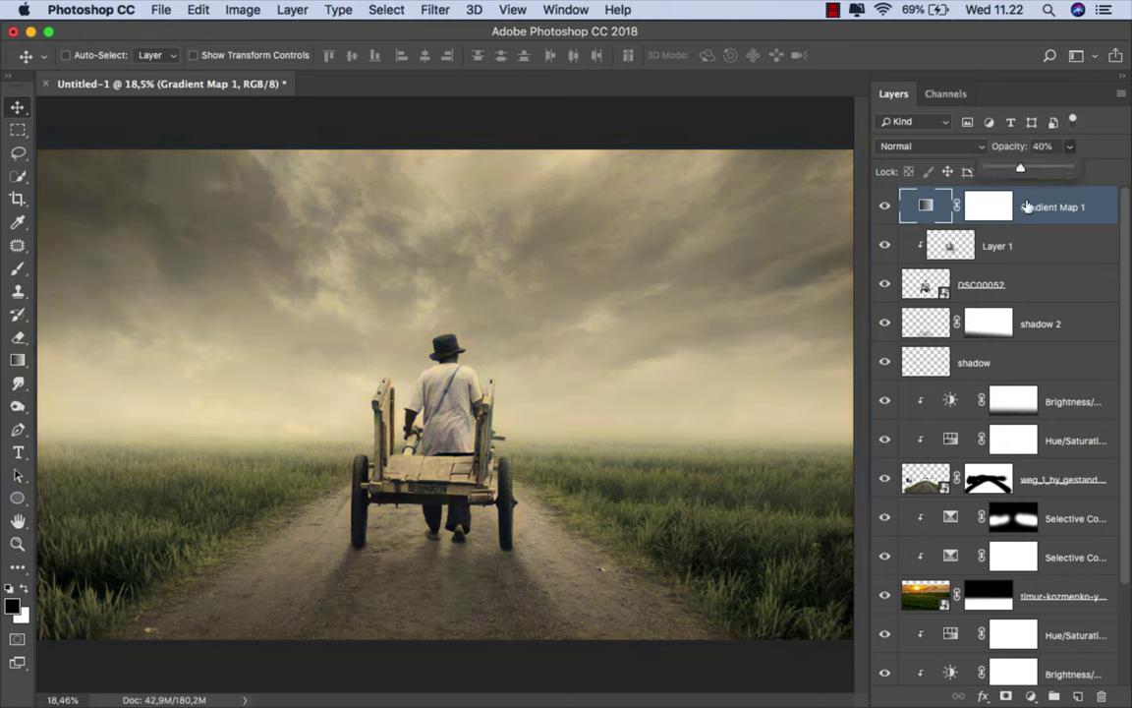
pyautogui.click(1027, 206)
# - Split Gradient Map 1's Blend If Underlying Layer white slider to 163/255
pyautogui.rightClick(1037, 221)
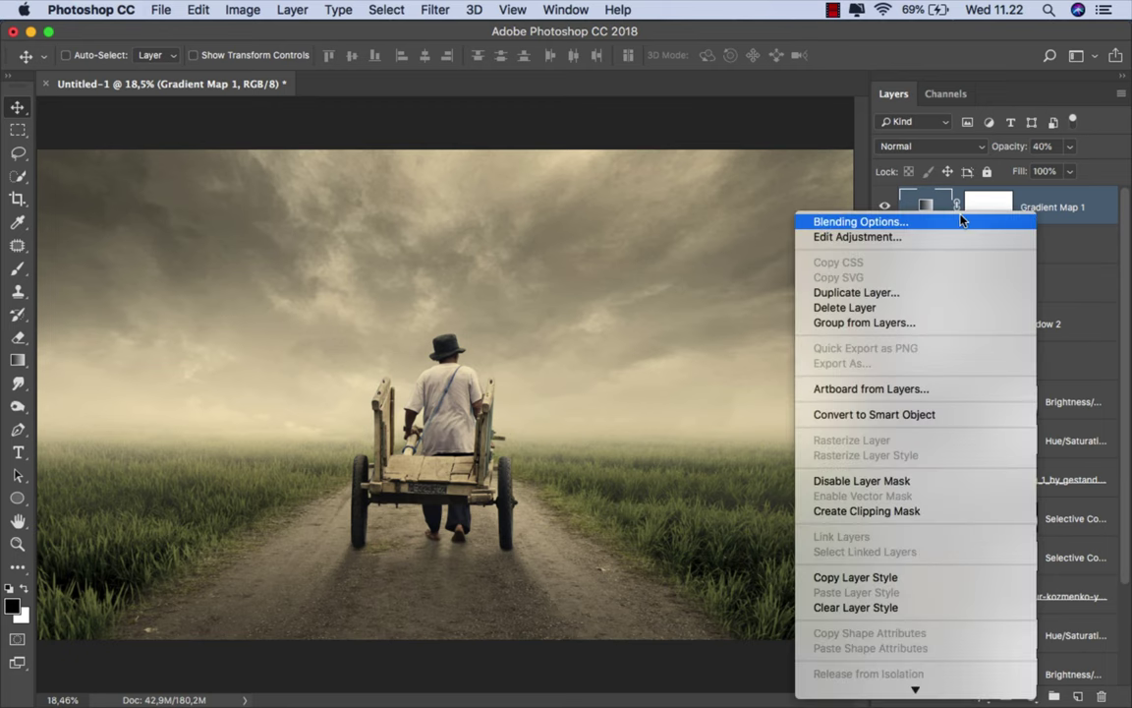
pyautogui.click(860, 220)
pyautogui.moveTo(413, 110); pyautogui.dragTo(800, 209)
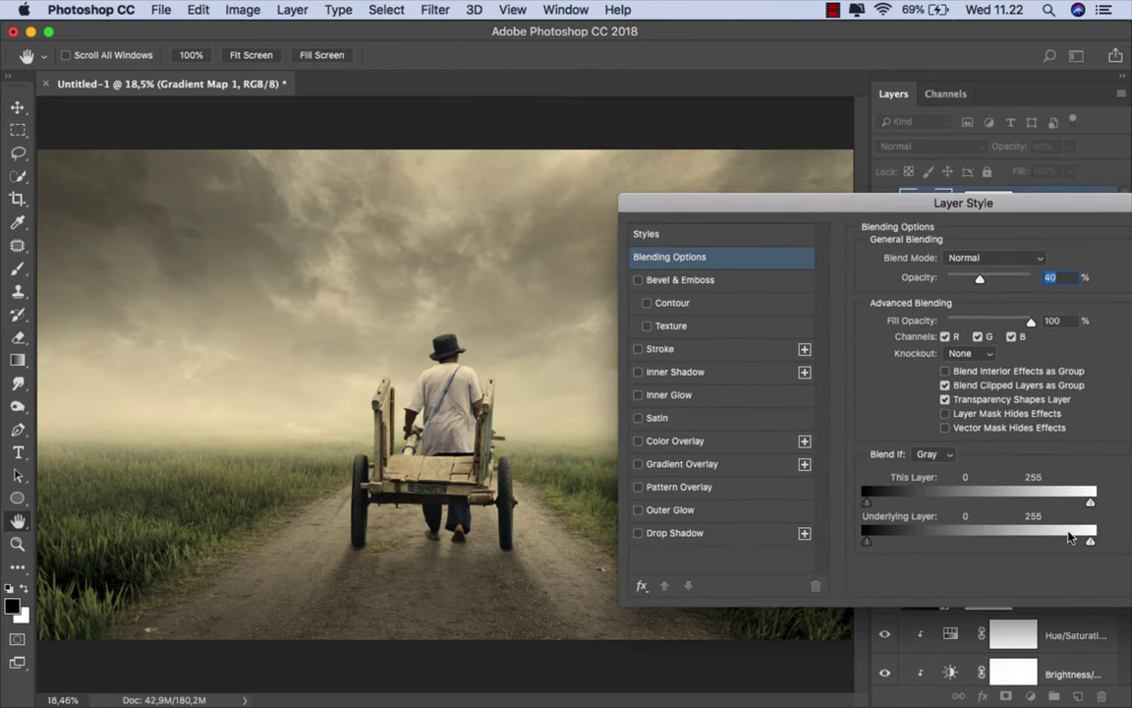
pyautogui.moveTo(1091, 543); pyautogui.dragTo(1012, 549)
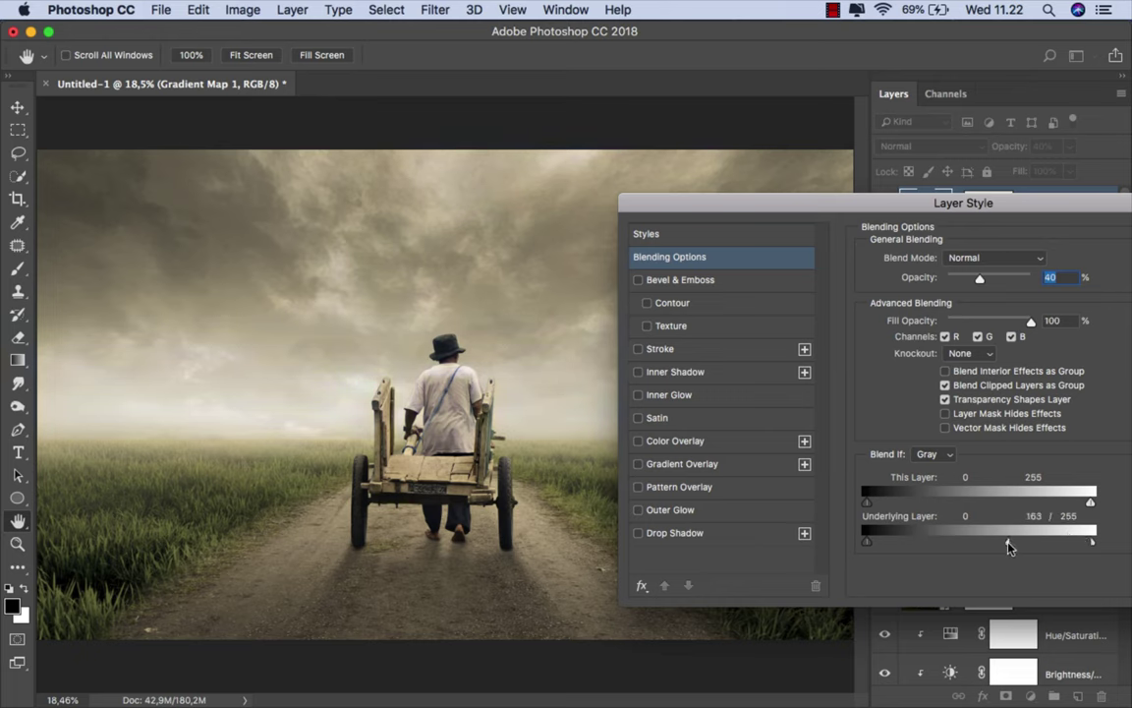
pyautogui.moveTo(886, 221); pyautogui.dragTo(670, 251)
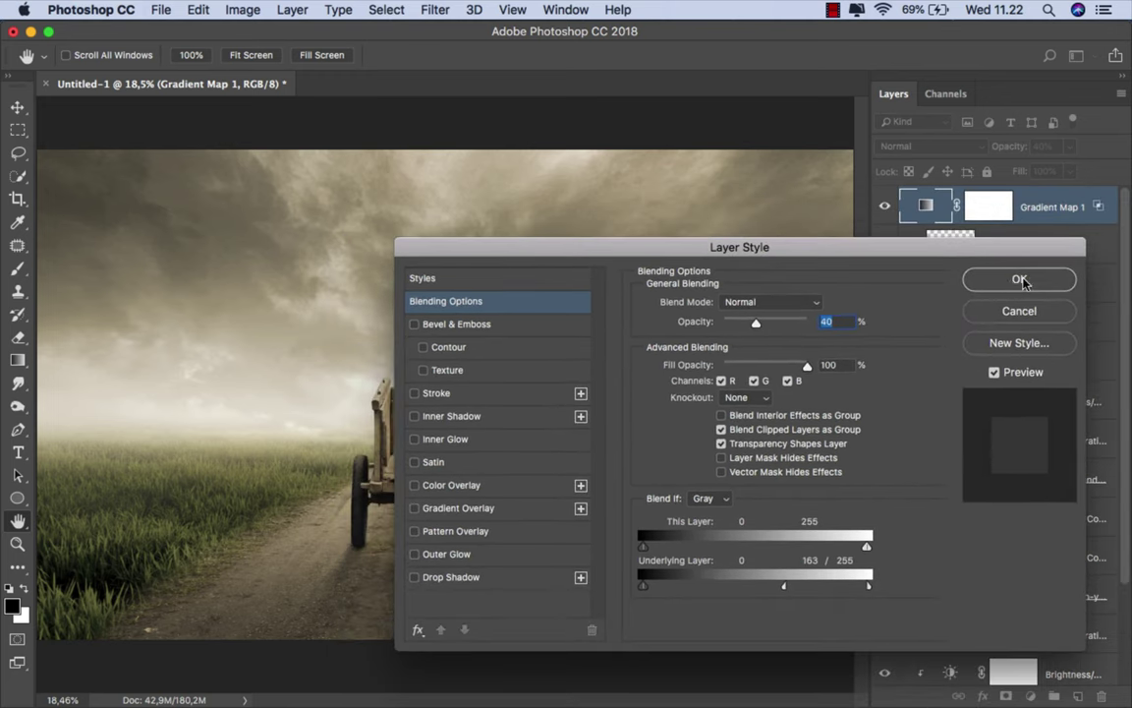
pyautogui.click(1023, 282)
pyautogui.click(884, 208)
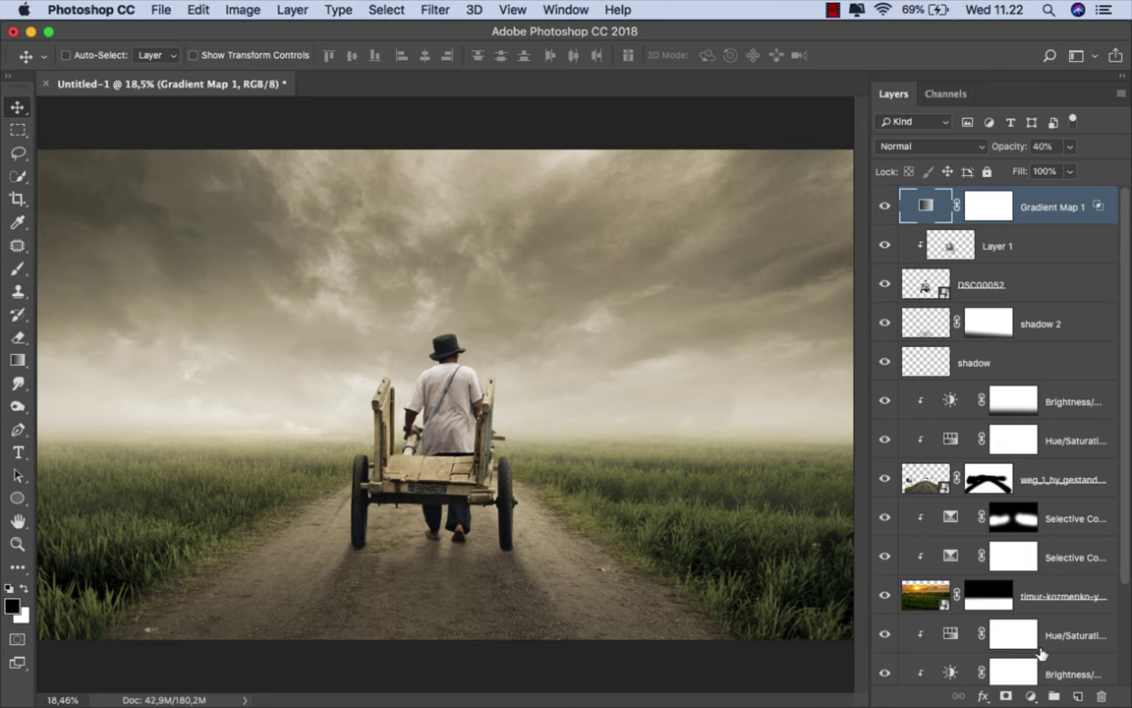
pyautogui.click(1030, 696)
# - Add a Brightness/Contrast layer with Contrast 20 and Brightness -12, comparing it on and off
pyautogui.click(1054, 418)
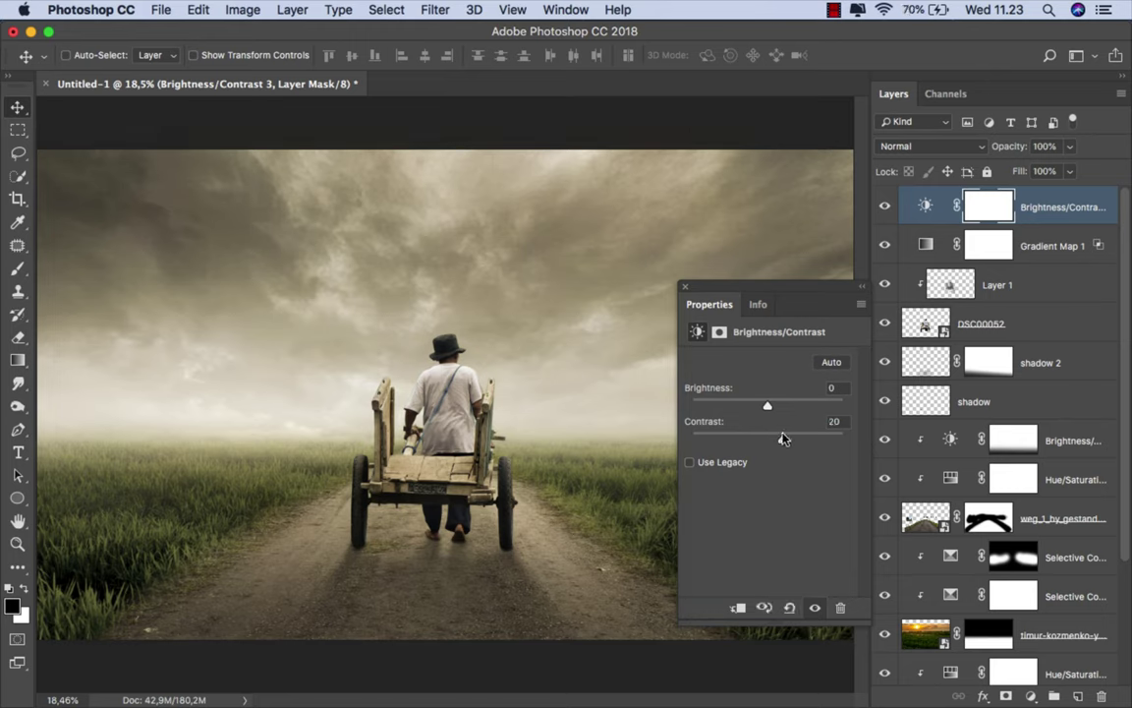
pyautogui.moveTo(769, 407); pyautogui.dragTo(765, 408)
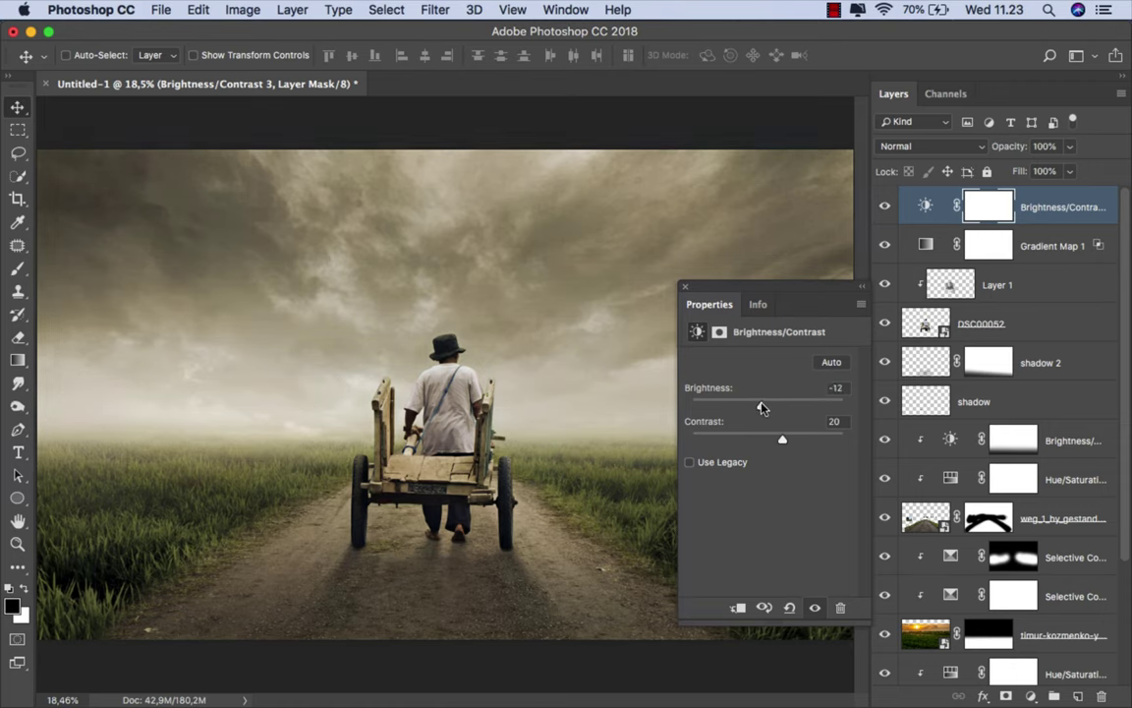
pyautogui.click(686, 289)
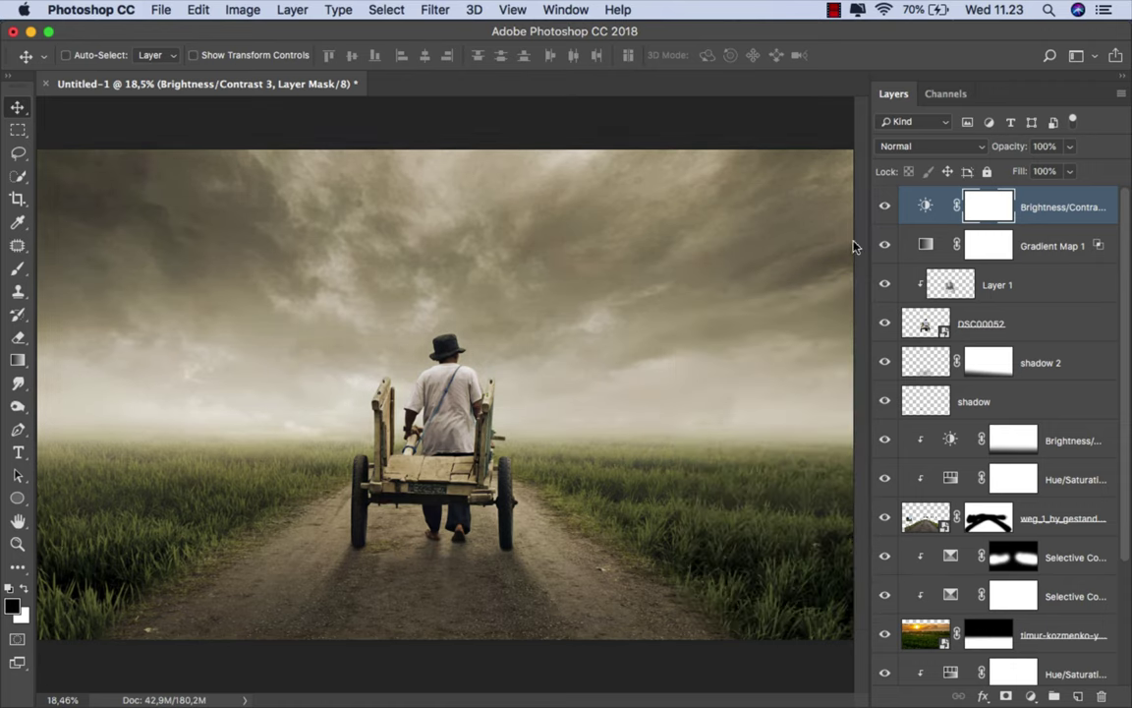
pyautogui.click(885, 211)
pyautogui.click(1040, 209)
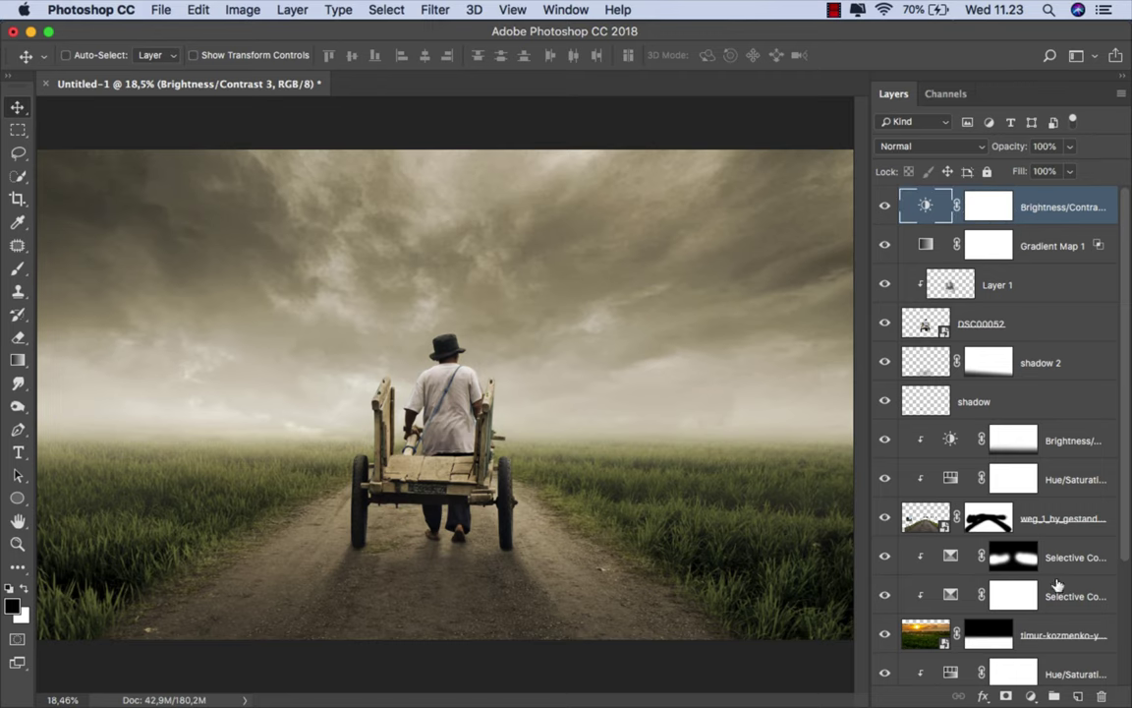
pyautogui.click(1030, 696)
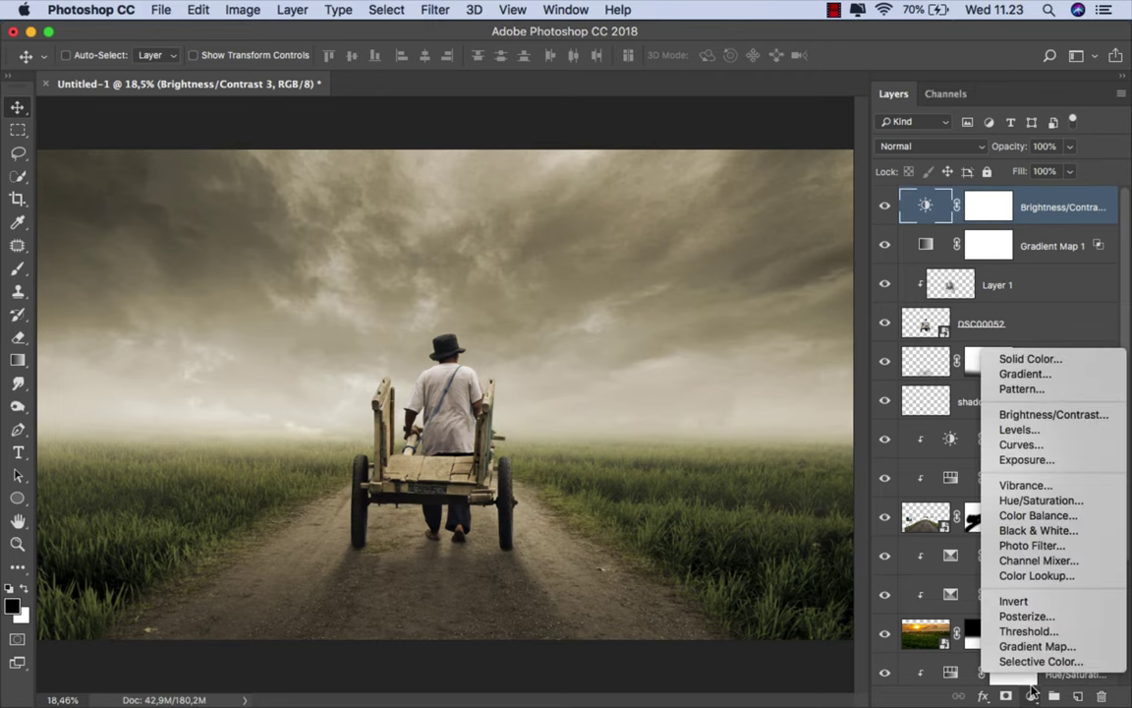
# - Add a neutral grey Solid Color fill layer blended in Soft Light
pyautogui.click(1030, 359)
pyautogui.click(709, 399)
pyautogui.moveTo(710, 399); pyautogui.dragTo(666, 393)
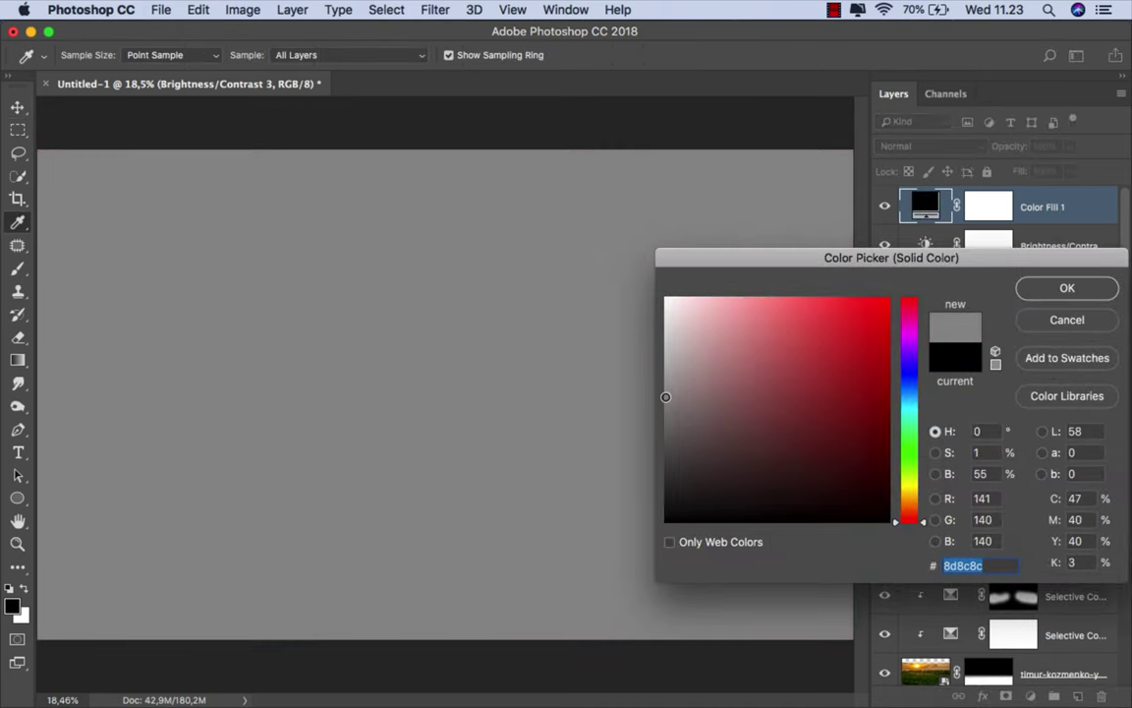
pyautogui.click(1068, 288)
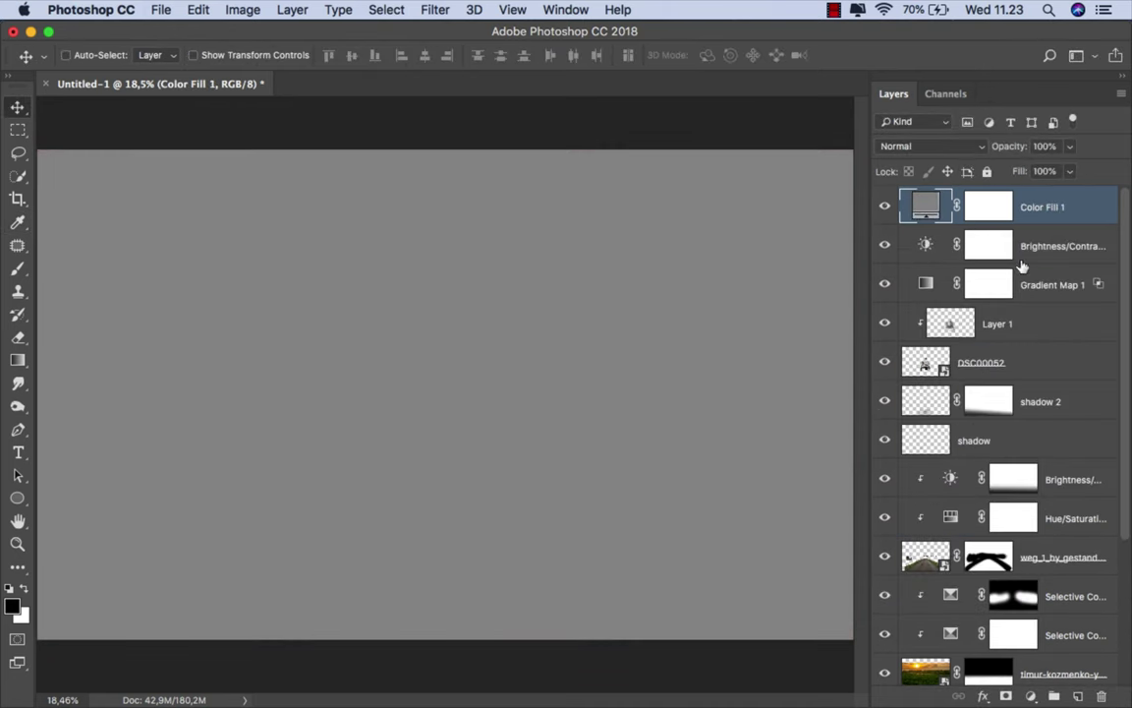
pyautogui.click(924, 146)
pyautogui.click(924, 351)
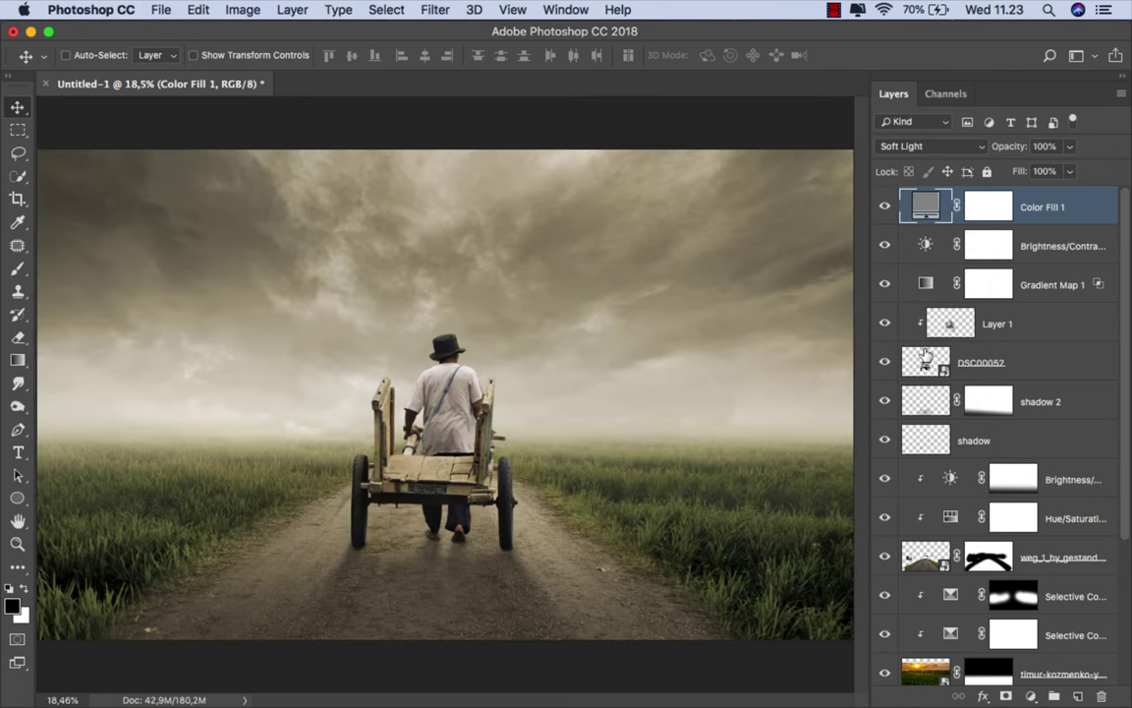
# - Change the fill colour to warm brown #817464 and lower its opacity to 49%
pyautogui.doubleClick(927, 209)
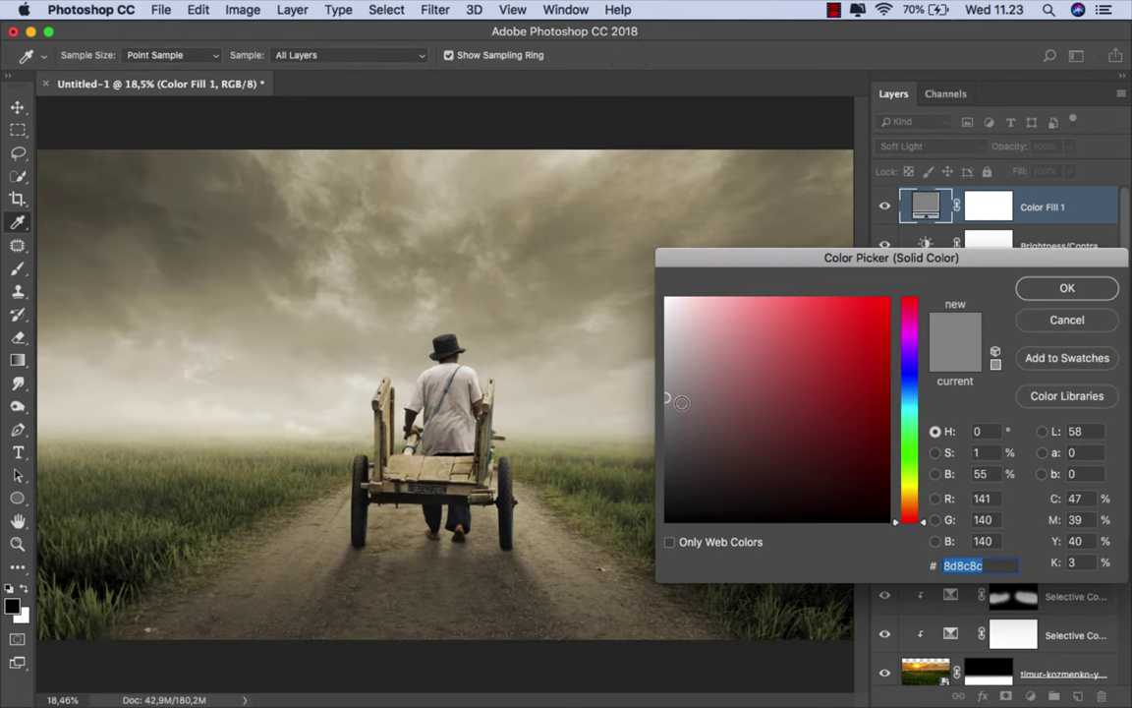
pyautogui.moveTo(690, 408); pyautogui.dragTo(723, 402)
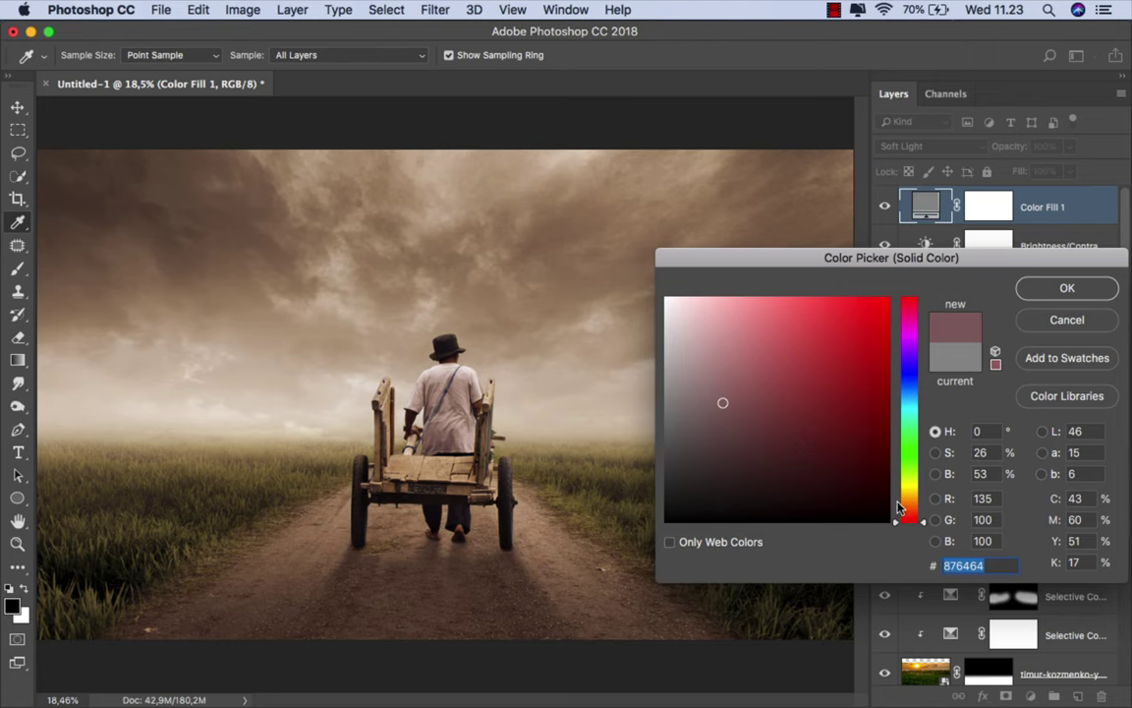
pyautogui.moveTo(911, 518); pyautogui.dragTo(922, 503)
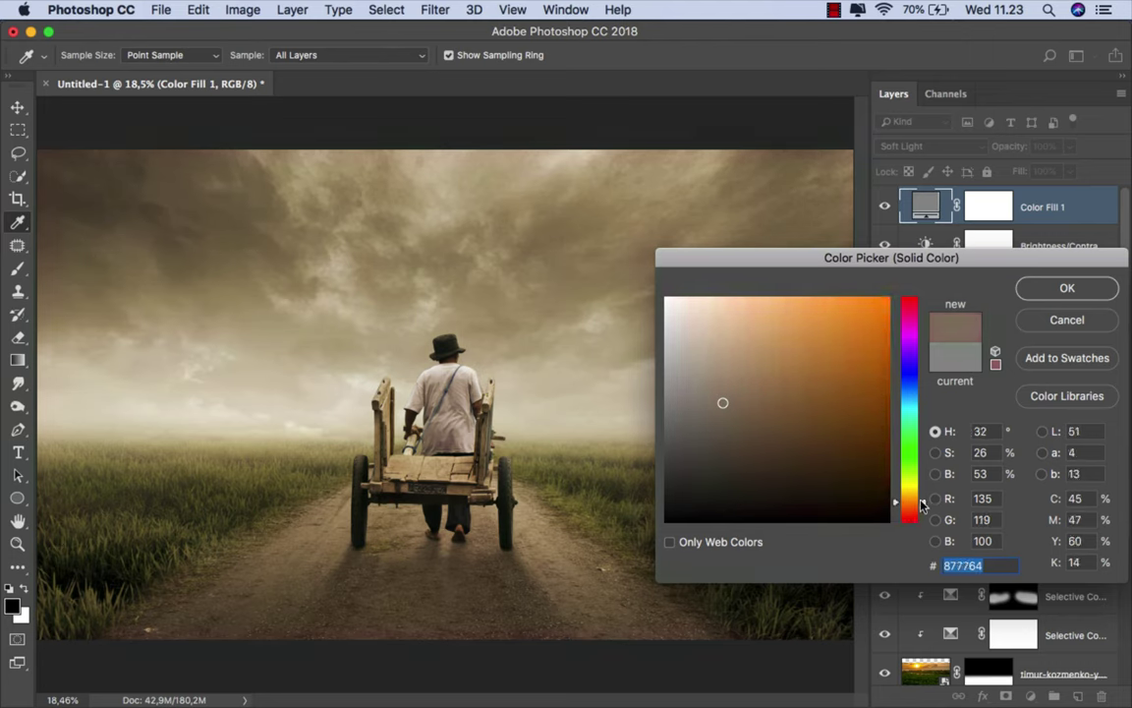
pyautogui.click(716, 407)
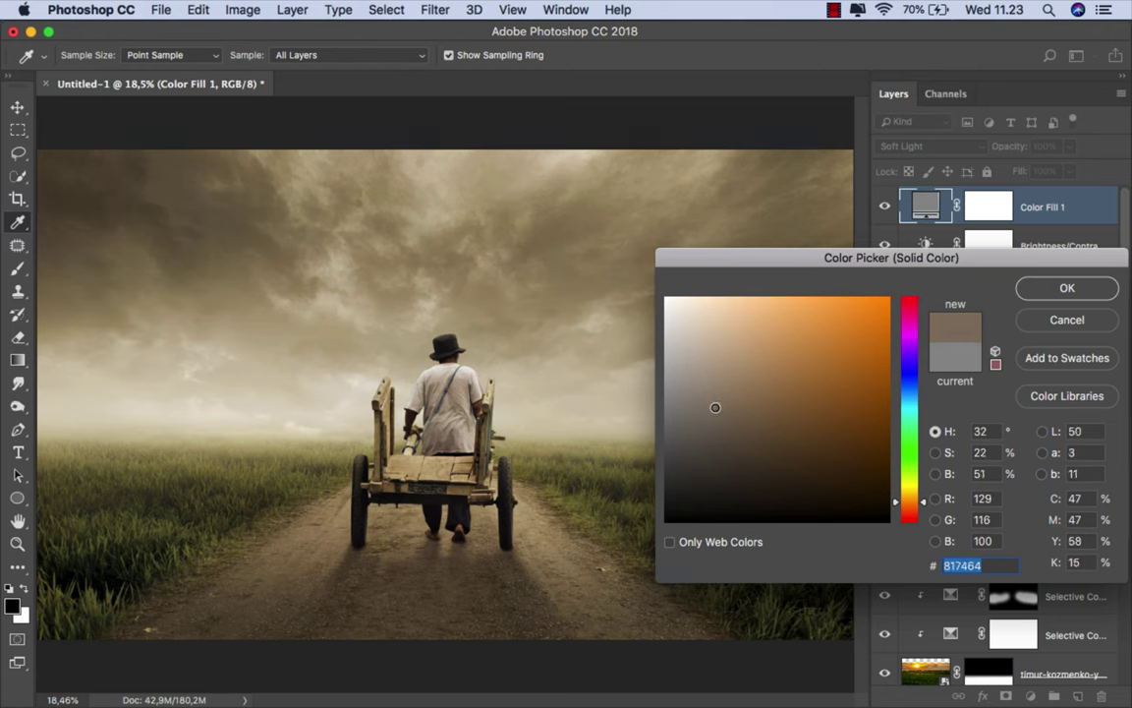
pyautogui.click(1067, 288)
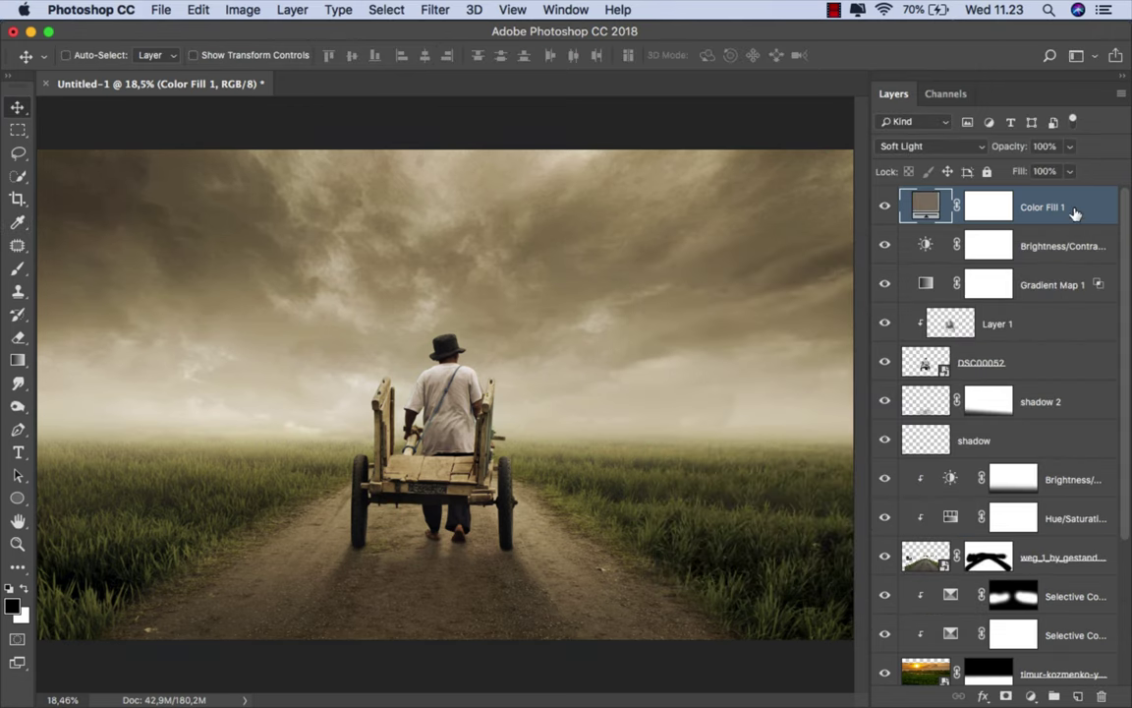
pyautogui.click(1069, 147)
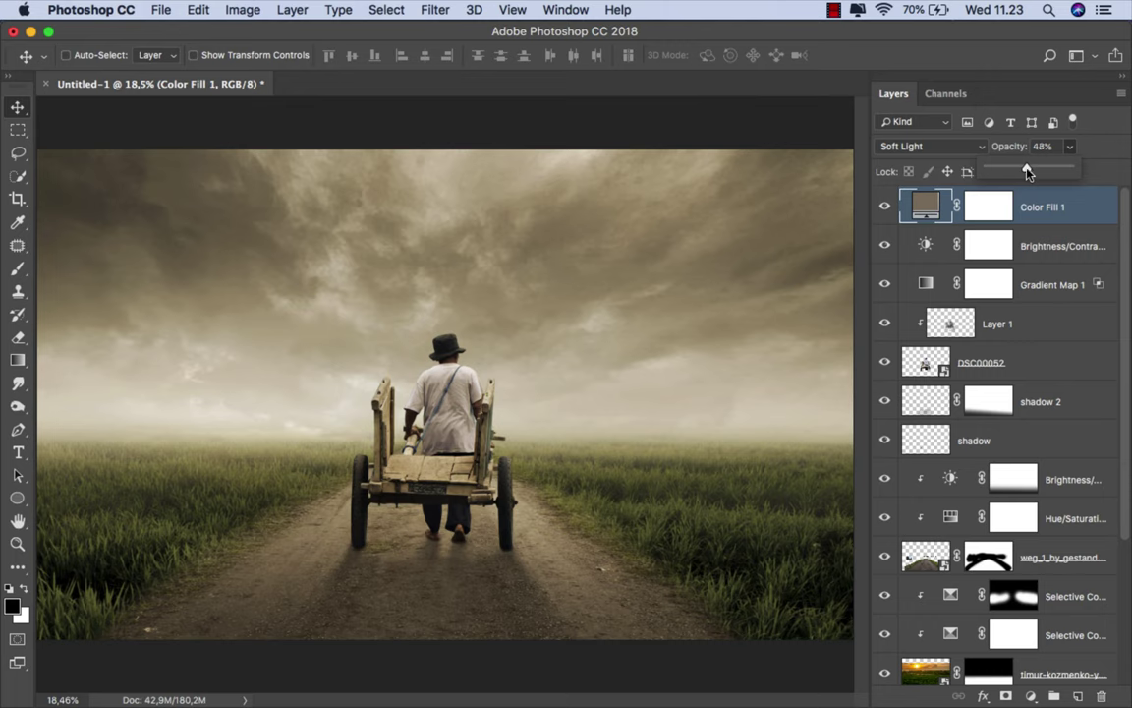
pyautogui.click(798, 187)
# - Add a reversed radial Gradient Fill layer at 333% scale with an adjusted angle
pyautogui.click(1031, 696)
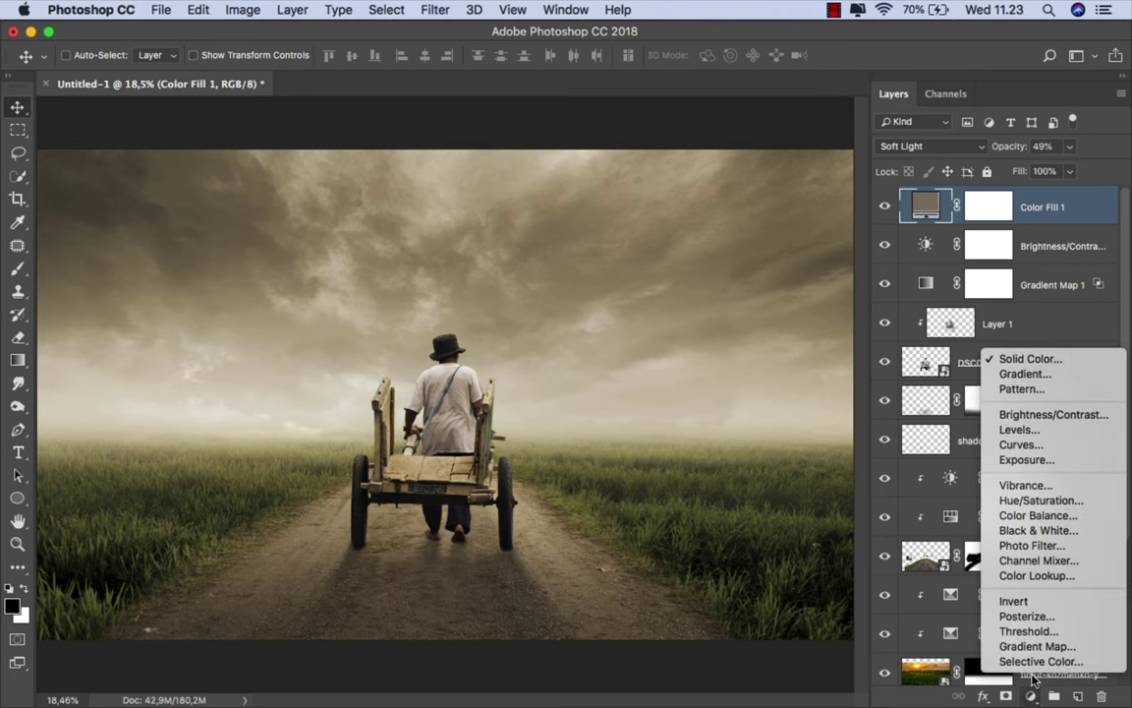
pyautogui.click(1056, 375)
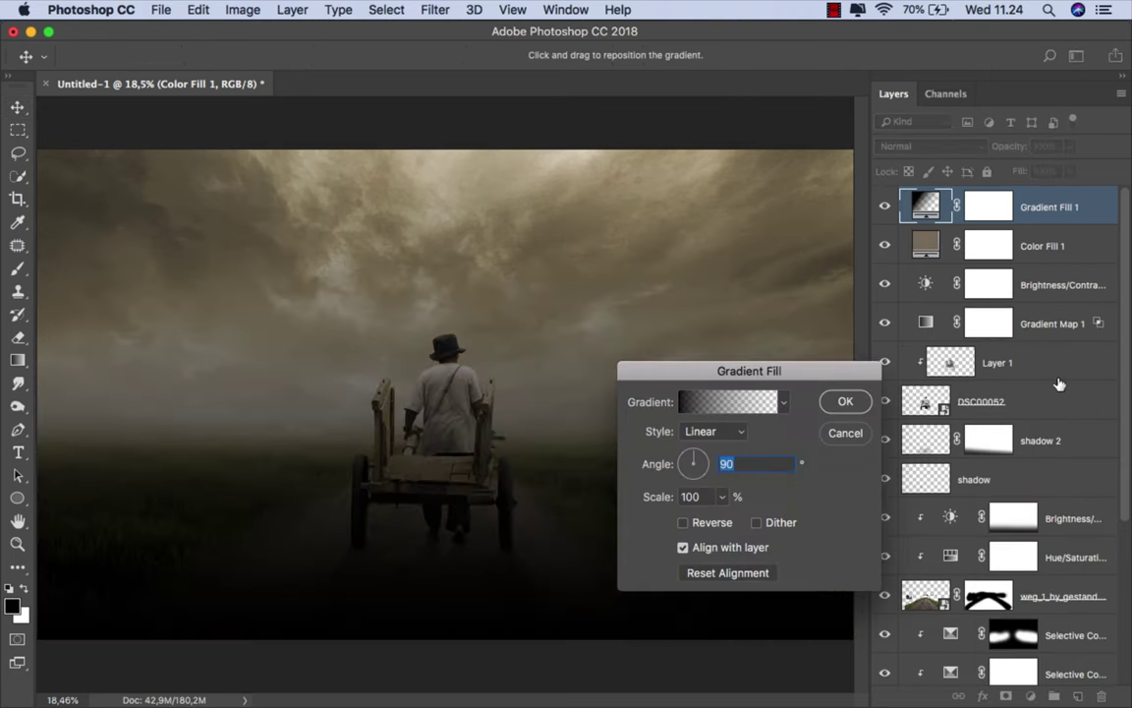
pyautogui.click(714, 431)
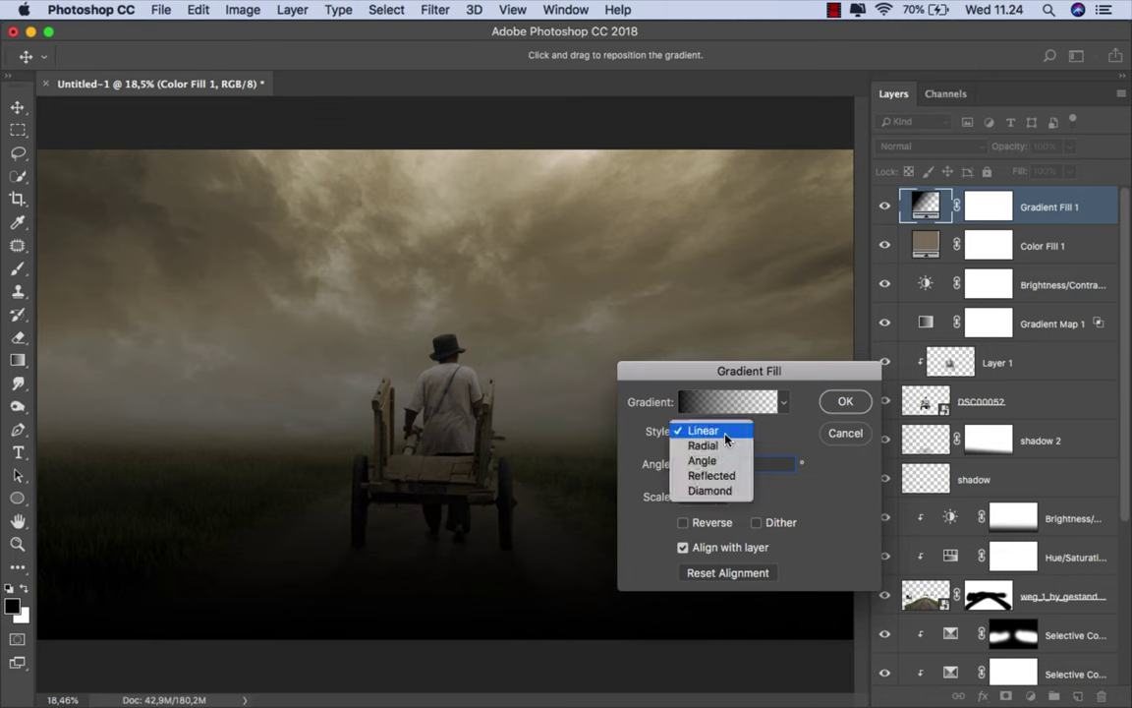
pyautogui.click(715, 446)
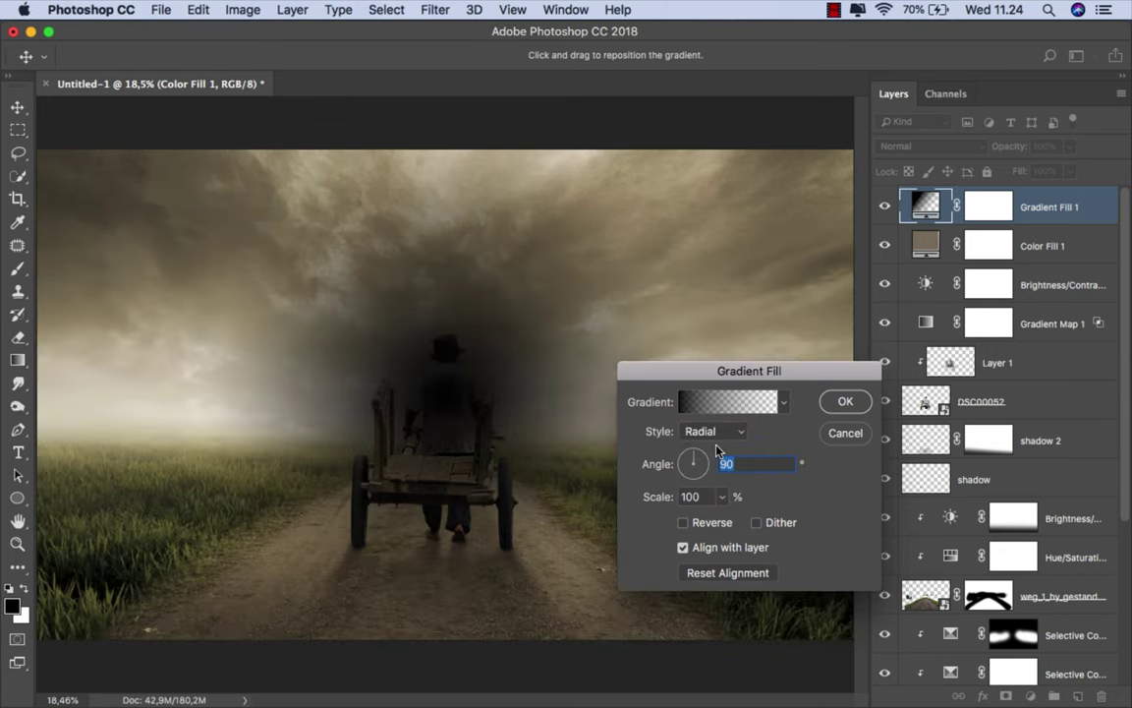
pyautogui.click(685, 523)
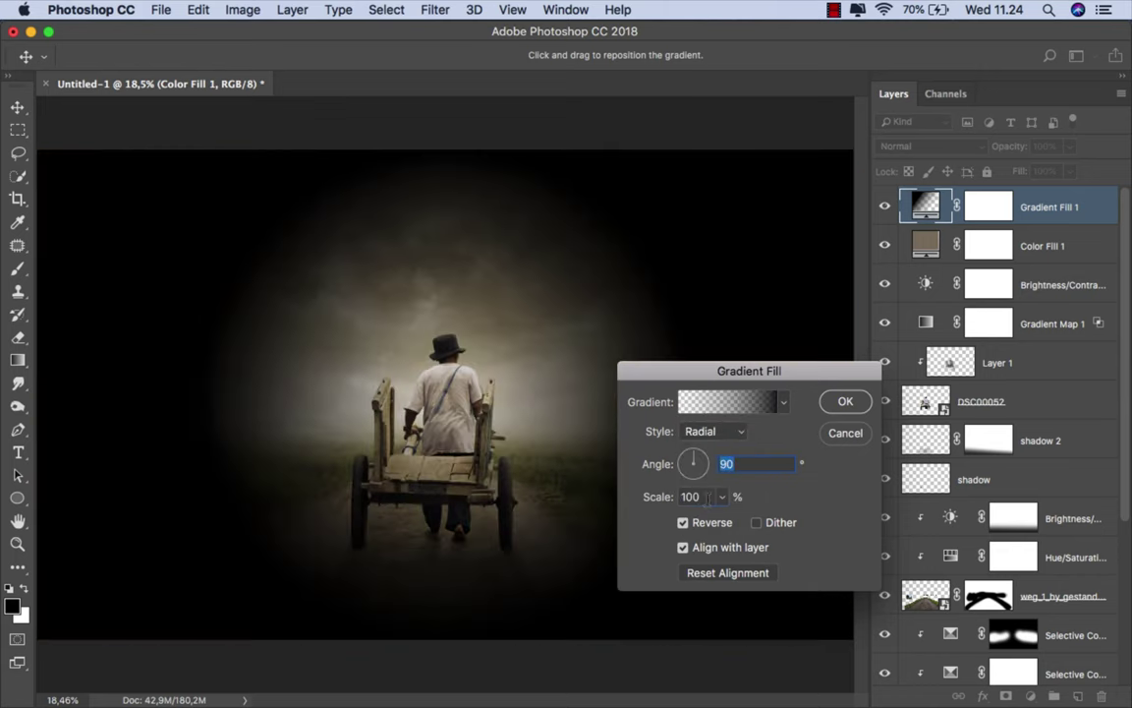
pyautogui.doubleClick(689, 497)
pyautogui.write('33')
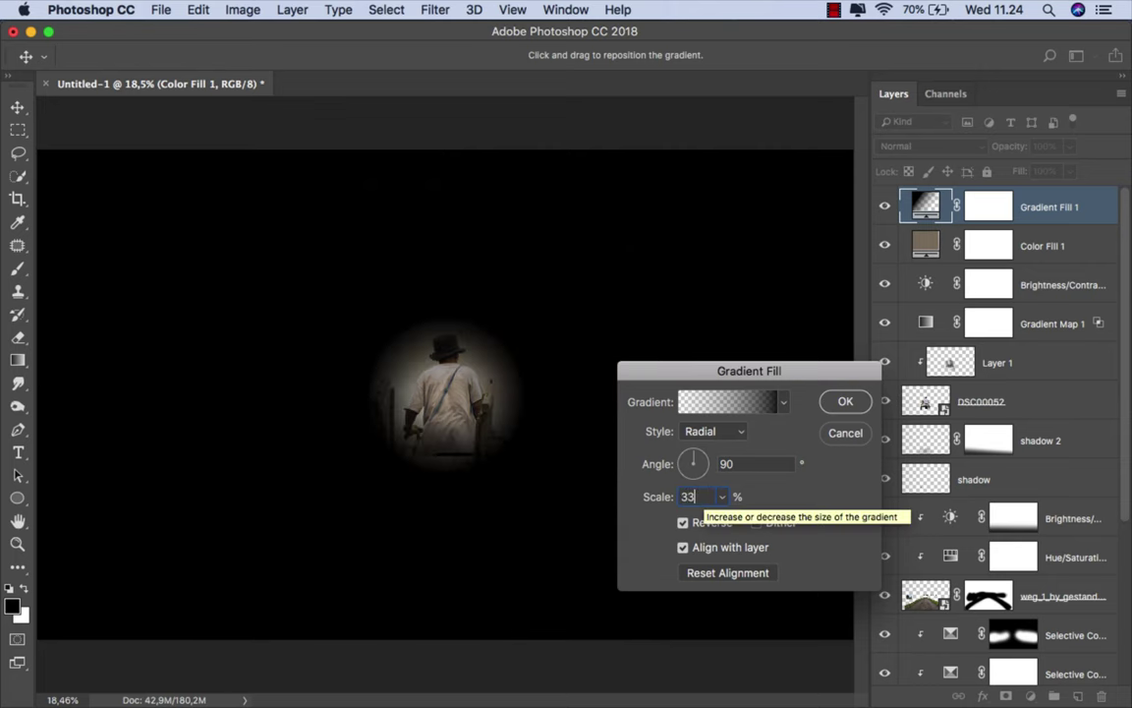
pyautogui.write('3')
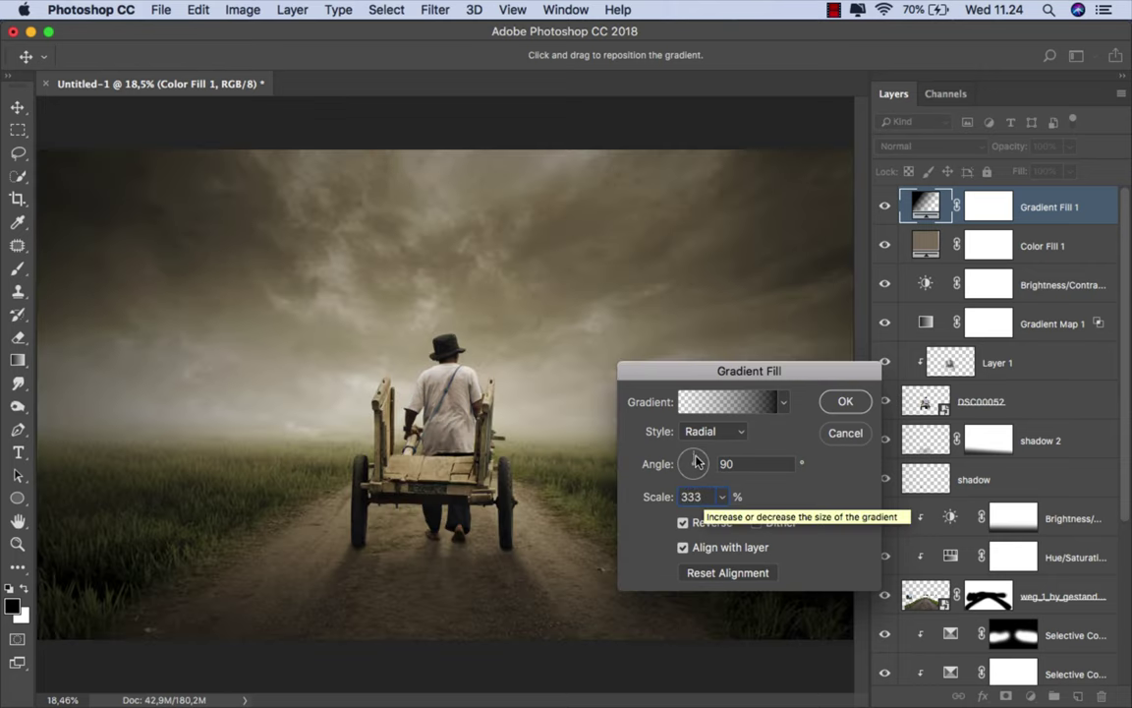
pyautogui.moveTo(695, 462); pyautogui.dragTo(711, 455)
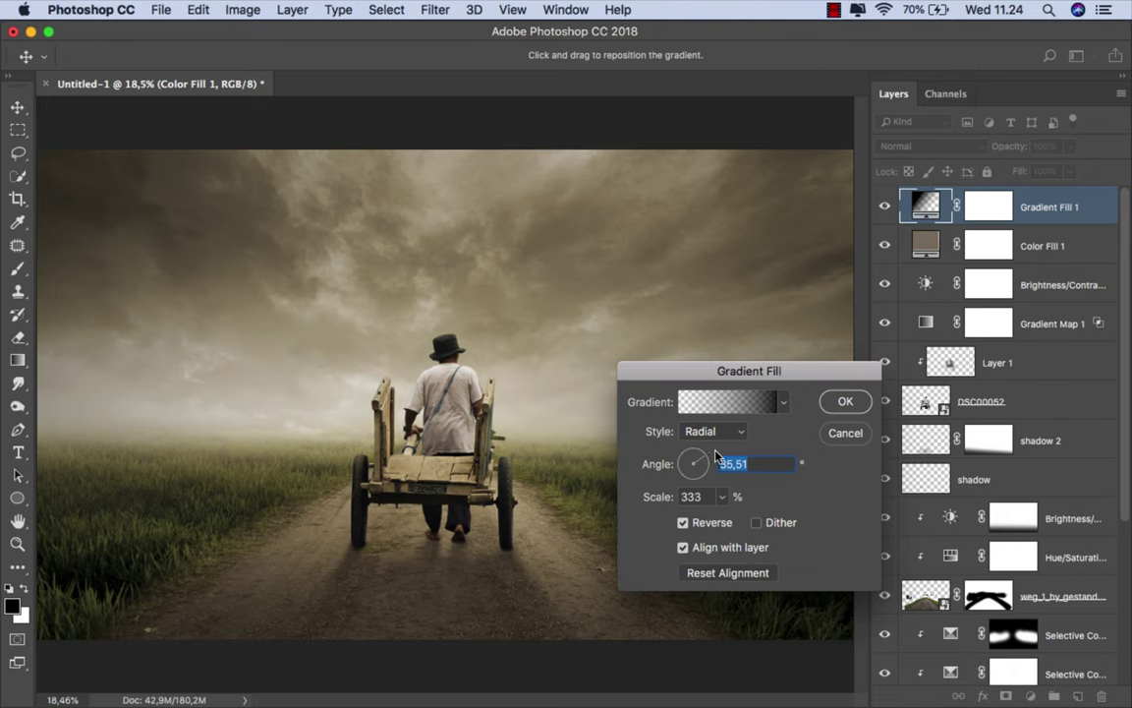
pyautogui.click(852, 404)
# - Set Gradient Fill 1 to Soft Light blend mode at 50% opacity
pyautogui.click(885, 206)
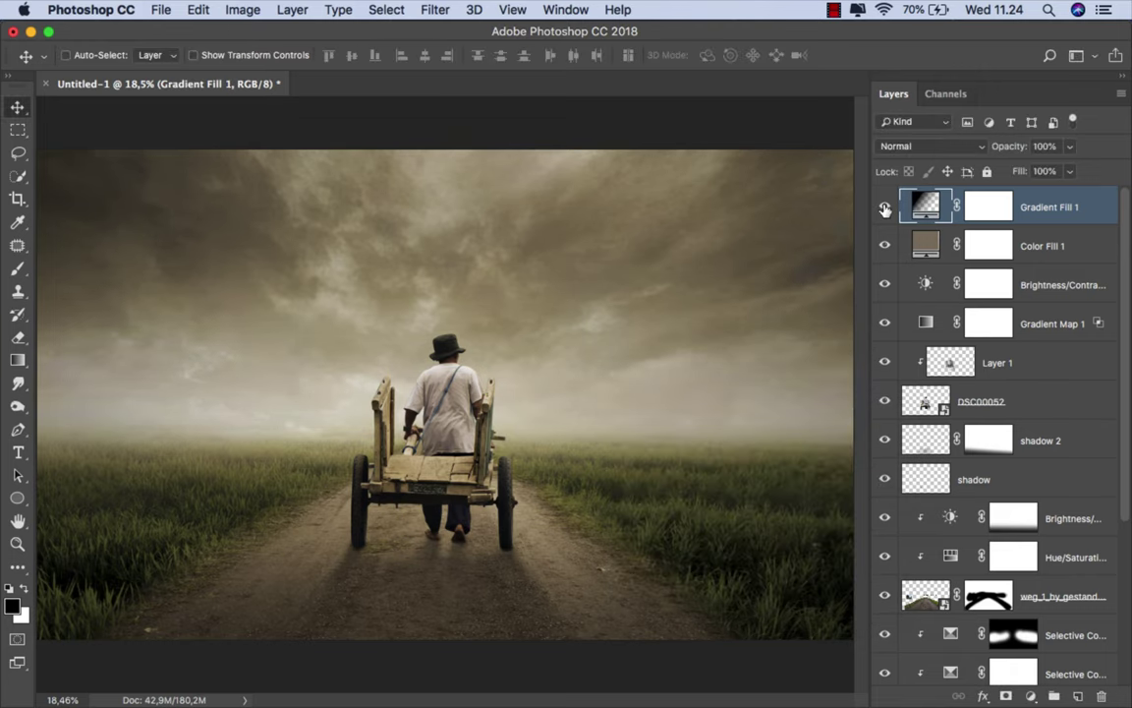
pyautogui.click(930, 144)
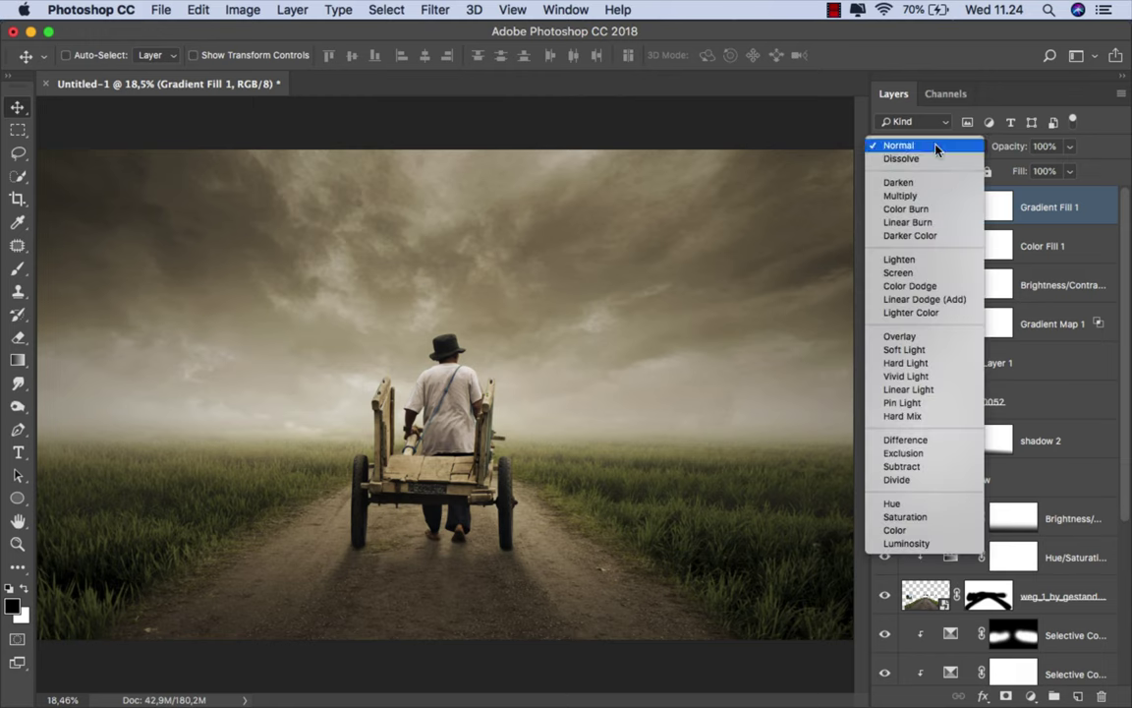
pyautogui.click(940, 348)
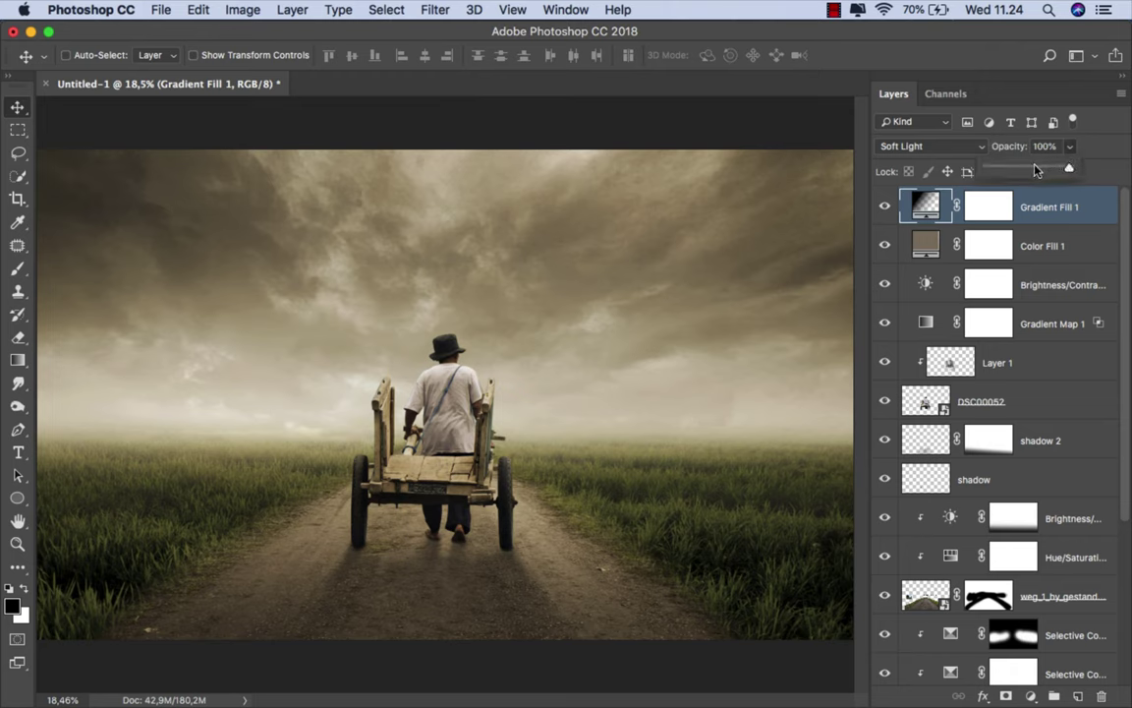
pyautogui.moveTo(1073, 149); pyautogui.dragTo(1007, 187)
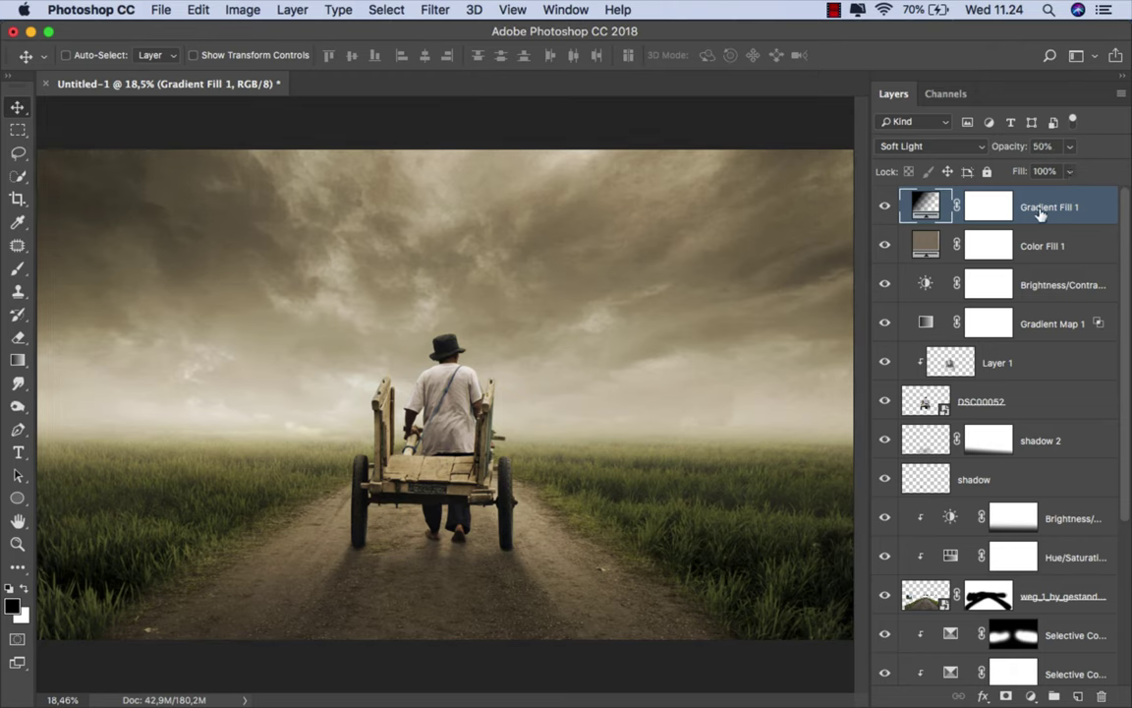
# - Add Layer 2 with a gradient from the bottom edge up to the cart at 73% opacity
pyautogui.click(1078, 696)
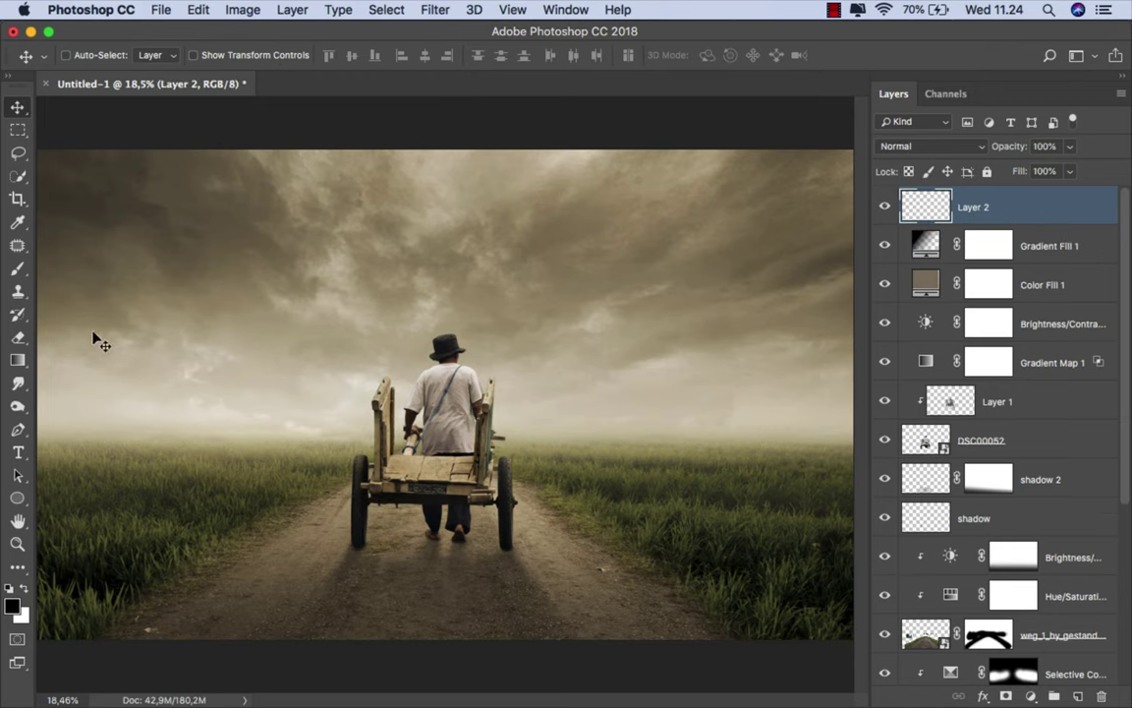
pyautogui.moveTo(17, 360); pyautogui.dragTo(52, 357)
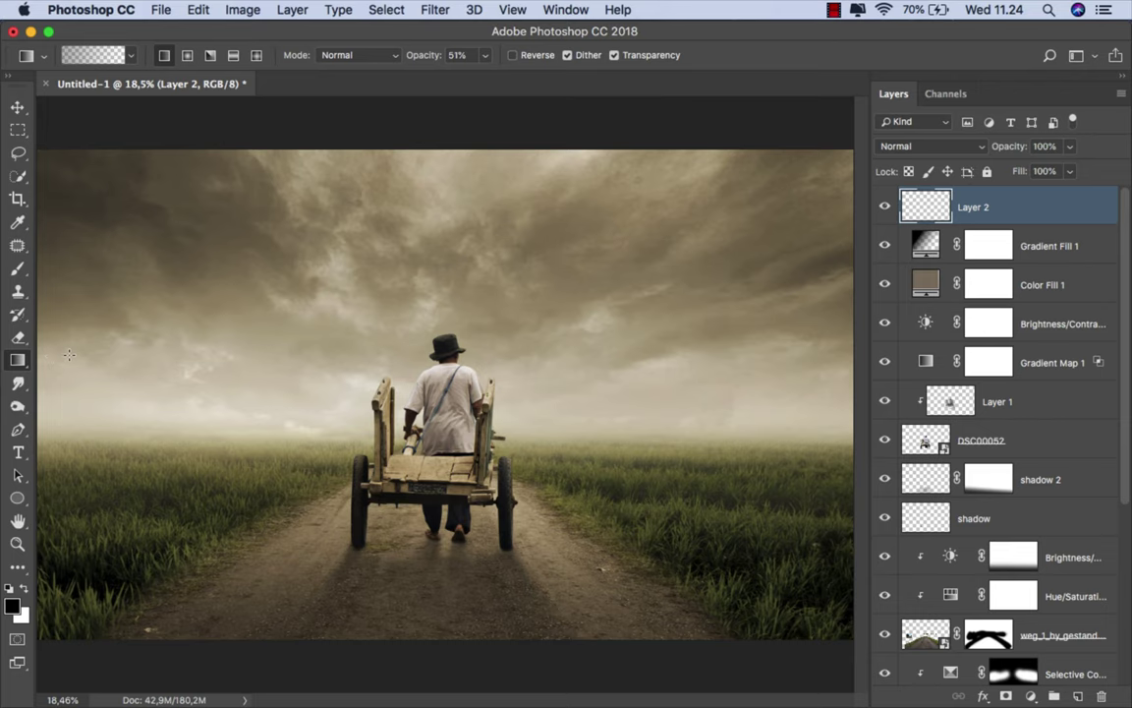
pyautogui.moveTo(431, 642); pyautogui.dragTo(434, 536)
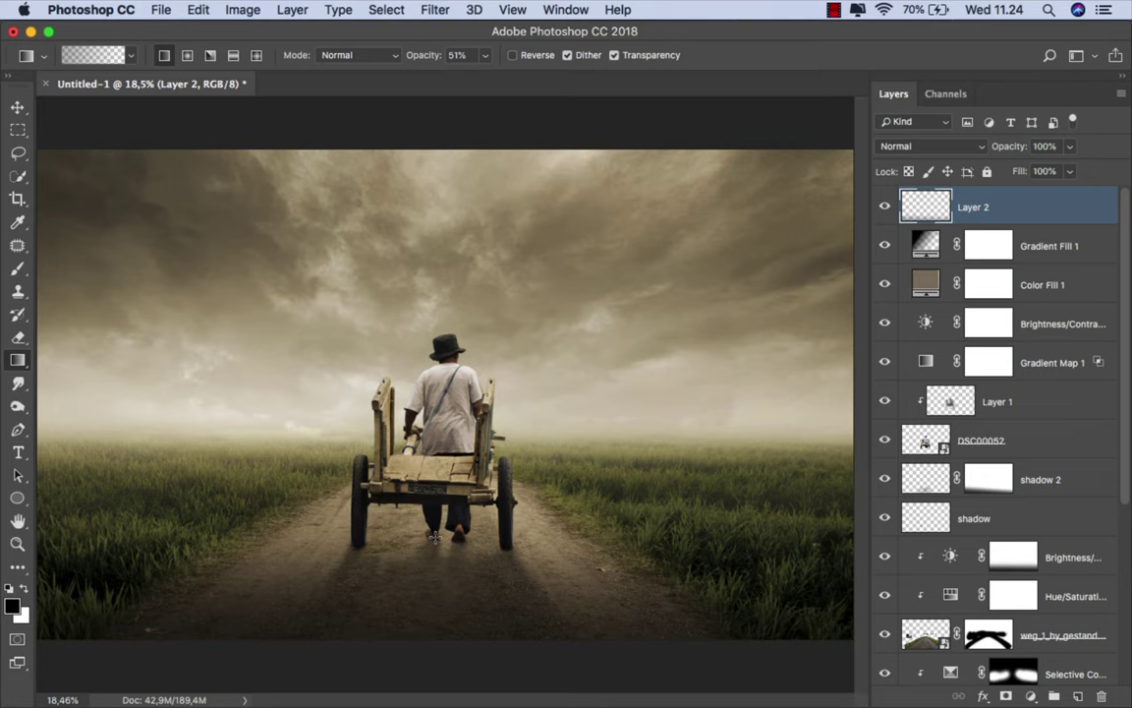
pyautogui.click(1069, 148)
pyautogui.click(1045, 170)
pyautogui.click(1007, 211)
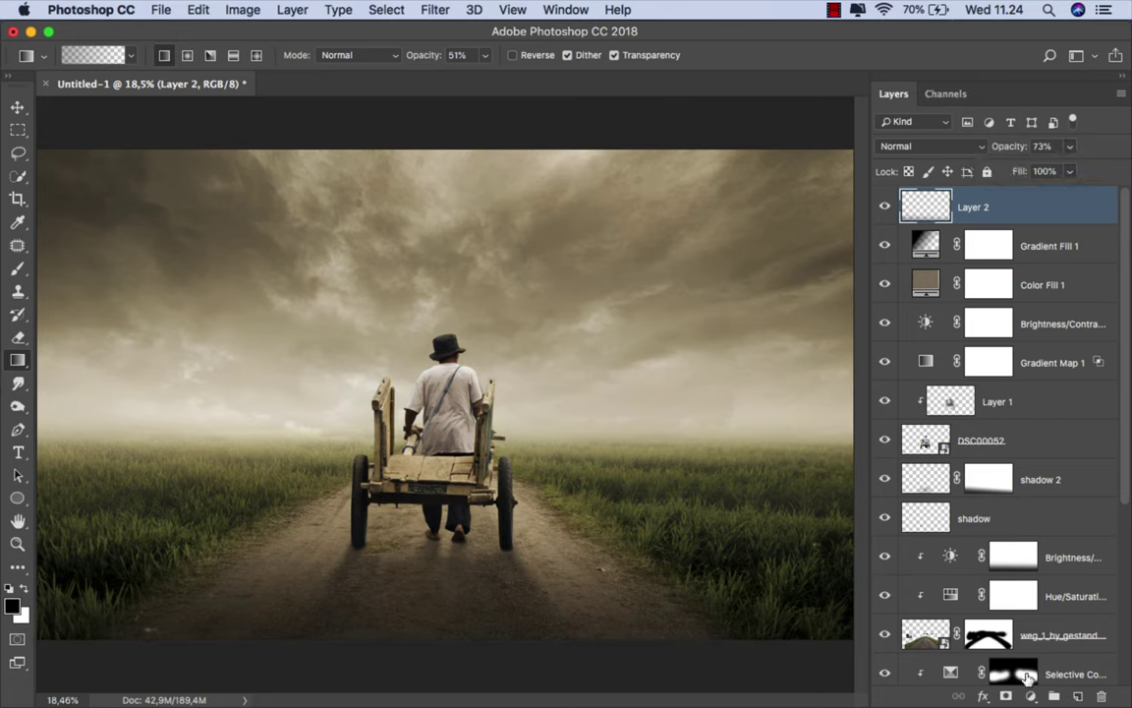
pyautogui.click(1030, 696)
# - Add a Levels layer with input black point 10 and white point 233, comparing it on and off
pyautogui.click(1022, 429)
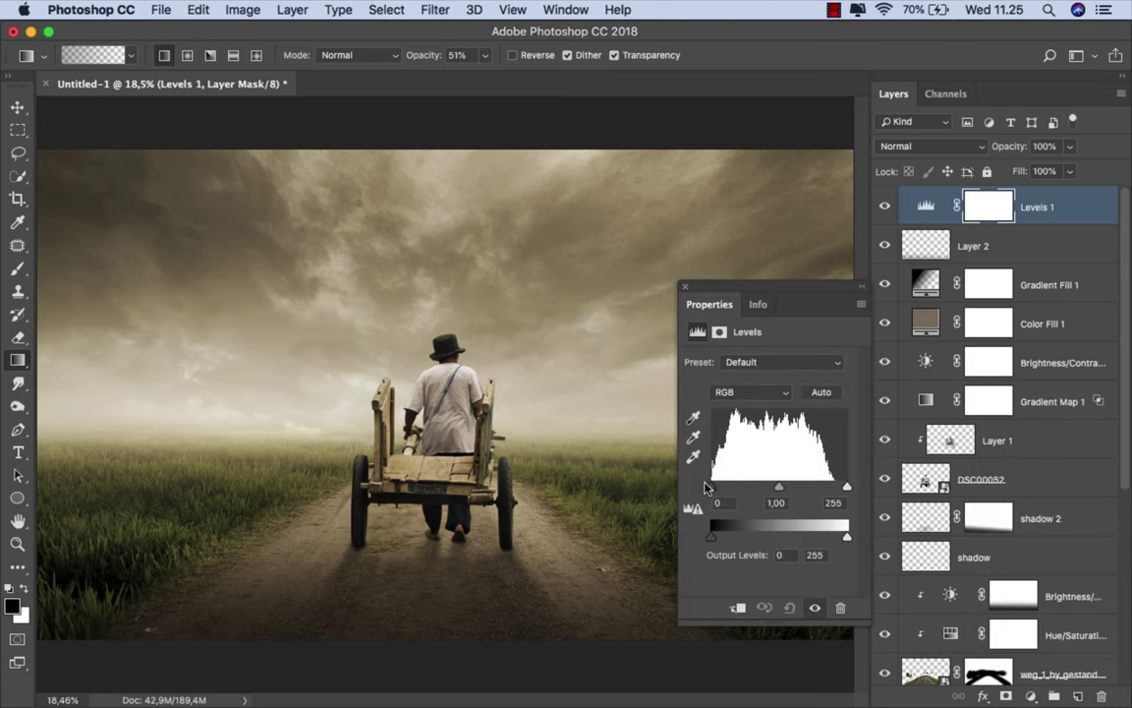
pyautogui.moveTo(711, 486); pyautogui.dragTo(718, 496)
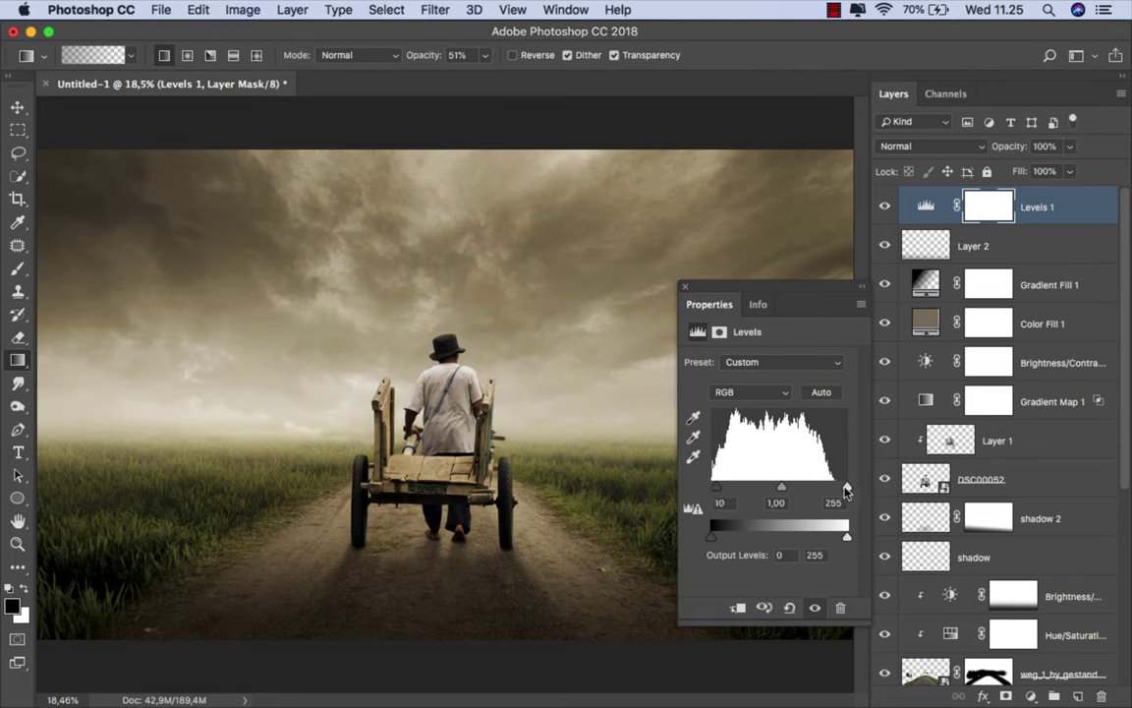
pyautogui.moveTo(846, 487); pyautogui.dragTo(838, 489)
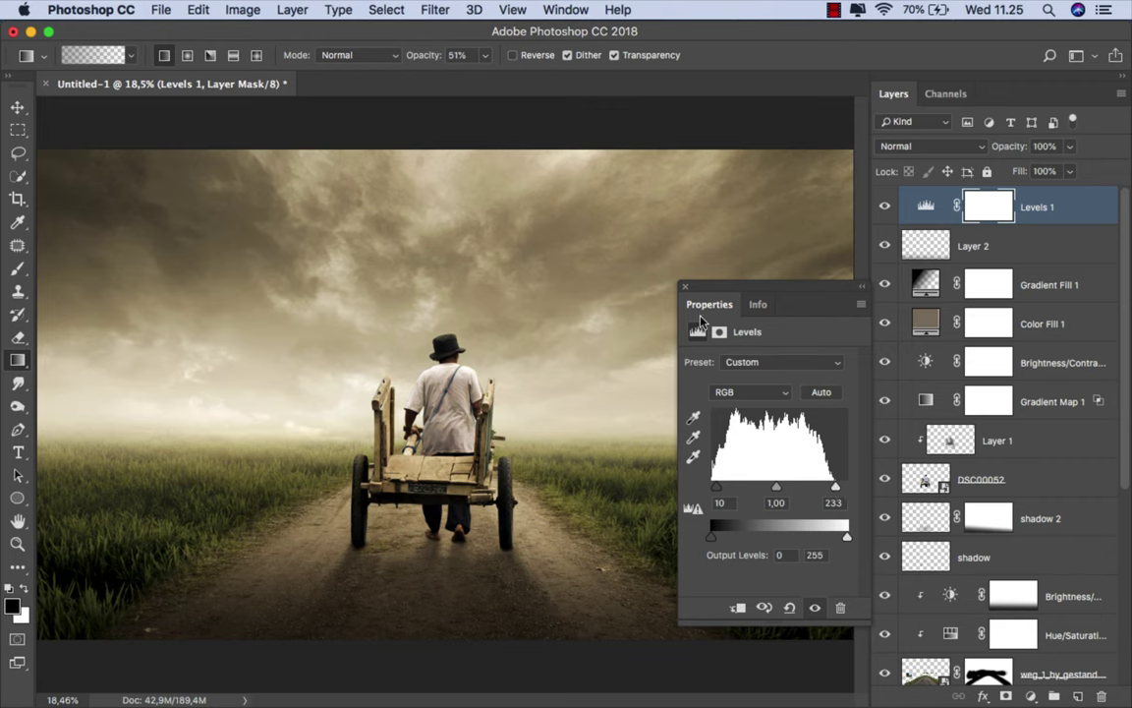
pyautogui.click(685, 286)
pyautogui.click(885, 206)
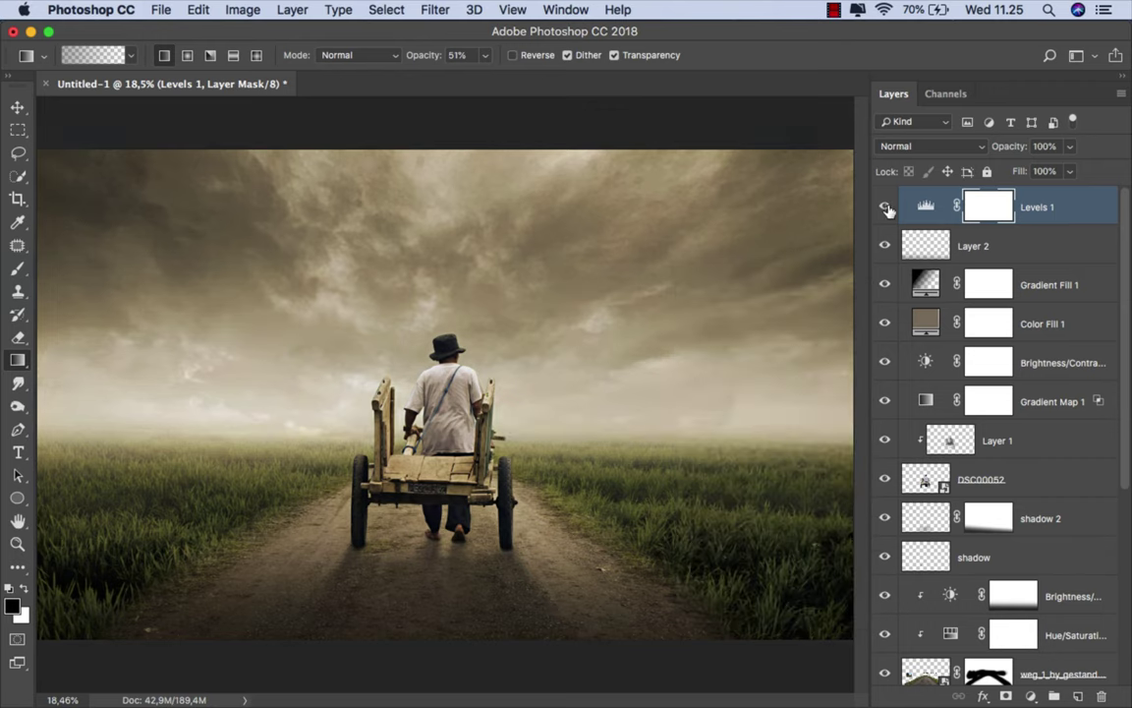
pyautogui.click(885, 206)
pyautogui.click(925, 206)
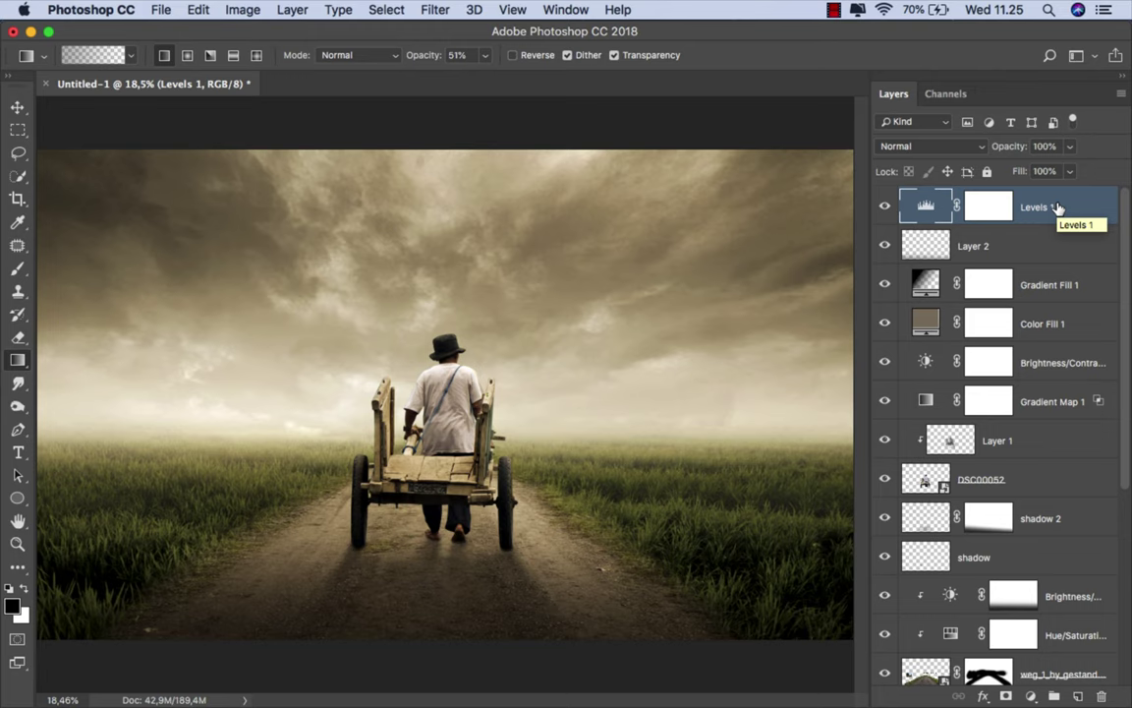
pyautogui.click(1030, 696)
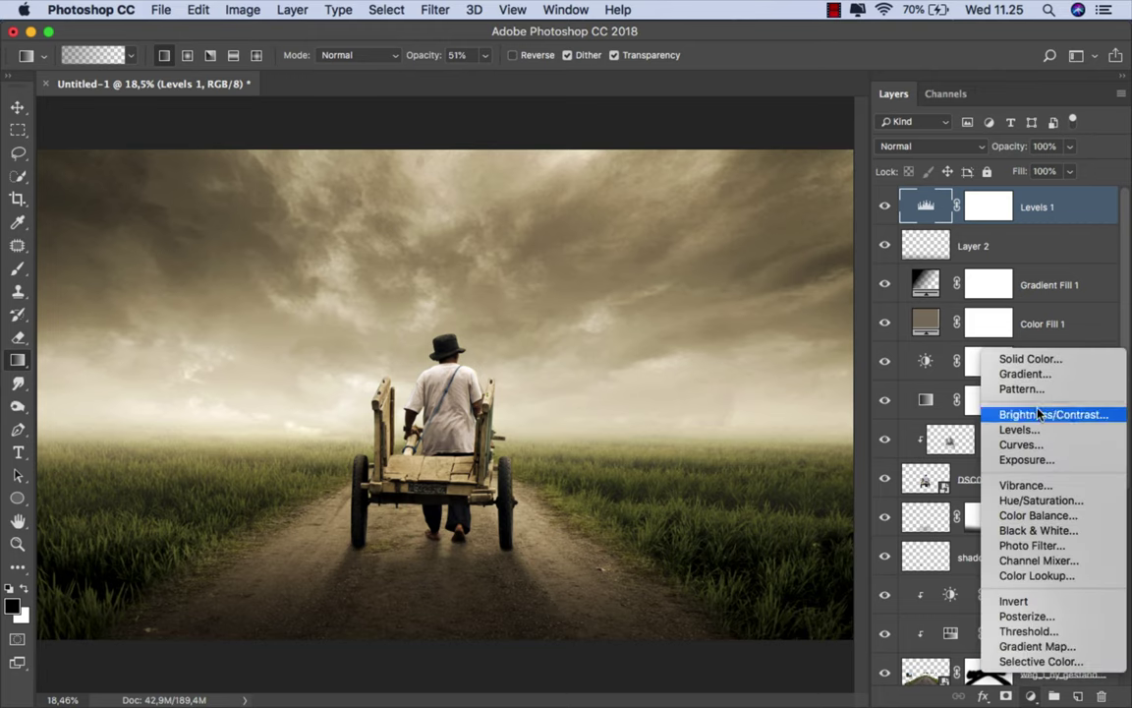
# - Add a Solid Color fill layer in dark olive #2d2a00
pyautogui.click(1032, 360)
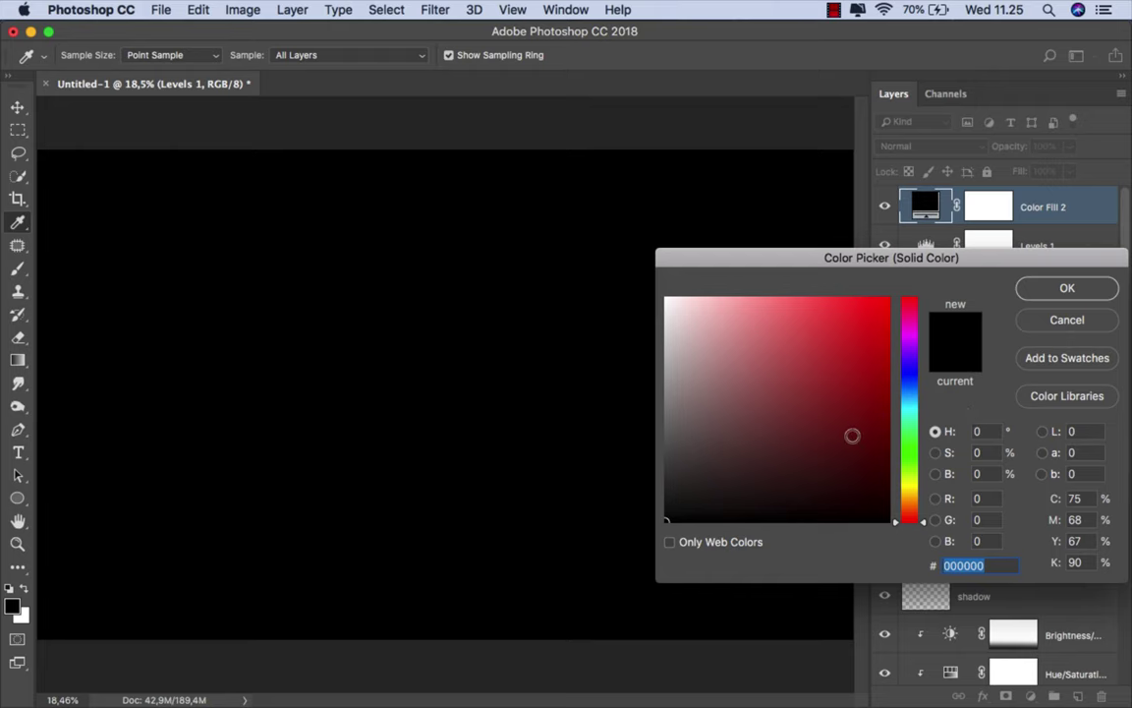
pyautogui.moveTo(852, 435); pyautogui.dragTo(909, 482)
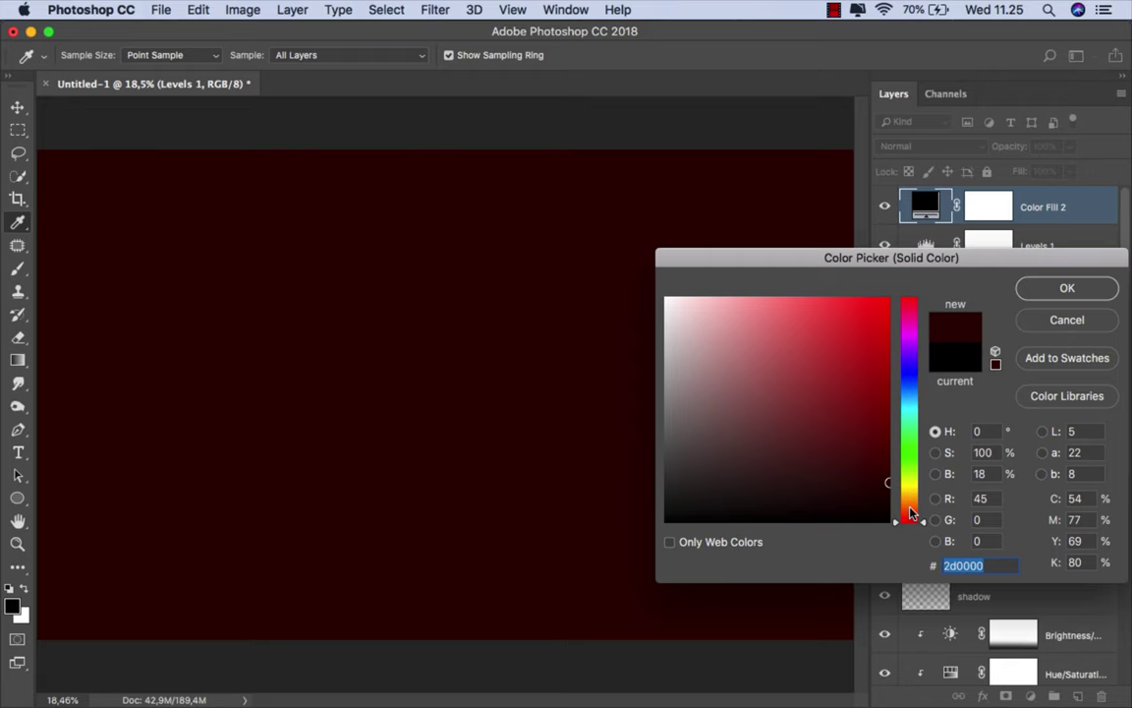
pyautogui.moveTo(910, 513); pyautogui.dragTo(918, 488)
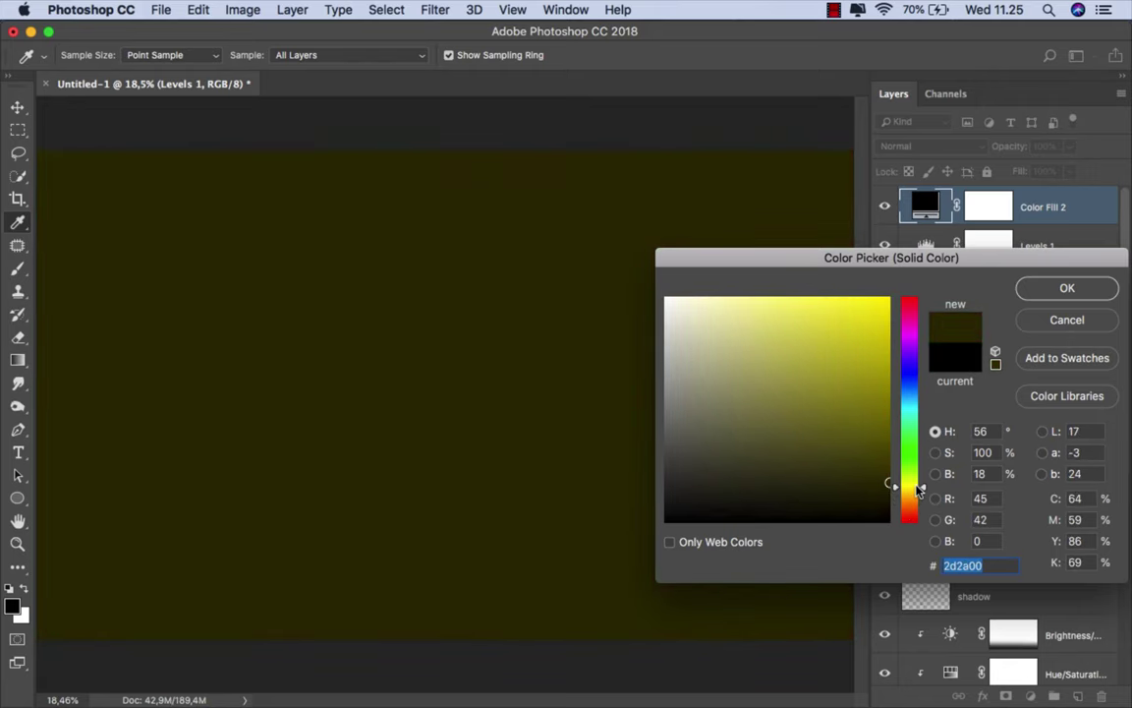
pyautogui.click(1063, 288)
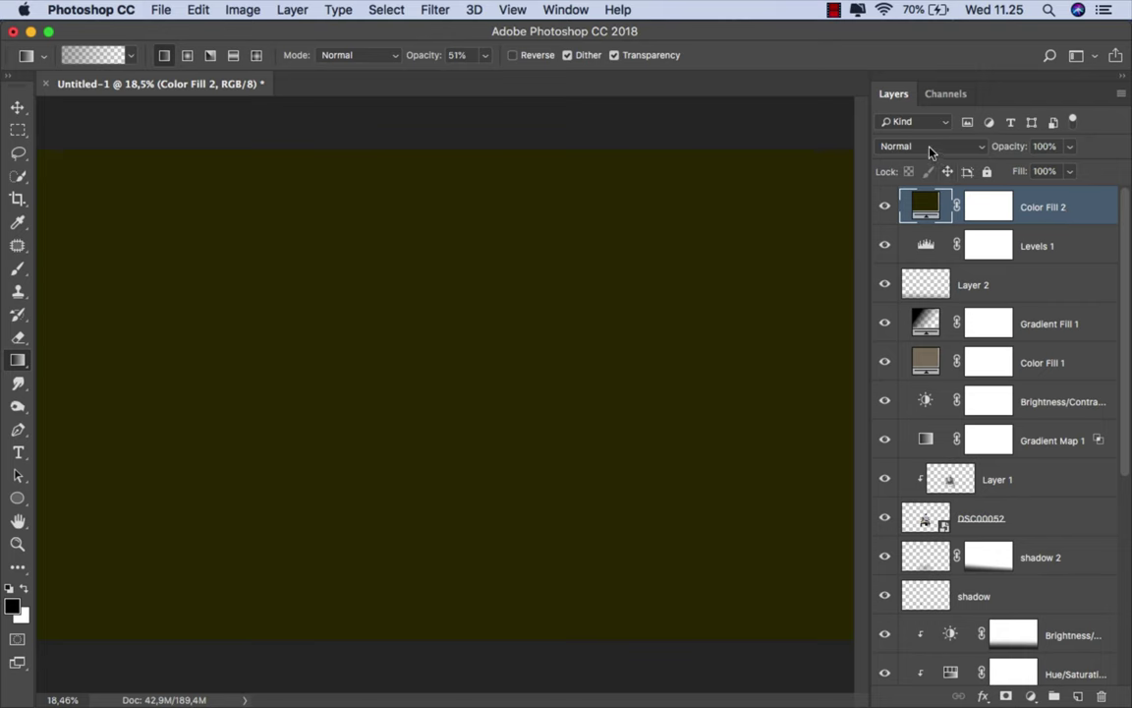
# - Blend Color Fill 2 in Soft Light at 39% opacity and compare it on and off
pyautogui.click(930, 147)
pyautogui.click(912, 351)
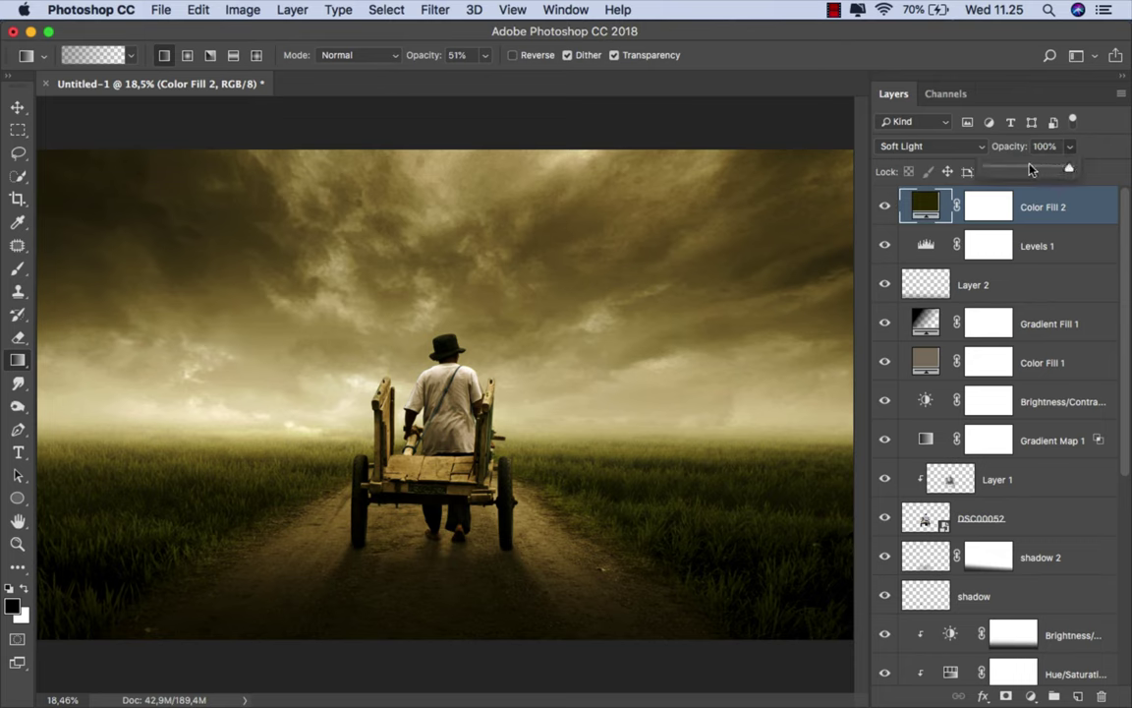
pyautogui.moveTo(1070, 146); pyautogui.dragTo(1023, 170)
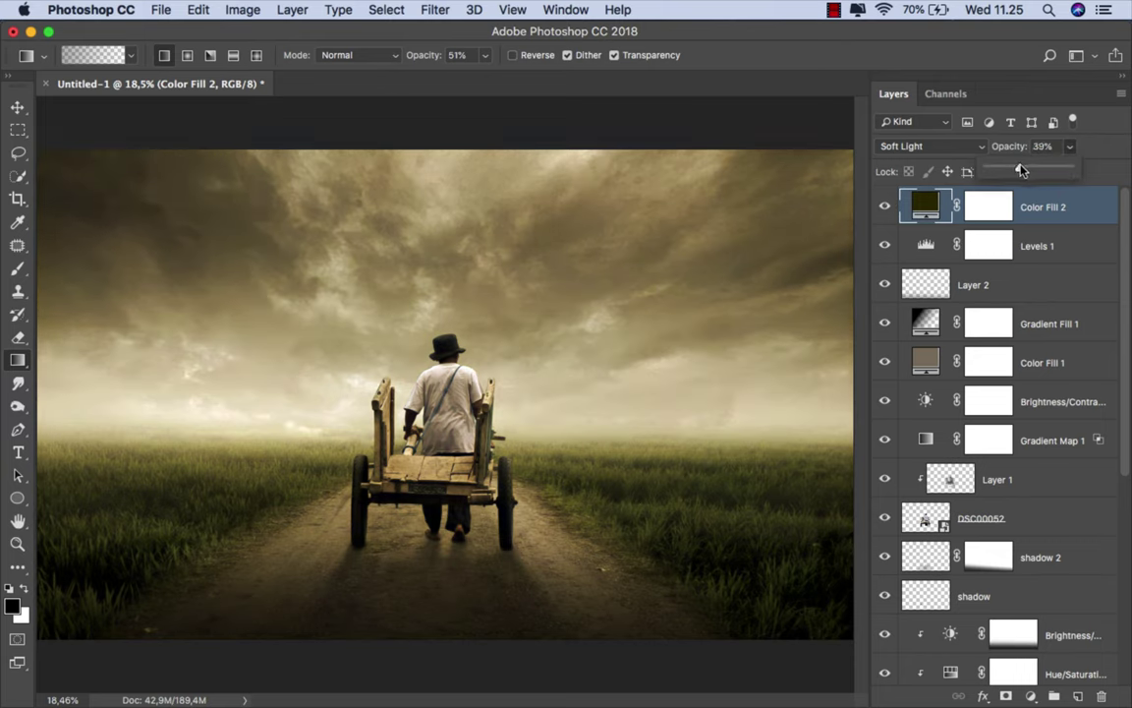
pyautogui.click(884, 206)
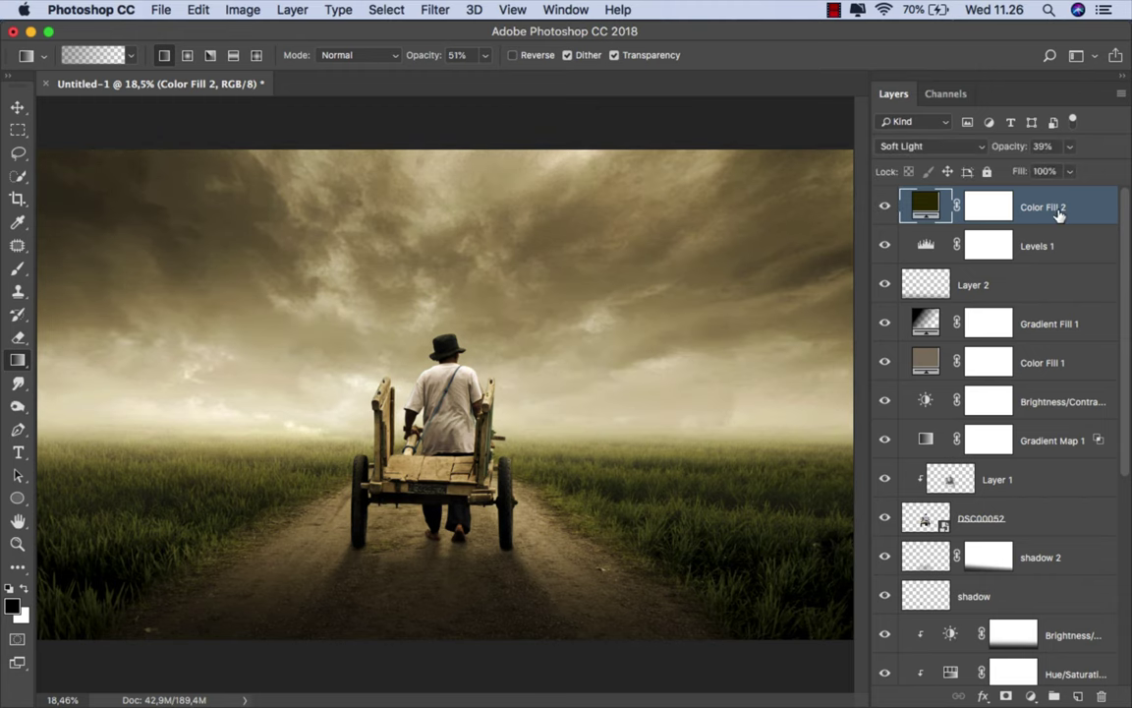
# - Adjust Color Fill 2's colour to #3b3600 and reduce its opacity to 26%
pyautogui.doubleClick(925, 203)
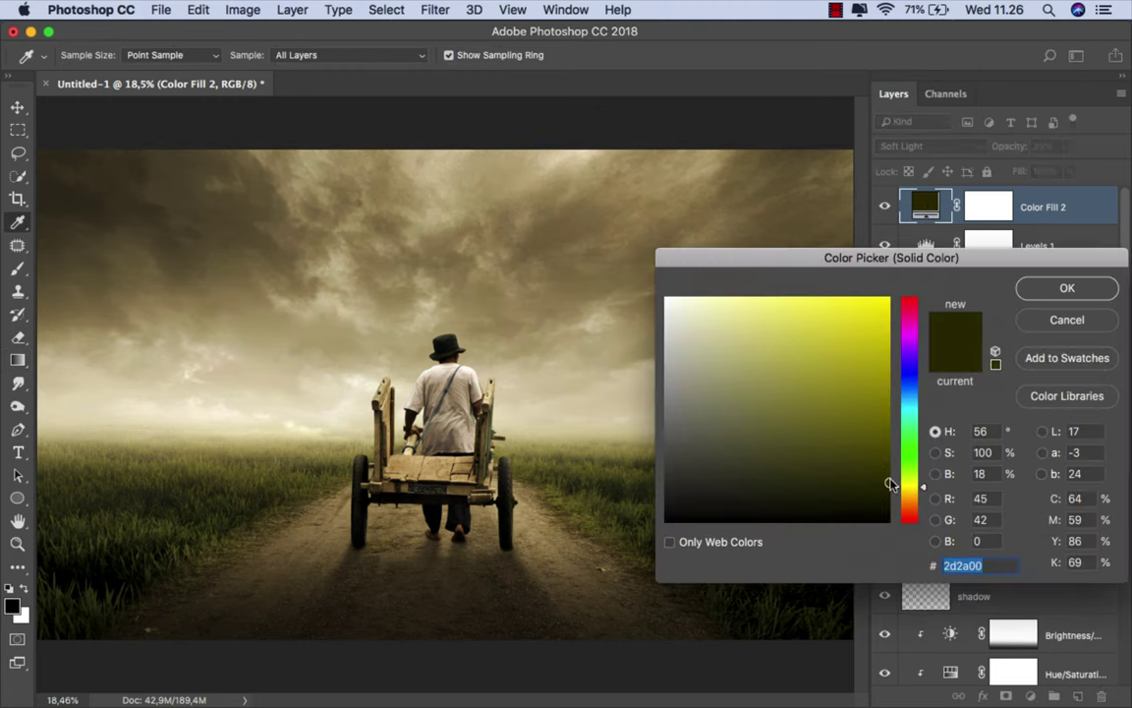
pyautogui.moveTo(890, 483)
pyautogui.mouseDown()
pyautogui.moveTo(891, 462)
pyautogui.moveTo(924, 491)
pyautogui.mouseUp()
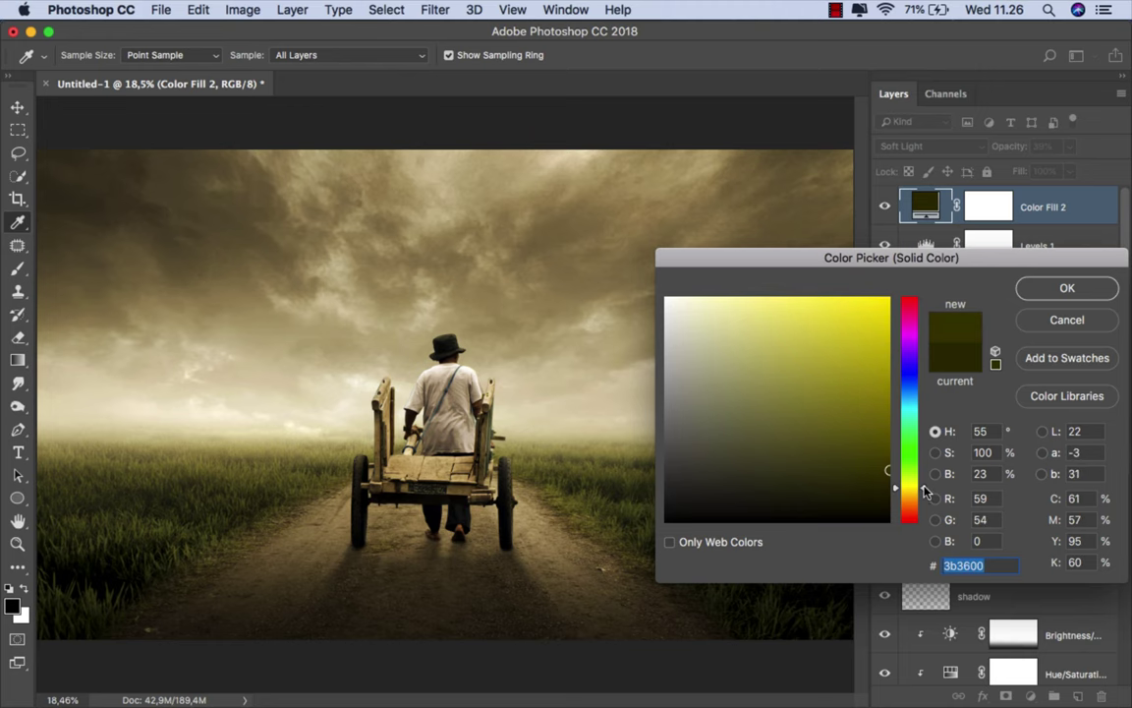
pyautogui.click(1042, 288)
pyautogui.press('g')
pyautogui.click(1071, 147)
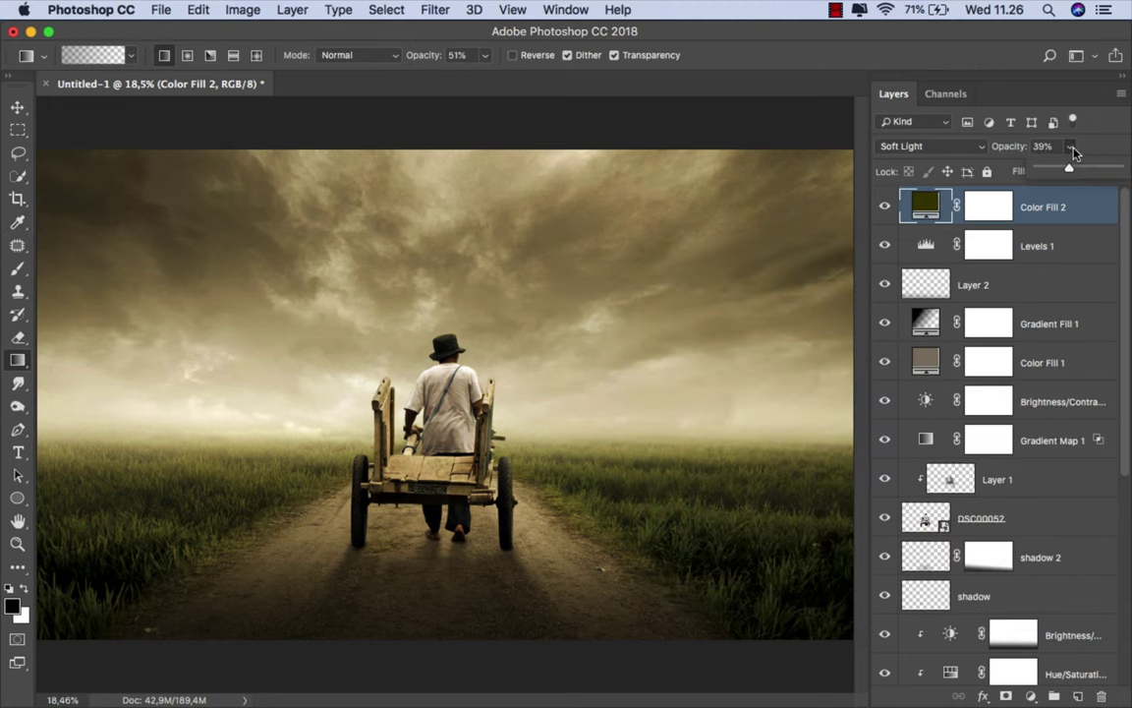
pyautogui.moveTo(1054, 174); pyautogui.dragTo(1045, 172)
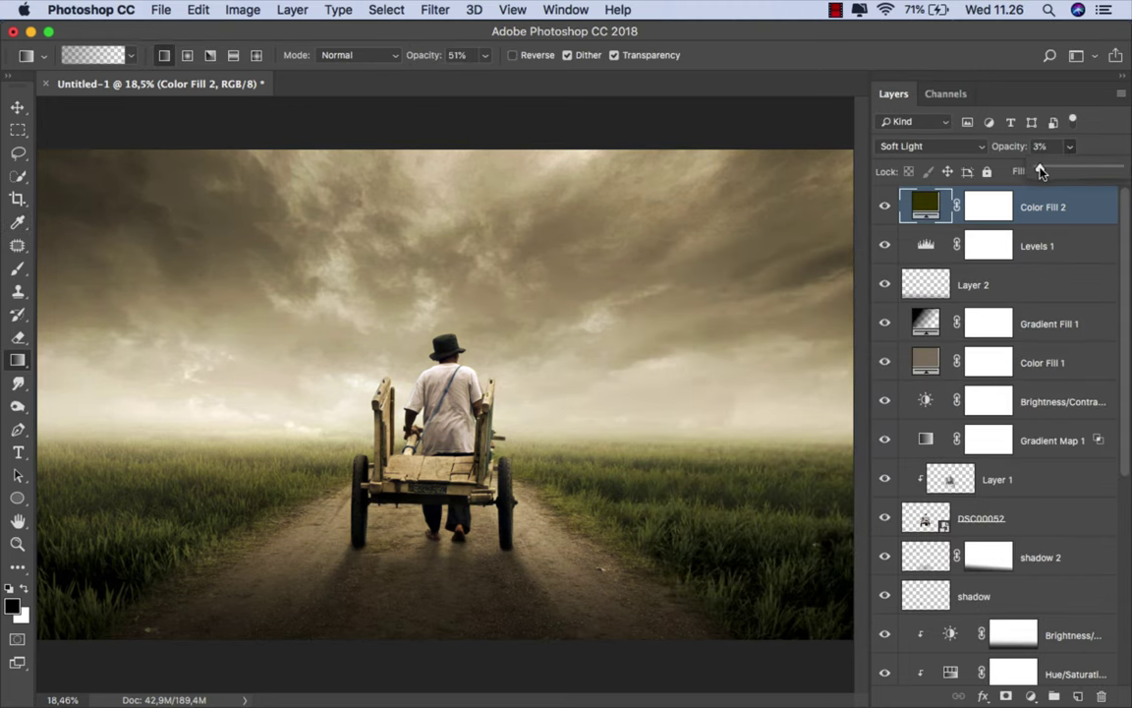
pyautogui.moveTo(1051, 173); pyautogui.dragTo(1060, 173)
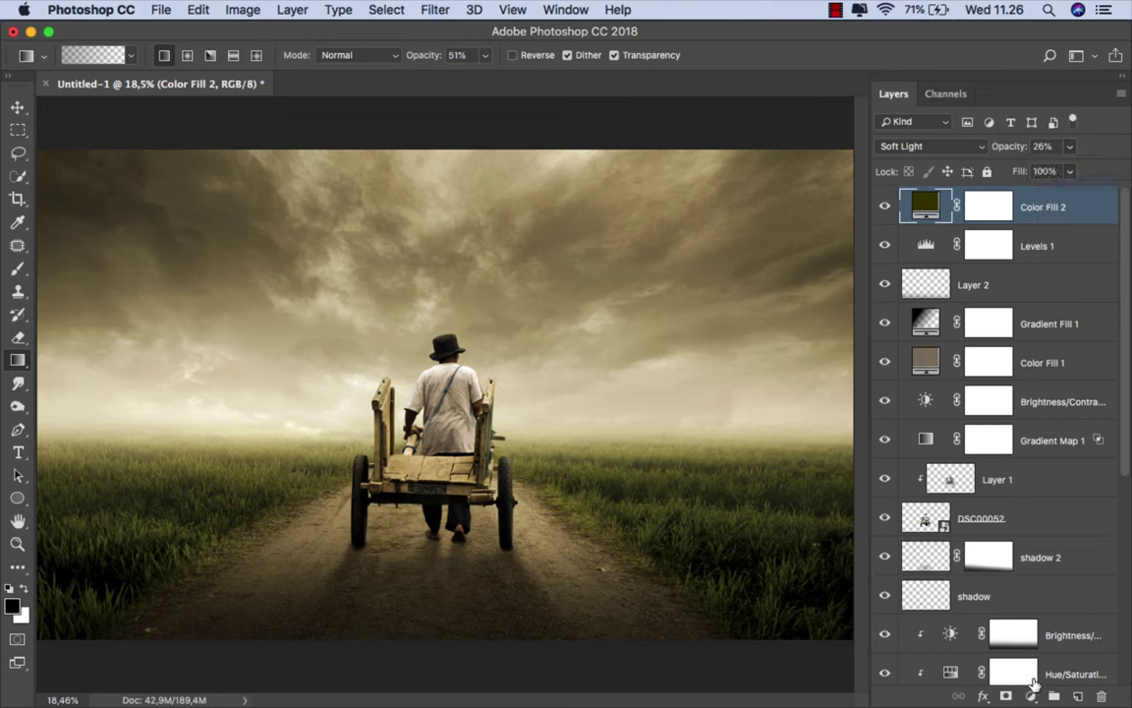
# - Add a Selective Color layer with Reds Black +20 and a smaller Black boost in Yellows
pyautogui.click(1032, 696)
pyautogui.click(944, 597)
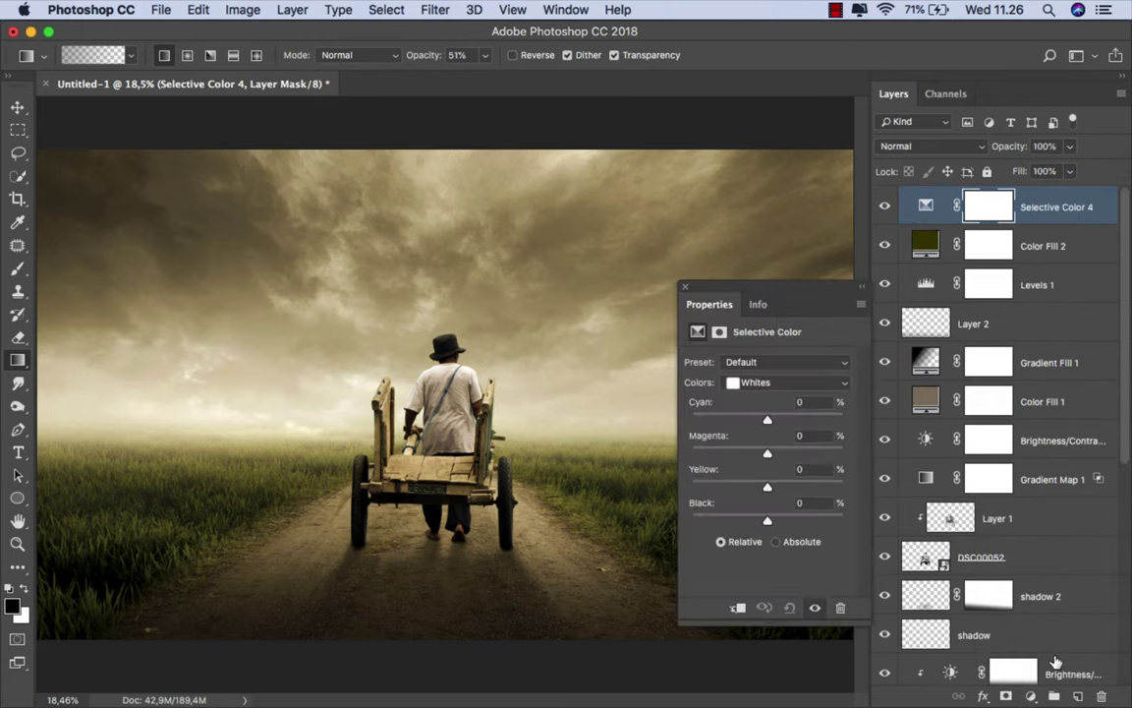
pyautogui.click(787, 382)
pyautogui.click(784, 298)
pyautogui.moveTo(768, 520); pyautogui.dragTo(779, 521)
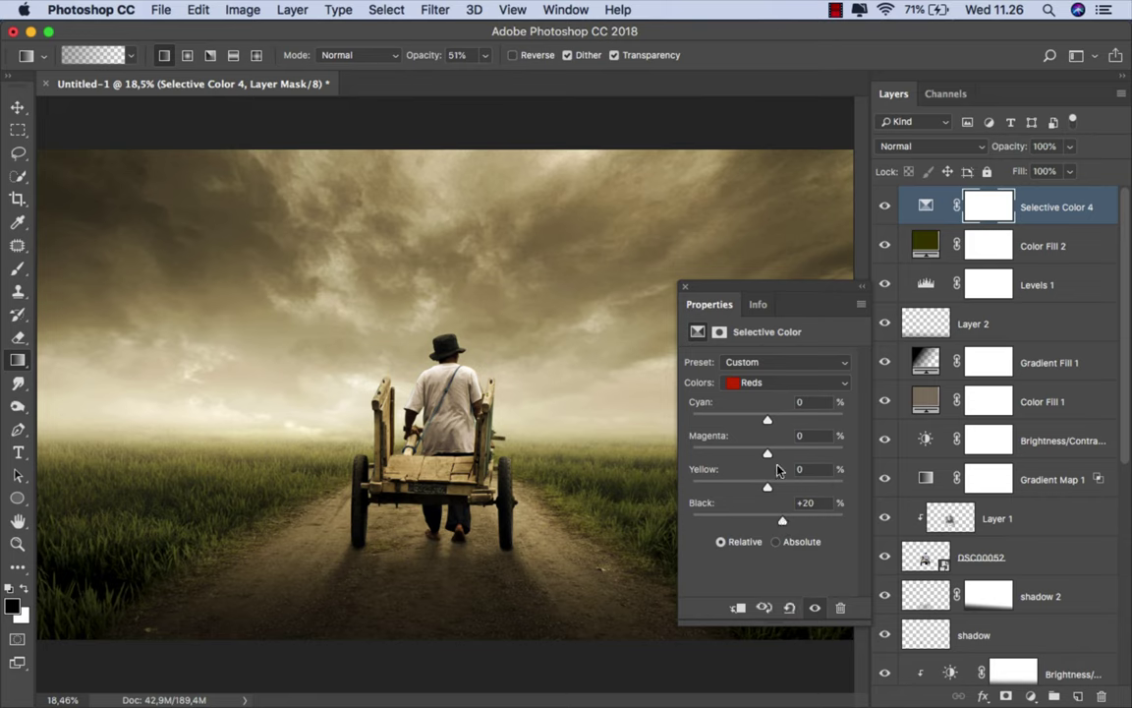
pyautogui.click(771, 383)
pyautogui.moveTo(782, 520); pyautogui.dragTo(776, 523)
pyautogui.click(685, 286)
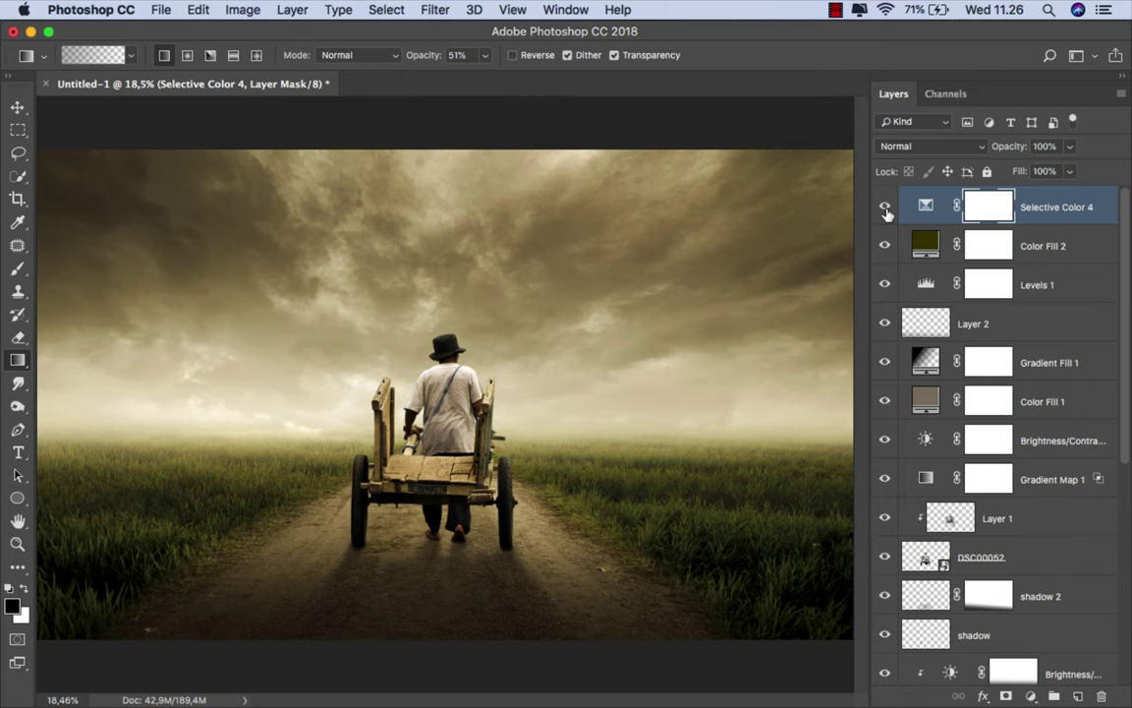
# - Create a new Layer 3 clipped onto Layer 1 and switch to the Brush Tool
pyautogui.click(927, 557)
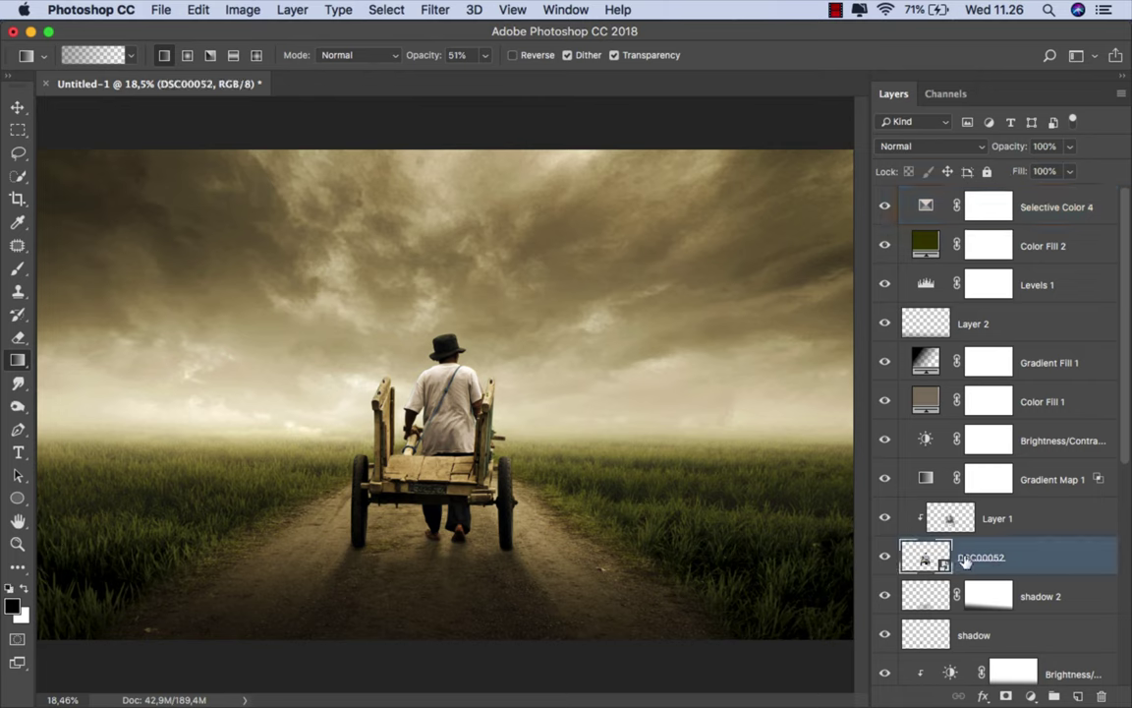
pyautogui.click(885, 557)
pyautogui.click(1032, 518)
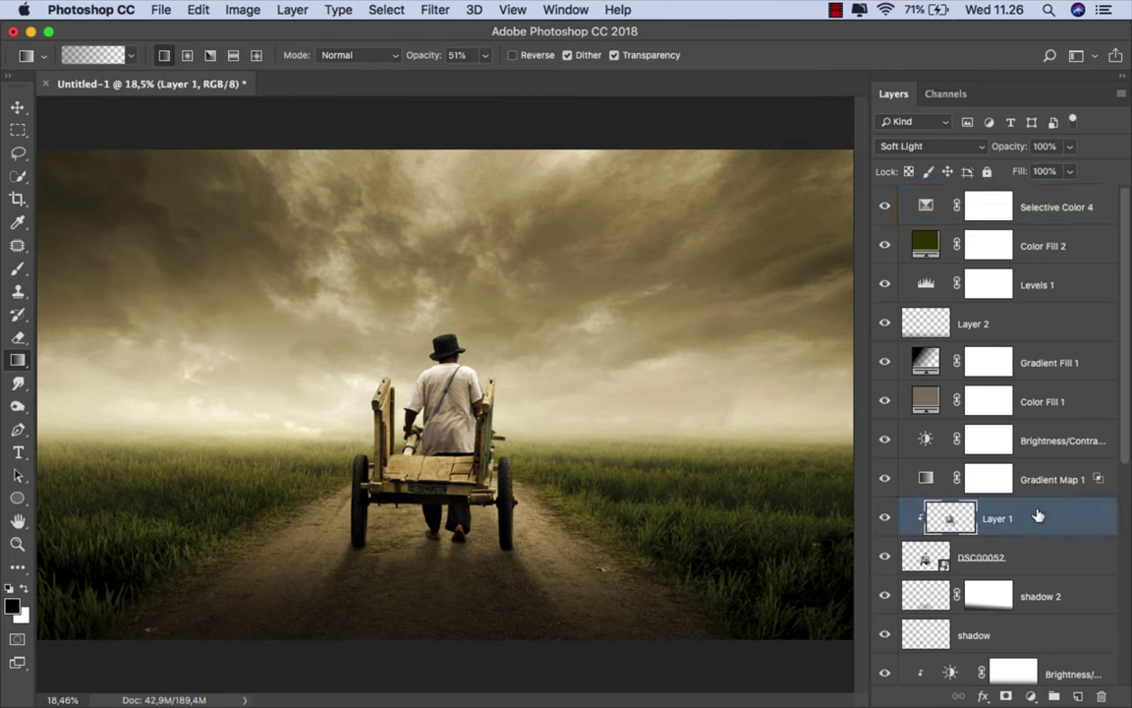
pyautogui.click(1077, 696)
pyautogui.rightClick(1010, 518)
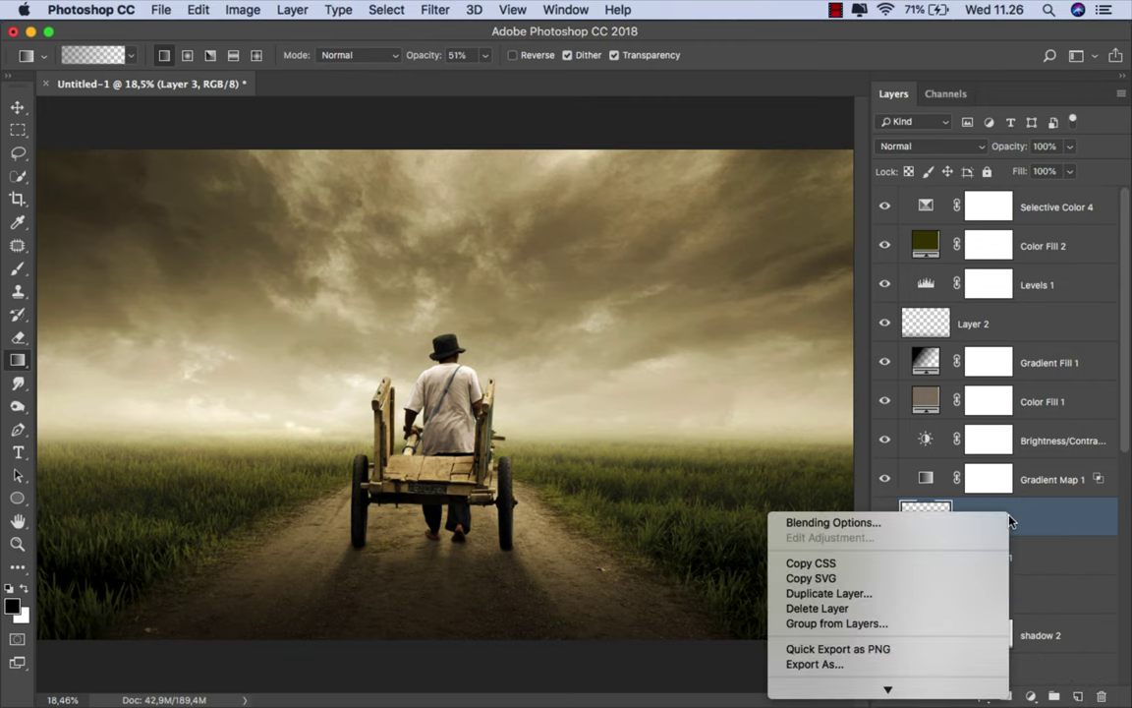
pyautogui.click(865, 647)
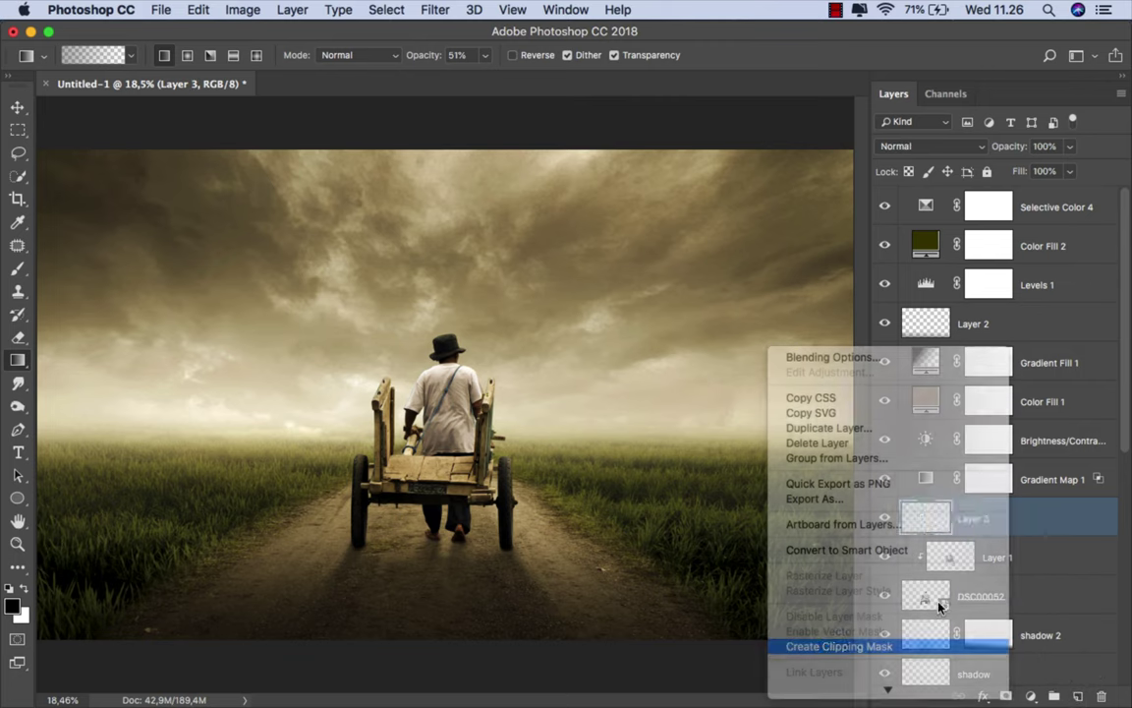
pyautogui.click(18, 268)
pyautogui.click(68, 240)
# - Set a white 21-pixel brush at 30% opacity and paint glow along the hat's edge
pyautogui.press('x')
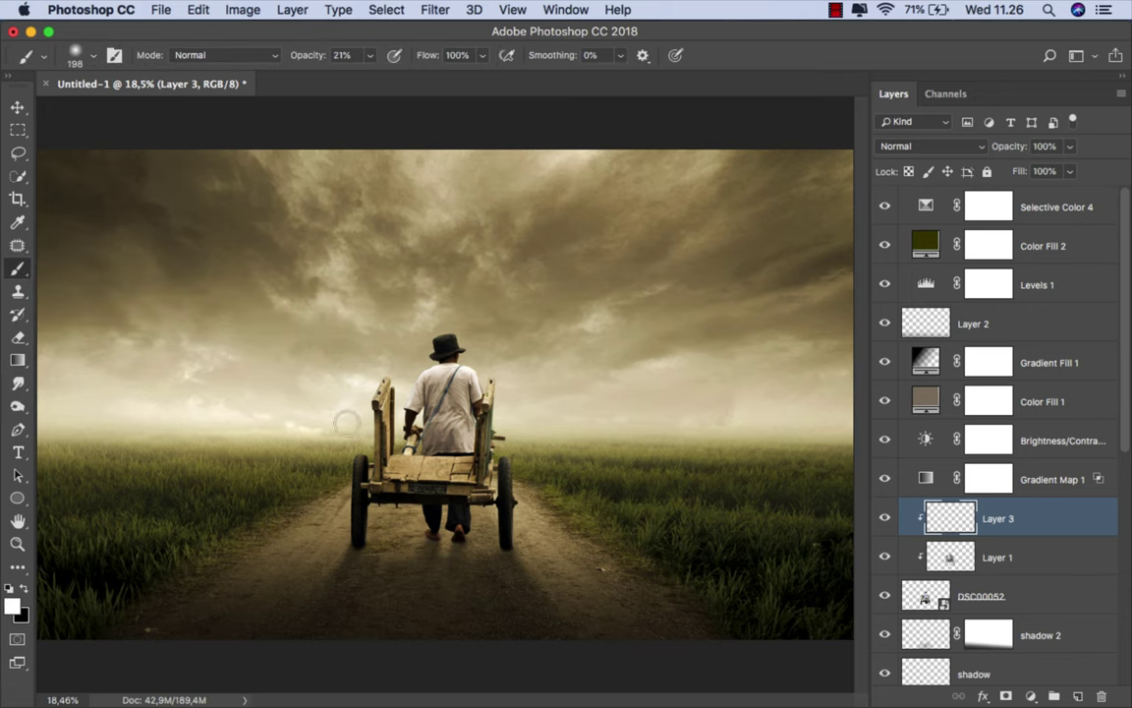
pyautogui.scroll(6, 346, 423)
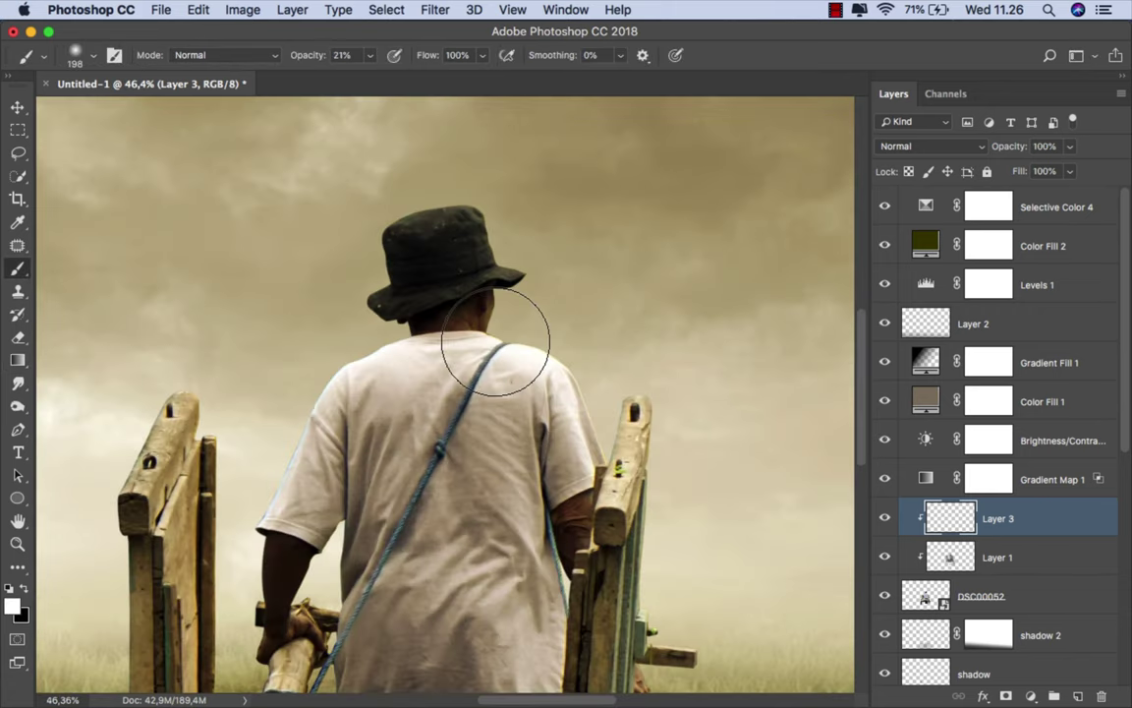
pyautogui.moveTo(539, 343); pyautogui.dragTo(477, 346)
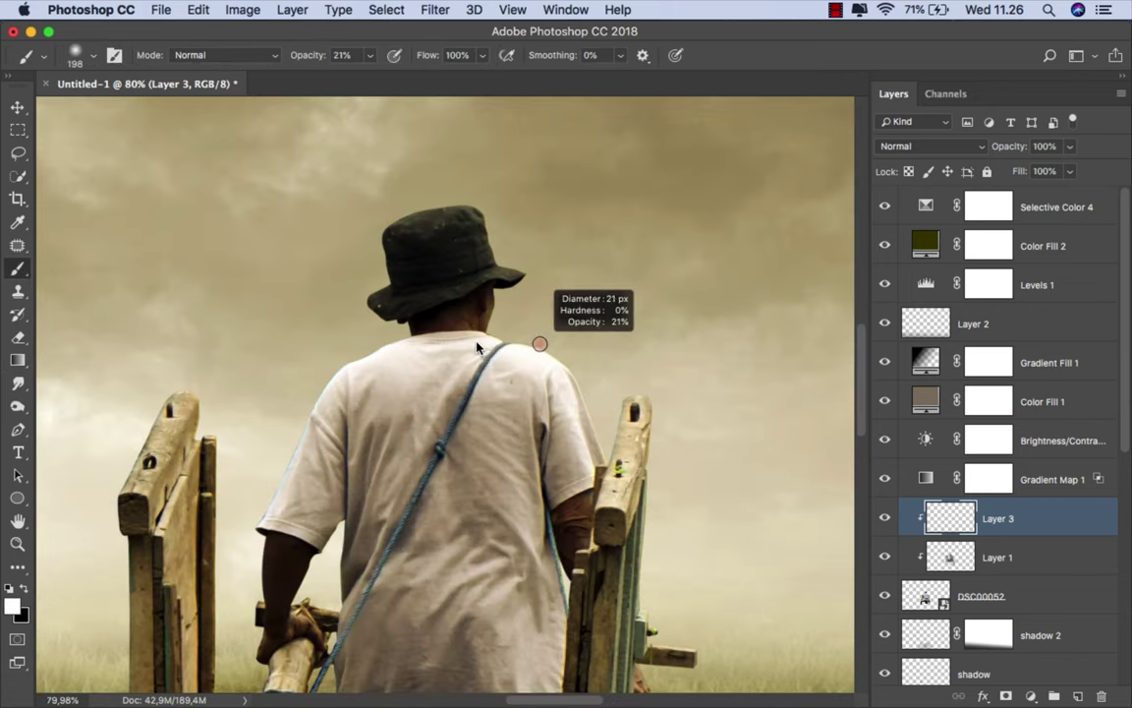
pyautogui.scroll(3, 589, 339)
pyautogui.scroll(2, 544, 362)
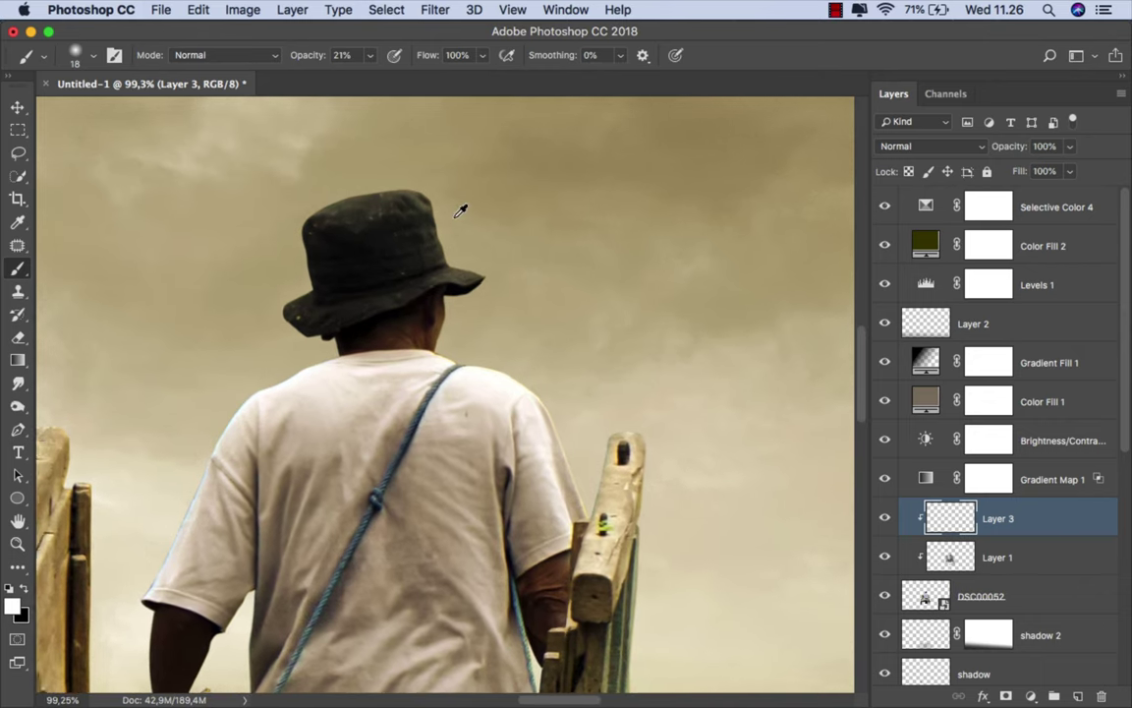
pyautogui.scroll(1, 460, 211)
pyautogui.click(370, 56)
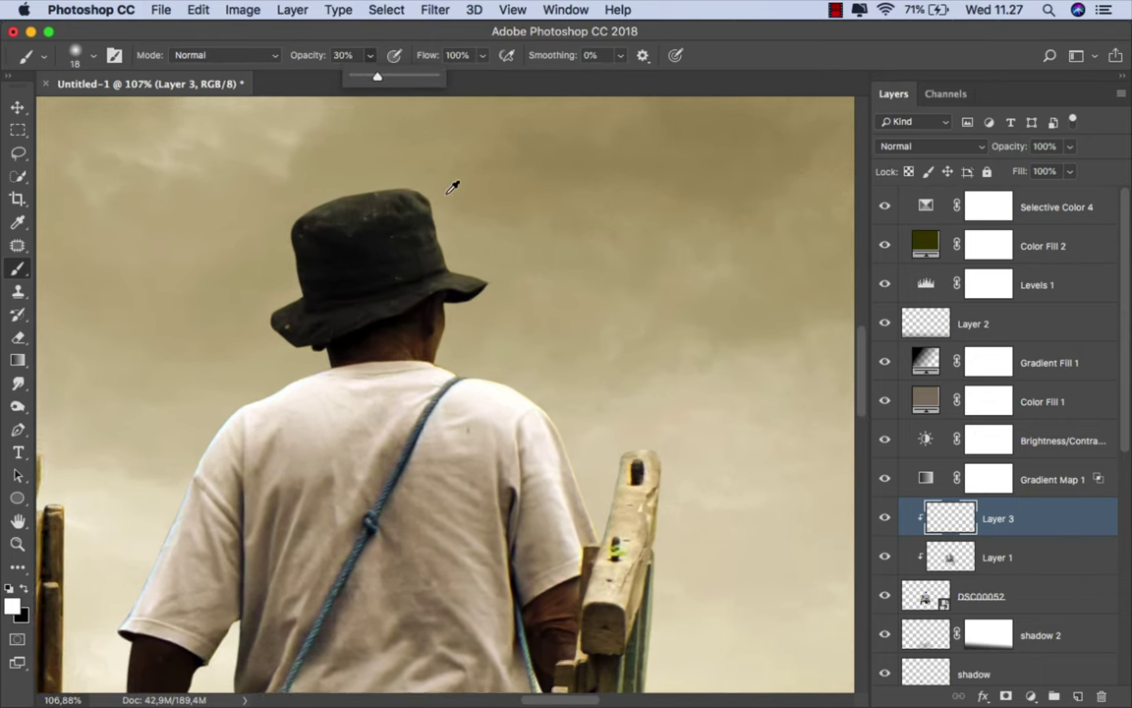
pyautogui.scroll(1, 455, 182)
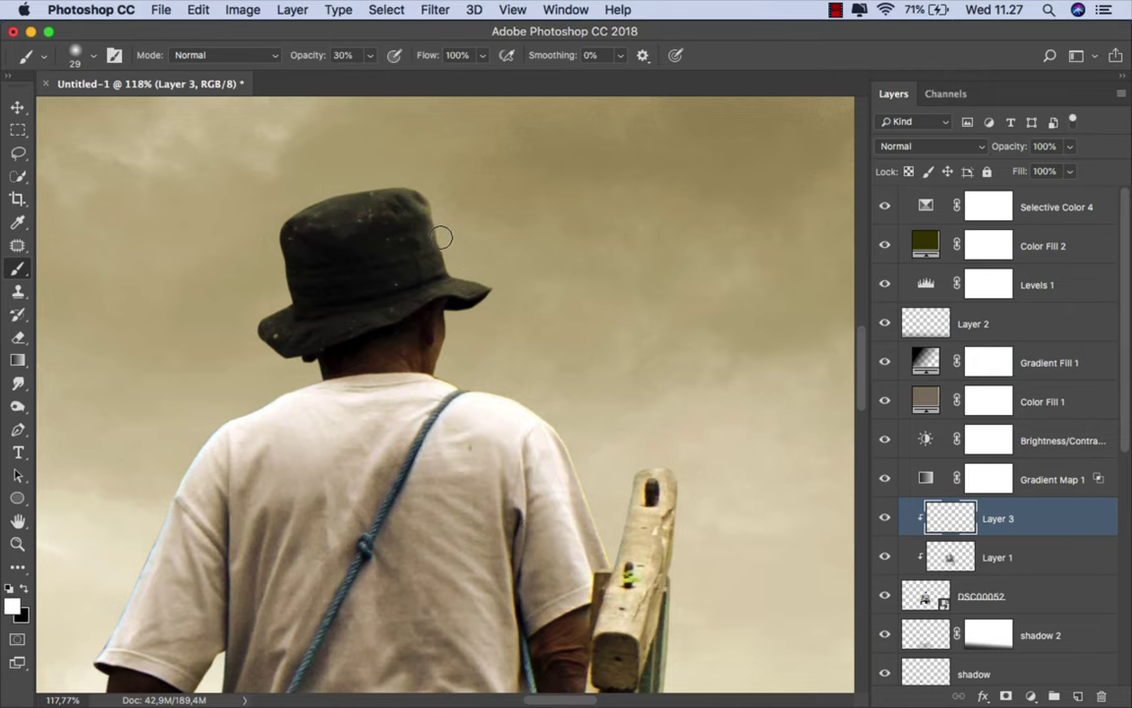
pyautogui.moveTo(433, 201); pyautogui.dragTo(454, 220)
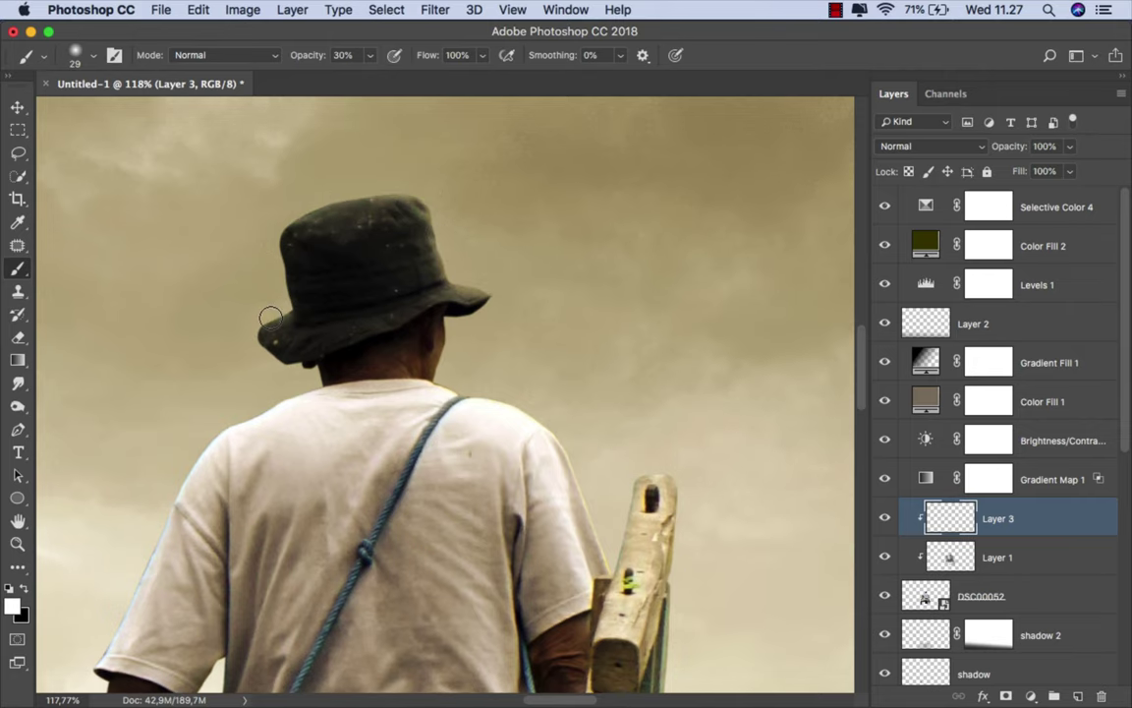
# - Resize the brush to 30 pixels and paint glow down the cart post's right edge
pyautogui.scroll(-3, 271, 320)
pyautogui.moveTo(496, 323); pyautogui.dragTo(509, 323)
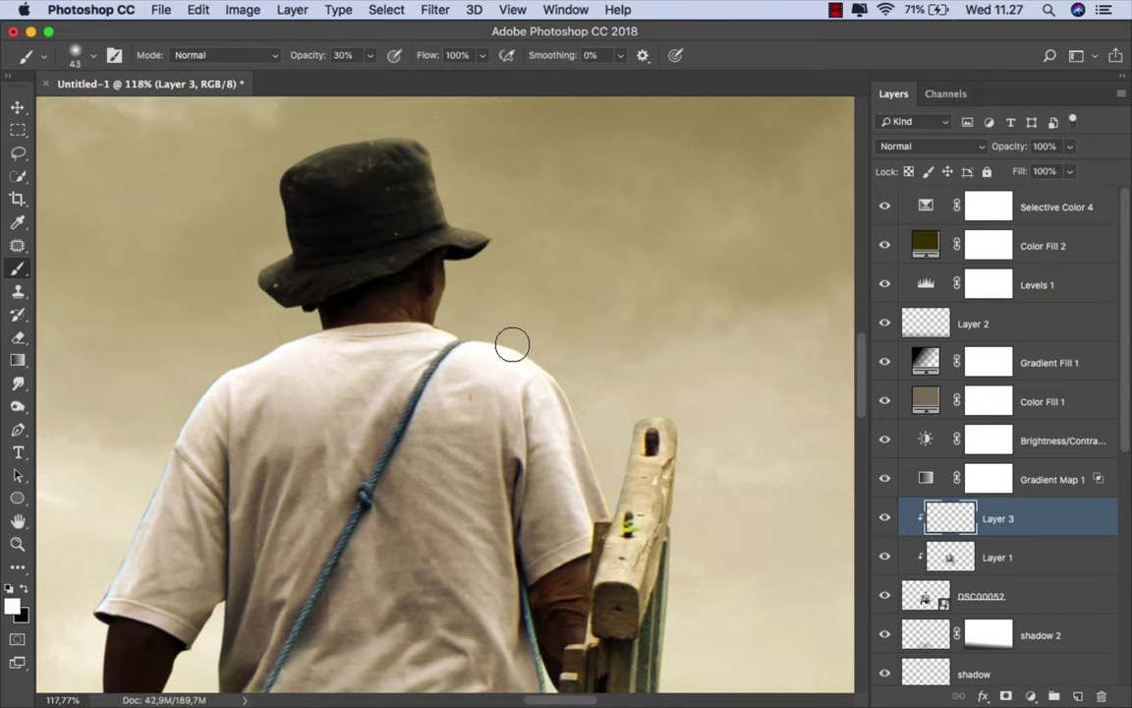
pyautogui.moveTo(584, 402); pyautogui.dragTo(561, 374)
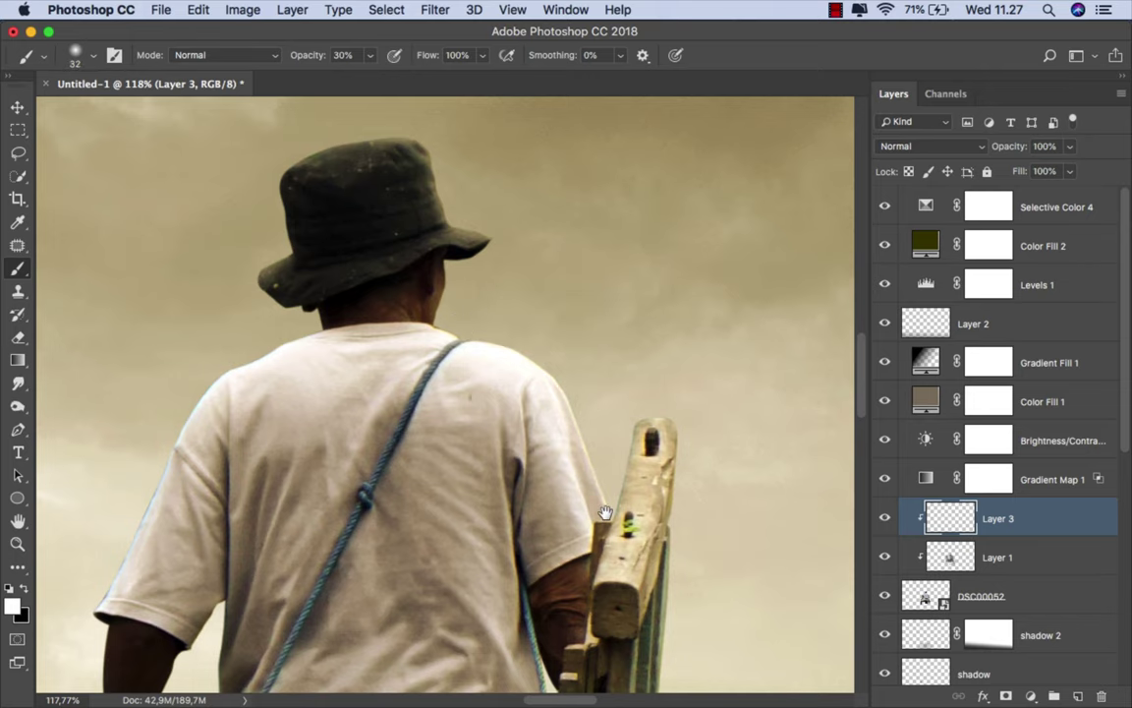
pyautogui.moveTo(598, 483); pyautogui.dragTo(504, 346)
pyautogui.moveTo(571, 283); pyautogui.dragTo(555, 283)
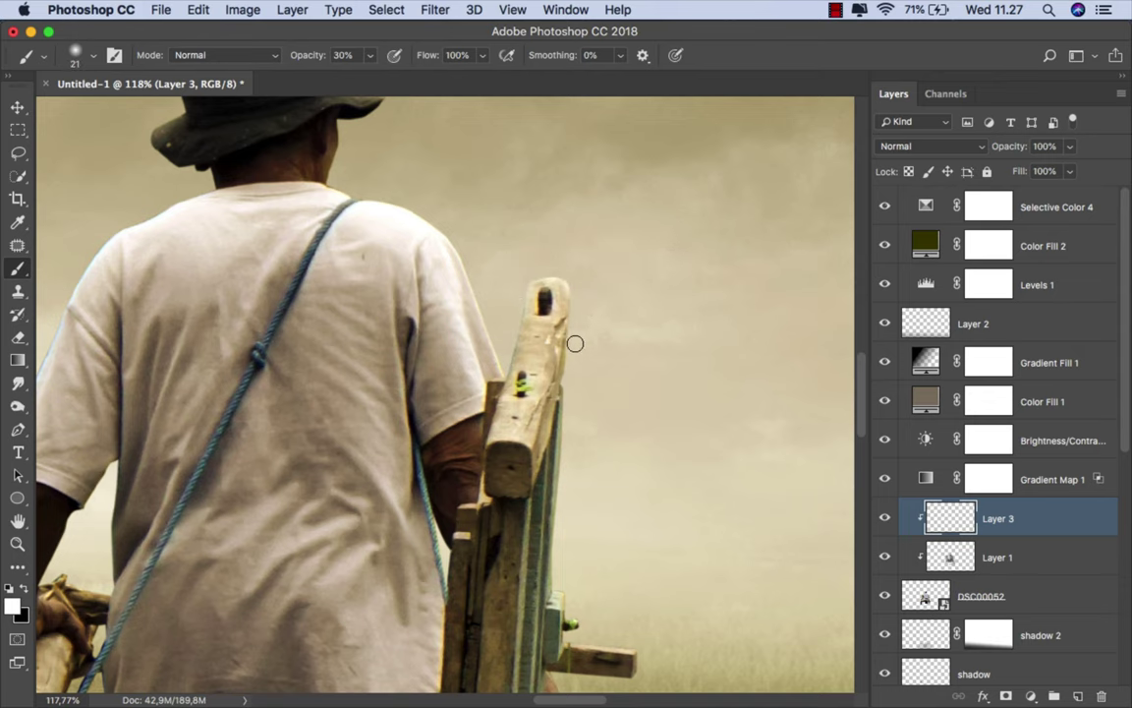
pyautogui.scroll(-5, 574, 336)
pyautogui.moveTo(574, 326); pyautogui.dragTo(586, 323)
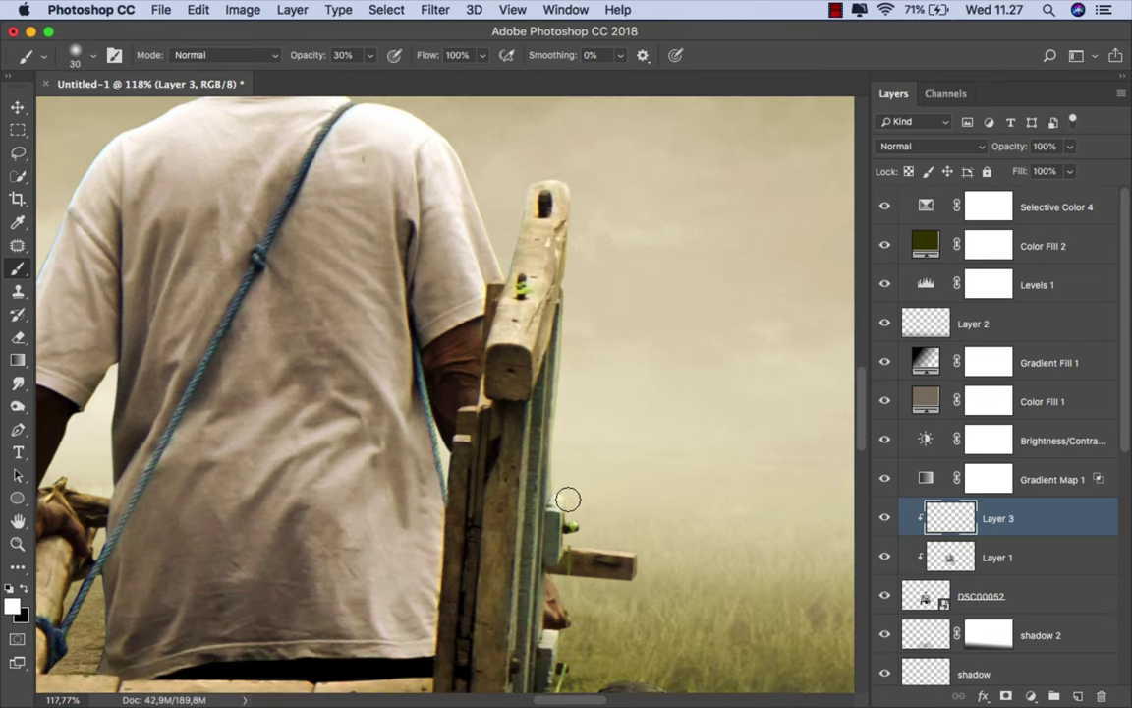
pyautogui.moveTo(506, 418); pyautogui.dragTo(521, 487)
# - Enlarge the brush to 57 pixels and work over the left cart post, cart front and right wheel
pyautogui.moveTo(338, 444); pyautogui.dragTo(691, 424)
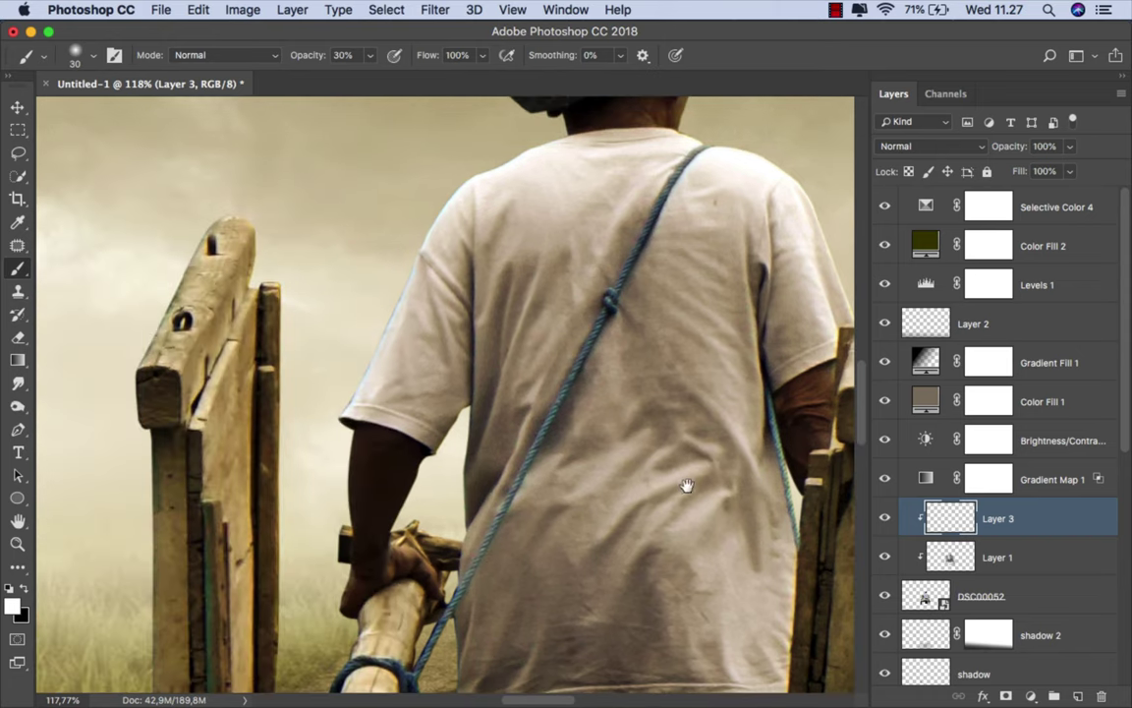
pyautogui.moveTo(460, 124); pyautogui.dragTo(460, 223)
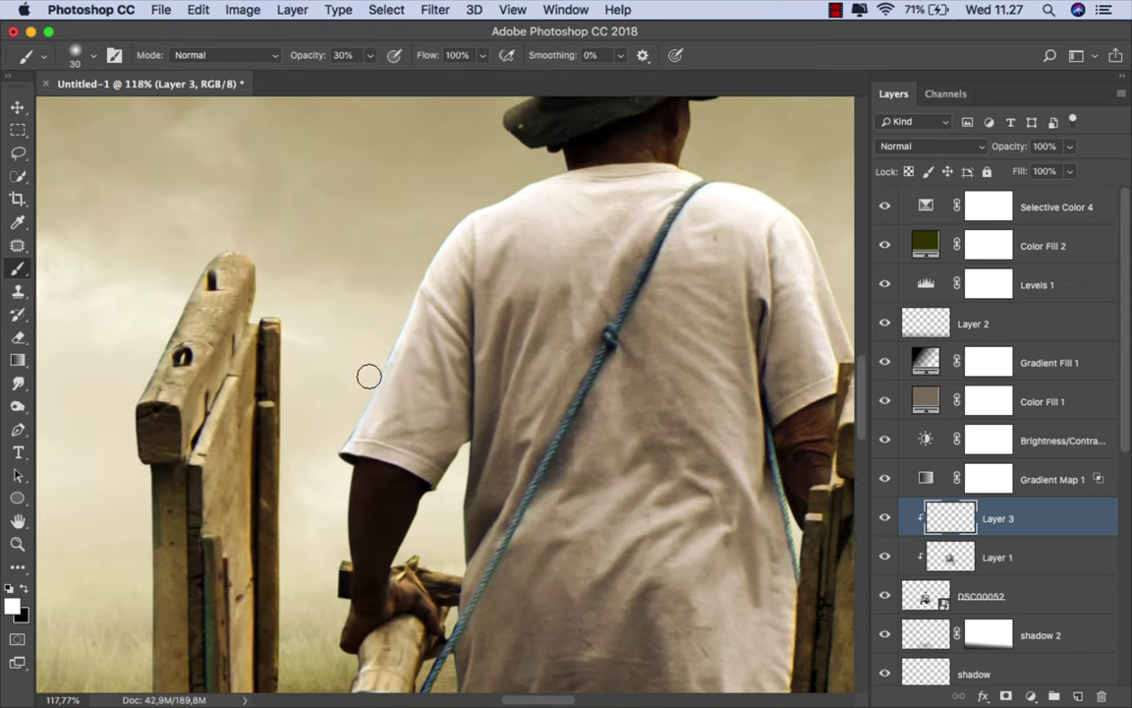
pyautogui.scroll(-7, 457, 362)
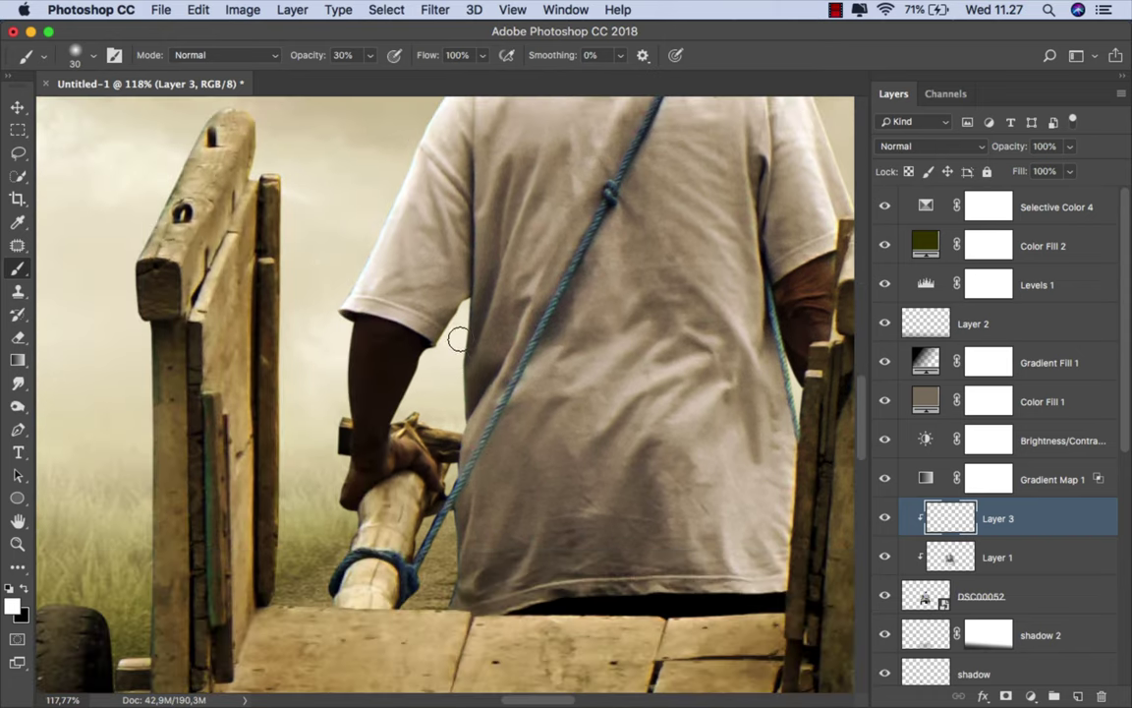
pyautogui.scroll(-3, 311, 329)
pyautogui.moveTo(273, 211); pyautogui.dragTo(300, 211)
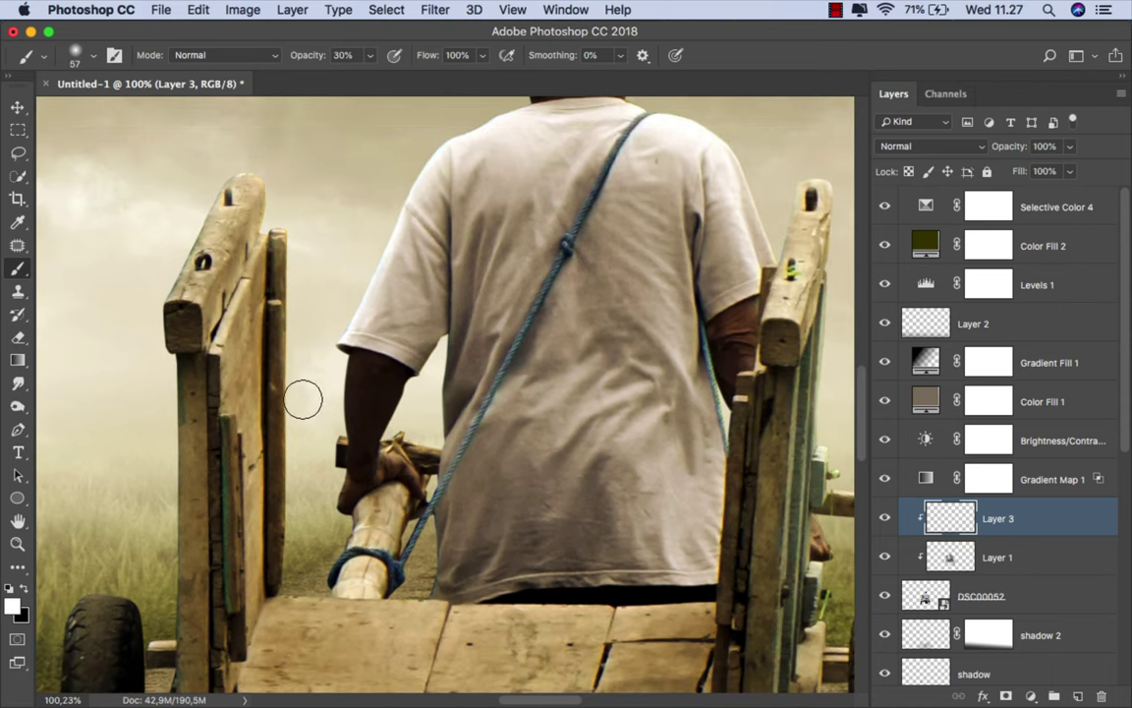
pyautogui.scroll(-10, 303, 397)
pyautogui.hscroll(-10, 443, 315)
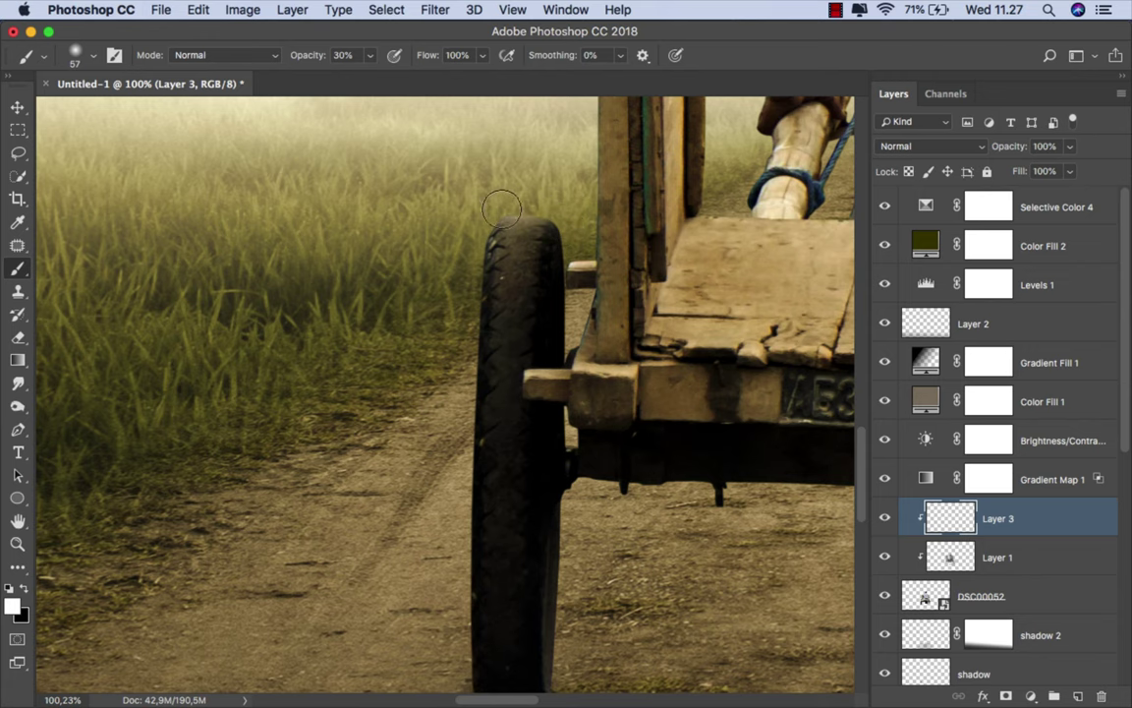
pyautogui.moveTo(548, 316); pyautogui.dragTo(298, 383)
pyautogui.hscroll(5, 334, 379)
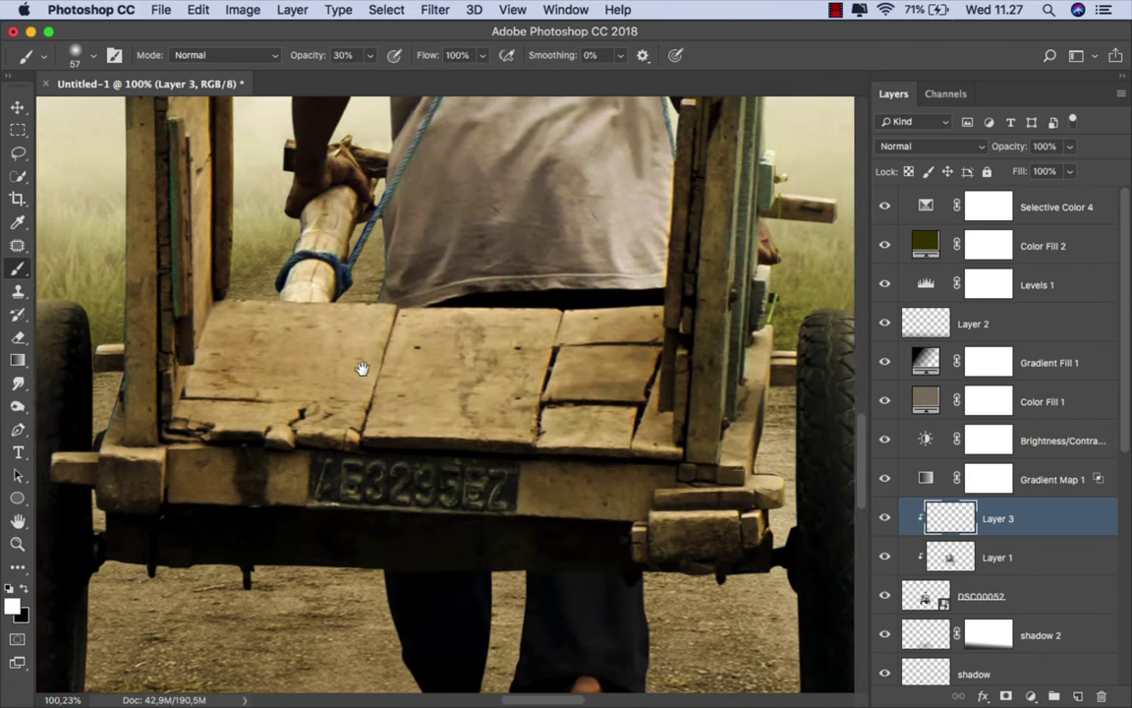
pyautogui.hscroll(5, 442, 369)
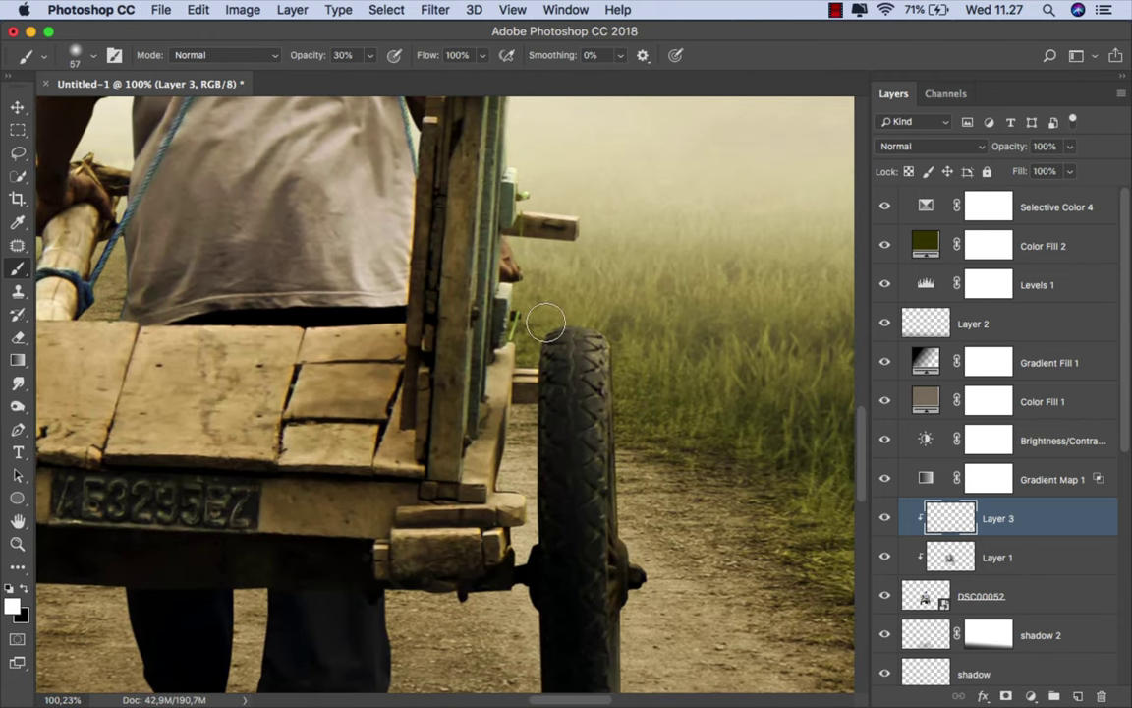
pyautogui.scroll(-5, 668, 377)
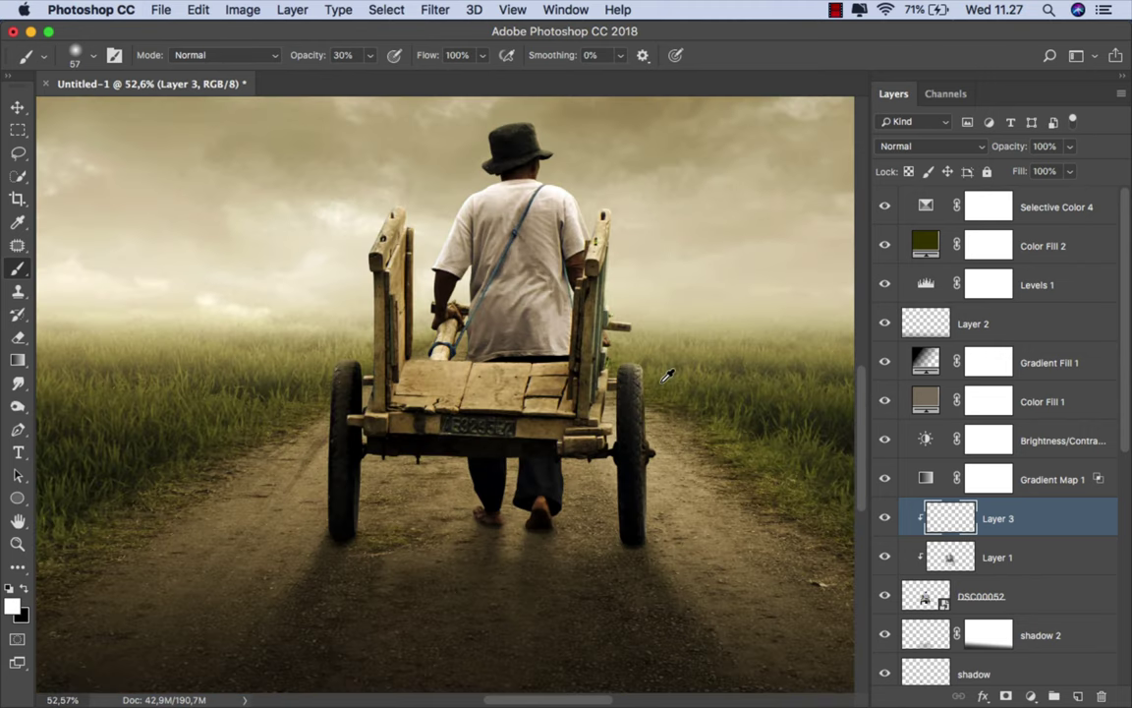
pyautogui.press('super+0')
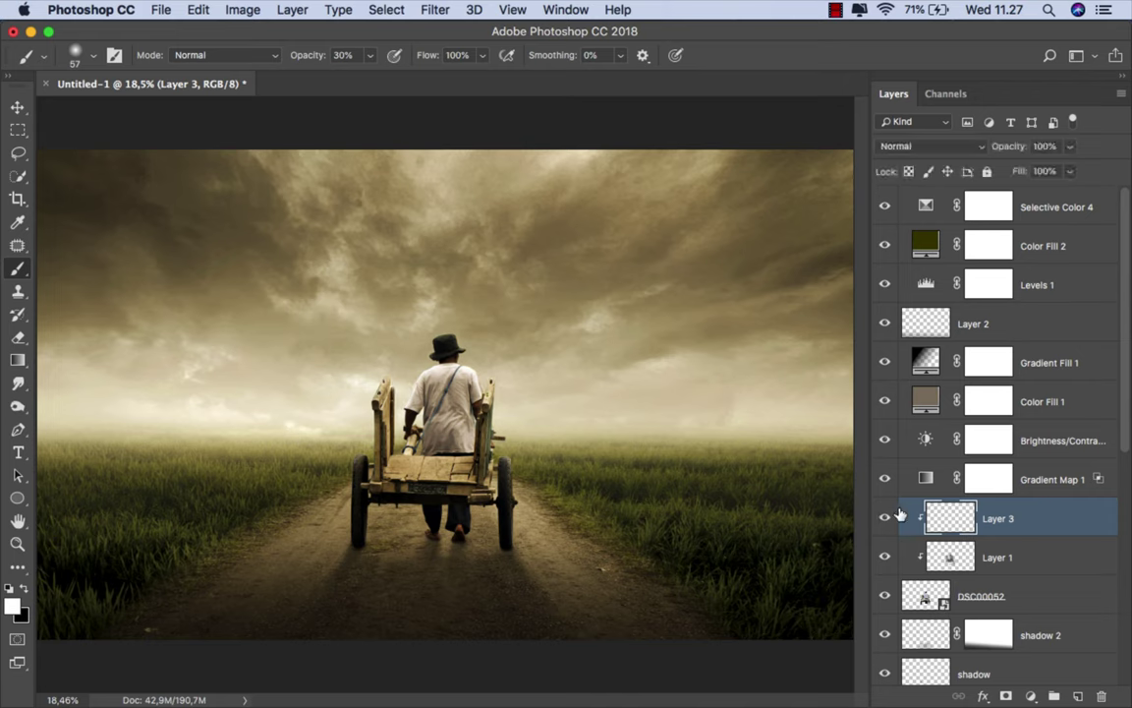
pyautogui.press('v')
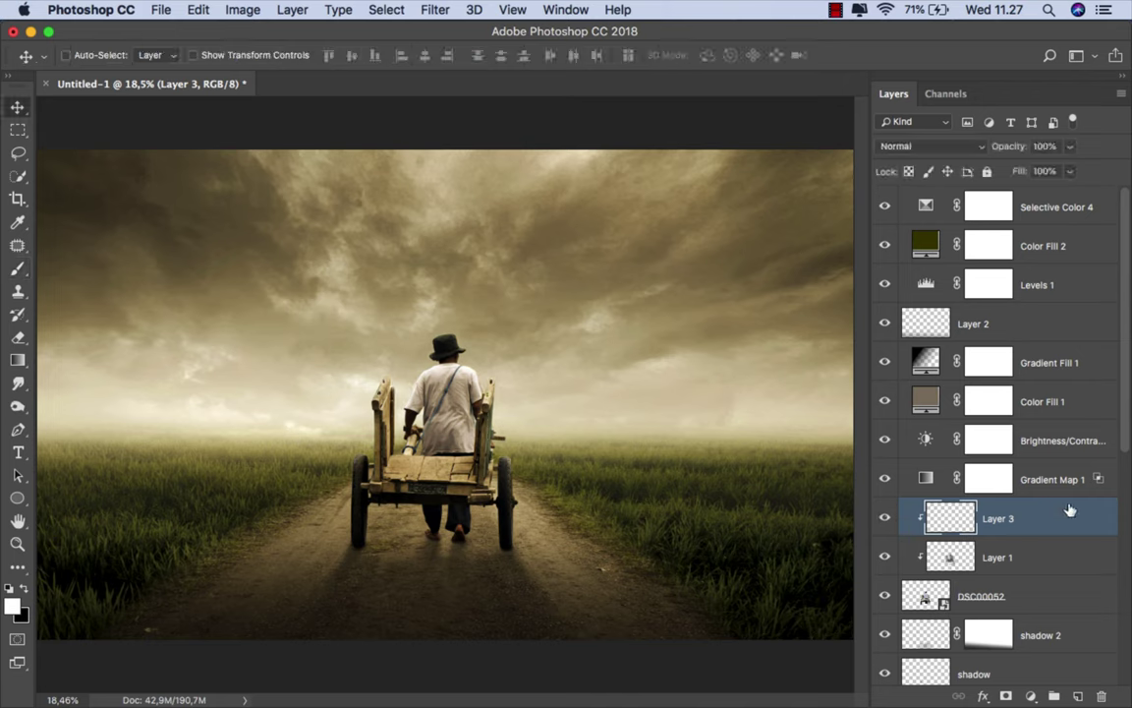
pyautogui.click(1047, 210)
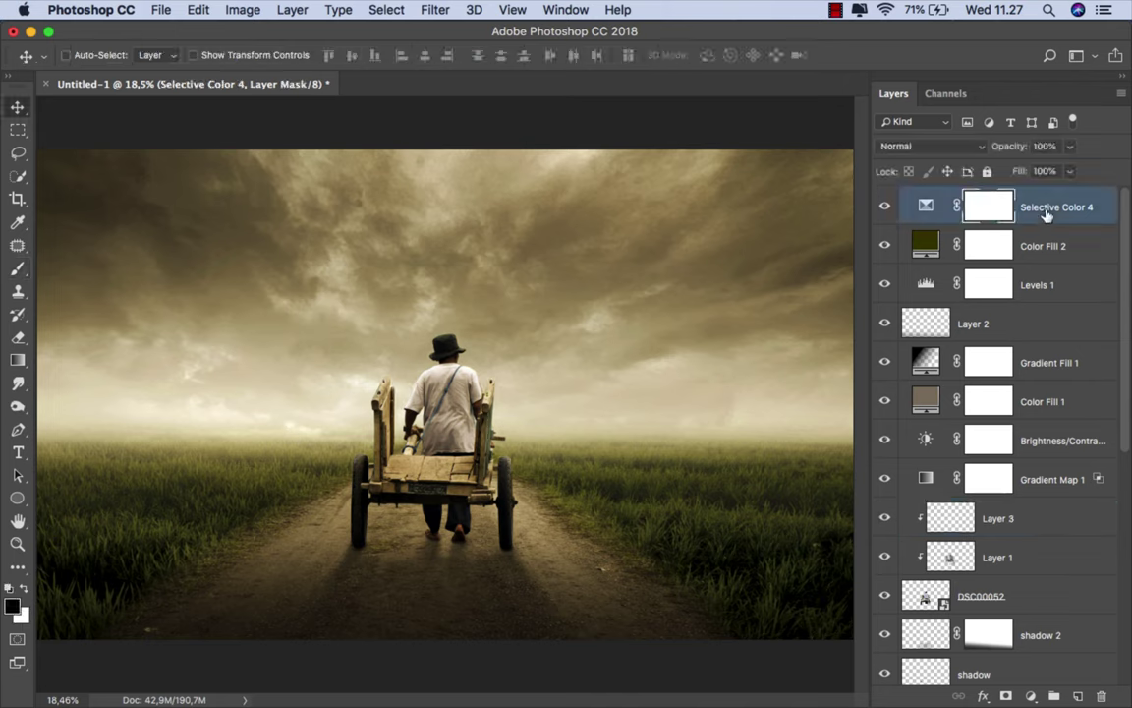